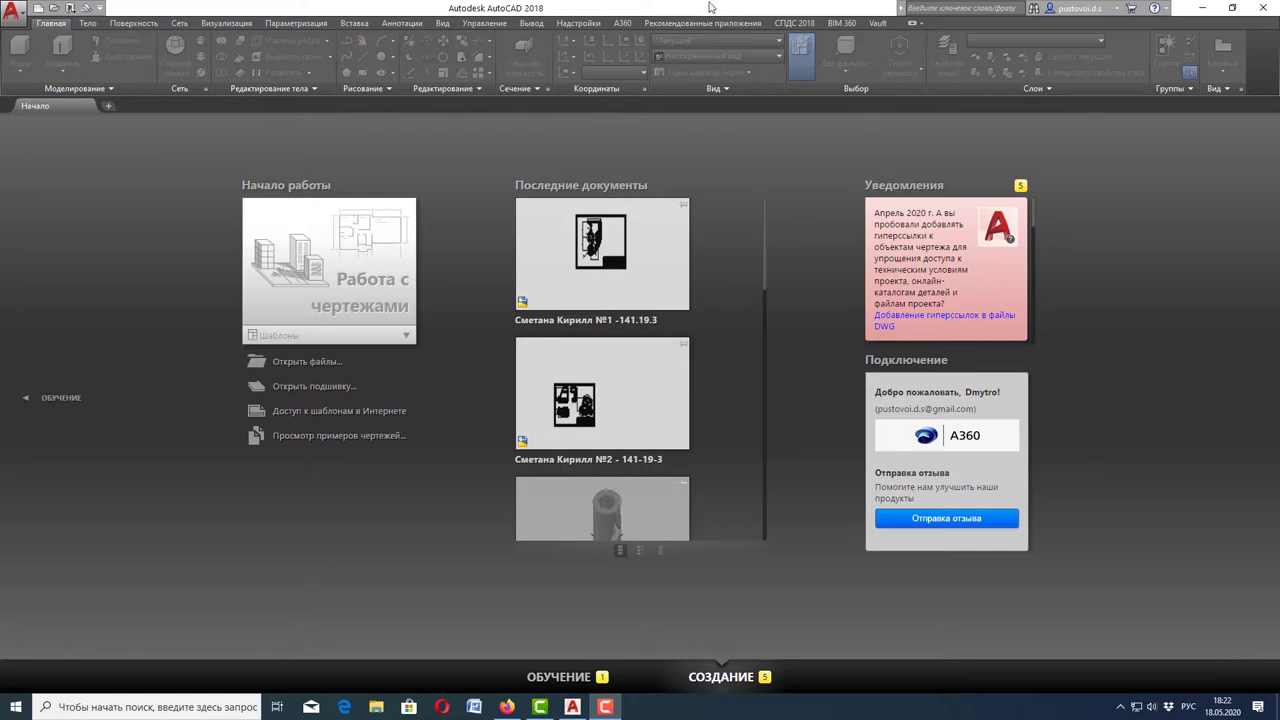
- Create the new drawing Чертеж2 with 'Открыть без шаблона - Метрические'
{"action": "left_click", "coordinate": [28, 13]}
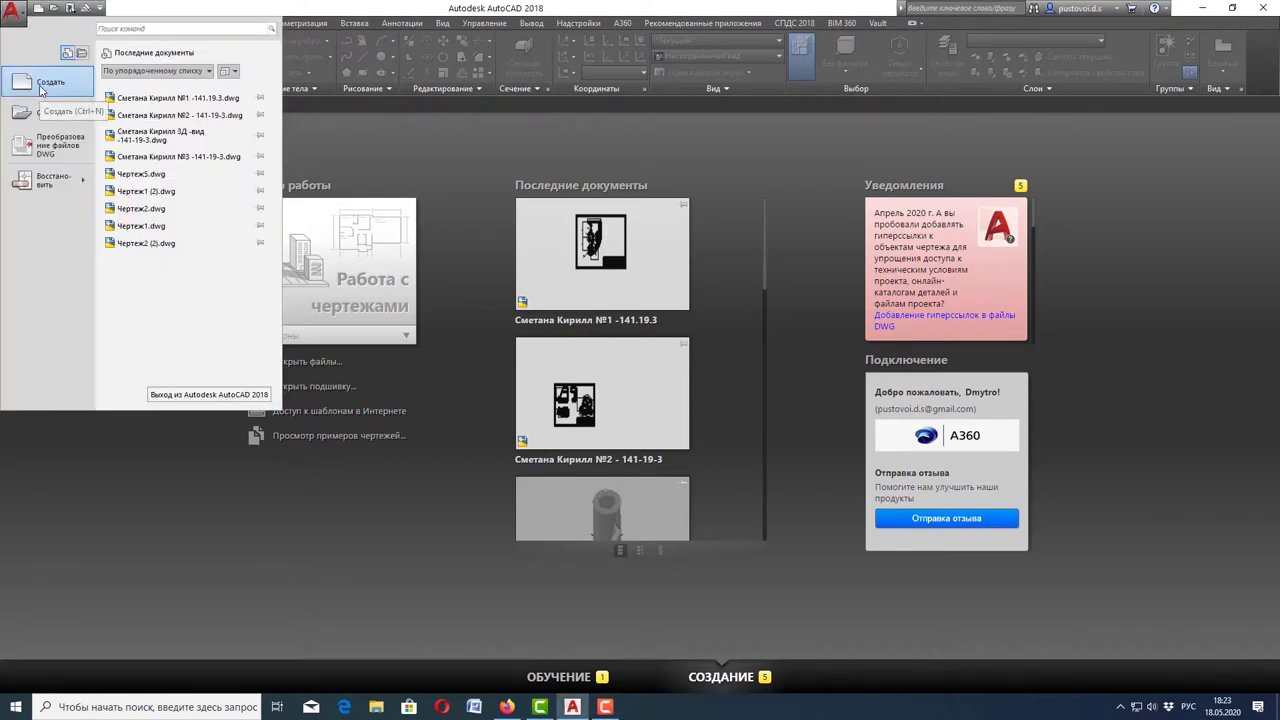
{"action": "key", "text": "Escape"}
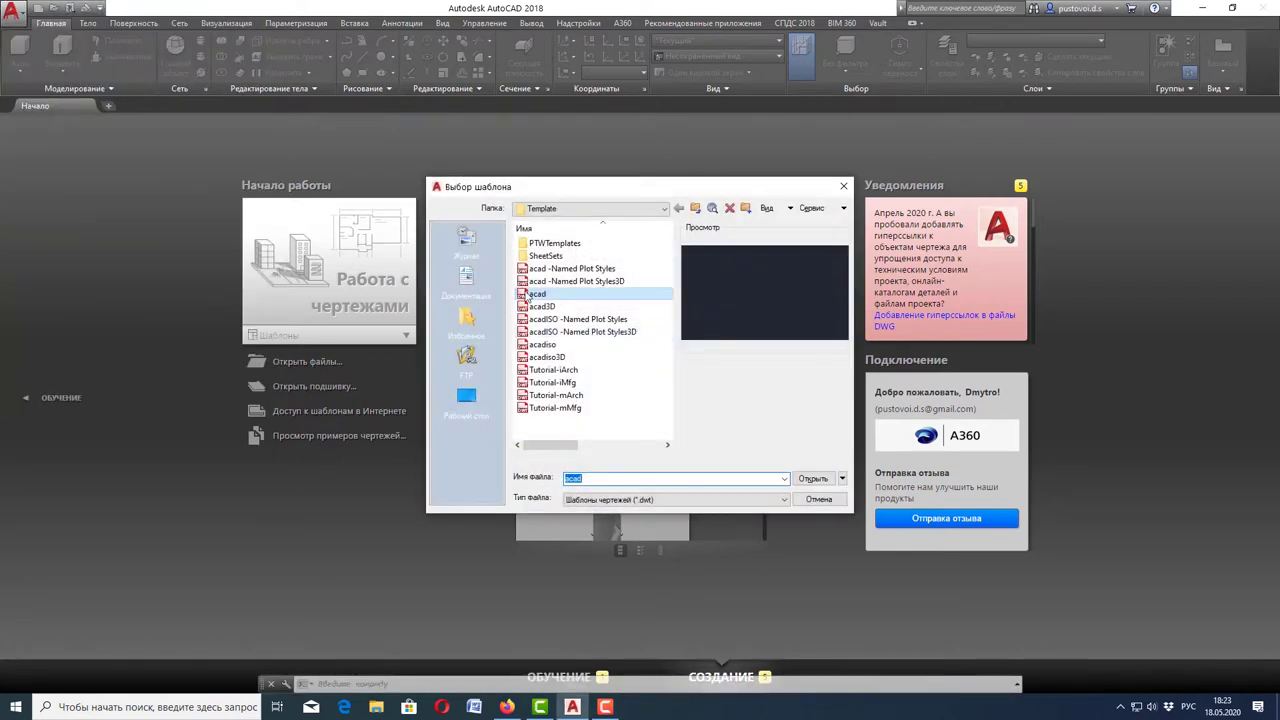
{"action": "left_click", "coordinate": [842, 478]}
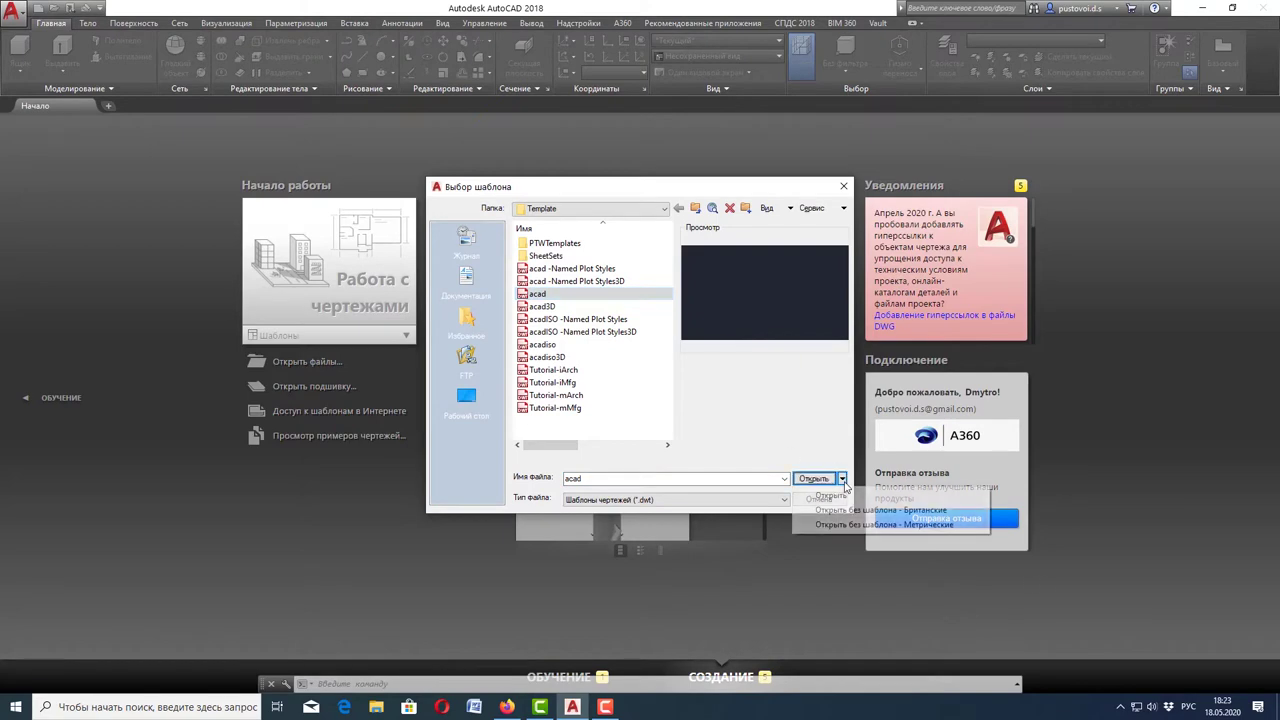
{"action": "left_click", "coordinate": [867, 526]}
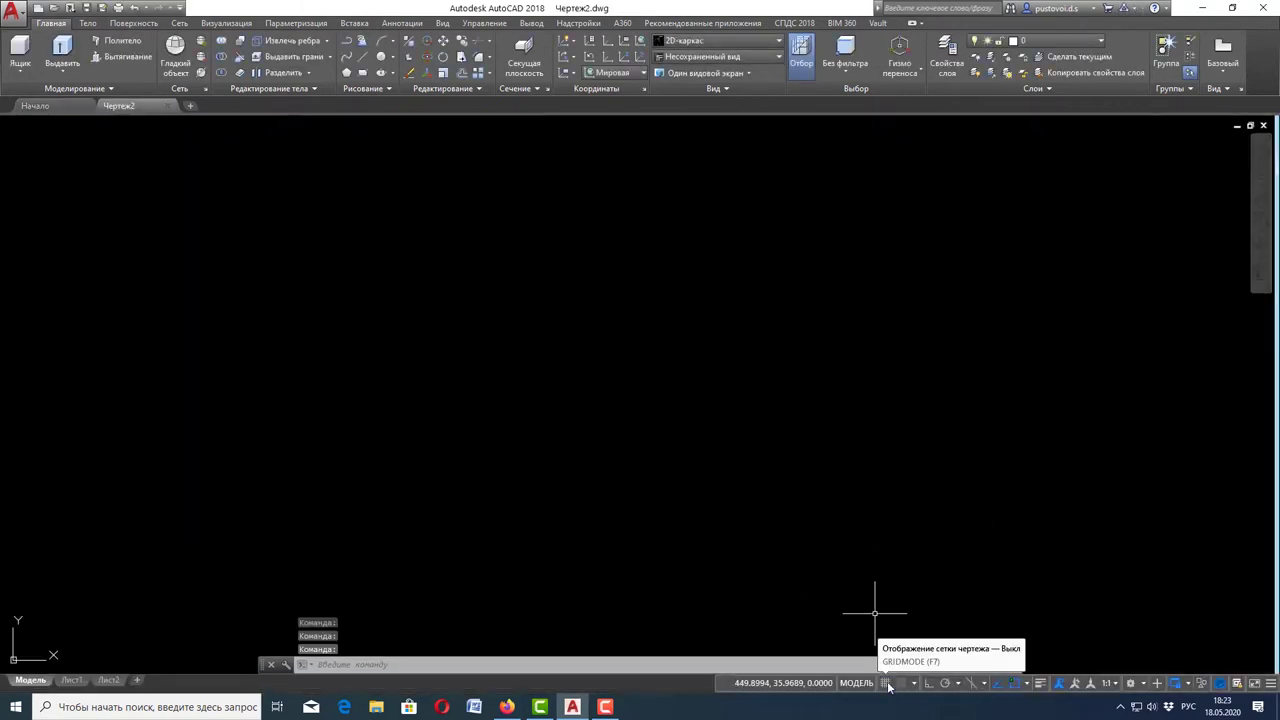
- Turn on the drawing grid display and zoom out over the empty canvas
{"action": "left_click", "coordinate": [885, 683]}
{"action": "scroll", "coordinate": [864, 575], "scroll_direction": "down", "scroll_amount": 1}
{"action": "scroll", "coordinate": [671, 449], "scroll_direction": "down", "scroll_amount": 1}
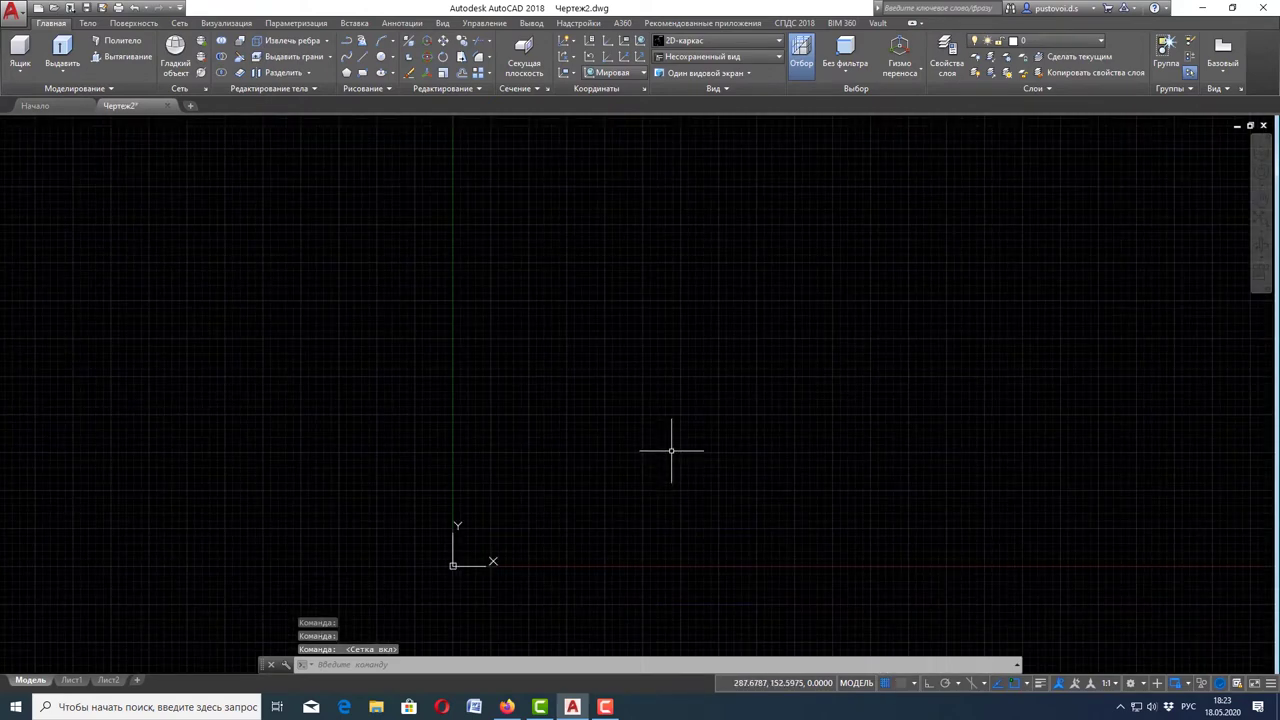
{"action": "scroll", "coordinate": [655, 430], "scroll_direction": "up", "scroll_amount": 1}
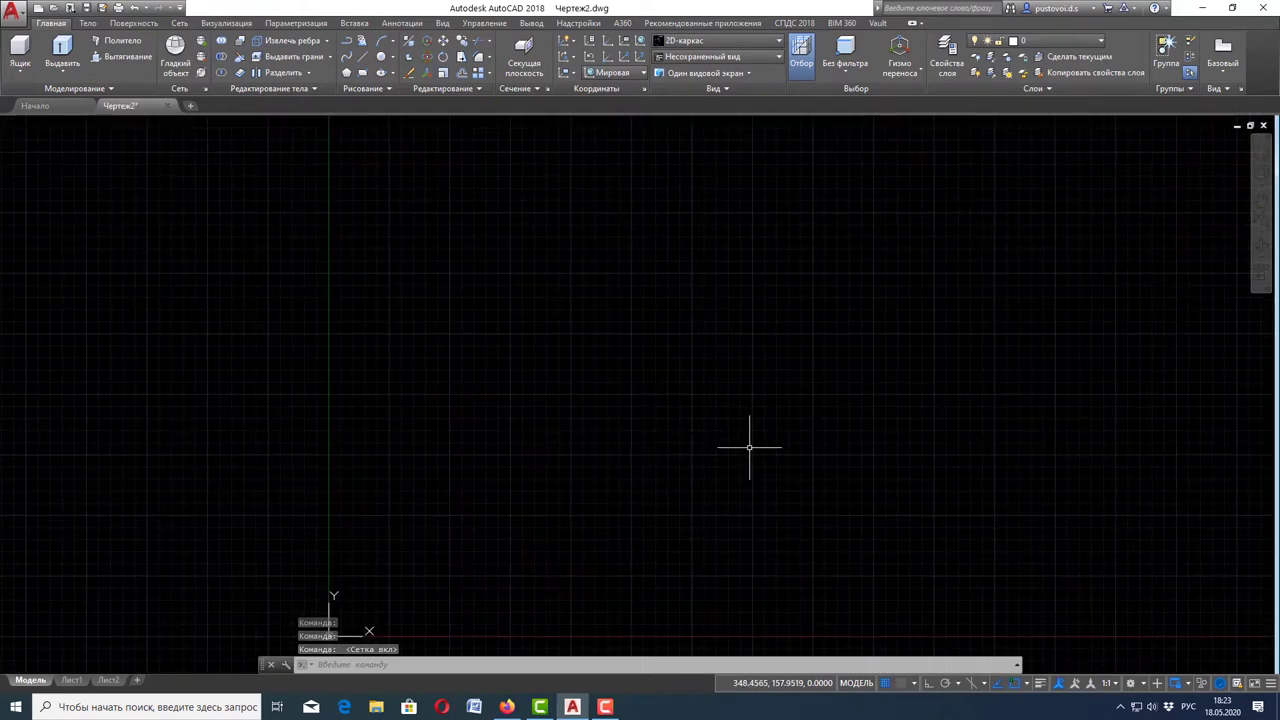
{"action": "scroll", "coordinate": [756, 445], "scroll_direction": "down", "scroll_amount": 1}
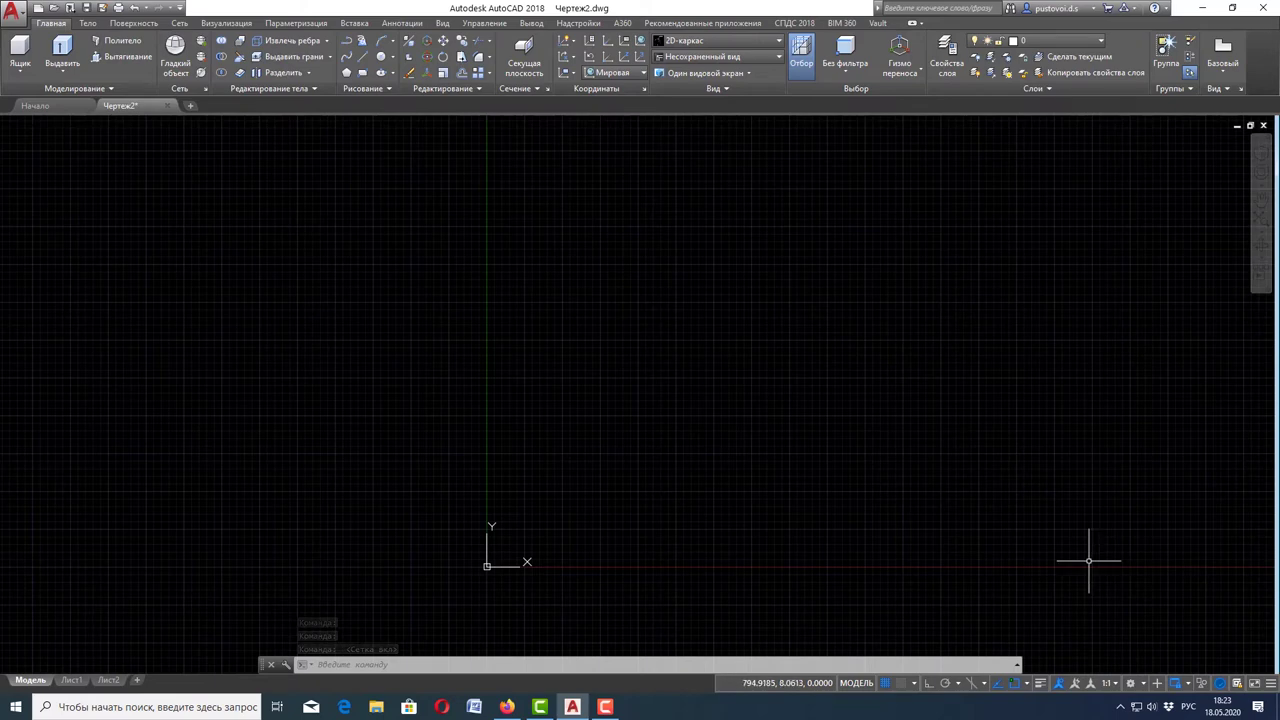
- Review the workspace switcher list, leaving the 3D Modeling workspace active
{"action": "left_click", "coordinate": [1137, 689]}
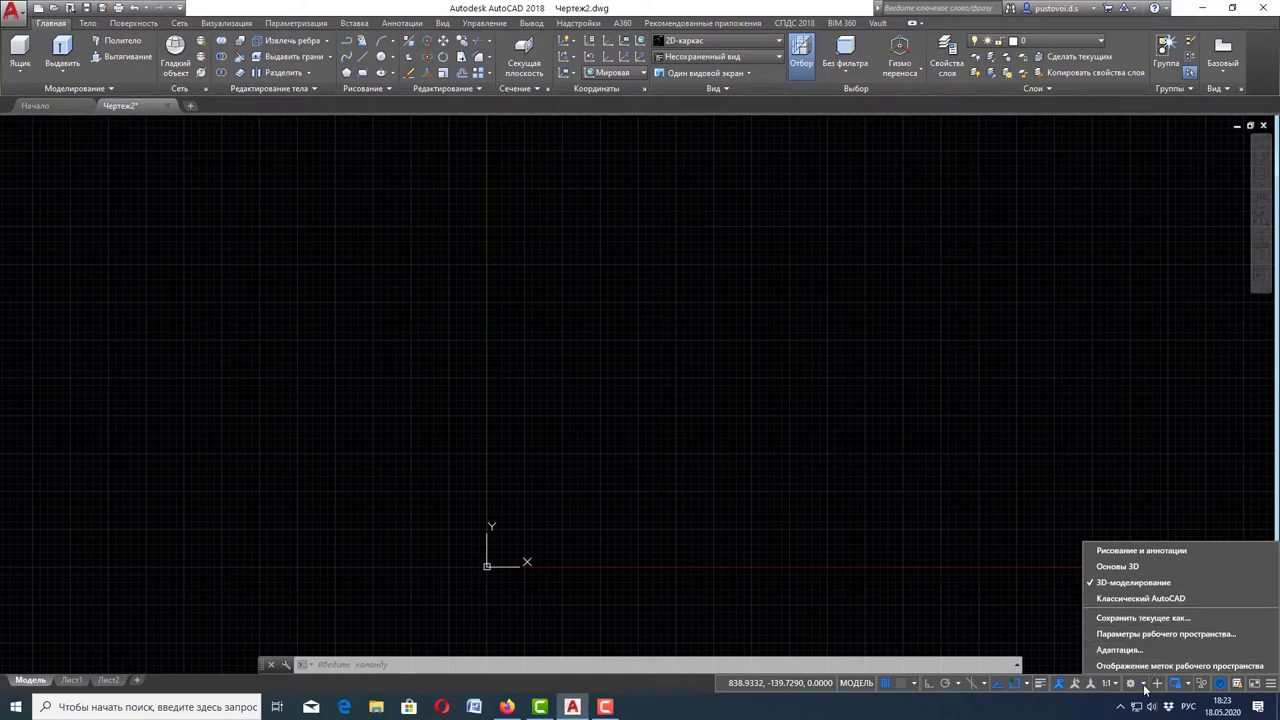
{"action": "left_click", "coordinate": [1140, 684]}
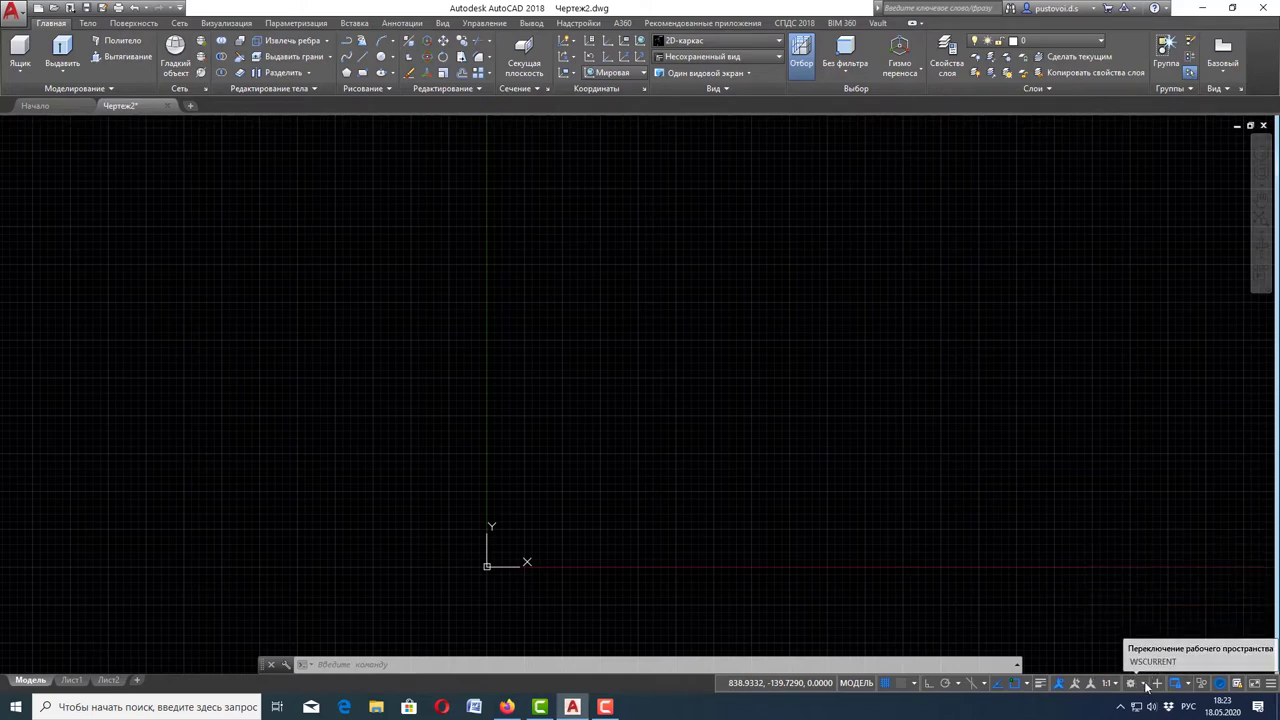
{"action": "left_click", "coordinate": [1136, 683]}
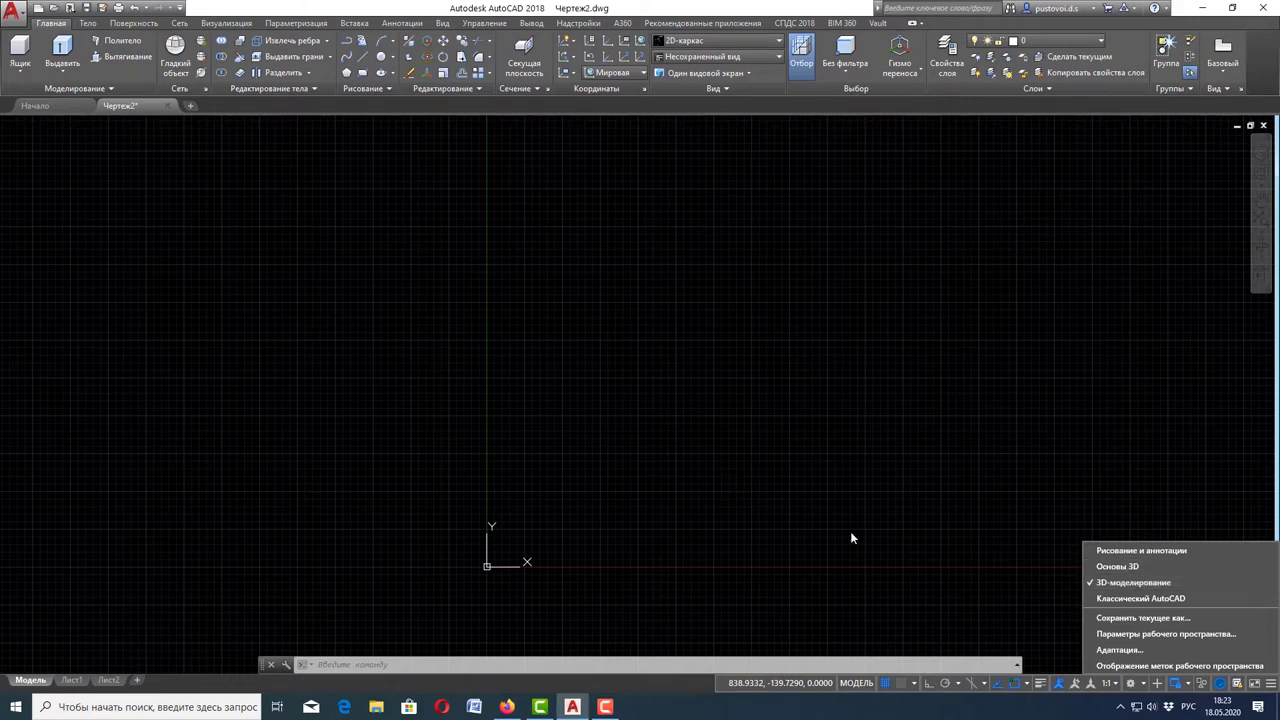
{"action": "left_click", "coordinate": [1164, 588]}
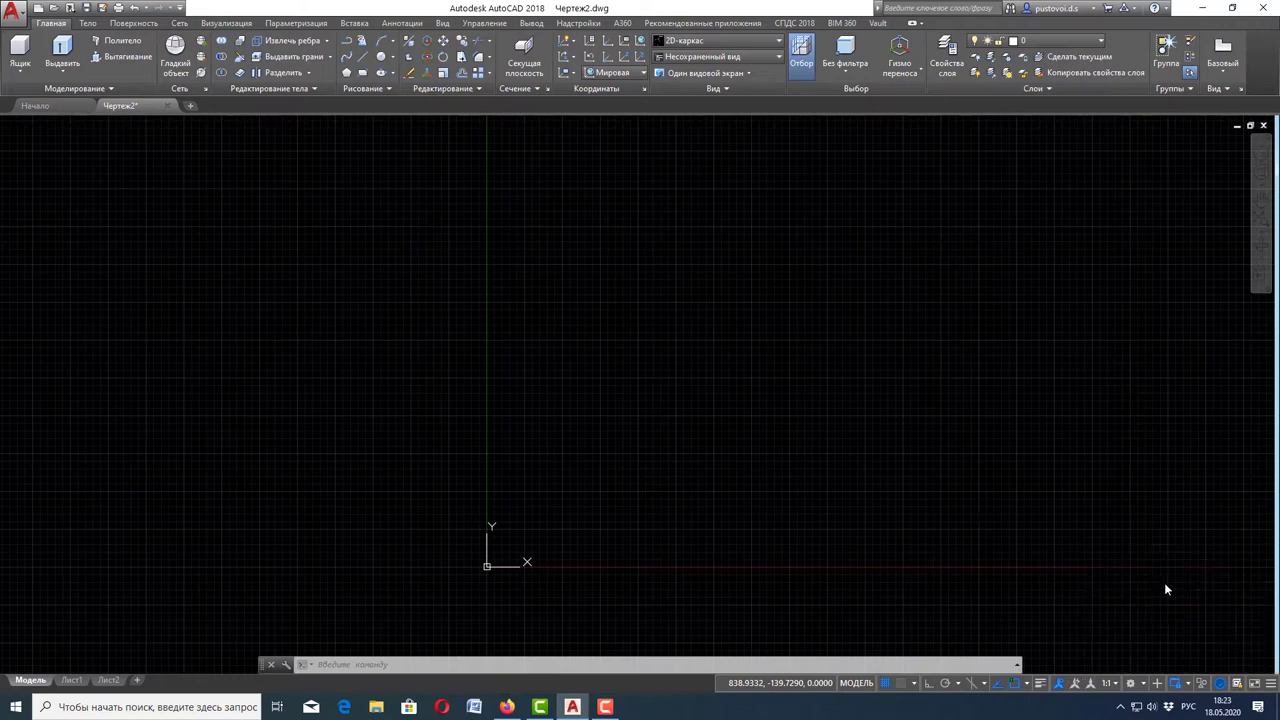
{"action": "scroll", "coordinate": [891, 489], "scroll_direction": "down", "scroll_amount": 2}
{"action": "scroll", "coordinate": [877, 474], "scroll_direction": "up", "scroll_amount": 2}
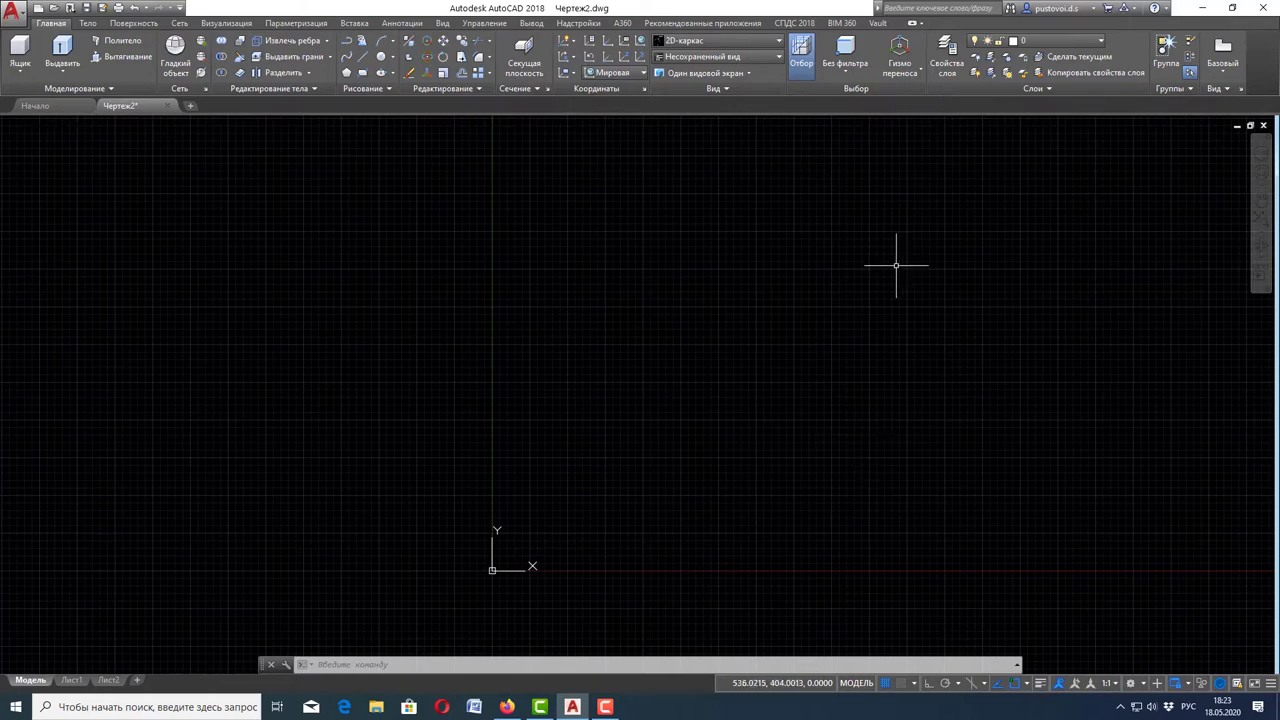
- Show the ViewCube, set the ЮЗ изометрия view from Визуализация, then return to Главная
{"action": "left_click", "coordinate": [1261, 153]}
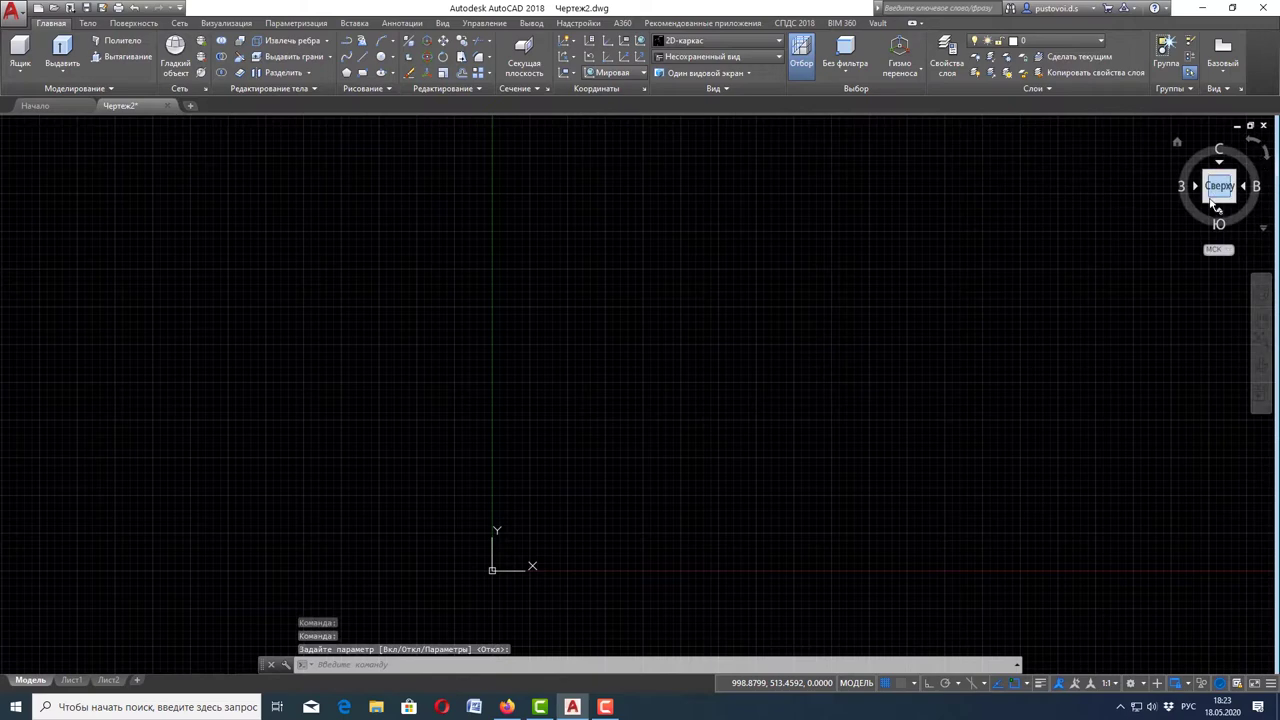
{"action": "left_click", "coordinate": [206, 24]}
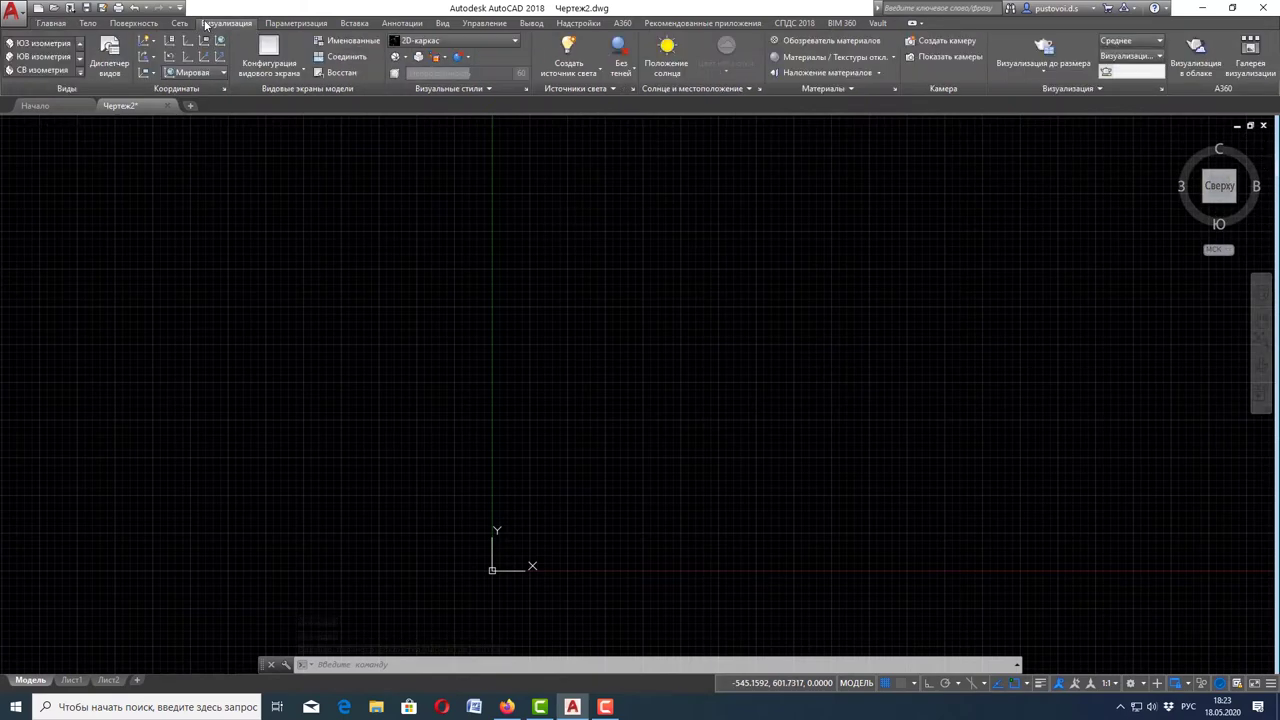
{"action": "left_click", "coordinate": [78, 44]}
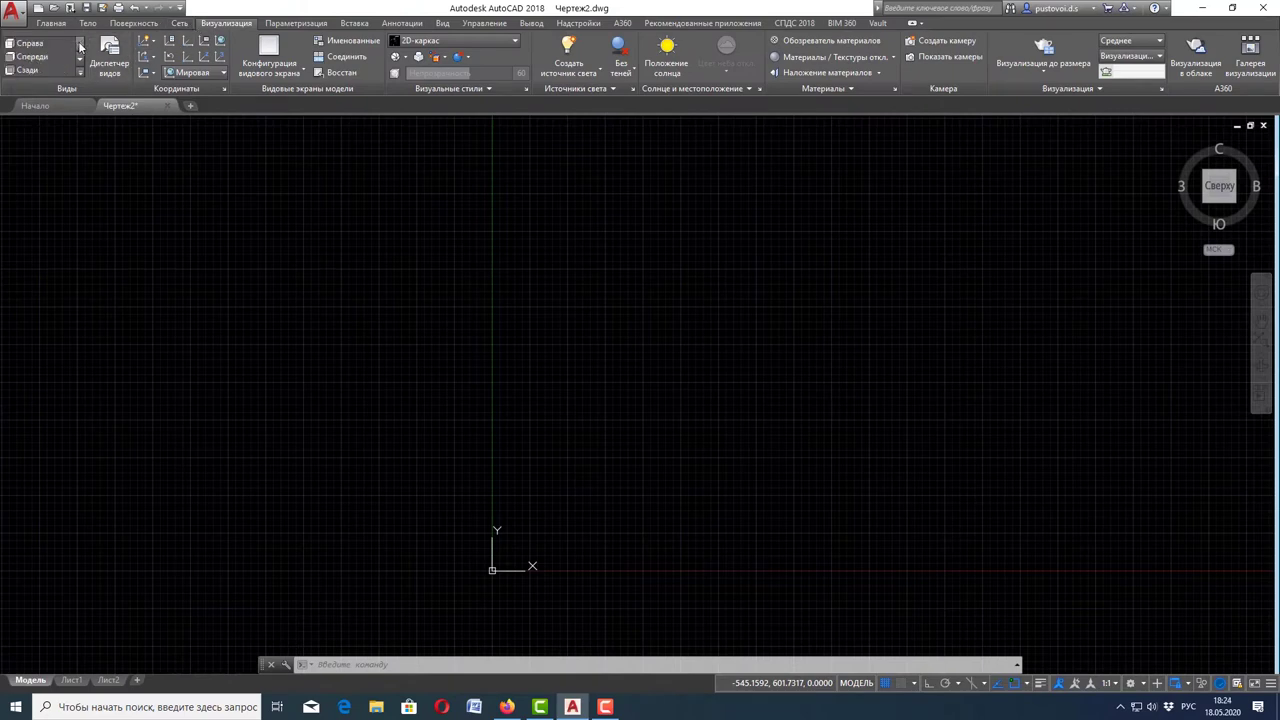
{"action": "left_click", "coordinate": [78, 44]}
{"action": "left_click", "coordinate": [81, 72]}
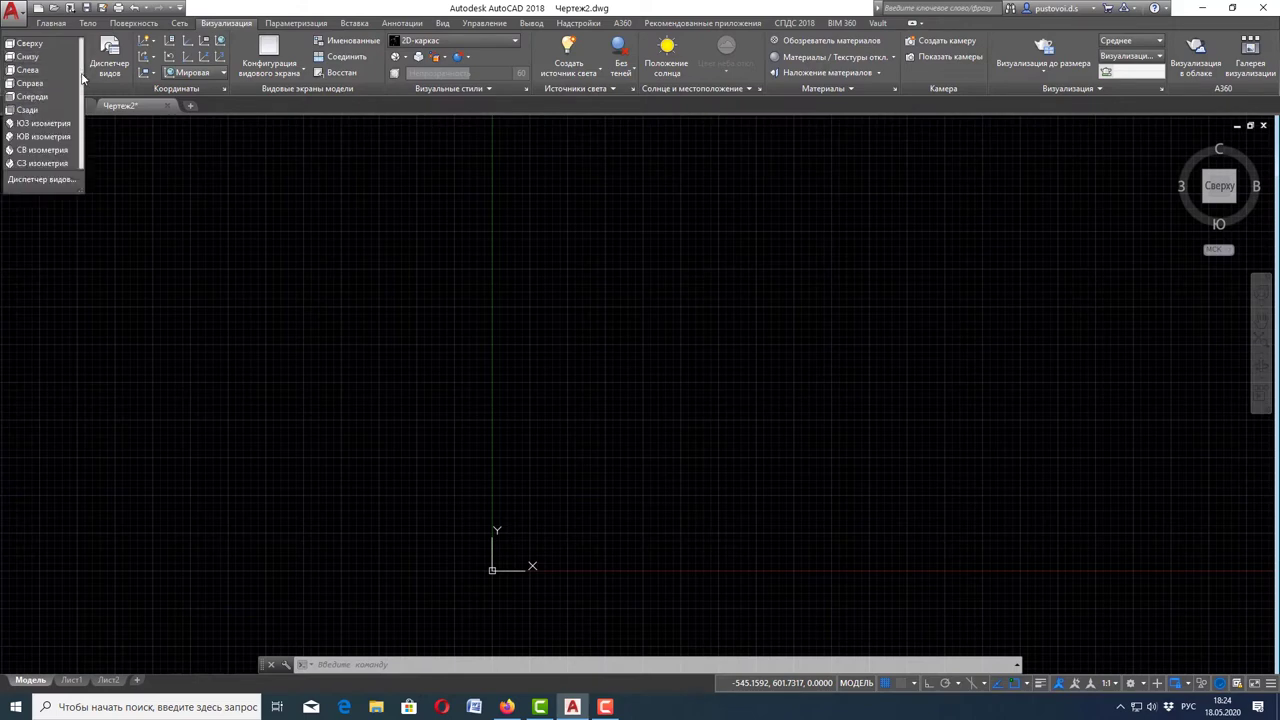
{"action": "left_click", "coordinate": [53, 127]}
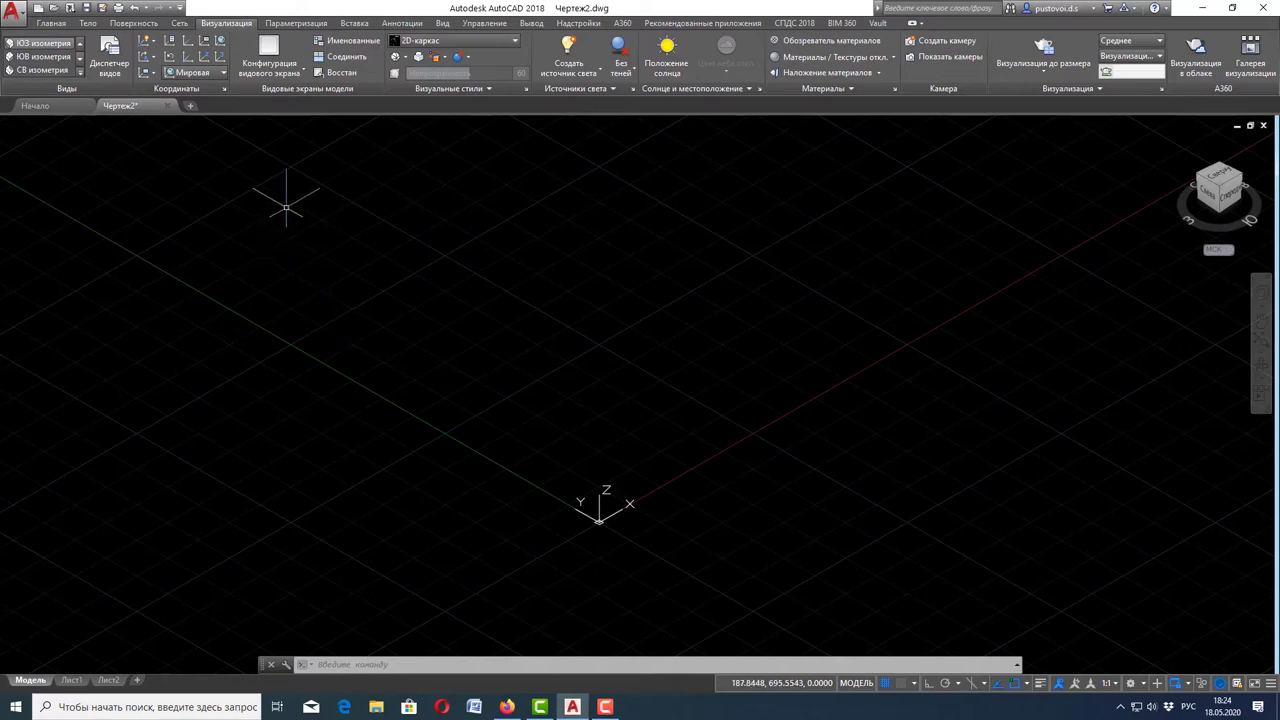
{"action": "left_click", "coordinate": [50, 22]}
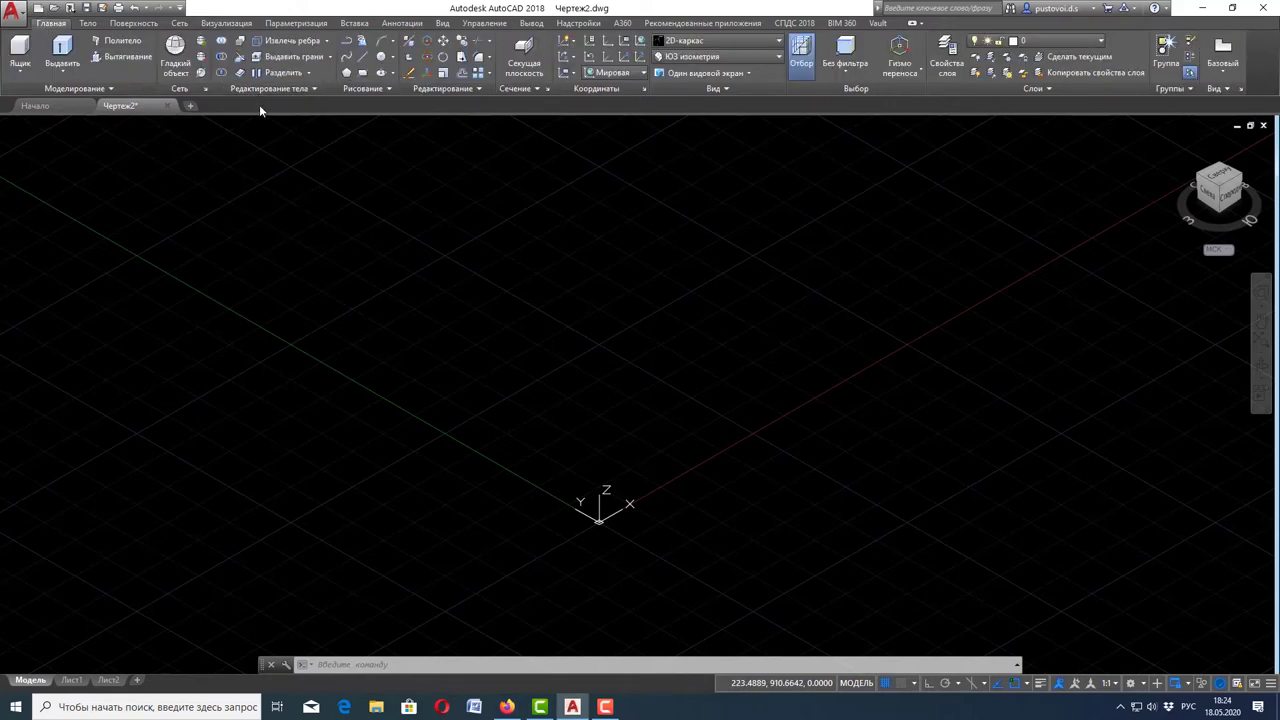
- Bring up the exercise 30 Корпус reference PDF, page 41, in Firefox
{"action": "scroll", "coordinate": [443, 277], "scroll_direction": "down", "scroll_amount": 2}
{"action": "scroll", "coordinate": [480, 352], "scroll_direction": "down", "scroll_amount": 5}
{"action": "scroll", "coordinate": [443, 277], "scroll_direction": "up", "scroll_amount": 2}
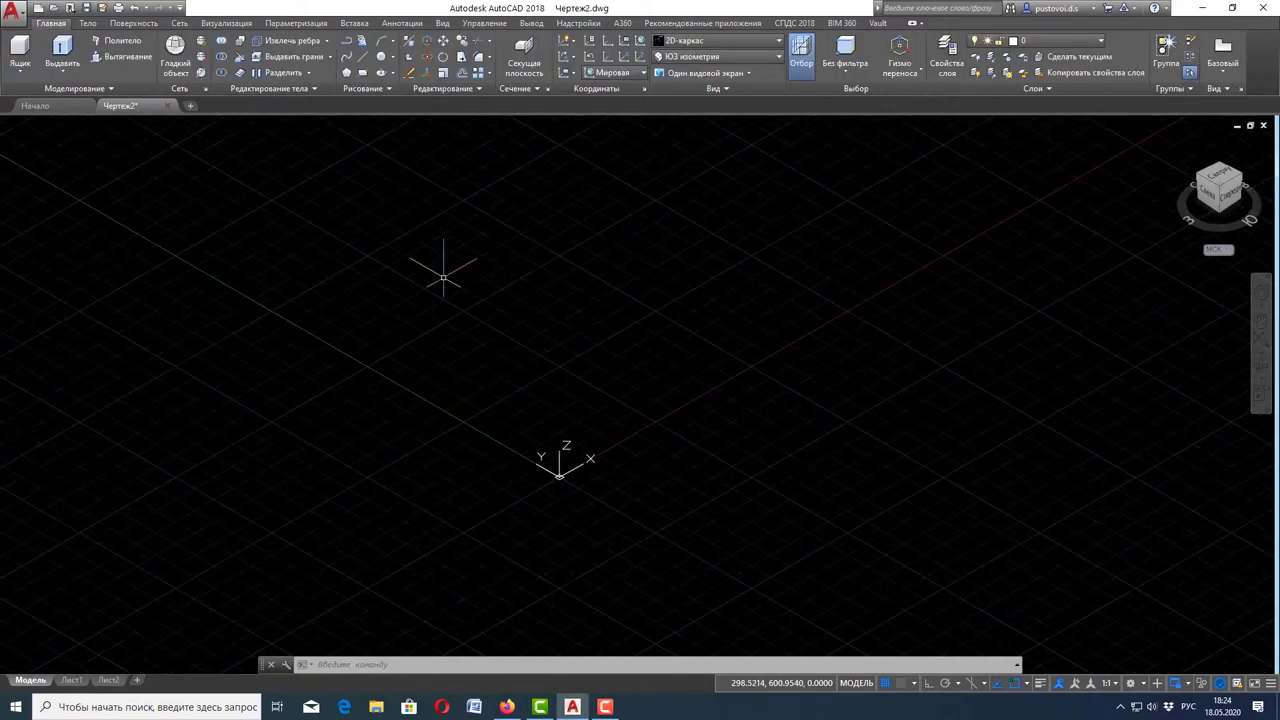
{"action": "scroll", "coordinate": [448, 282], "scroll_direction": "up", "scroll_amount": 2}
{"action": "scroll", "coordinate": [450, 280], "scroll_direction": "down", "scroll_amount": 2}
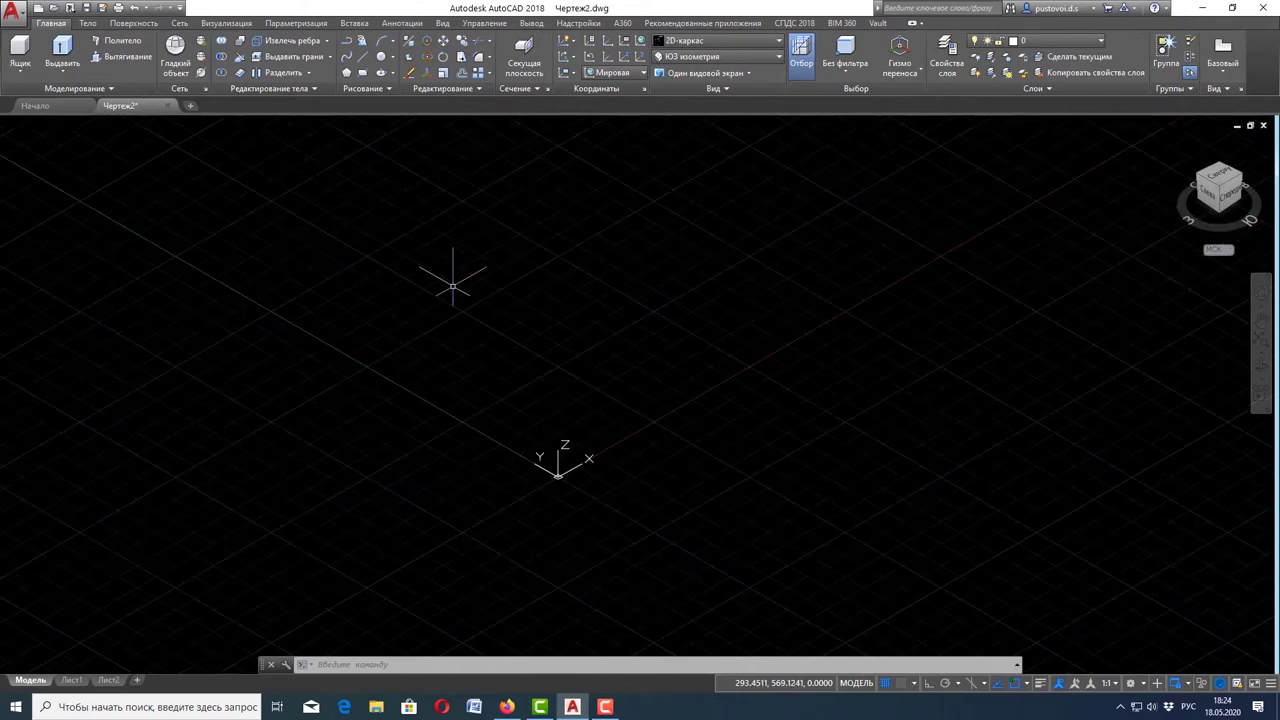
{"action": "scroll", "coordinate": [449, 277], "scroll_direction": "down", "scroll_amount": 2}
{"action": "scroll", "coordinate": [452, 282], "scroll_direction": "up", "scroll_amount": 2}
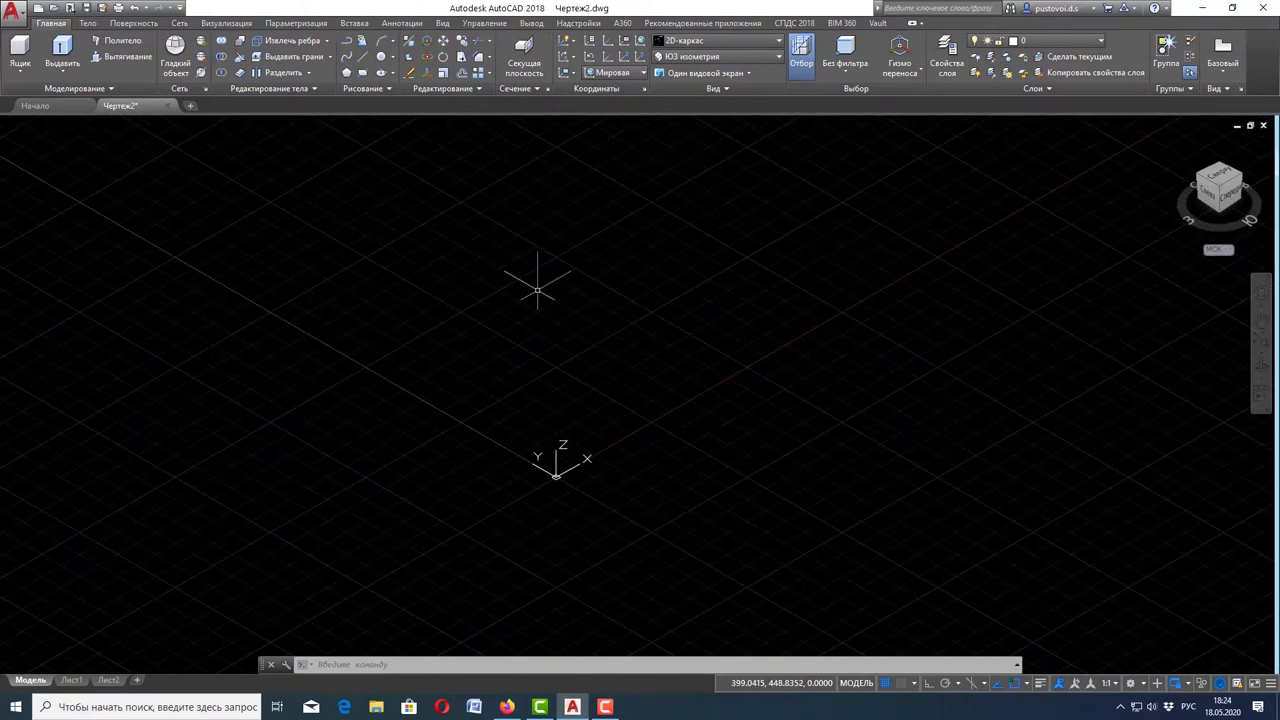
{"action": "left_click", "coordinate": [507, 706]}
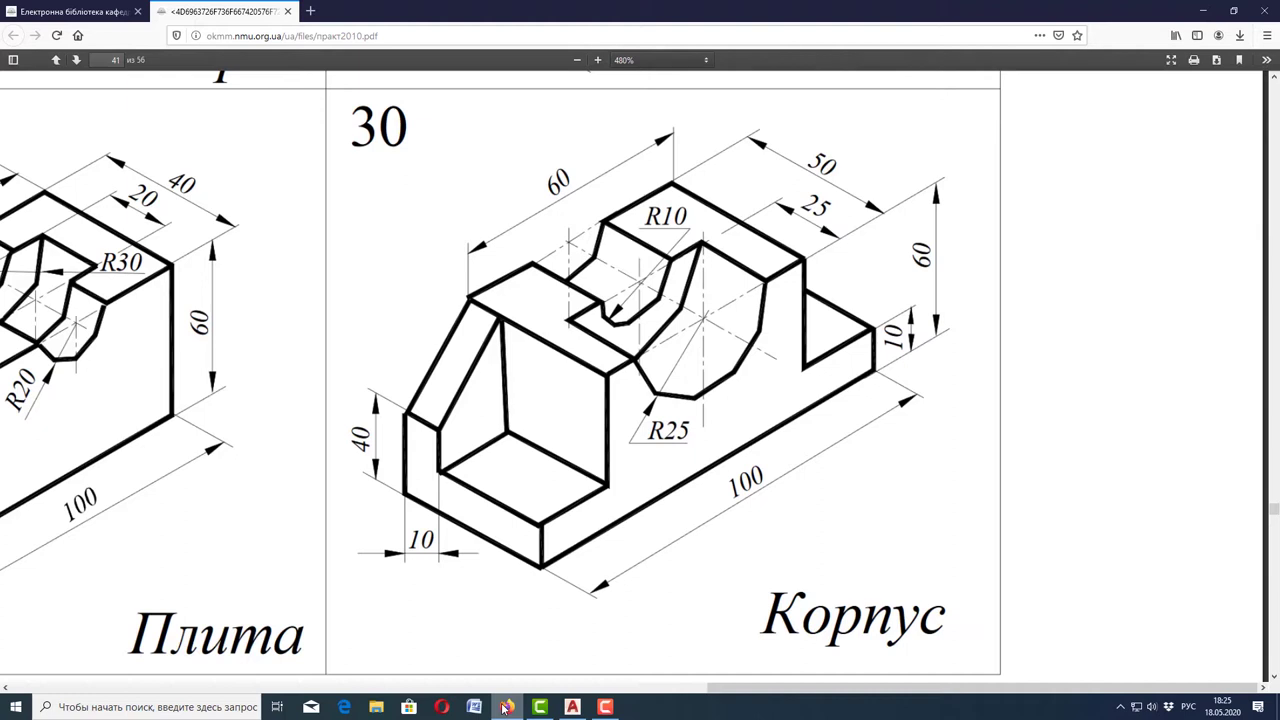
- Return to AutoCAD and the empty south-west isometric Чертеж2 drawing
{"action": "left_click", "coordinate": [572, 707]}
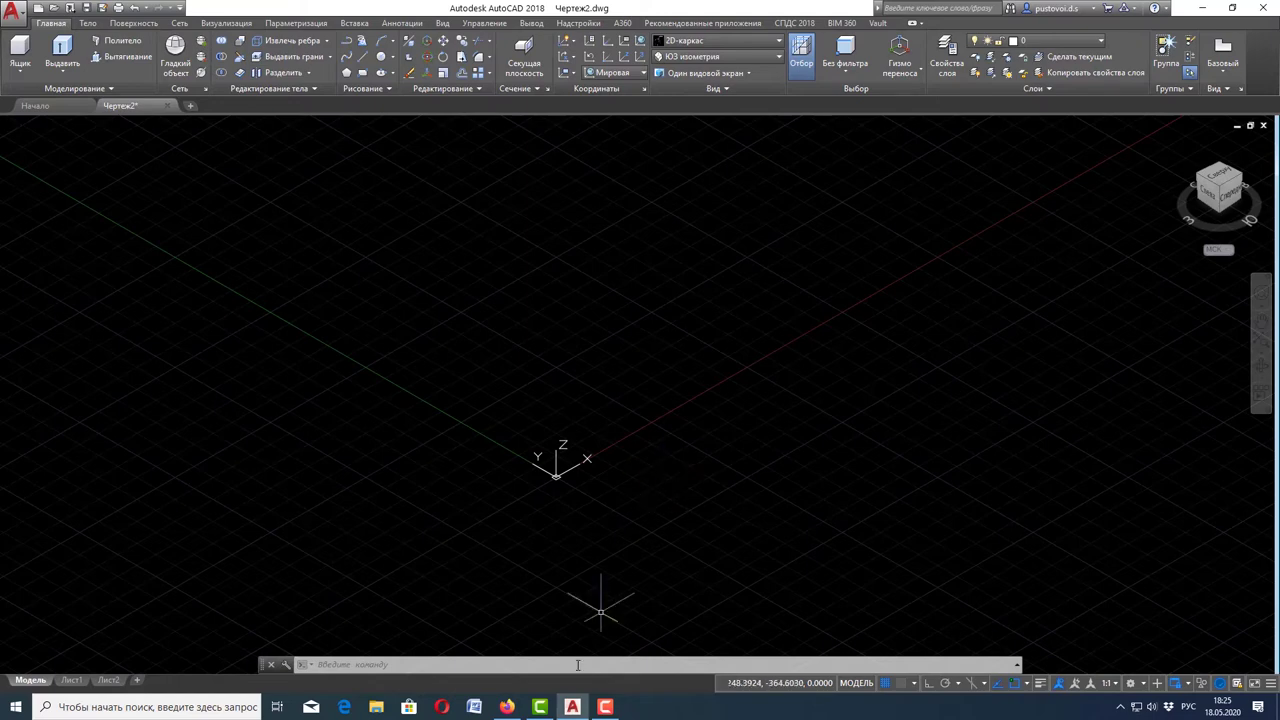
- Switch to Firefox to study the Корпус housing dimensions in the PDF
{"action": "left_click", "coordinate": [507, 707]}
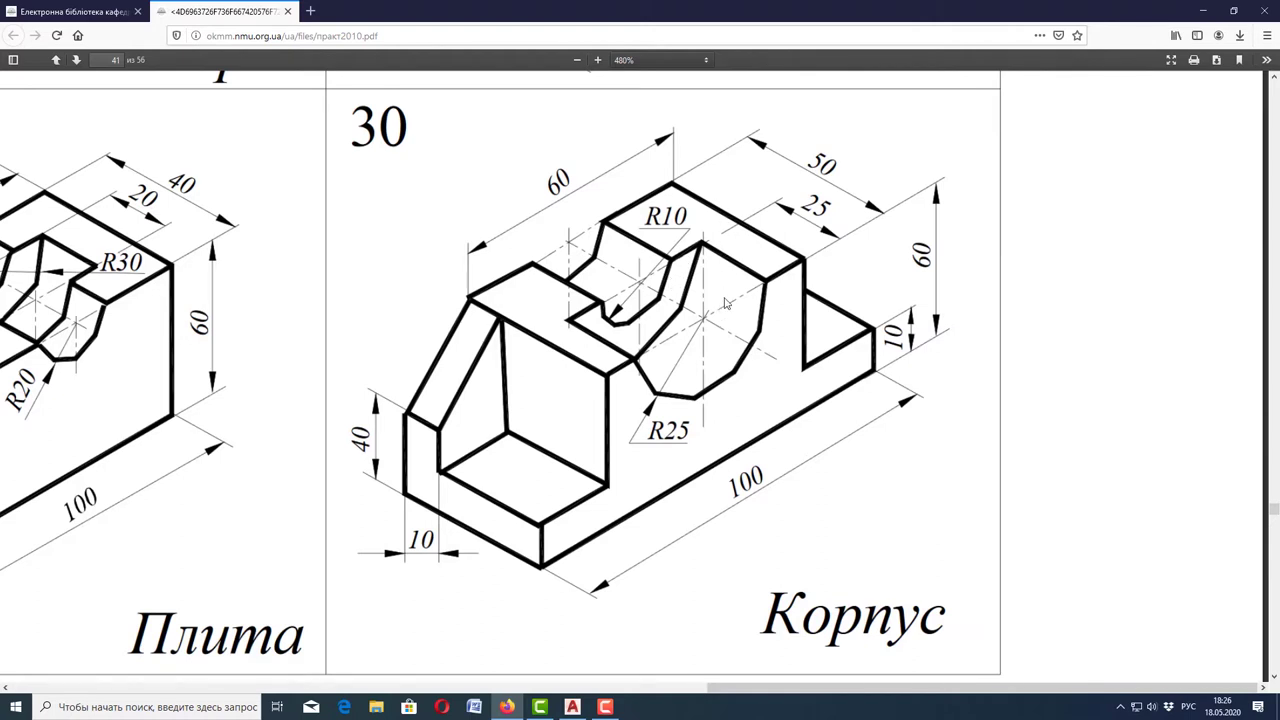
- Bring AutoCAD back to the front, ready to model the housing
{"action": "left_click", "coordinate": [584, 709]}
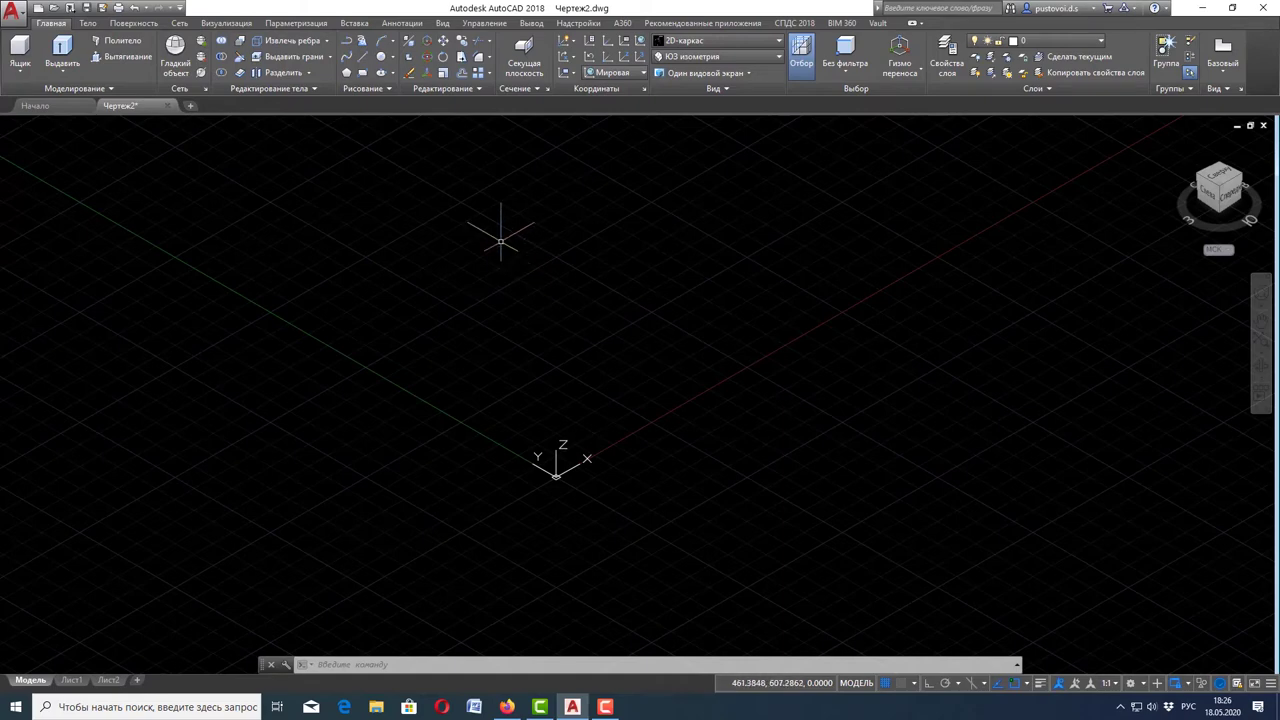
- Start the Ящик (Box) tool and place its first corner at 0,0
{"action": "left_click", "coordinate": [1133, 684]}
{"action": "left_click", "coordinate": [683, 295]}
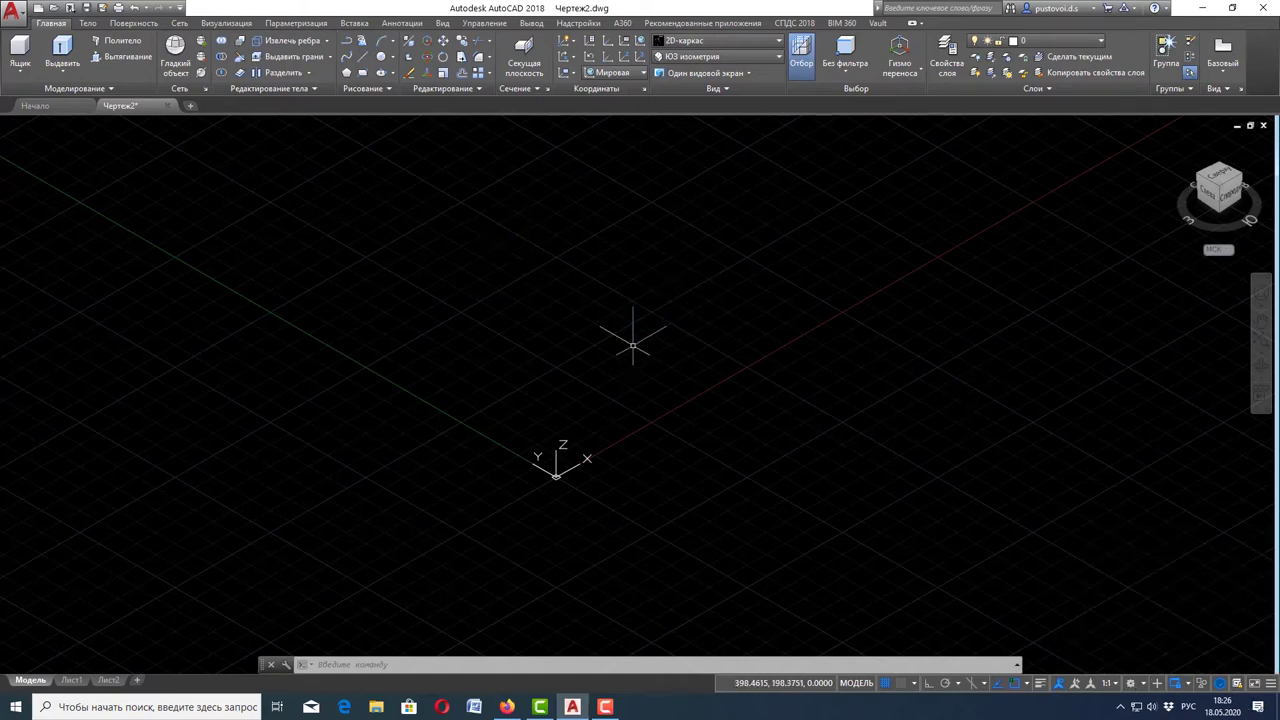
{"action": "left_click", "coordinate": [17, 48]}
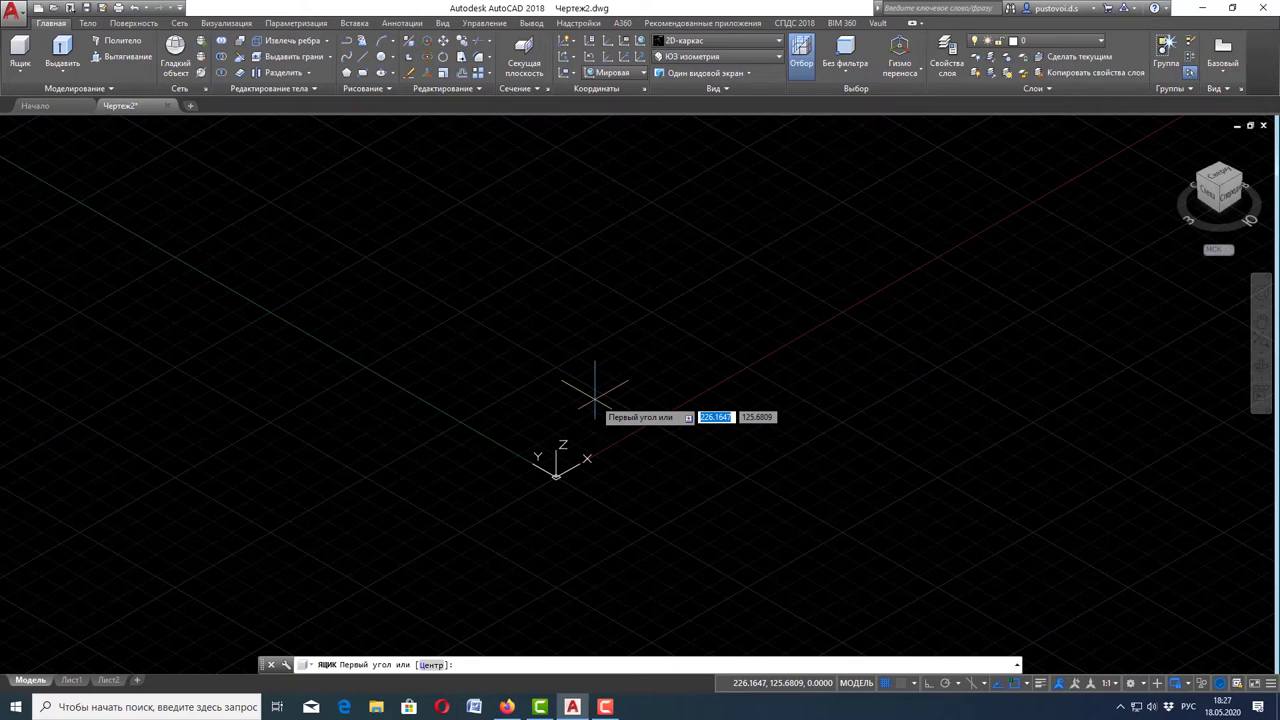
{"action": "type", "text": "0"}
{"action": "type", "text": "ю"}
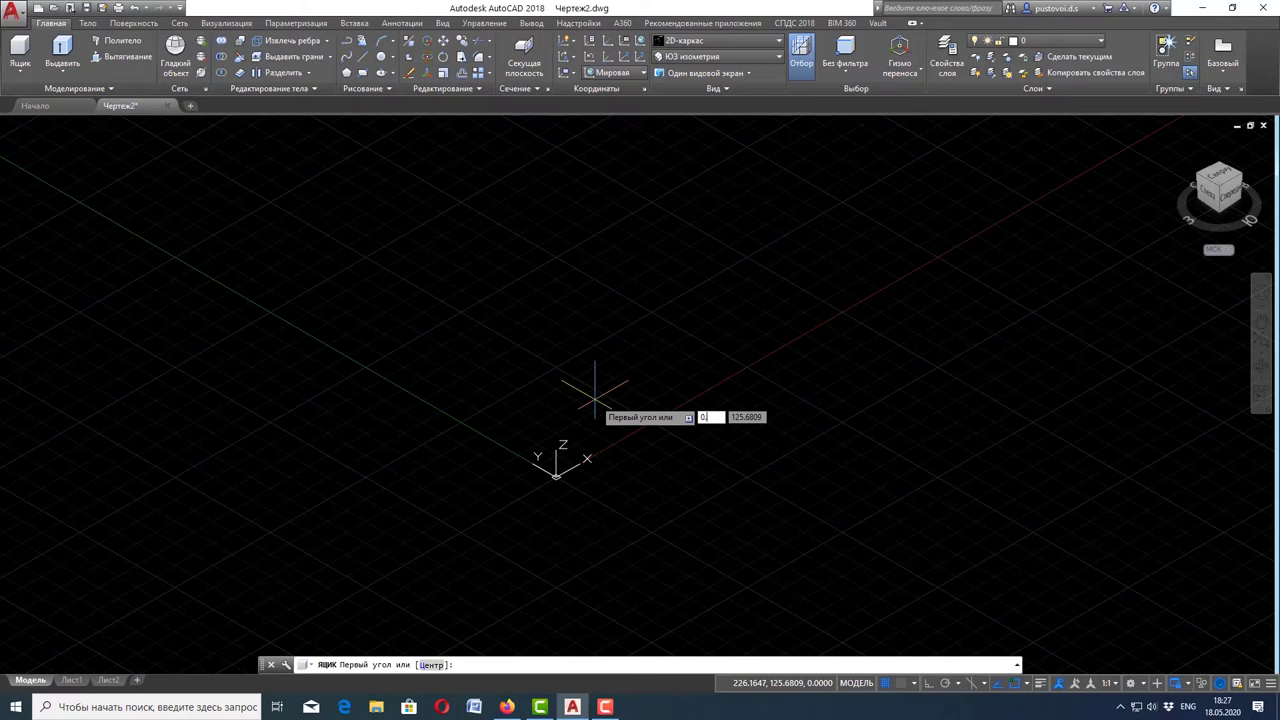
{"action": "key", "text": "Tab"}
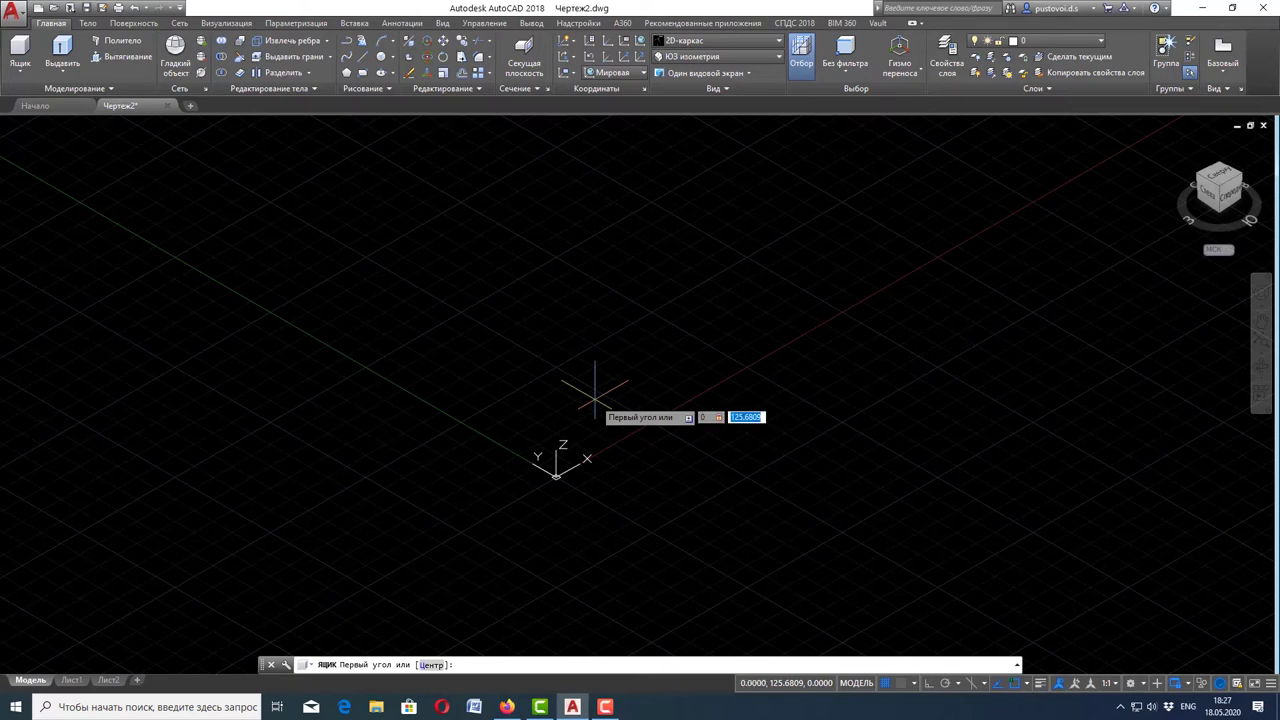
{"action": "type", "text": "0"}
{"action": "key", "text": "Return"}
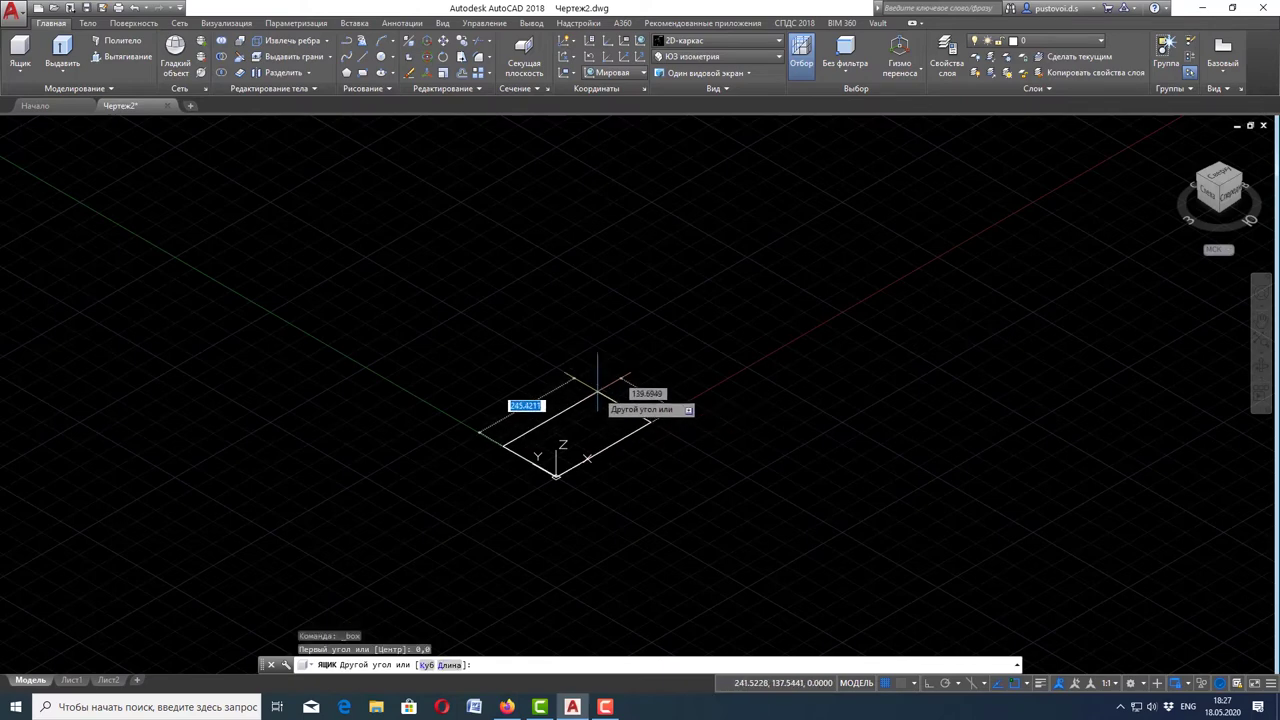
- Give the box length 100, width 50 and height 10 to finish the base slab
{"action": "scroll", "coordinate": [610, 355], "scroll_direction": "up", "scroll_amount": 1}
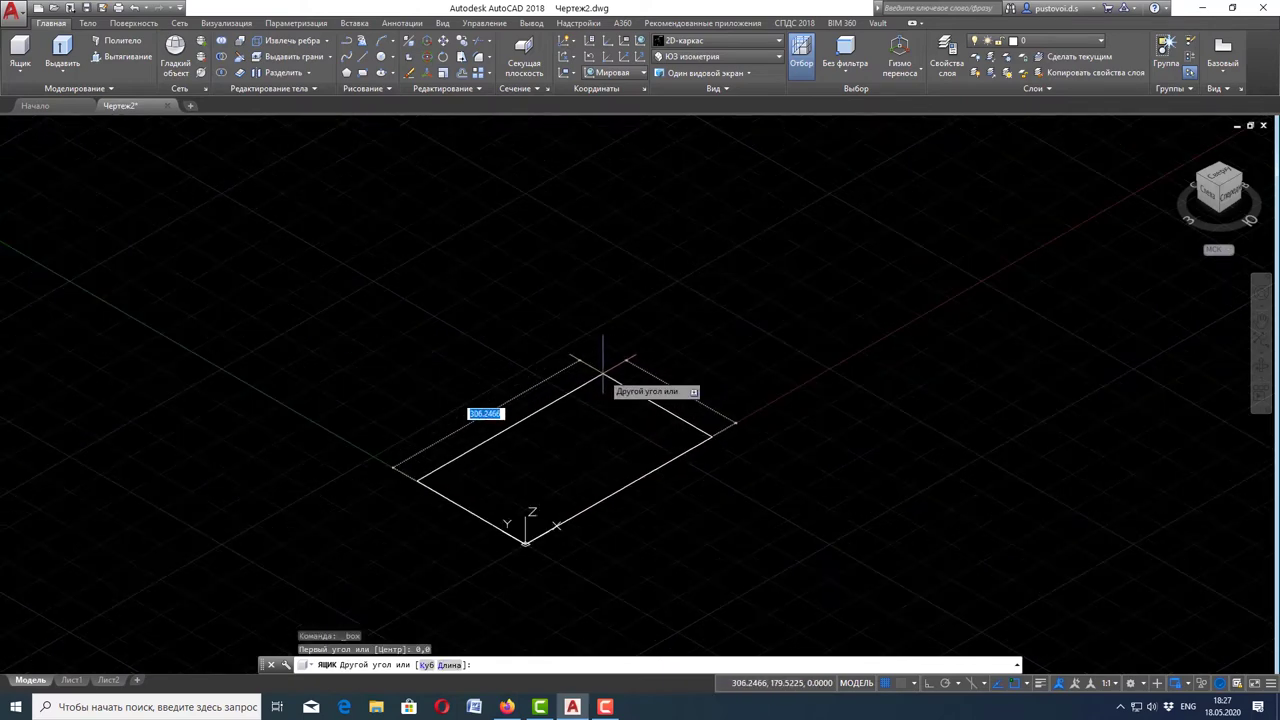
{"action": "type", "text": "100"}
{"action": "key", "text": "Tab"}
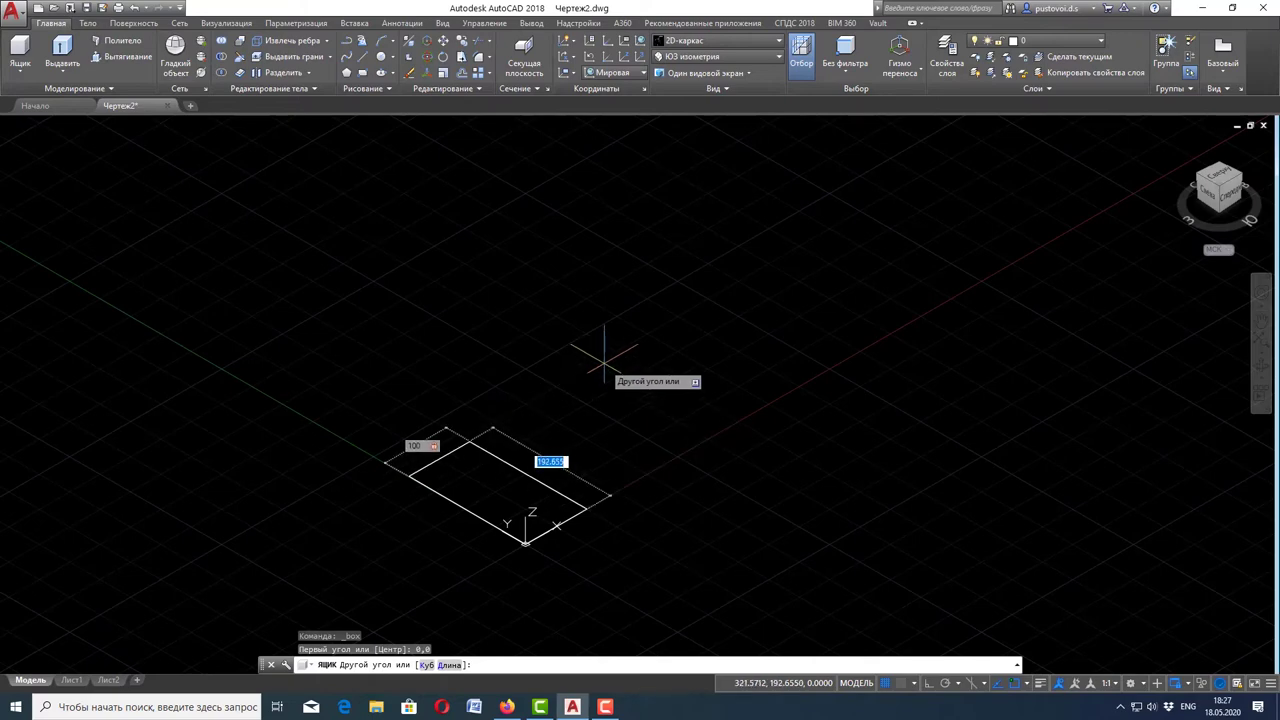
{"action": "type", "text": "50"}
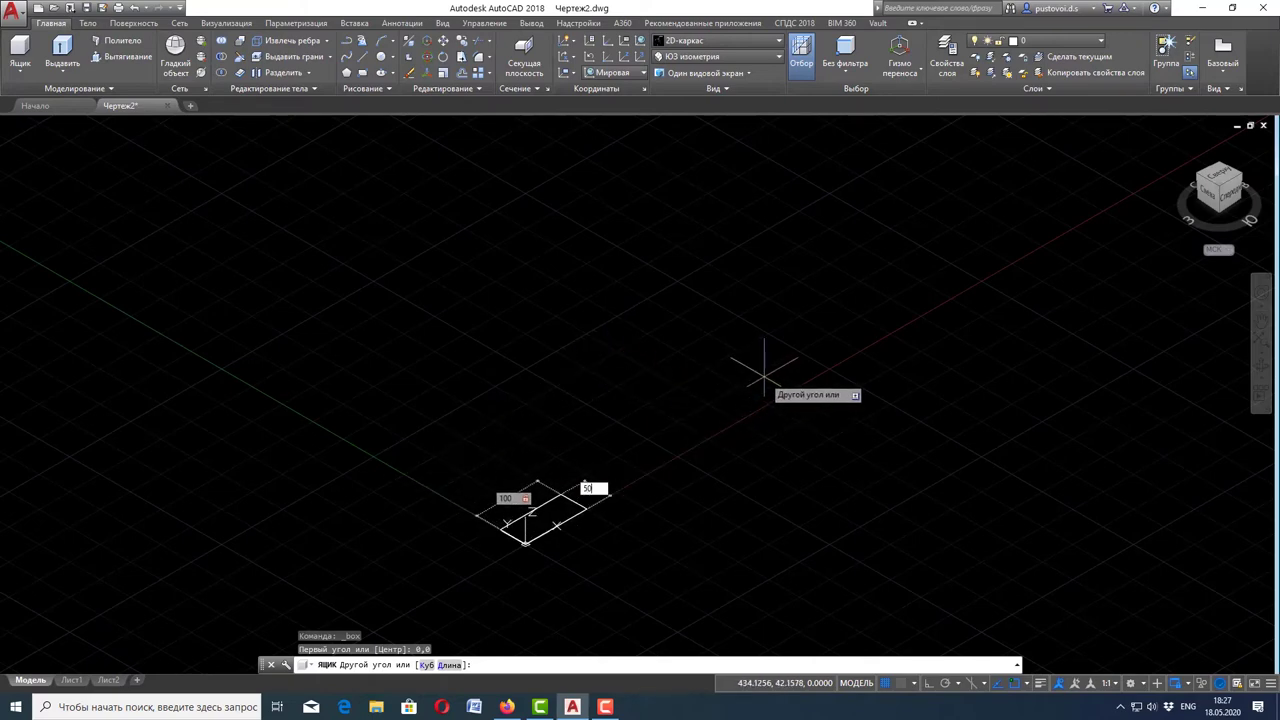
{"action": "key", "text": "Return"}
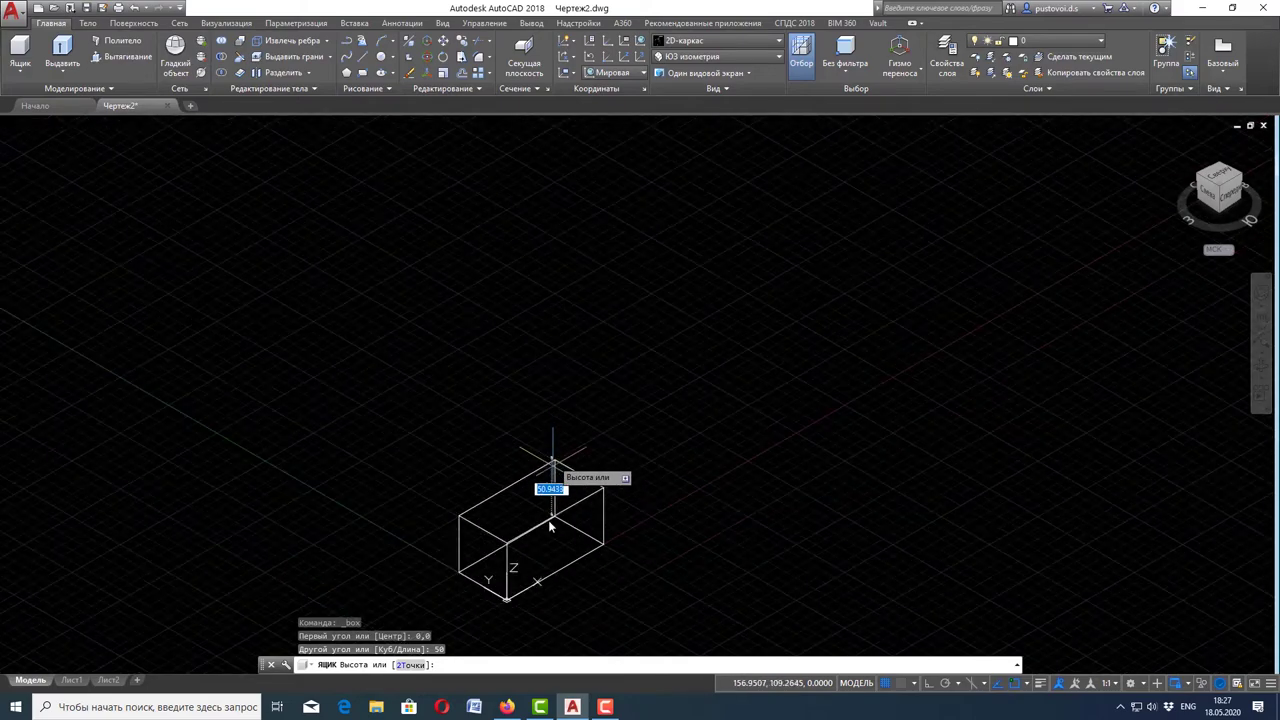
{"action": "middle_click_drag", "start_coordinate": [553, 520], "coordinate": [539, 467]}
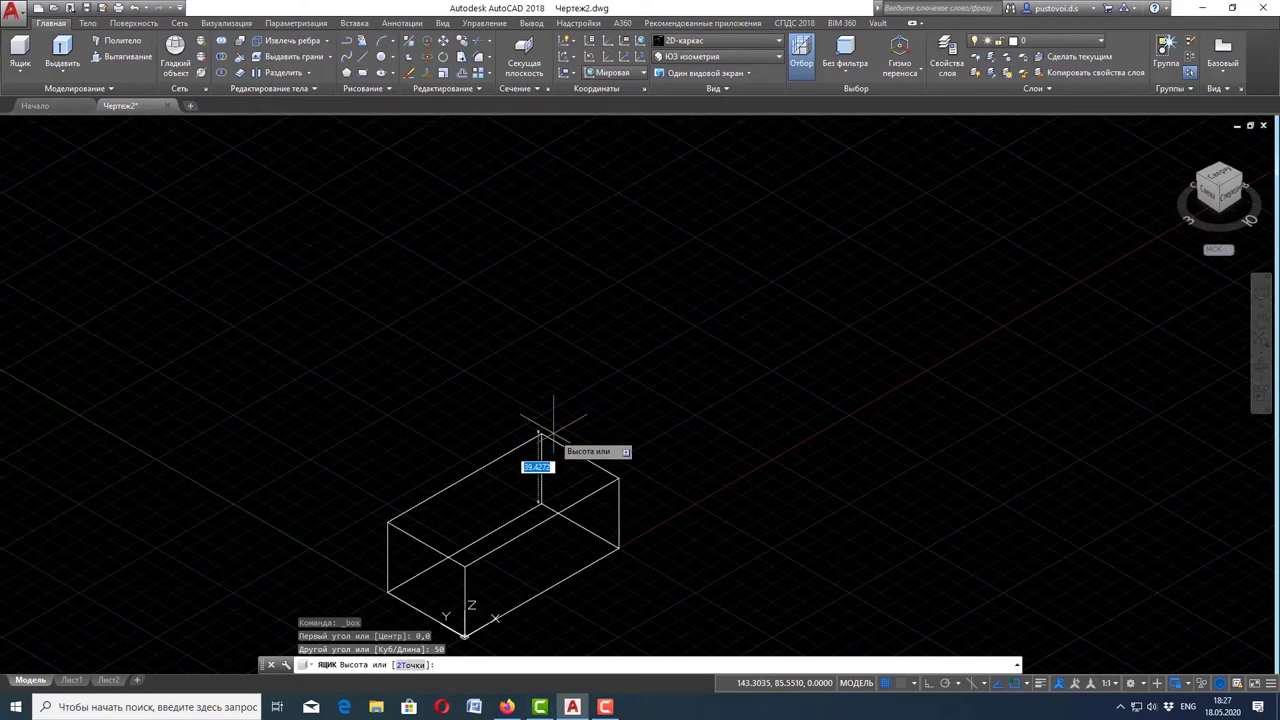
{"action": "type", "text": "10"}
{"action": "key", "text": "Return"}
{"action": "scroll", "coordinate": [551, 428], "scroll_direction": "up", "scroll_amount": 1}
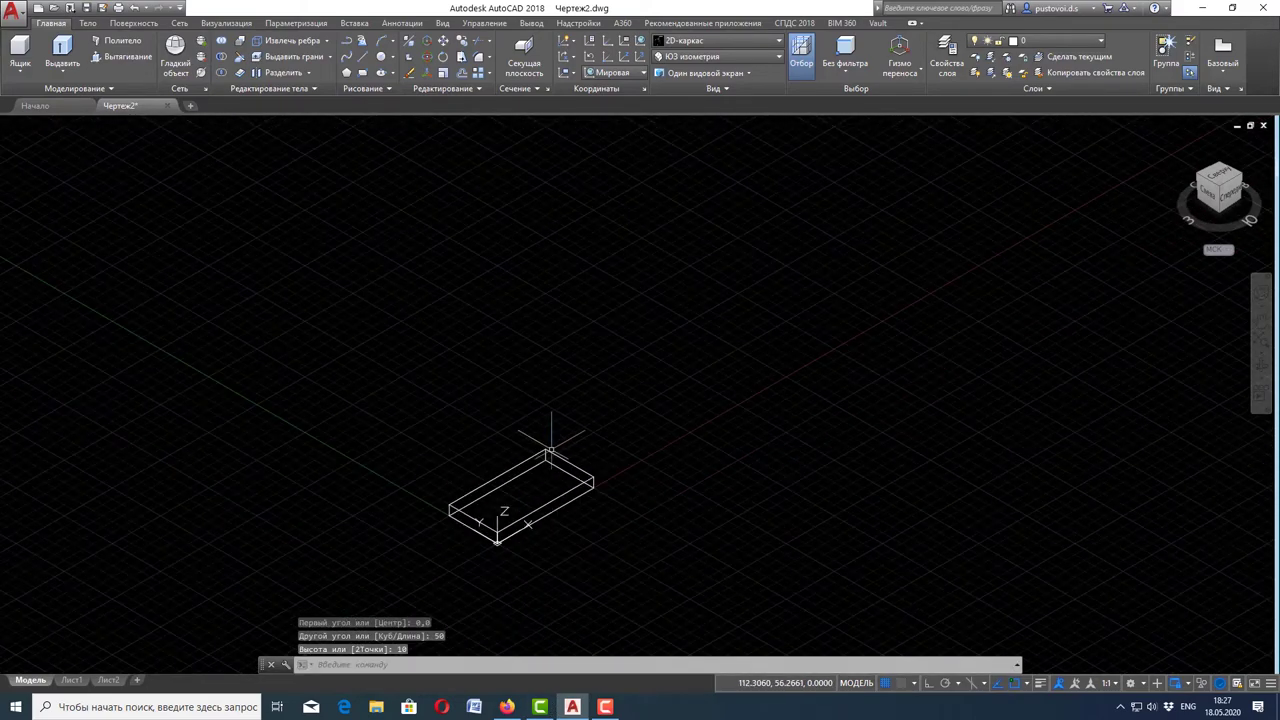
{"action": "scroll", "coordinate": [525, 567], "scroll_direction": "up", "scroll_amount": 1}
{"action": "scroll", "coordinate": [525, 567], "scroll_direction": "up", "scroll_amount": 2}
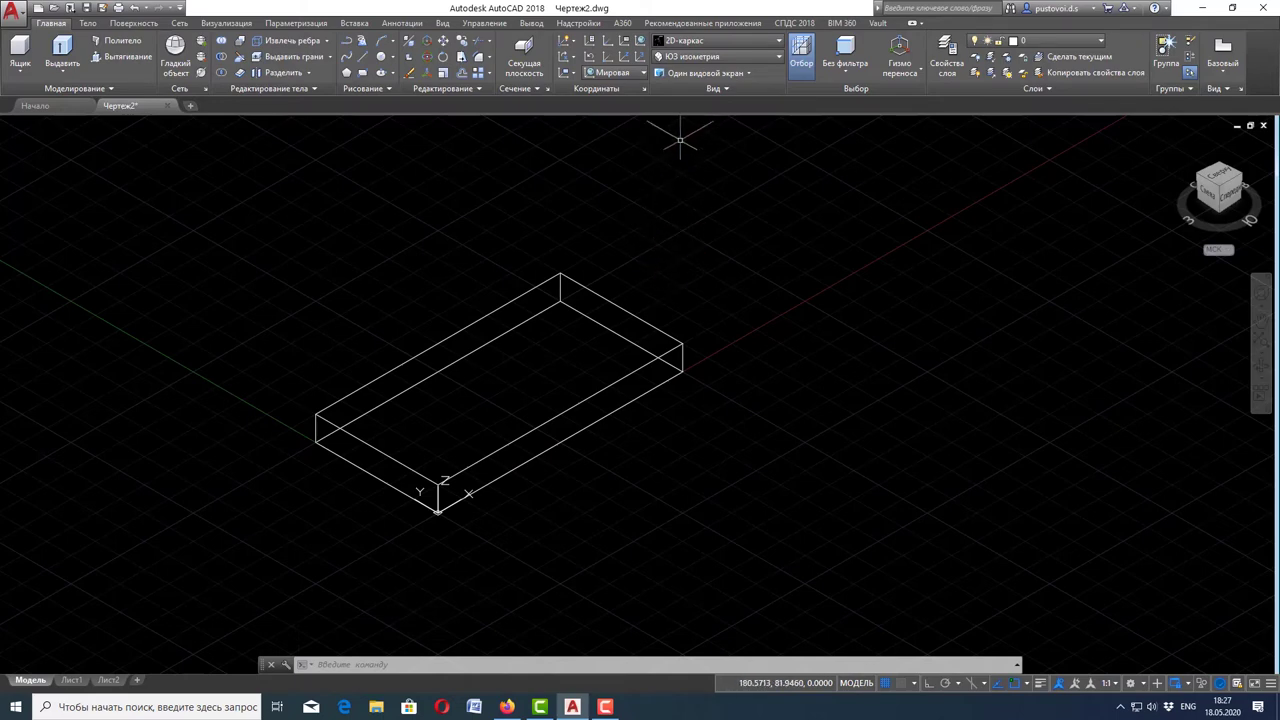
- Apply the Концептуальный visual style, then switch to the Корпус reference PDF
{"action": "left_click", "coordinate": [717, 42]}
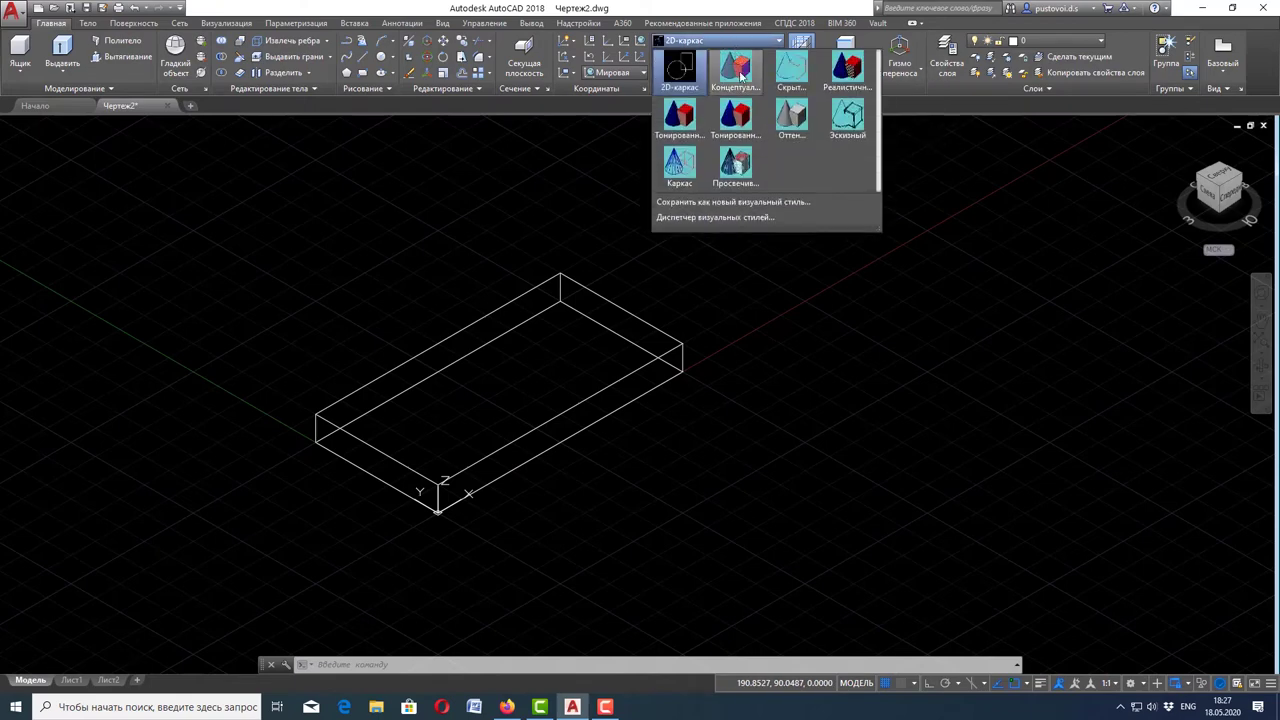
{"action": "left_click", "coordinate": [741, 76]}
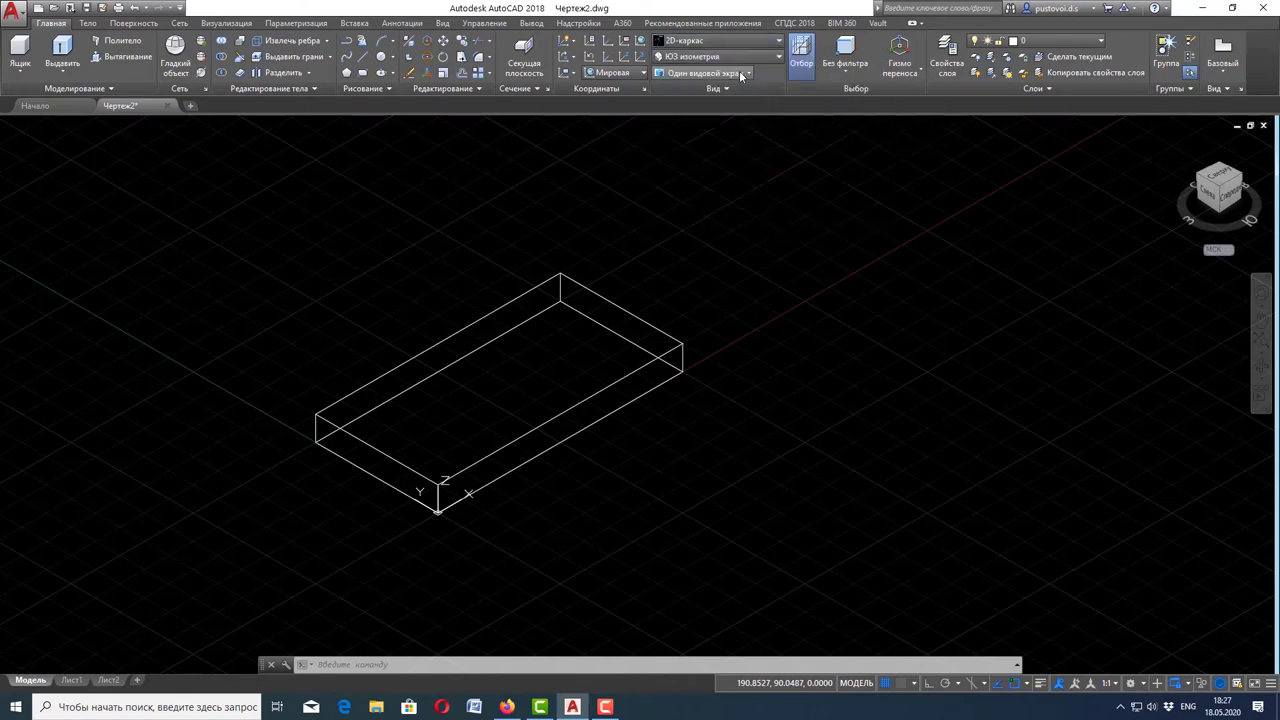
{"action": "scroll", "coordinate": [950, 400], "scroll_direction": "down", "scroll_amount": 3}
{"action": "scroll", "coordinate": [688, 385], "scroll_direction": "up", "scroll_amount": 3}
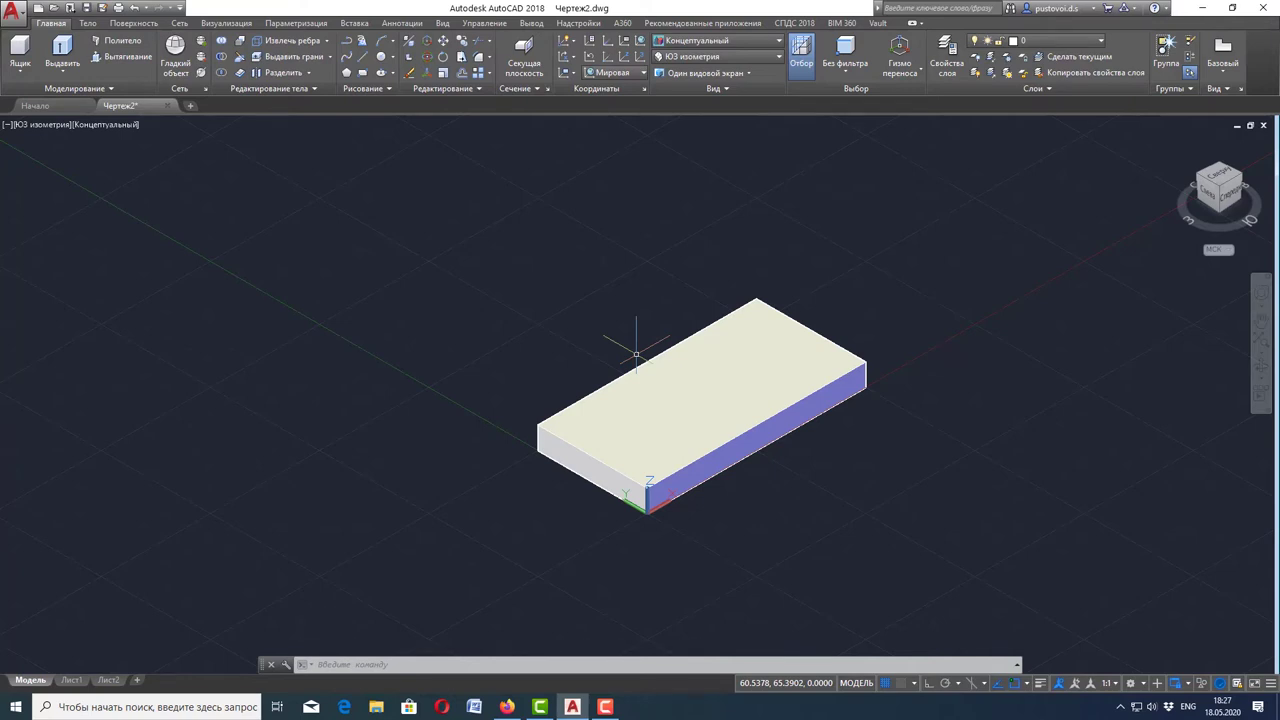
{"action": "left_click", "coordinate": [508, 706]}
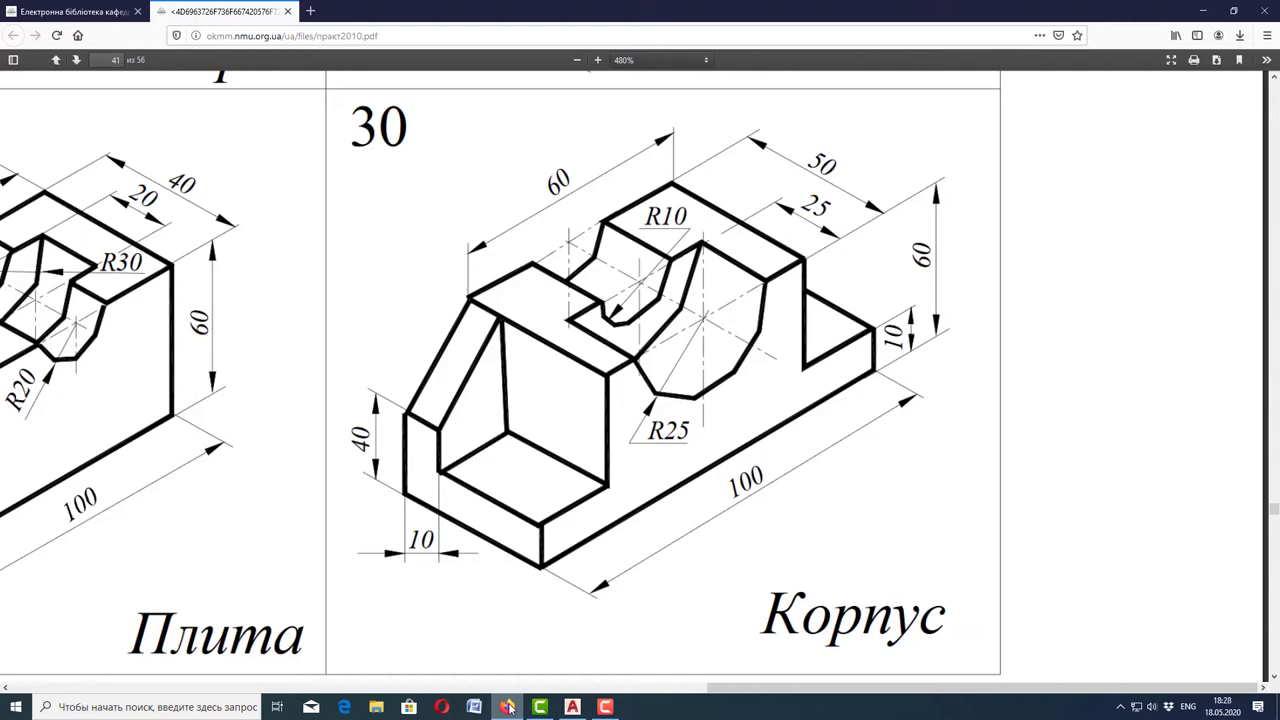
- Back in AutoCAD, start a new box with its first corner at 20,0
{"action": "left_click", "coordinate": [508, 706]}
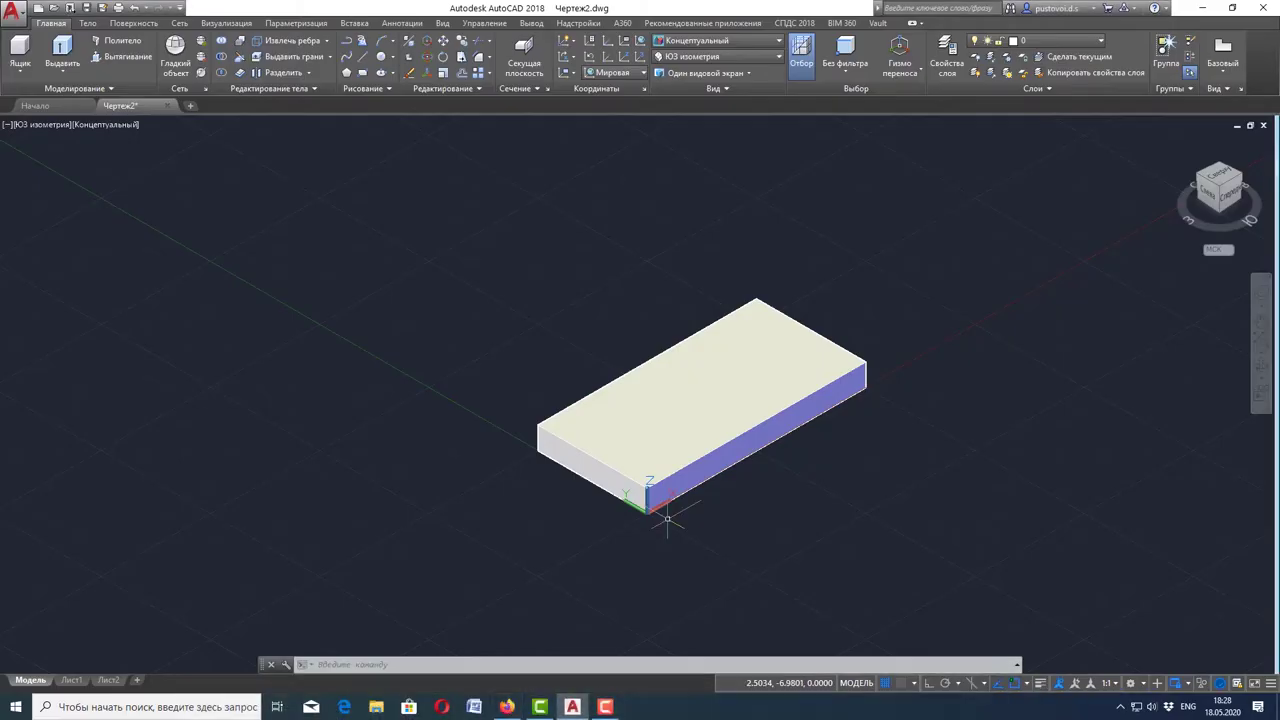
{"action": "left_click", "coordinate": [20, 48]}
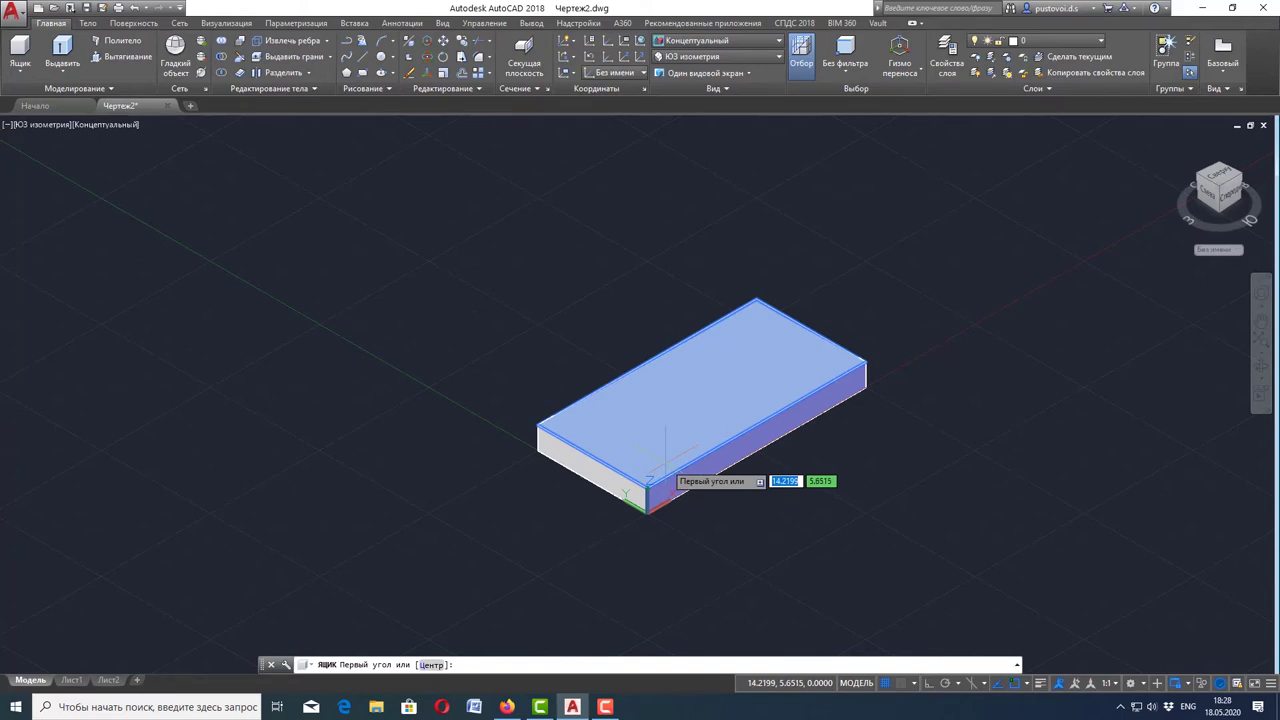
{"action": "type", "text": "20"}
{"action": "key", "text": "Tab"}
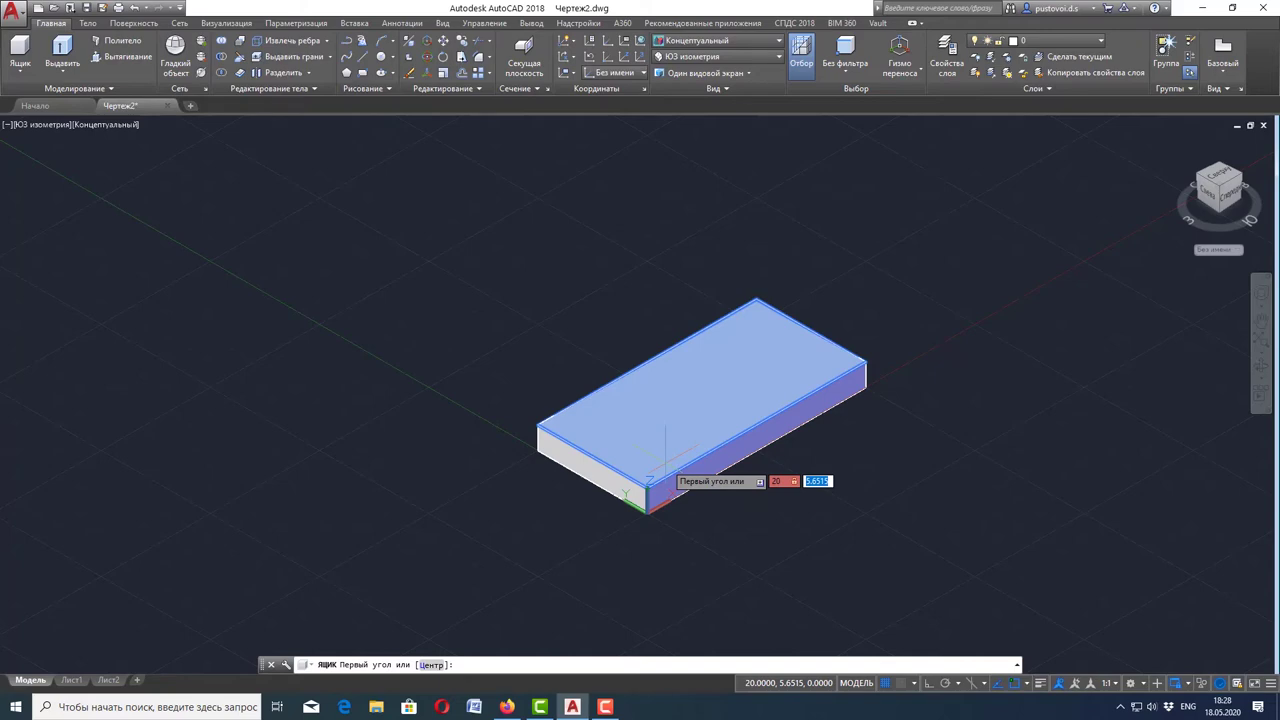
{"action": "type", "text": "0"}
{"action": "key", "text": "Return"}
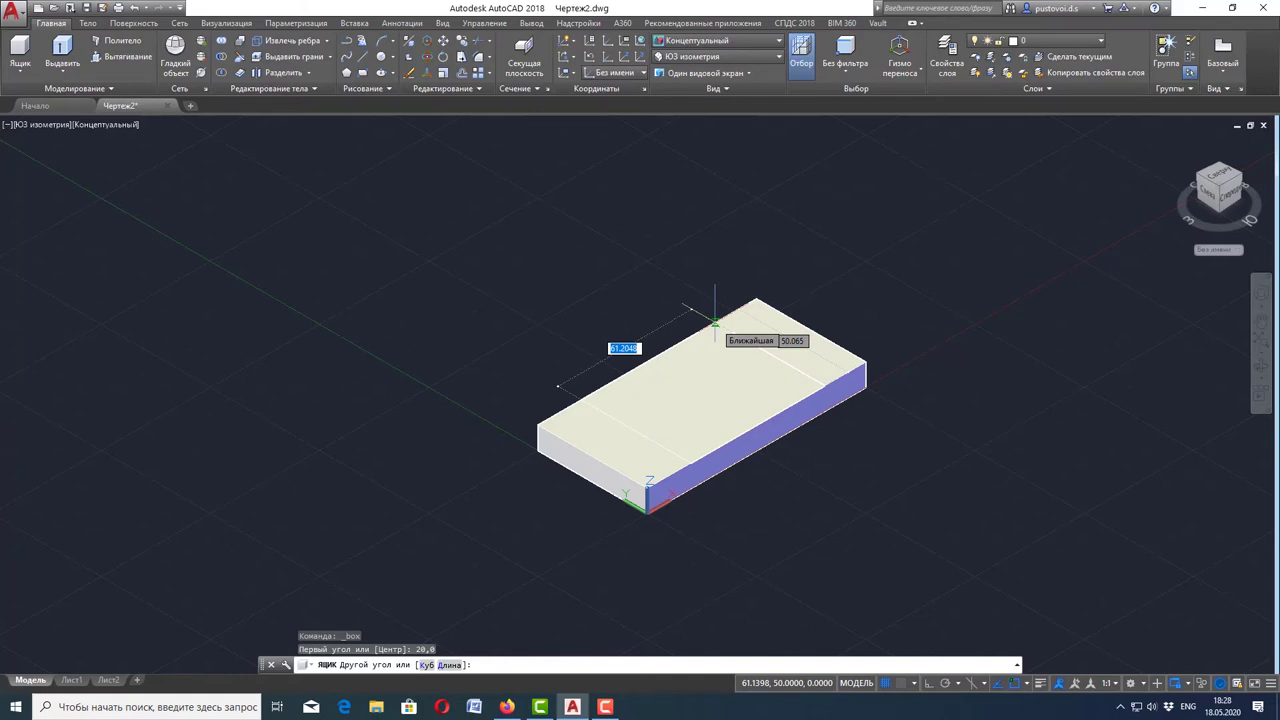
- Finish the block with length 60, width 50 and height 50, then view the reference PDF
{"action": "type", "text": "60"}
{"action": "key", "text": "Tab"}
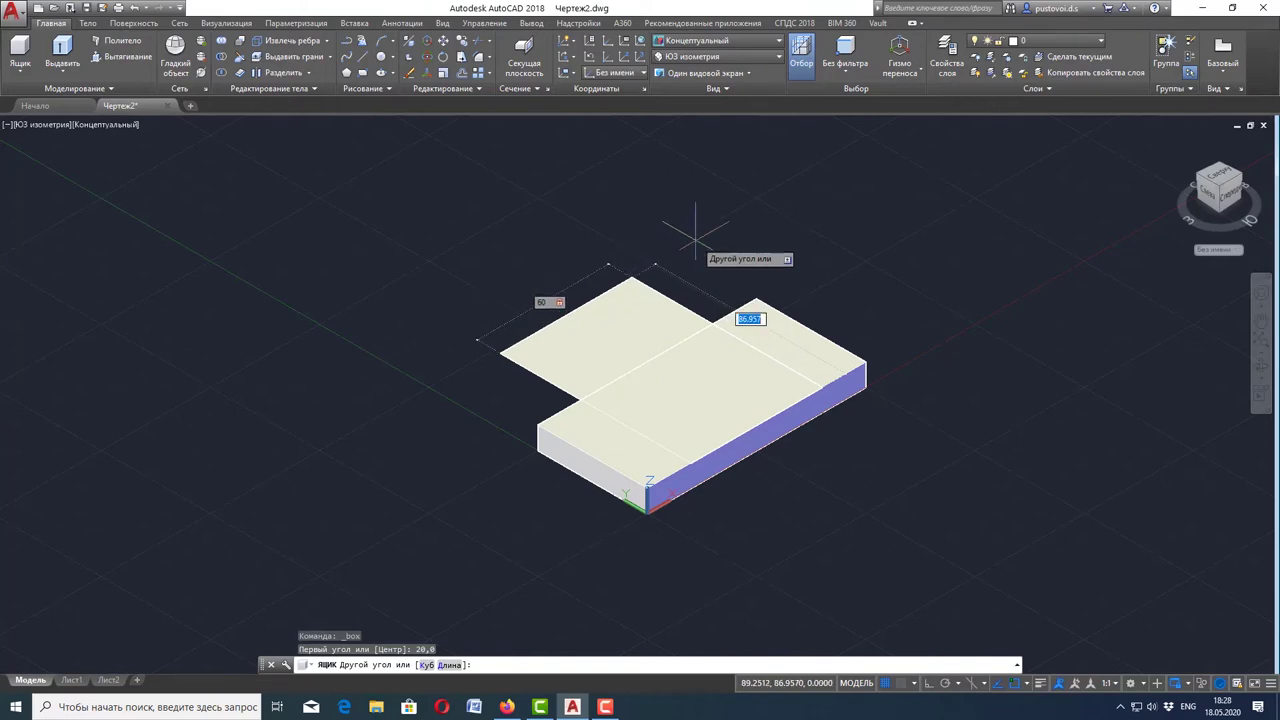
{"action": "type", "text": "50"}
{"action": "key", "text": "Return"}
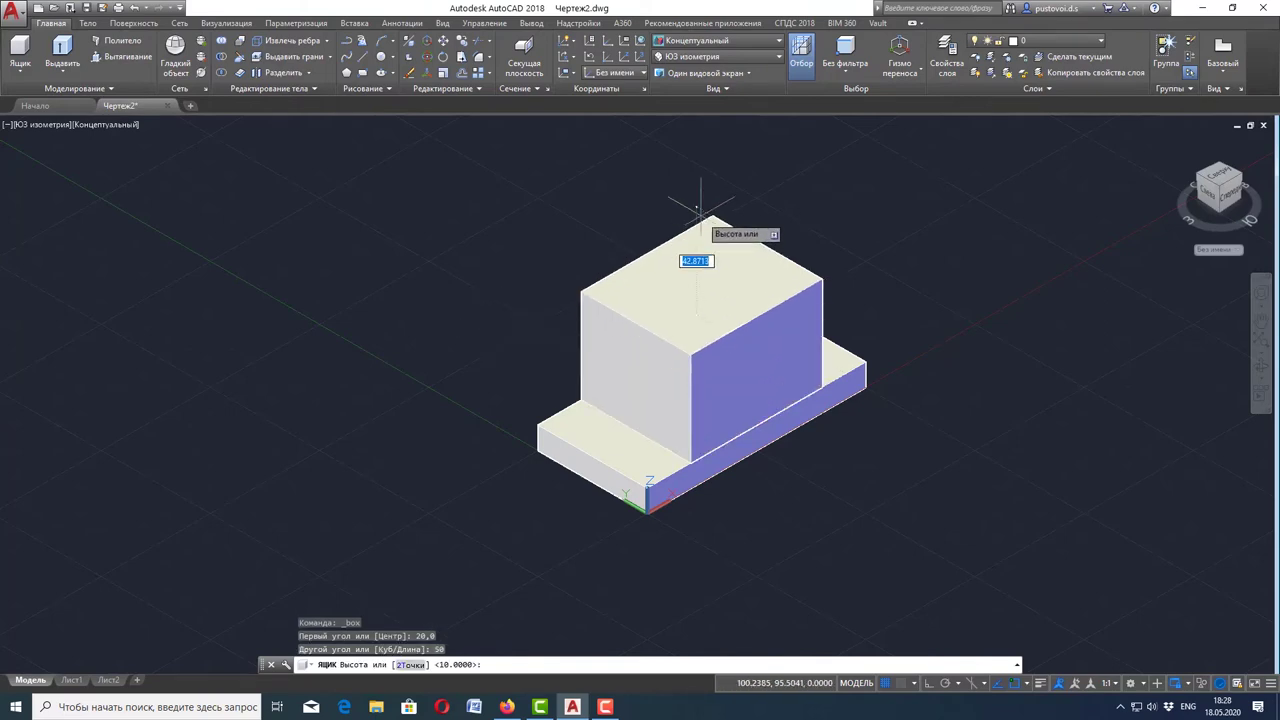
{"action": "type", "text": "50"}
{"action": "key", "text": "Return"}
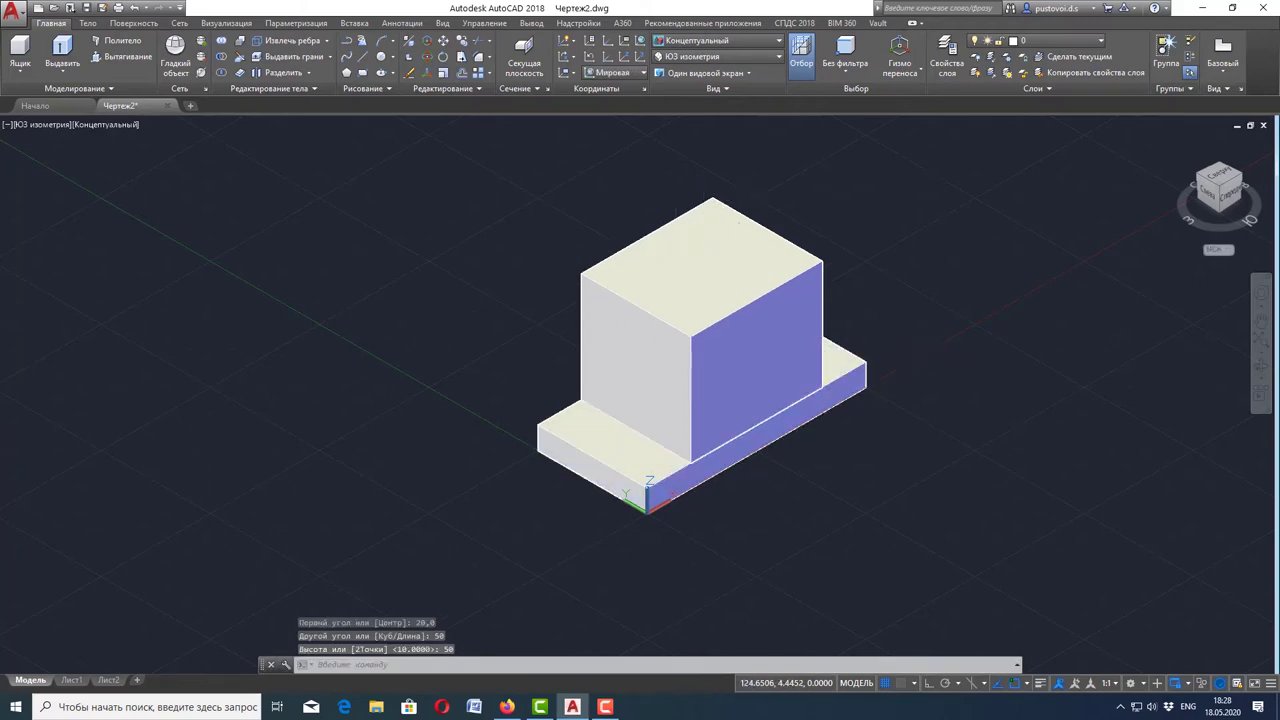
{"action": "key", "text": "Escape"}
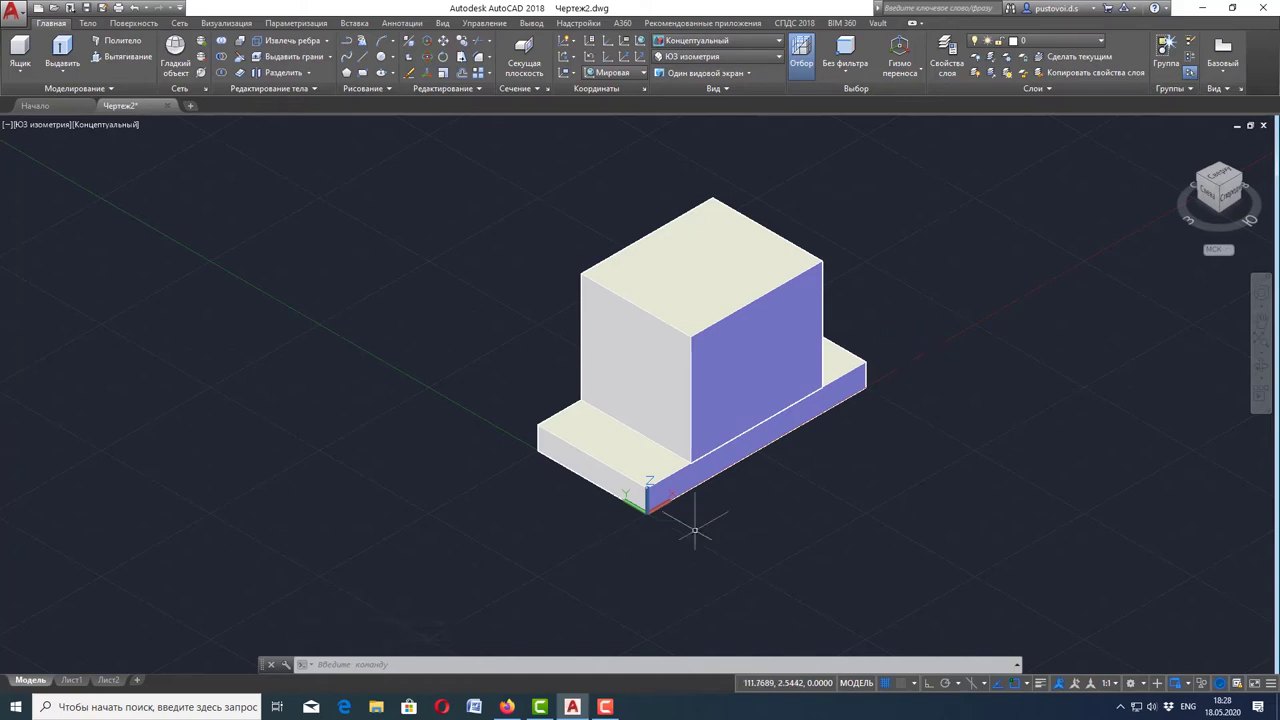
{"action": "left_click", "coordinate": [507, 706]}
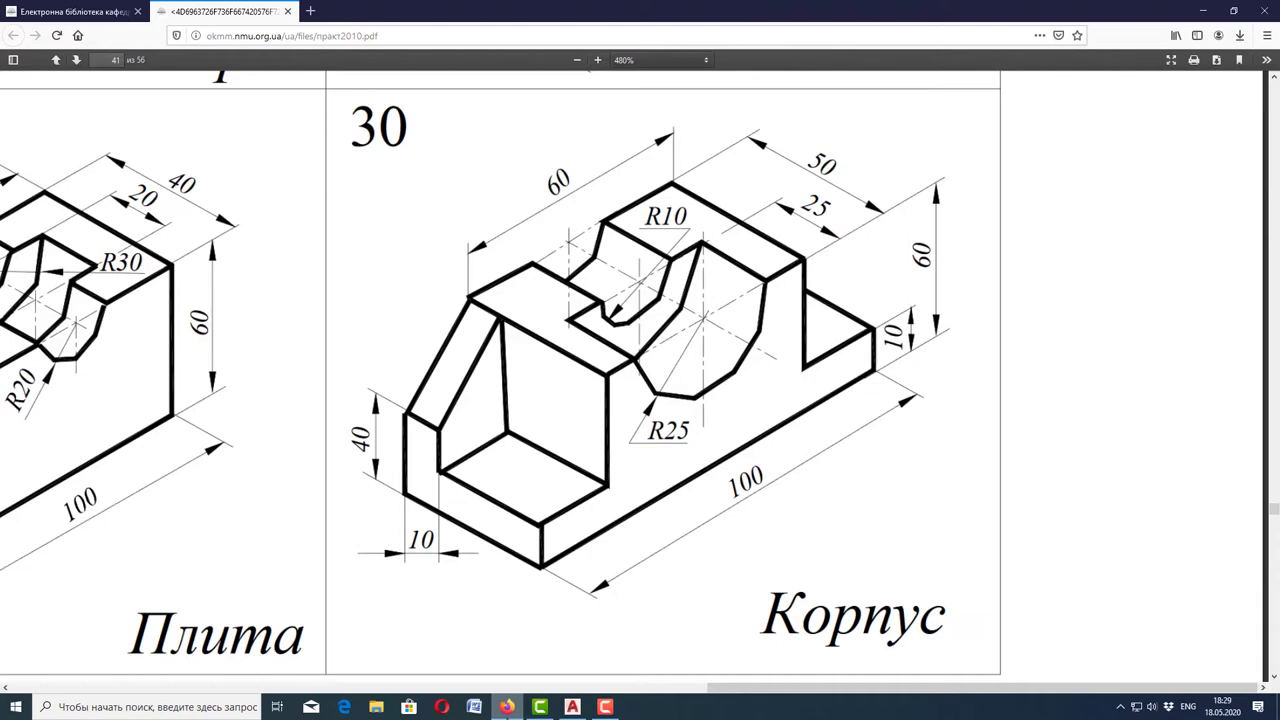
- Leave the Корпус reference PDF in Firefox and return to the AutoCAD model
{"action": "left_click", "coordinate": [507, 706]}
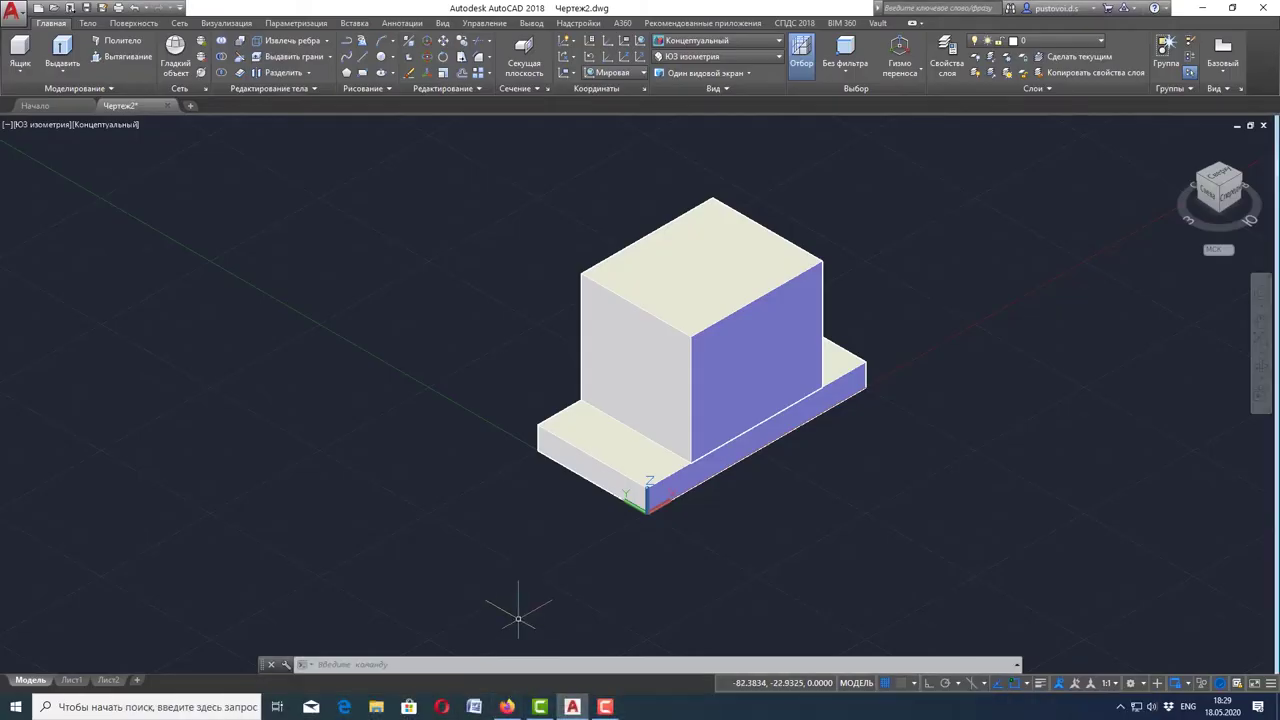
- Create a 20 × 10 box, 50 high, from the slab's left corner beside the large block
{"action": "left_click", "coordinate": [20, 50]}
{"action": "scroll", "coordinate": [393, 373], "scroll_direction": "up", "scroll_amount": 2}
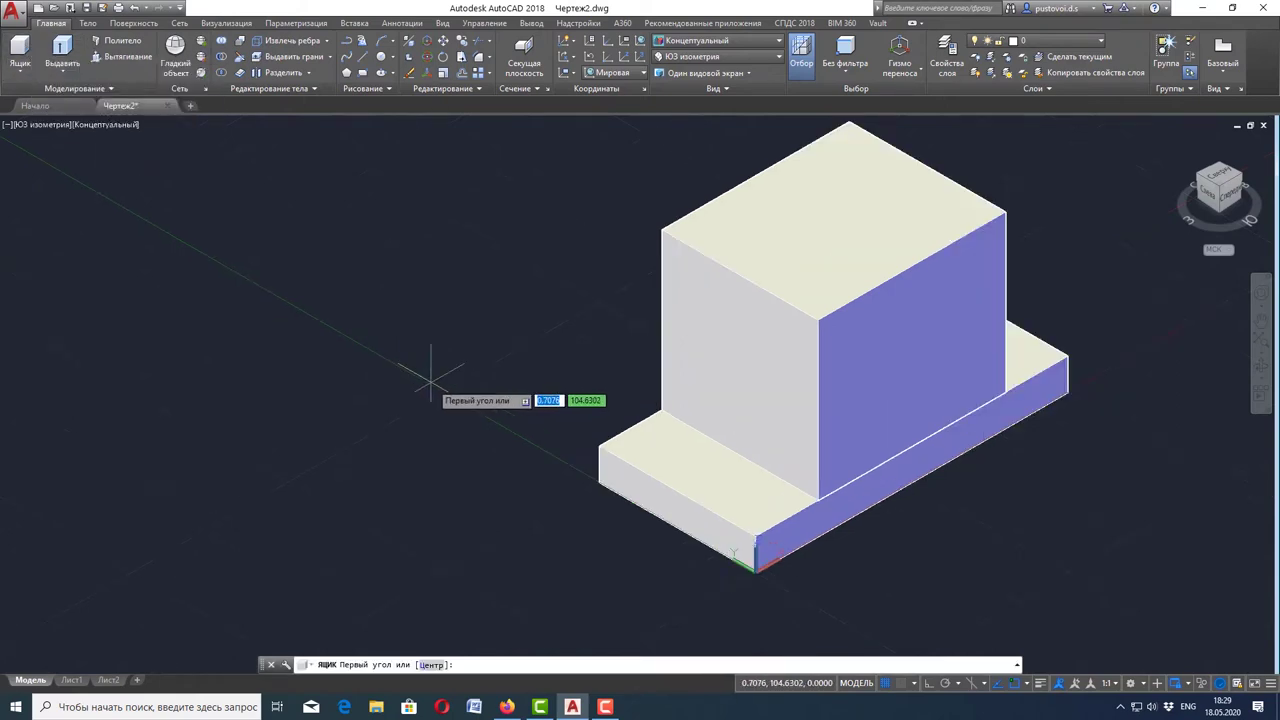
{"action": "scroll", "coordinate": [680, 440], "scroll_direction": "up", "scroll_amount": 3}
{"action": "scroll", "coordinate": [570, 470], "scroll_direction": "up", "scroll_amount": 3}
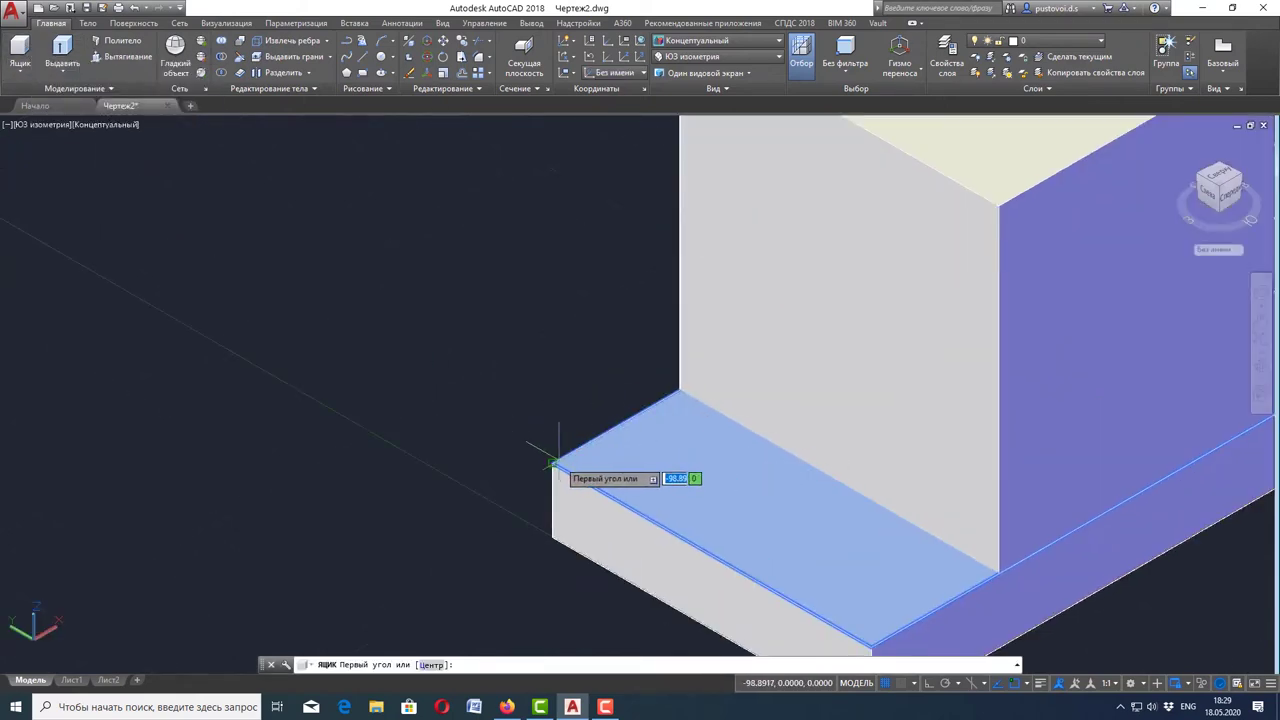
{"action": "left_click", "coordinate": [560, 461]}
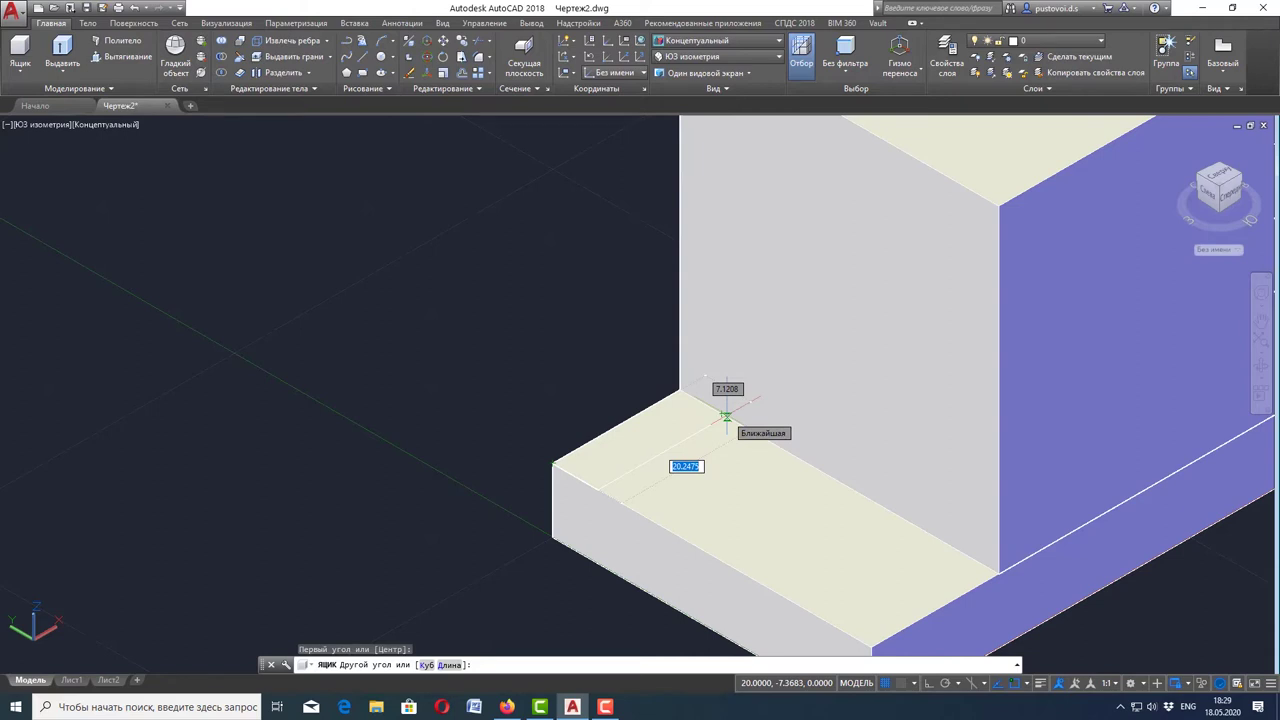
{"action": "type", "text": "20"}
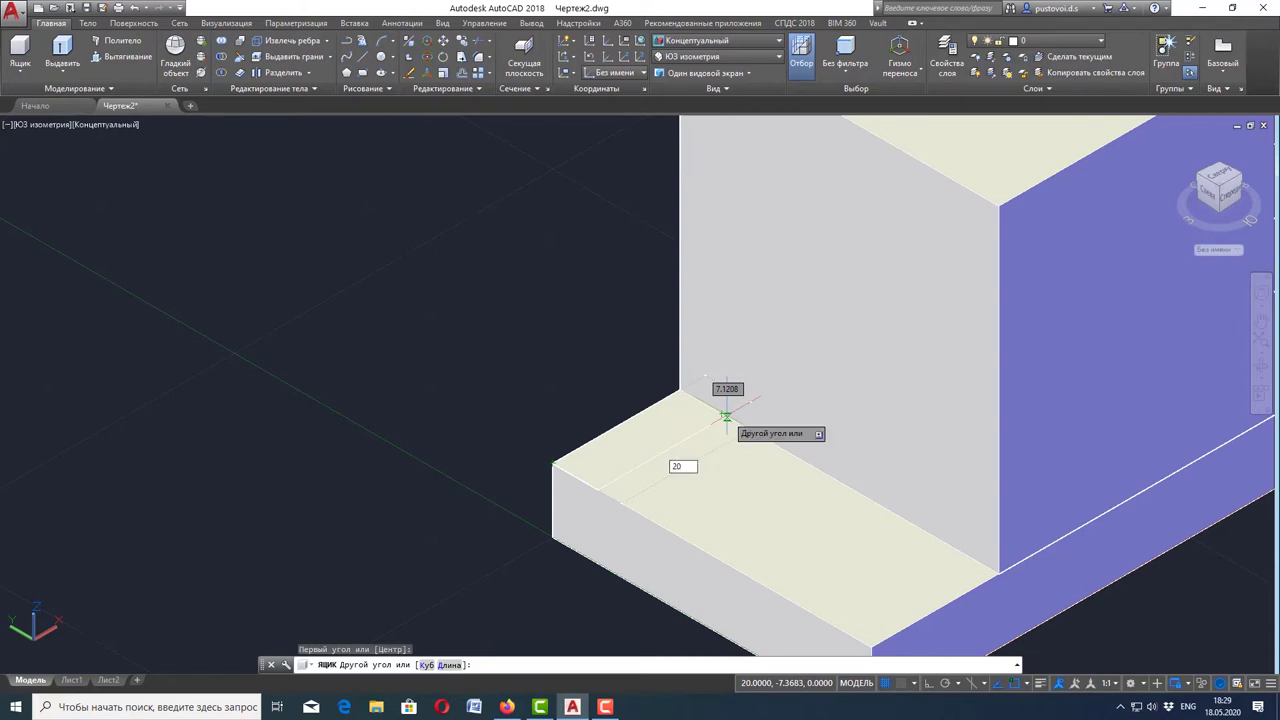
{"action": "key", "text": "Tab"}
{"action": "type", "text": "10"}
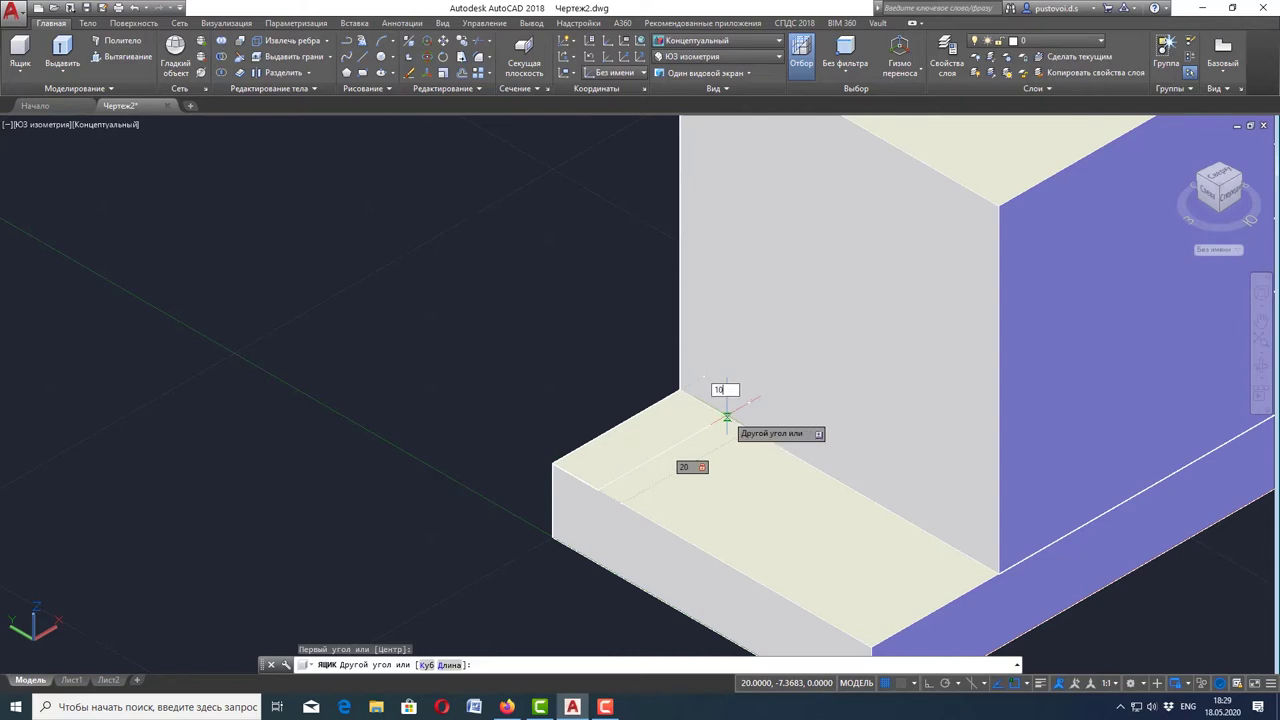
{"action": "key", "text": "Return"}
{"action": "scroll", "coordinate": [735, 420], "scroll_direction": "down", "scroll_amount": 2}
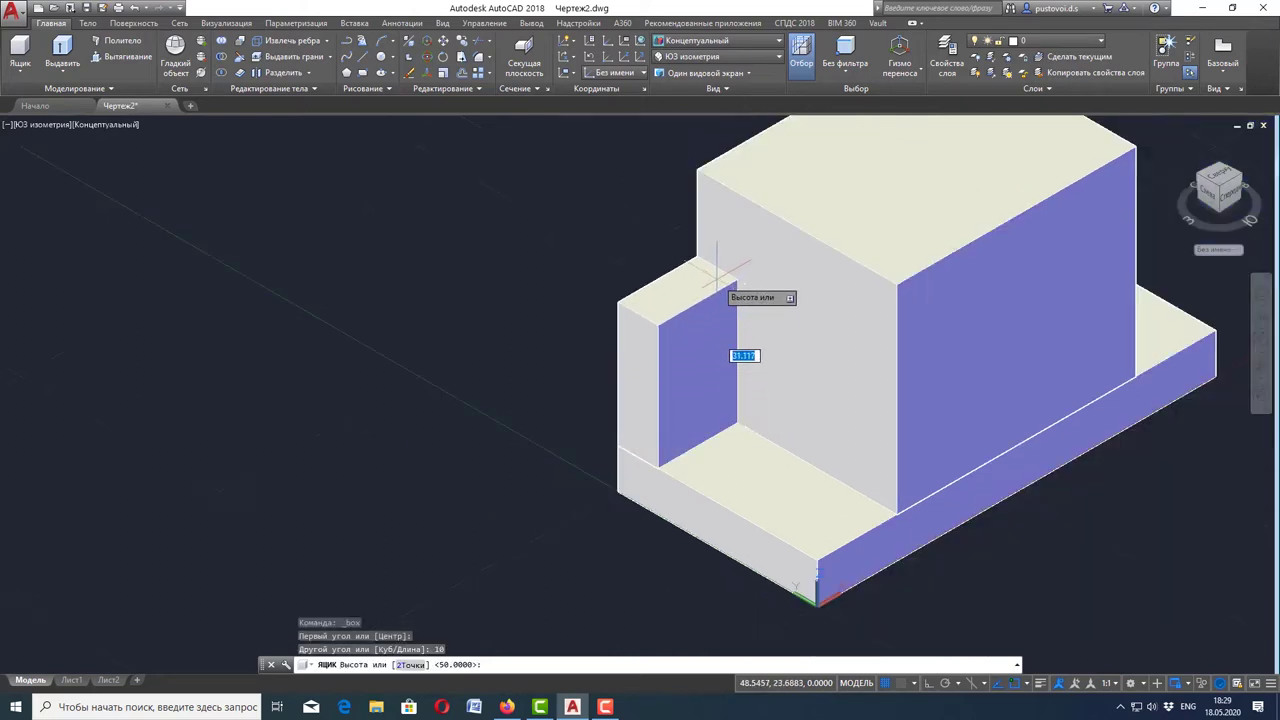
{"action": "type", "text": "0"}
{"action": "key", "text": "Return"}
{"action": "key", "text": "Escape"}
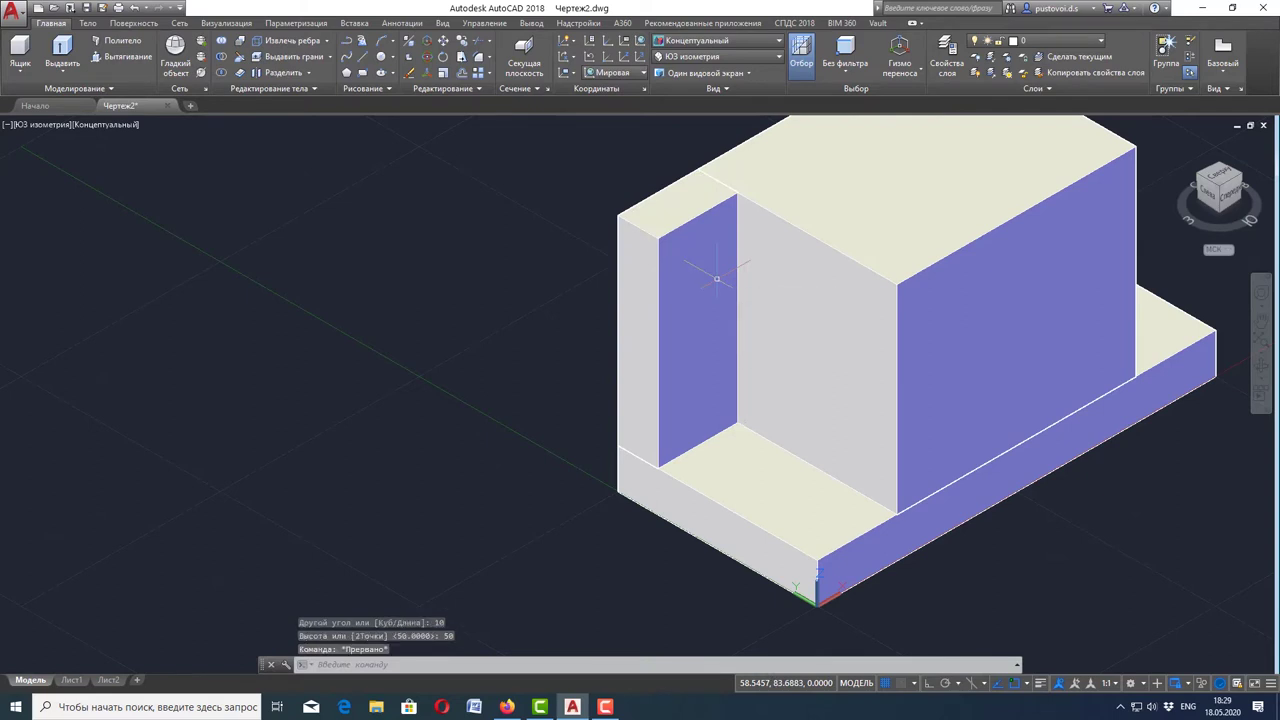
{"action": "scroll", "coordinate": [716, 290], "scroll_direction": "down", "scroll_amount": 2}
{"action": "scroll", "coordinate": [715, 310], "scroll_direction": "down", "scroll_amount": 2}
{"action": "scroll", "coordinate": [722, 265], "scroll_direction": "up", "scroll_amount": 2}
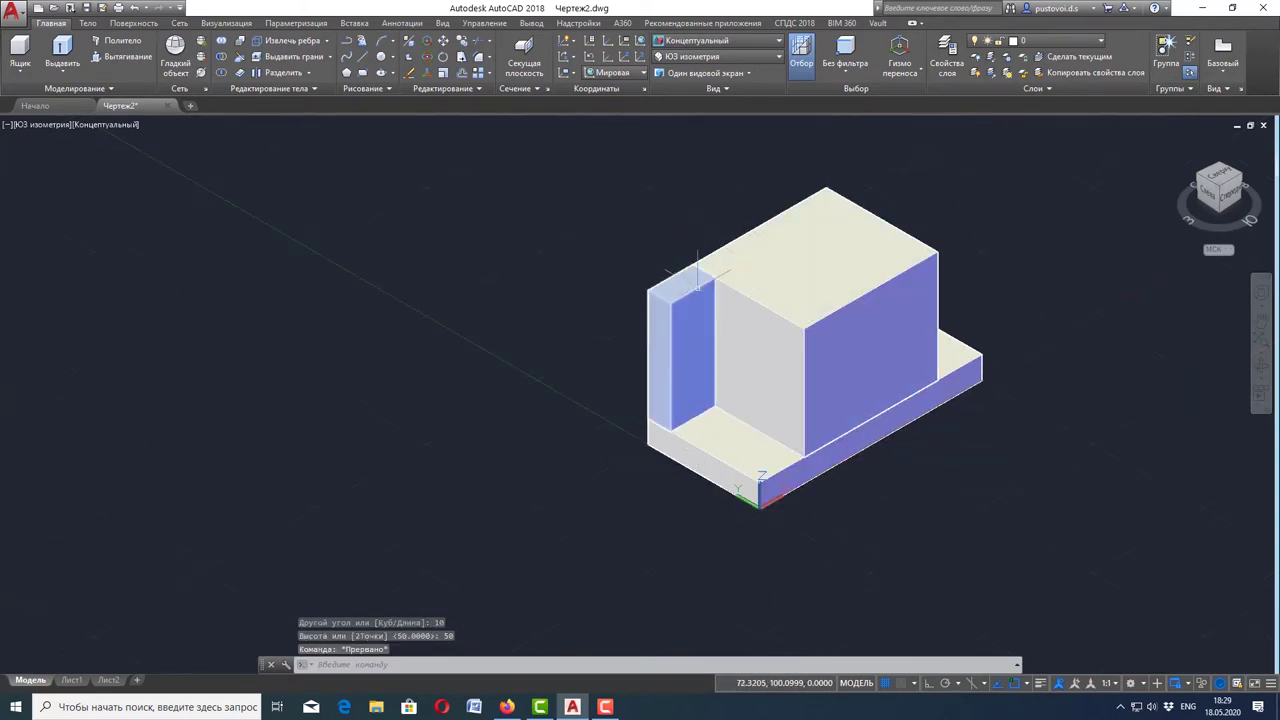
{"action": "scroll", "coordinate": [718, 268], "scroll_direction": "up", "scroll_amount": 2}
{"action": "type", "text": "п"}
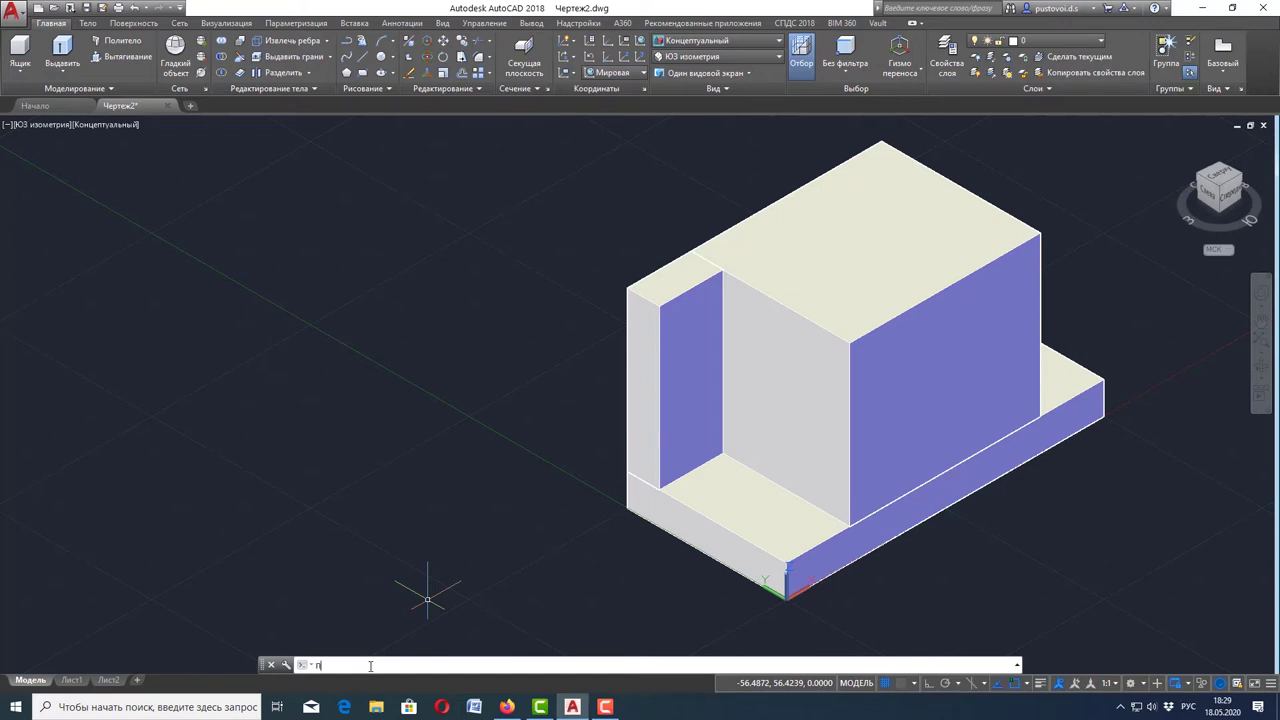
- Start a polyline between the two top corners of the wall's inner face
{"action": "type", "text": "л"}
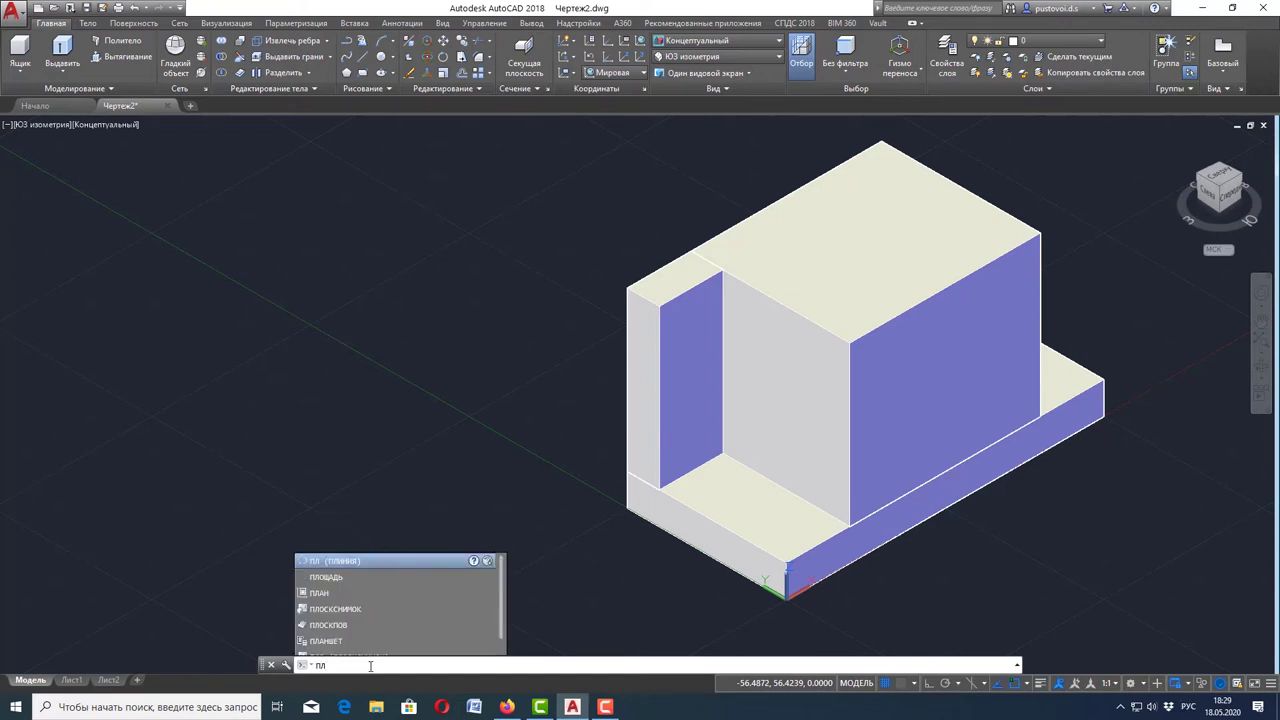
{"action": "mouse_move", "coordinate": [335, 561]}
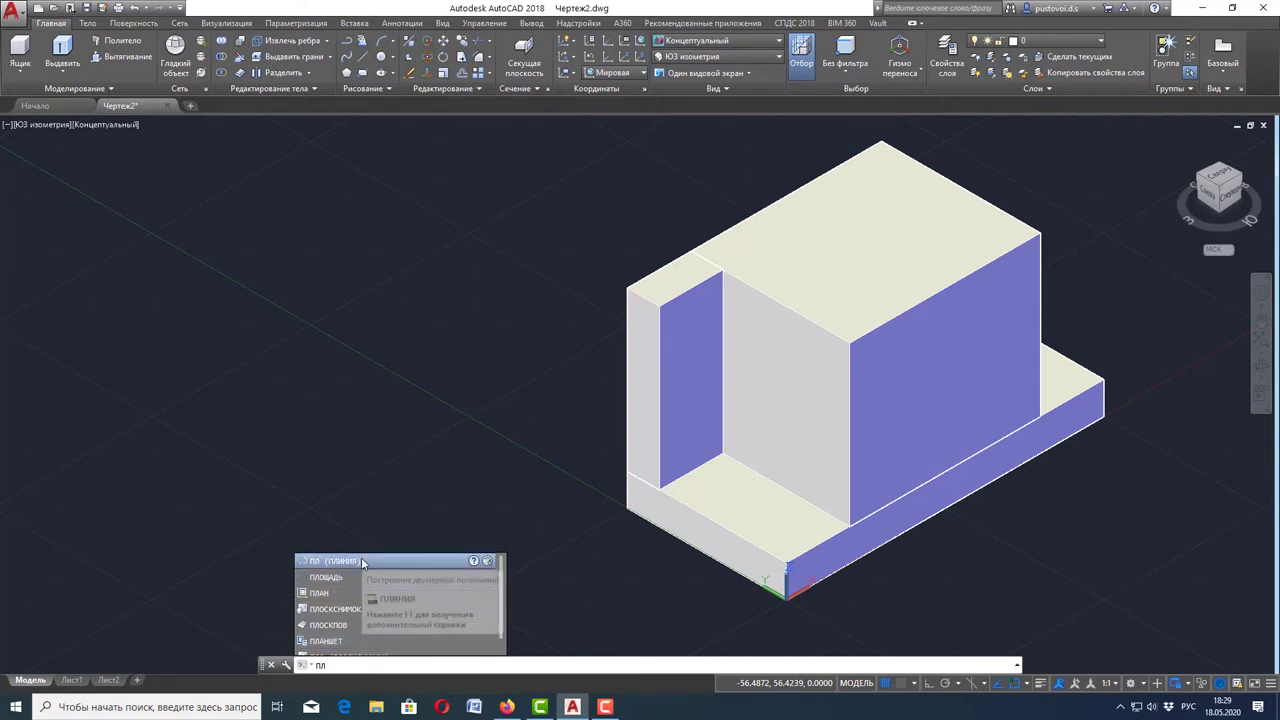
{"action": "left_click", "coordinate": [361, 561]}
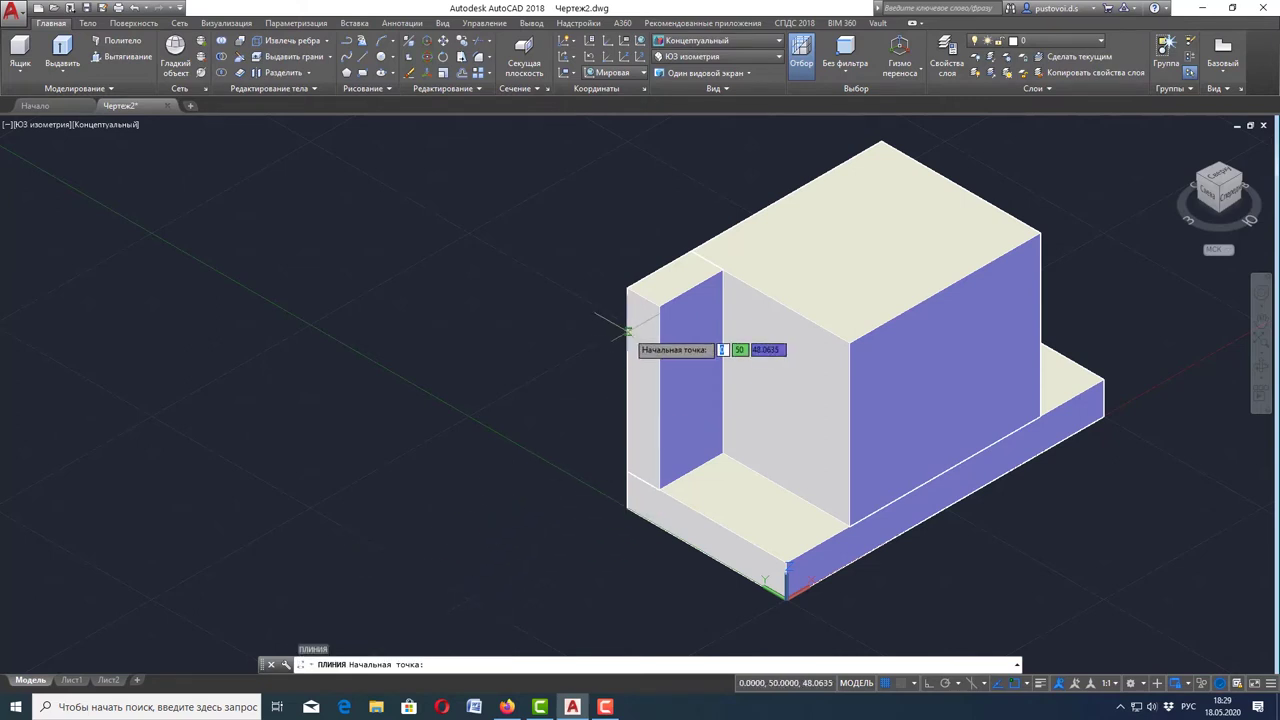
{"action": "scroll", "coordinate": [714, 270], "scroll_direction": "up", "scroll_amount": 2}
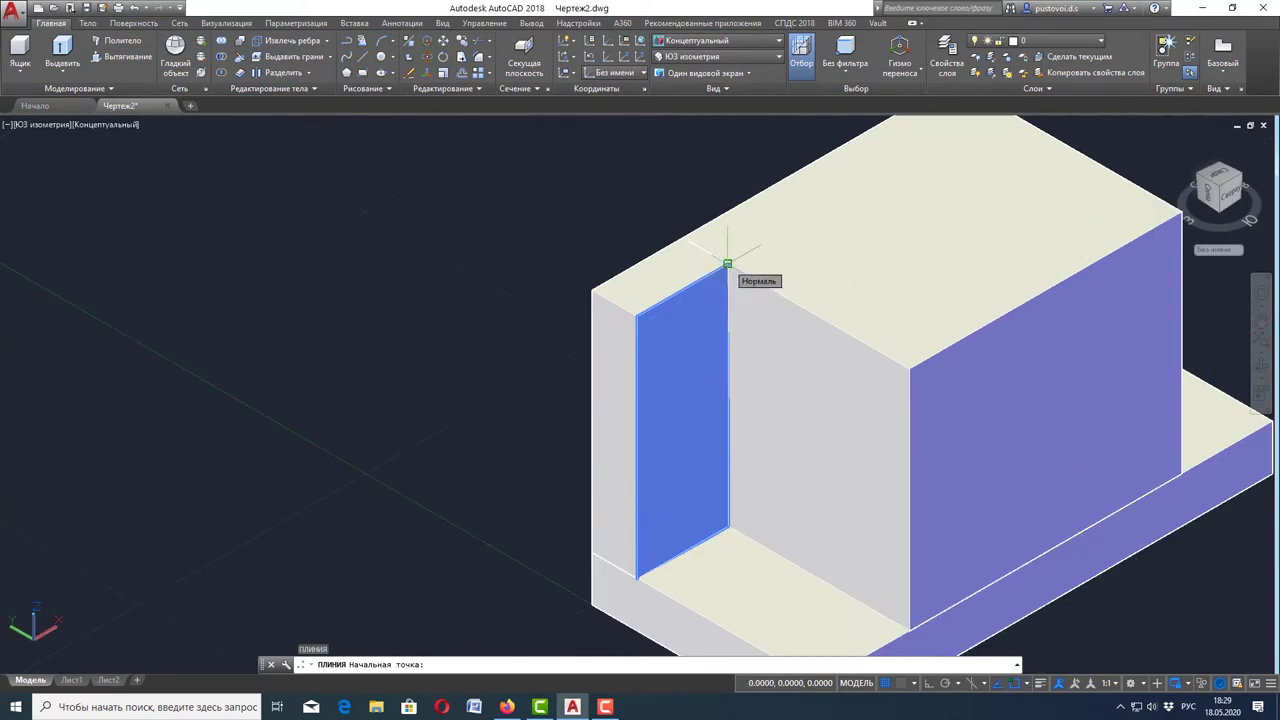
{"action": "left_click", "coordinate": [727, 263]}
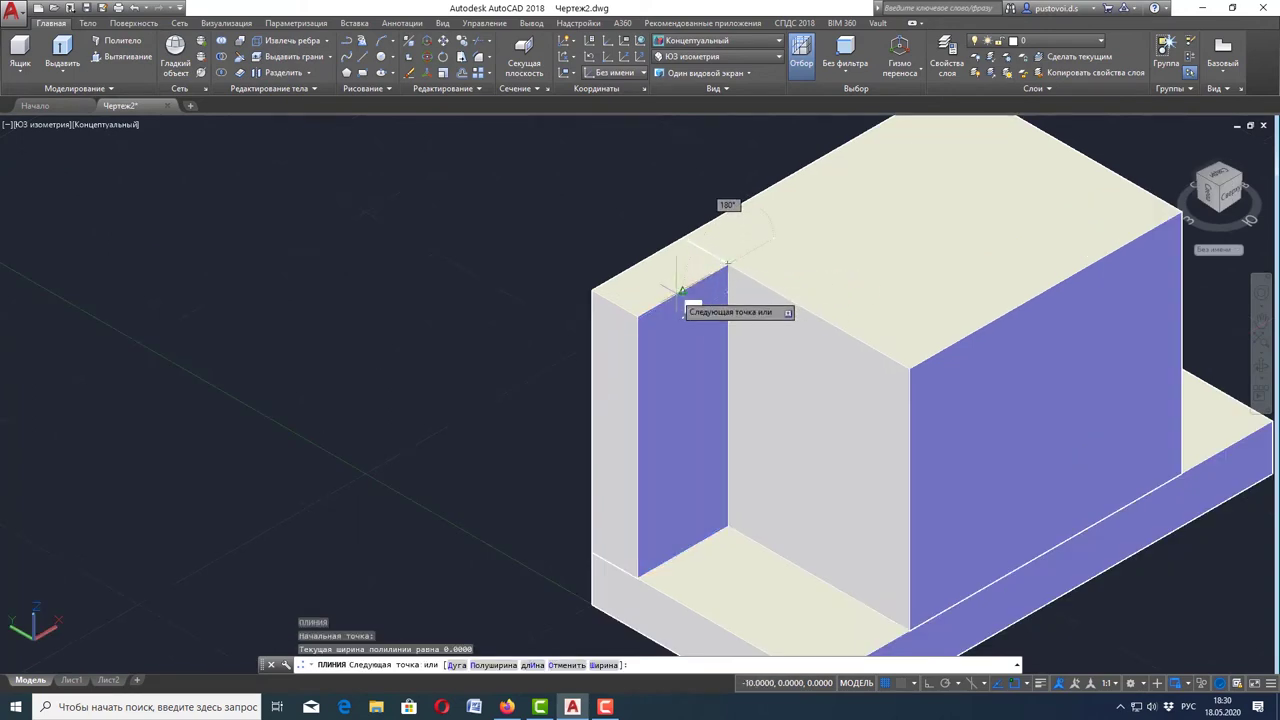
{"action": "left_click", "coordinate": [636, 317]}
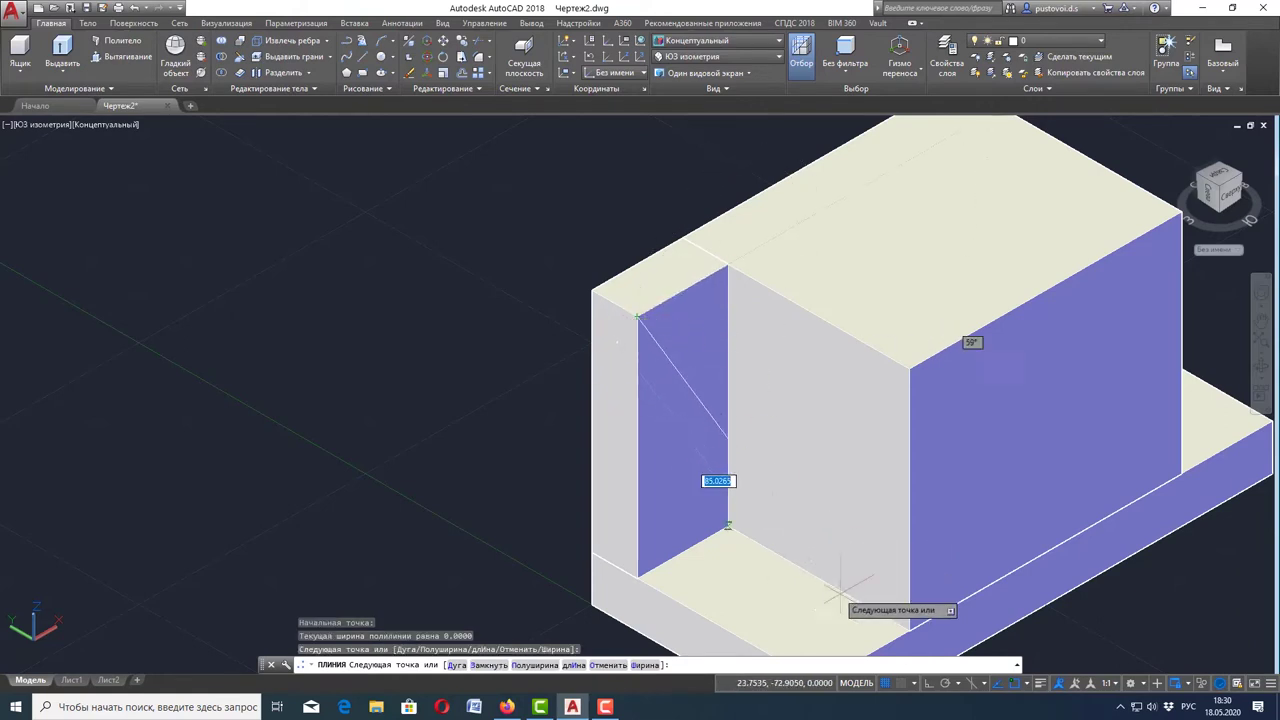
- Drop the polyline 20 units down the wall edge with Ortho, then close it diagonally
{"action": "left_click", "coordinate": [929, 684]}
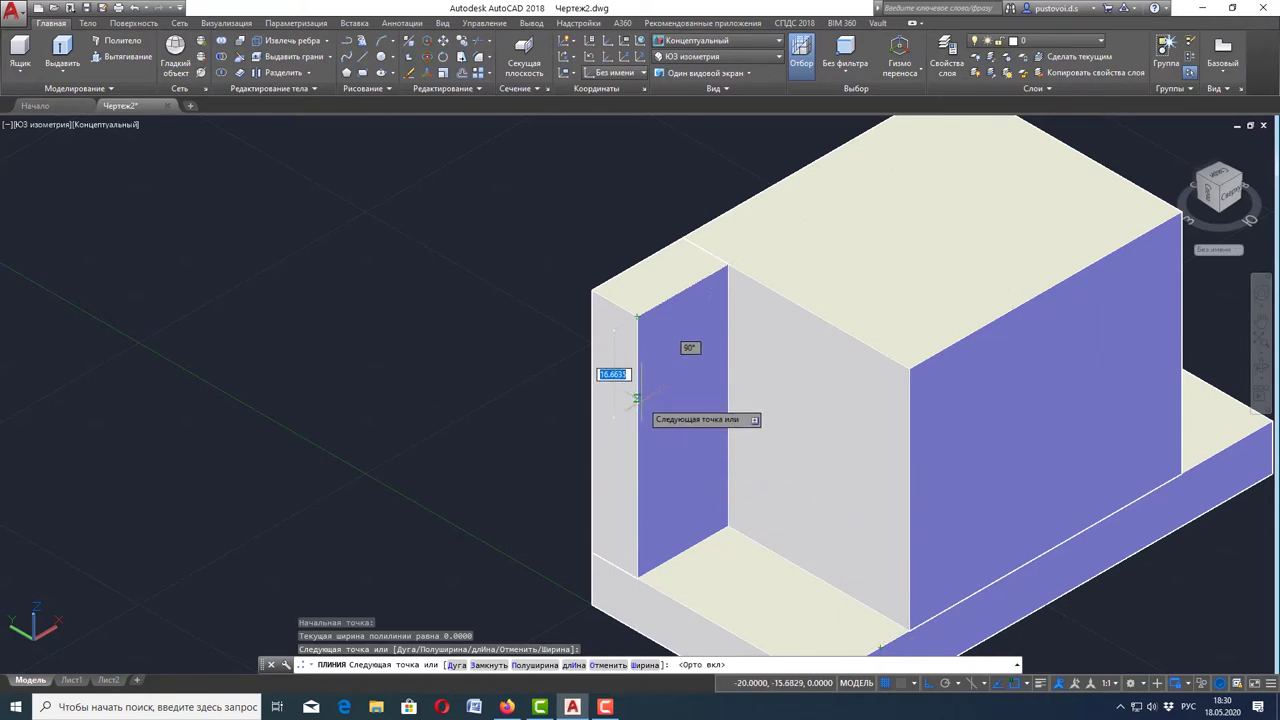
{"action": "type", "text": "20"}
{"action": "key", "text": "Return"}
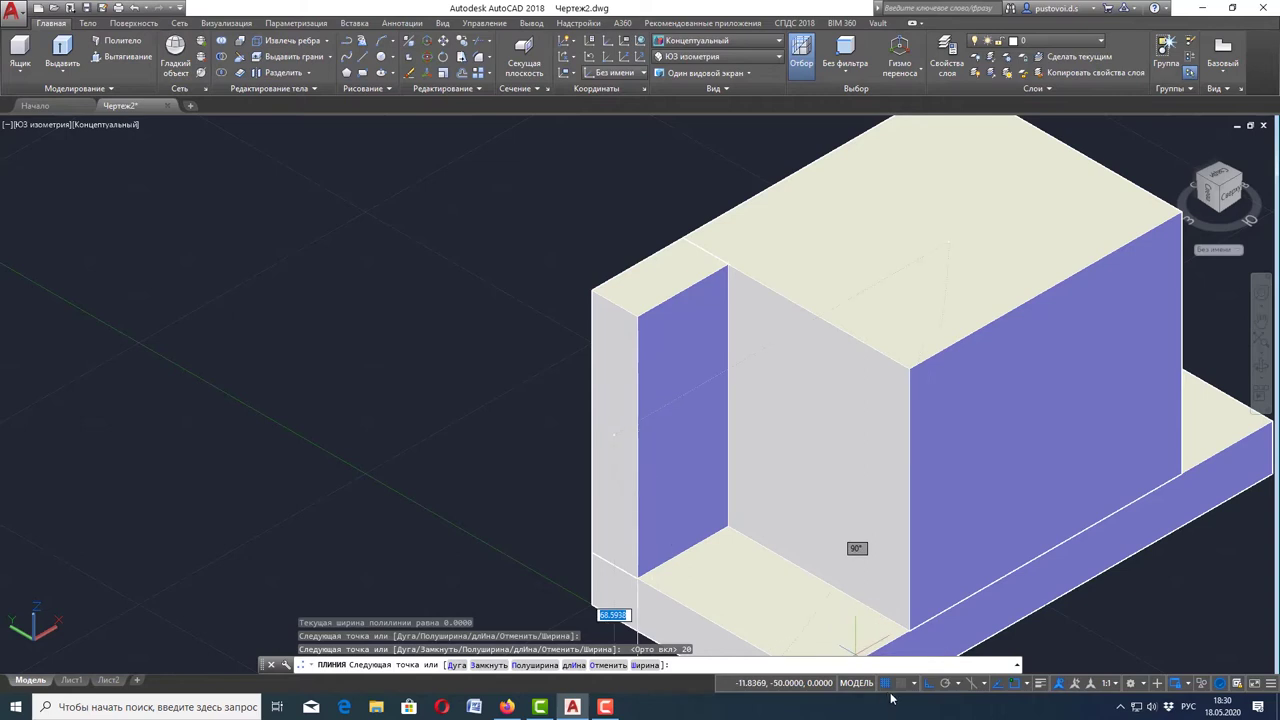
{"action": "left_click", "coordinate": [922, 683]}
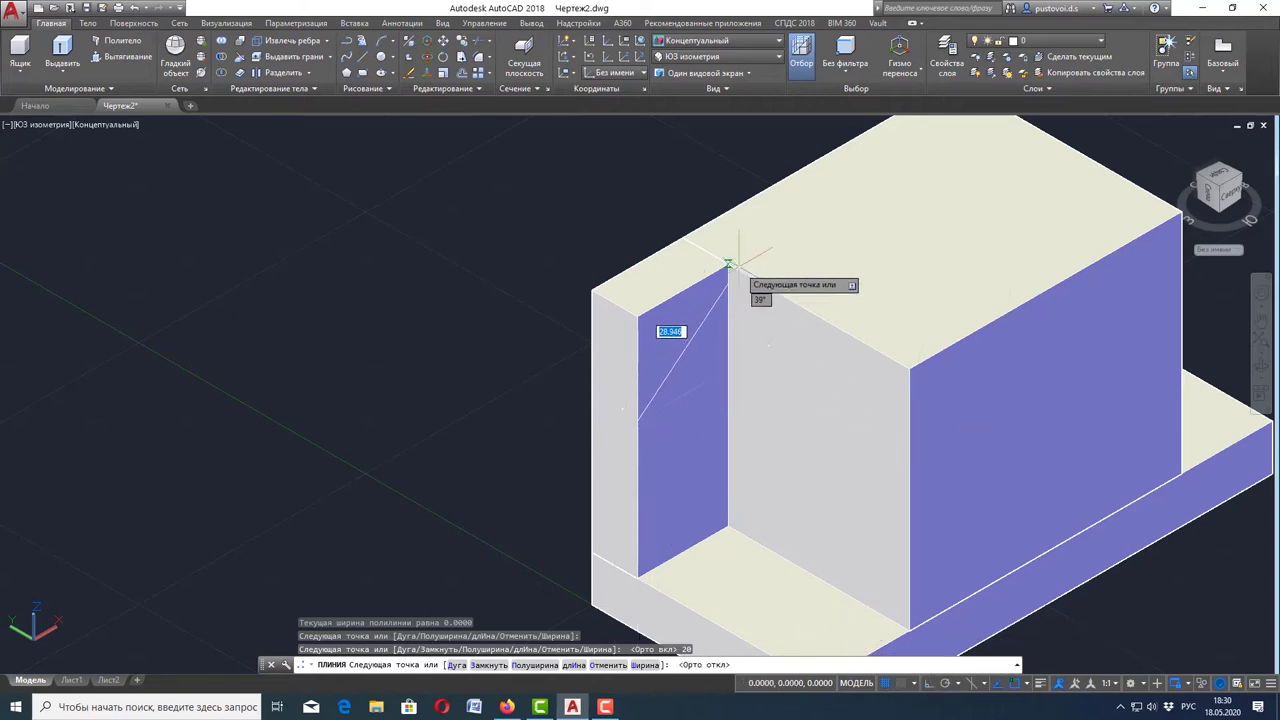
{"action": "scroll", "coordinate": [726, 265], "scroll_direction": "up", "scroll_amount": 3}
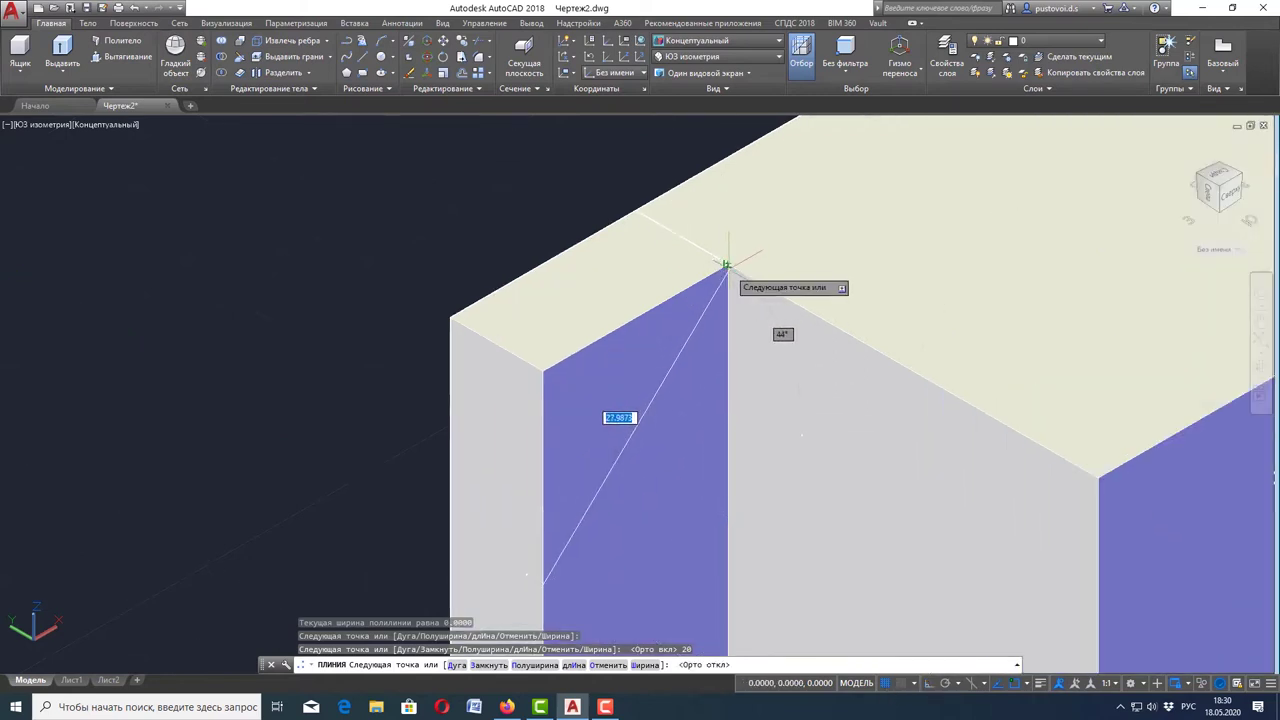
{"action": "left_click", "coordinate": [726, 265]}
{"action": "scroll", "coordinate": [686, 291], "scroll_direction": "down", "scroll_amount": 2}
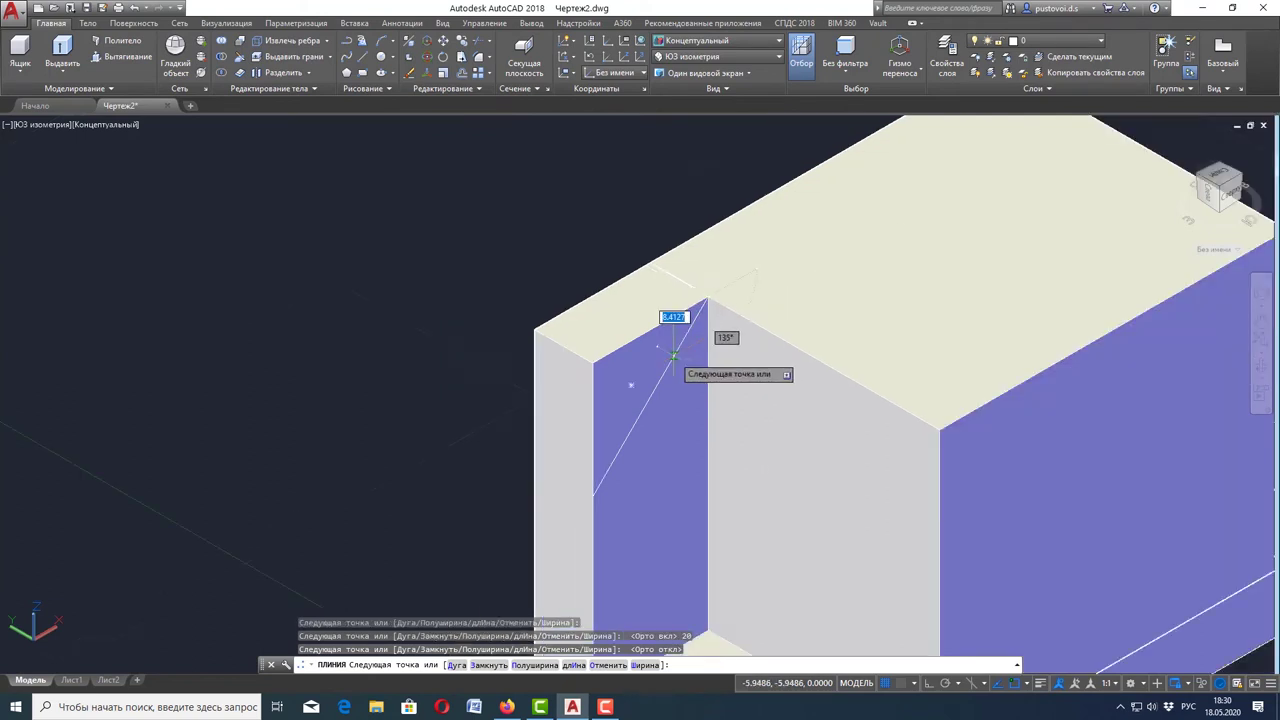
{"action": "key", "text": "Return"}
{"action": "scroll", "coordinate": [673, 340], "scroll_direction": "down", "scroll_amount": 1}
{"action": "key", "text": "Escape"}
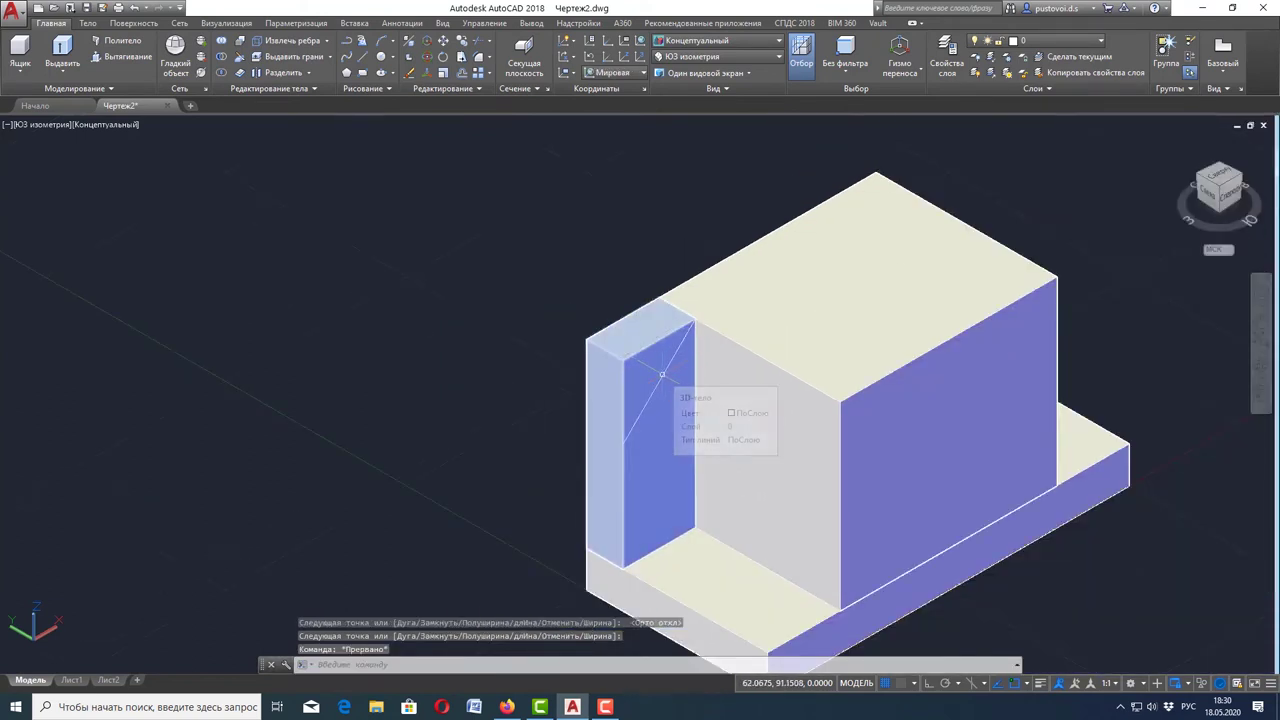
{"action": "left_click", "coordinate": [662, 374]}
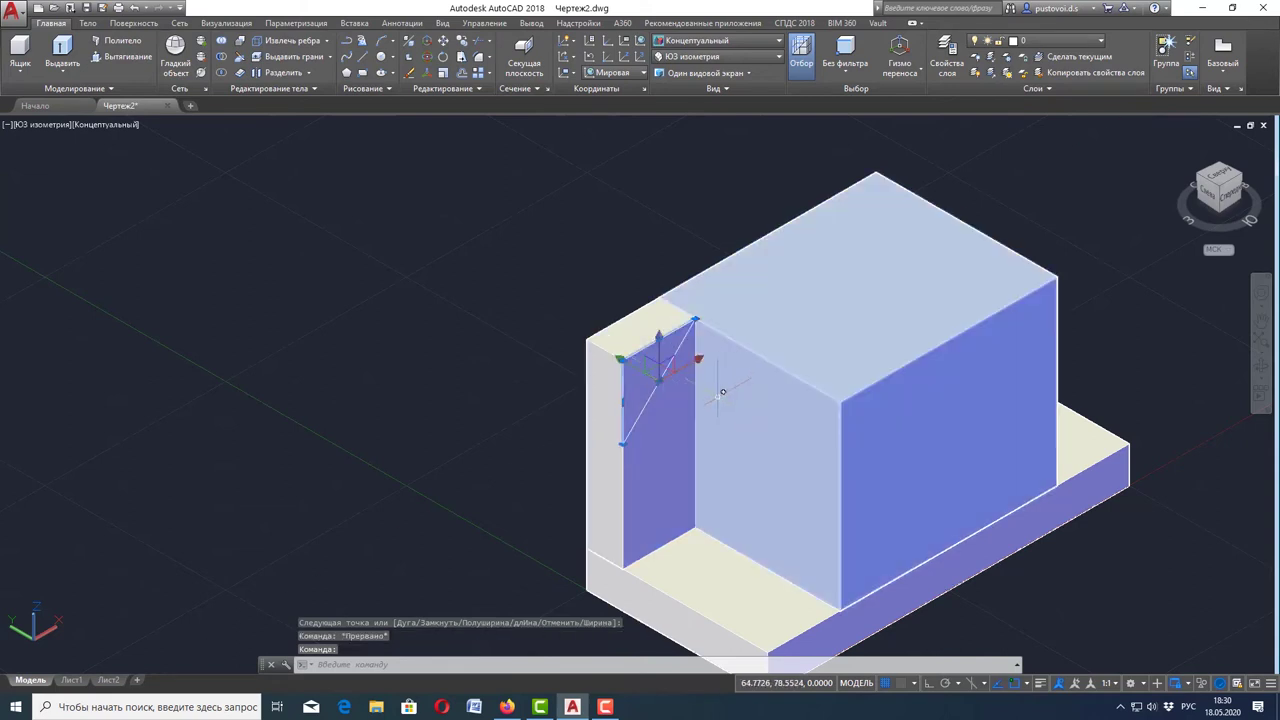
- Extrude the triangular polyline into a prism reaching out past the left wall
{"action": "key", "text": "Escape"}
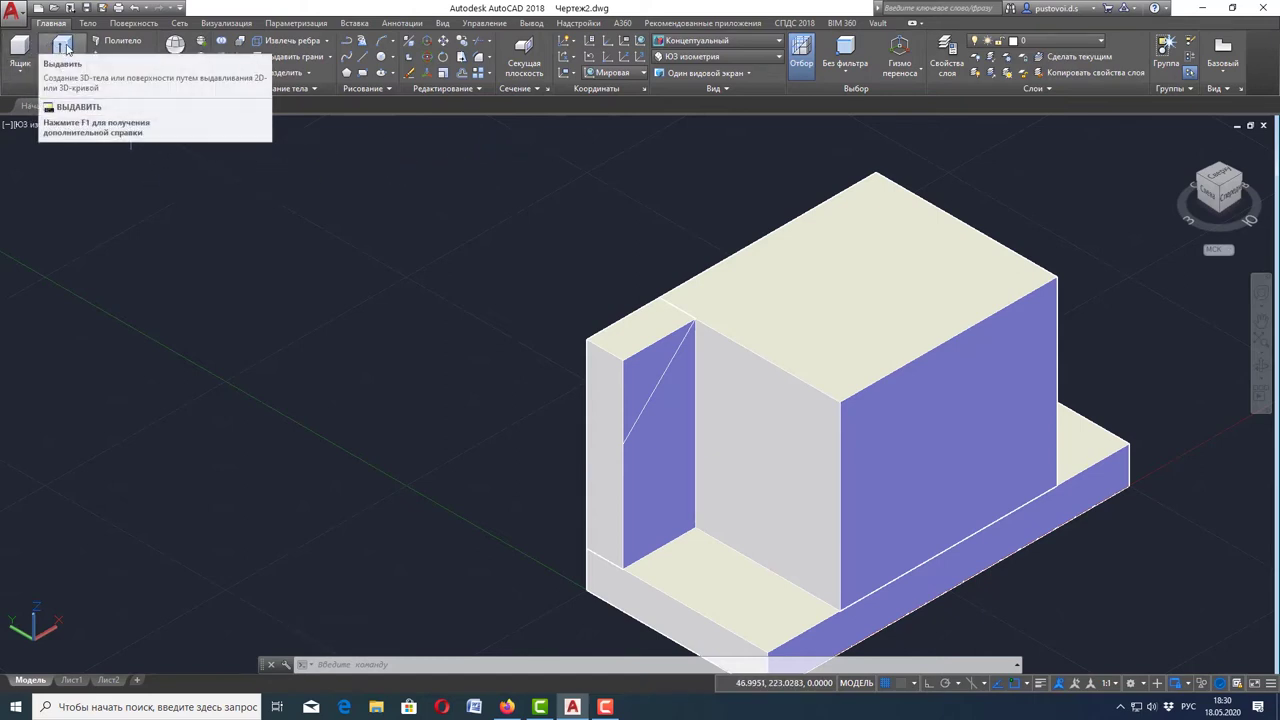
{"action": "left_click", "coordinate": [64, 47]}
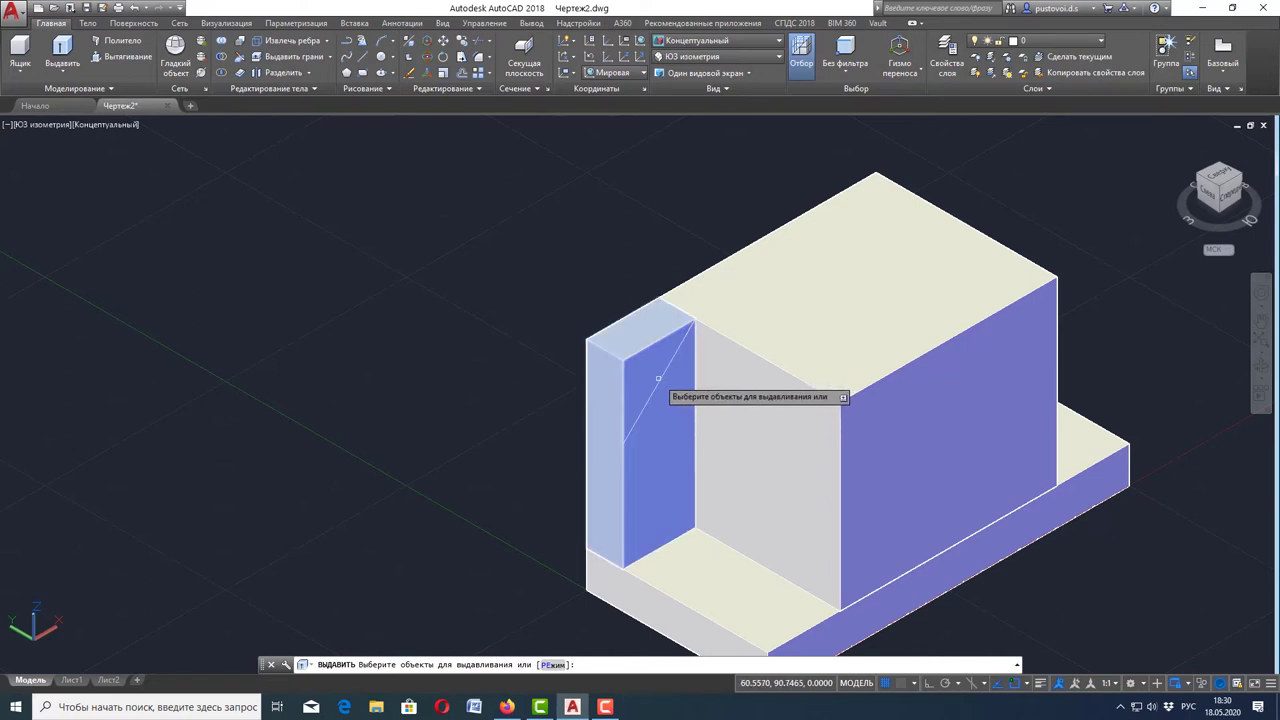
{"action": "left_click", "coordinate": [659, 381]}
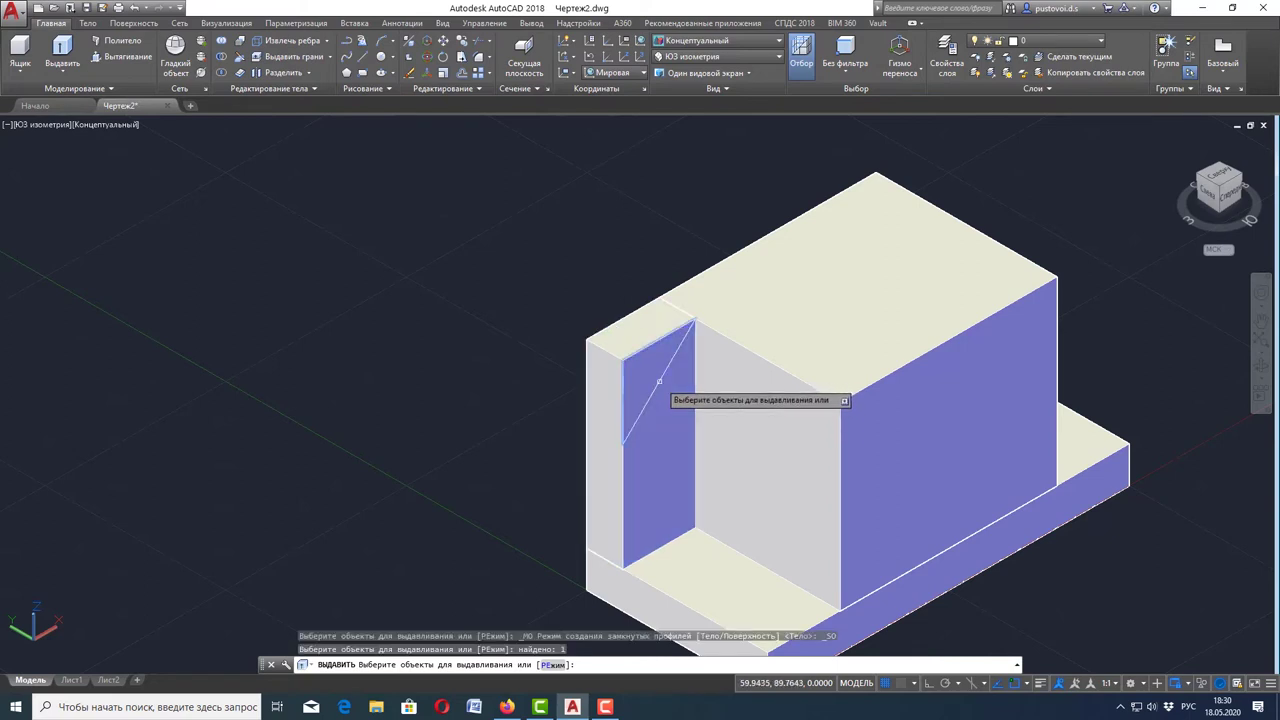
{"action": "key", "text": "Return"}
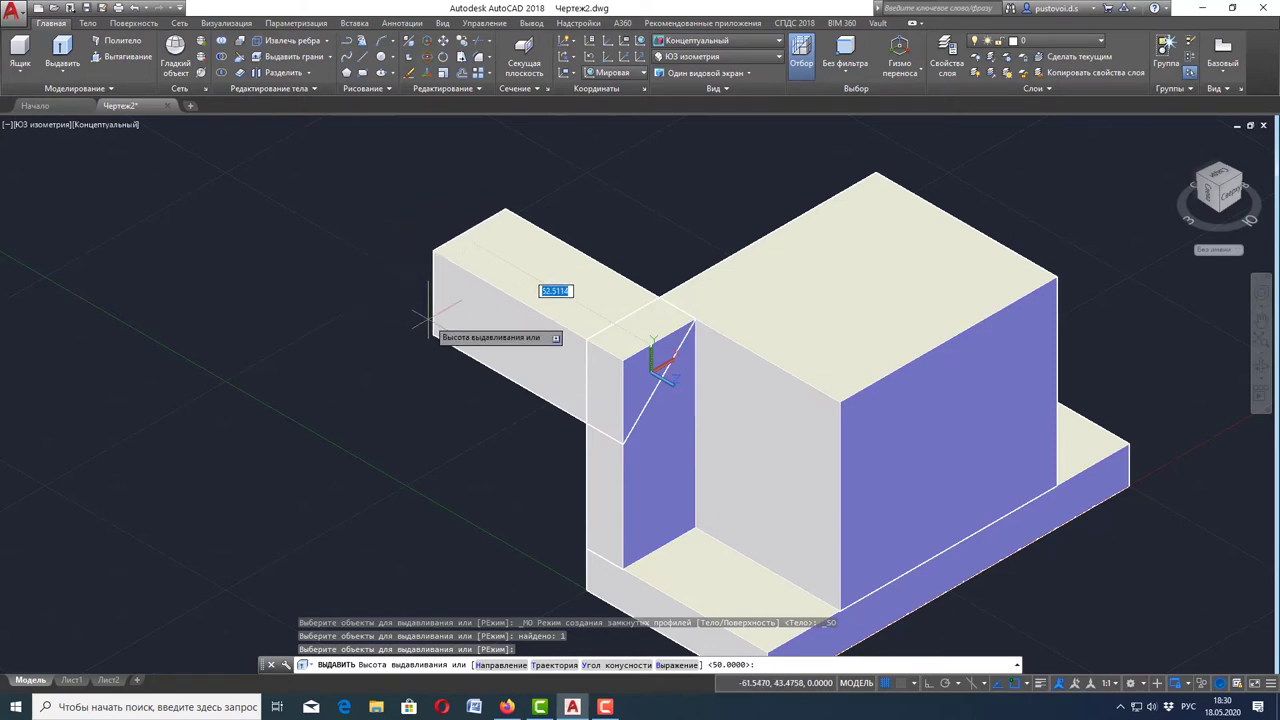
{"action": "left_click", "coordinate": [286, 212]}
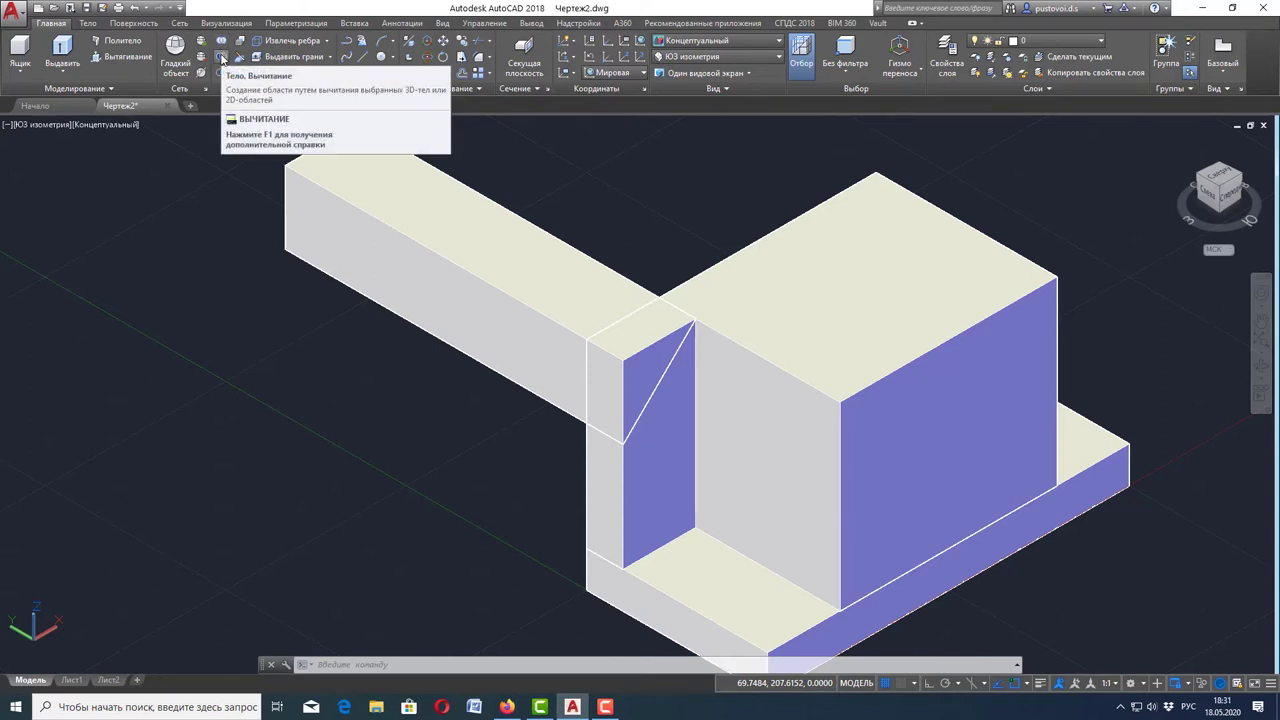
- Subtract the extruded prism from the left wall, bevelling its top edge
{"action": "left_click", "coordinate": [222, 58]}
{"action": "left_click", "coordinate": [548, 292]}
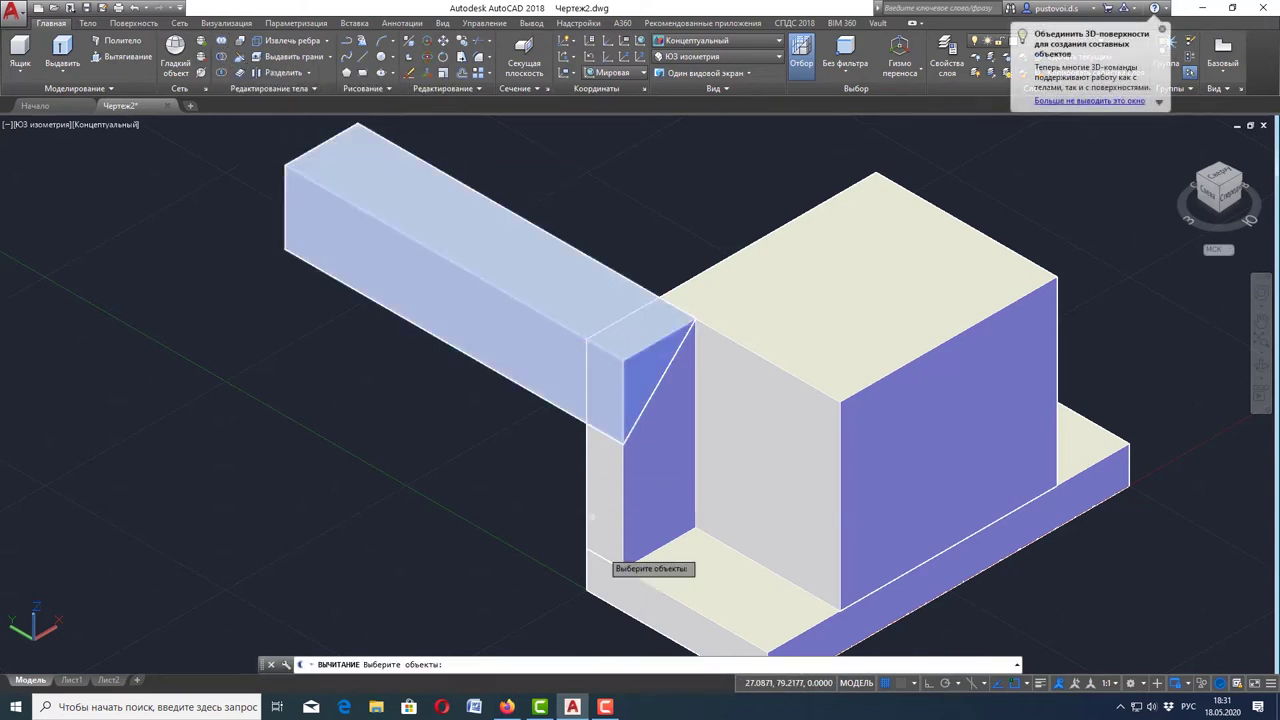
{"action": "key", "text": "Return"}
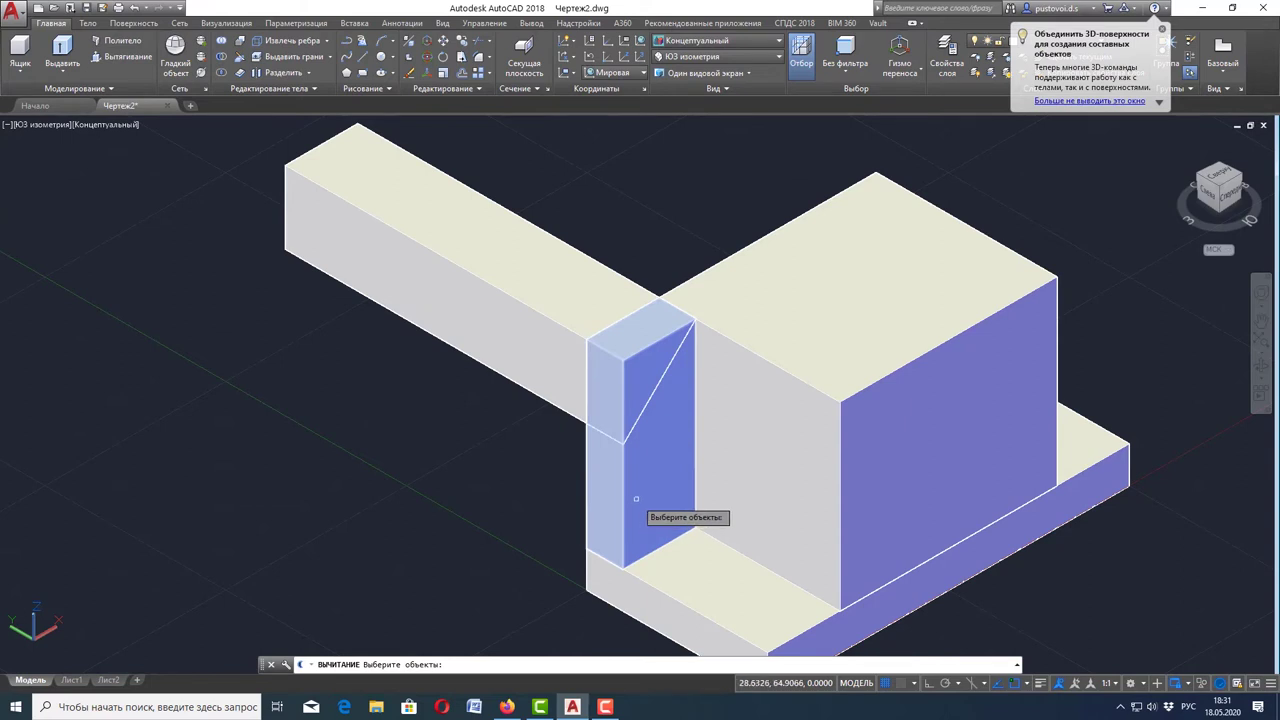
{"action": "left_click", "coordinate": [636, 498]}
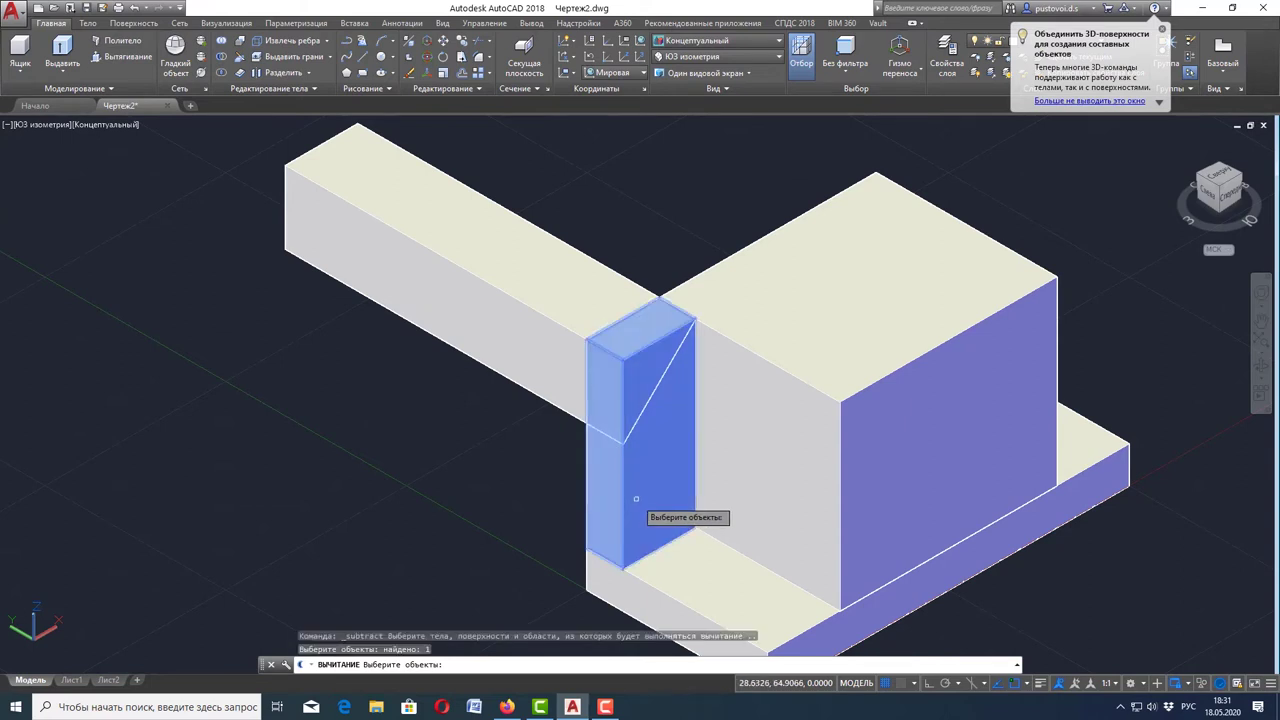
{"action": "key", "text": "Return"}
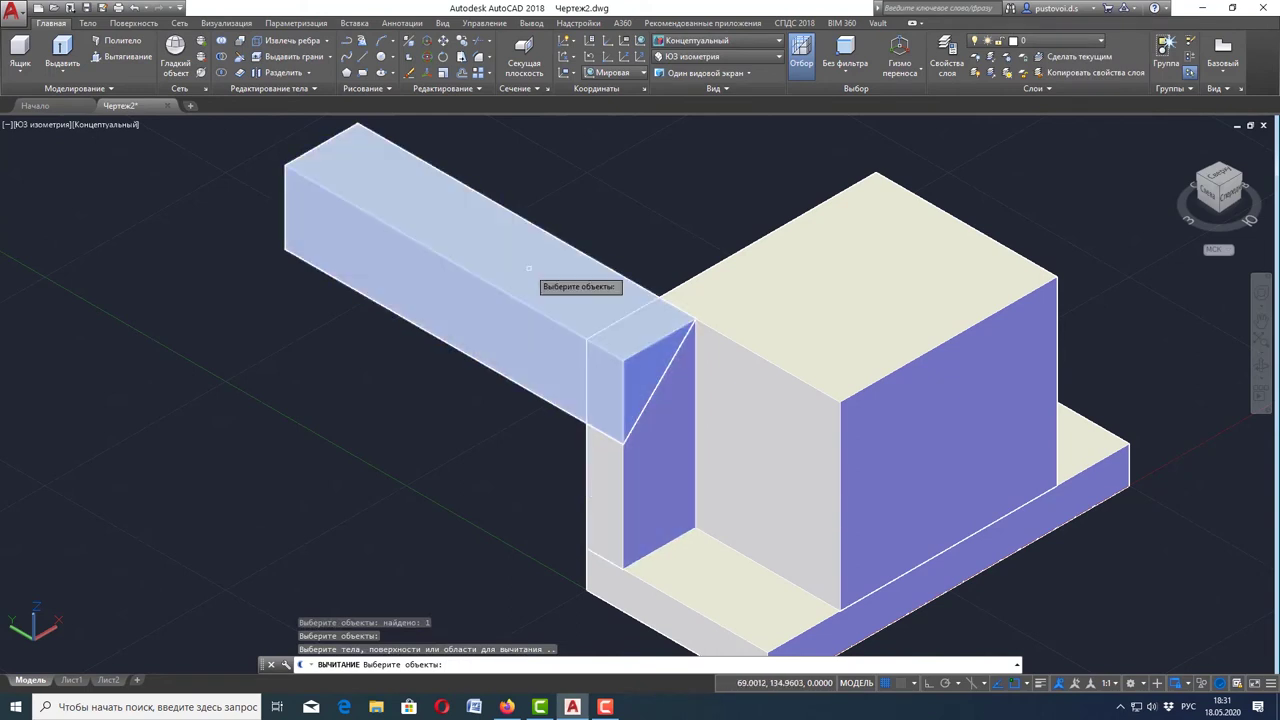
{"action": "left_click", "coordinate": [529, 268]}
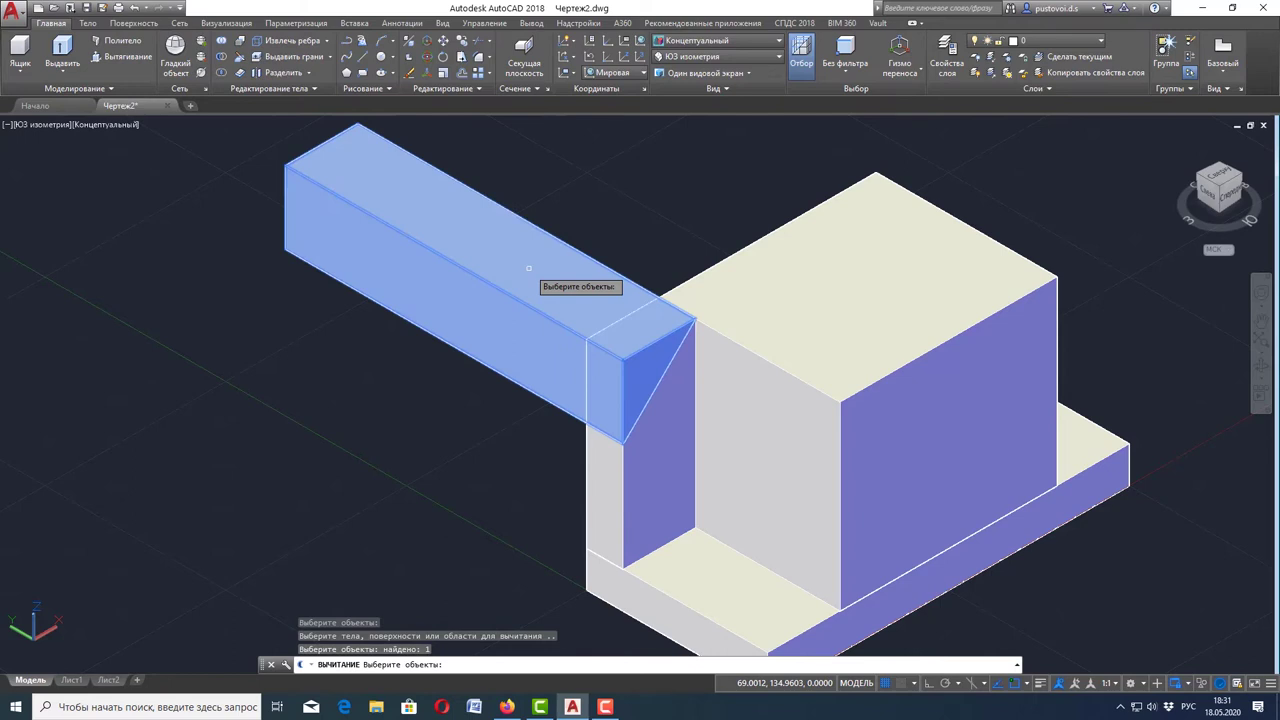
{"action": "key", "text": "Return"}
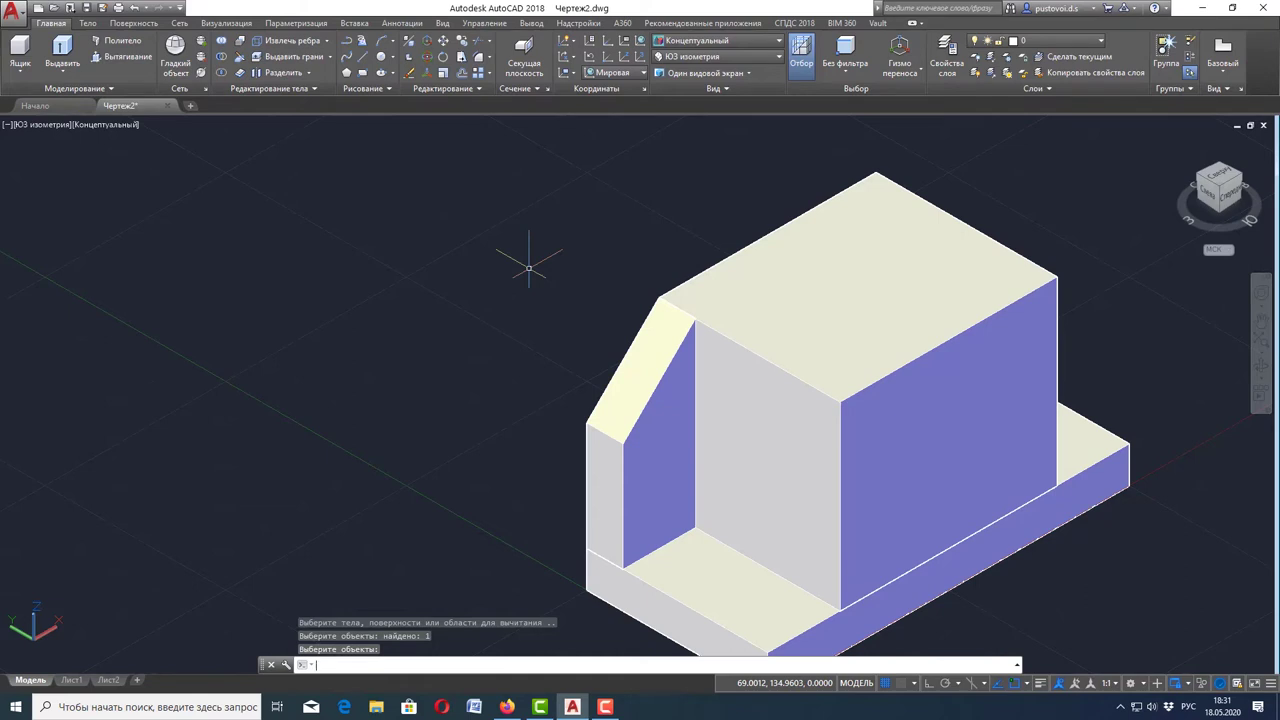
{"action": "key", "text": "Escape"}
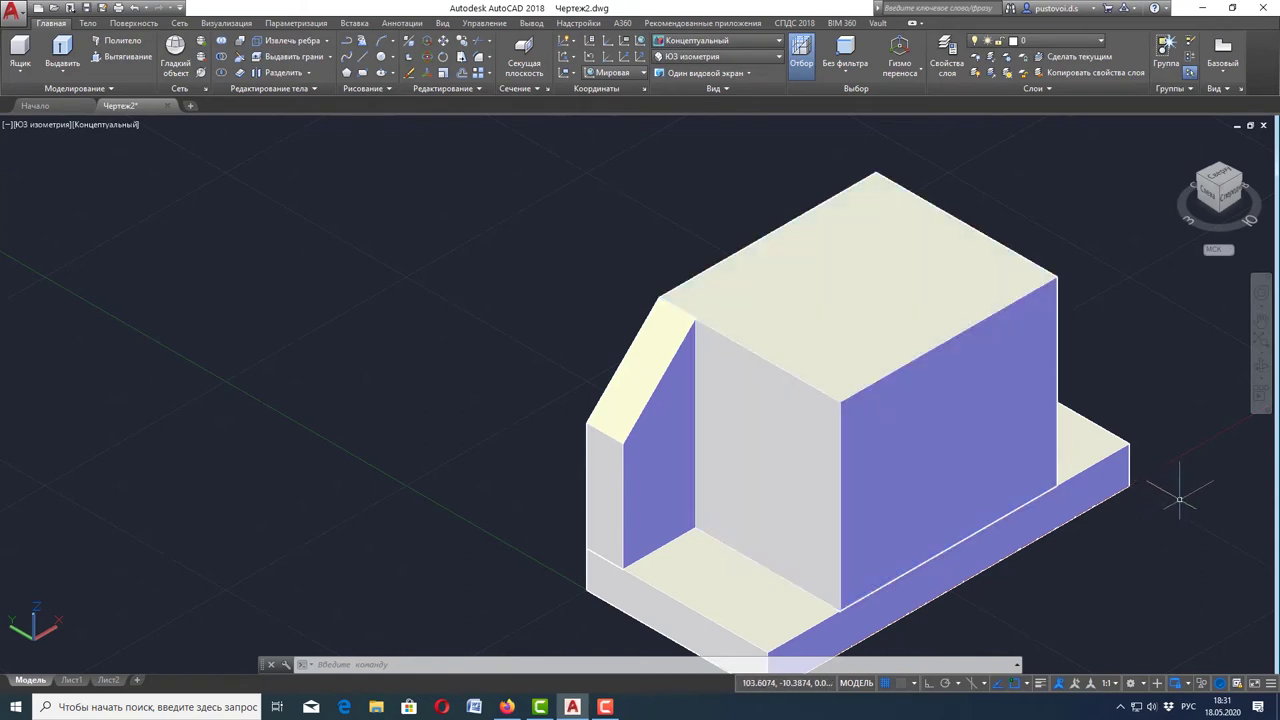
{"action": "scroll", "coordinate": [1147, 513], "scroll_direction": "down", "scroll_amount": 2}
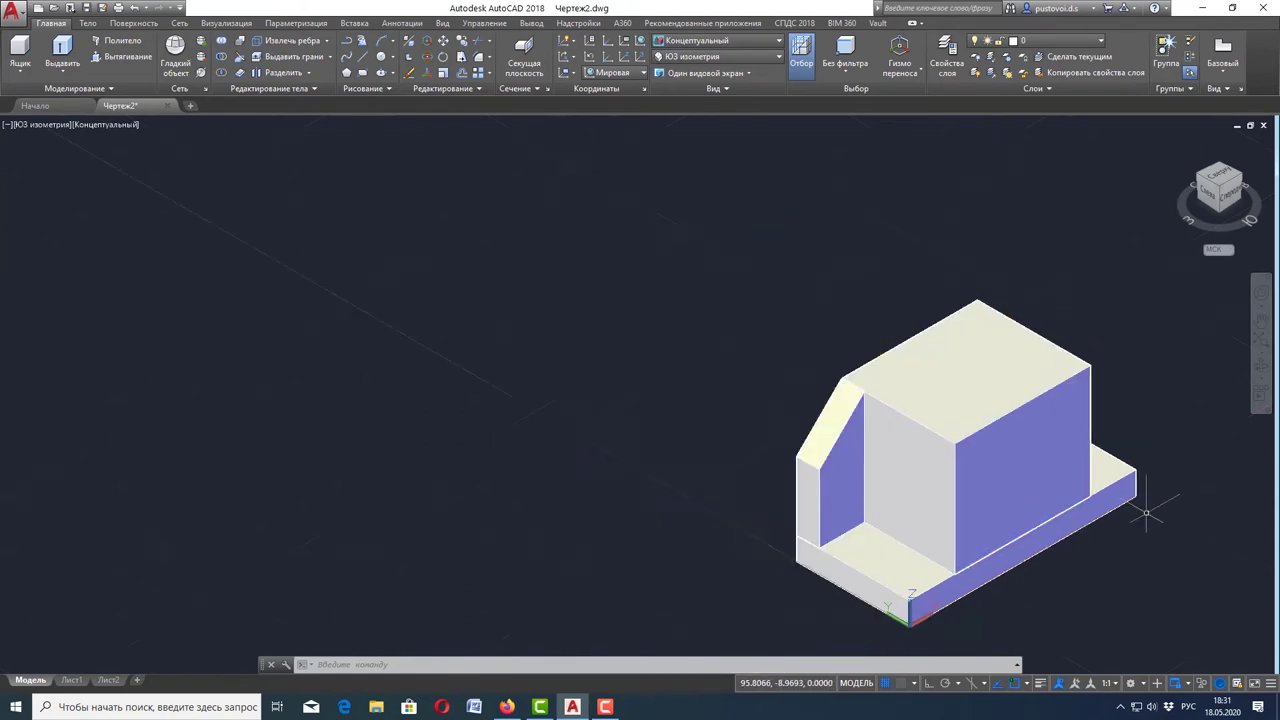
{"action": "scroll", "coordinate": [1000, 472], "scroll_direction": "up", "scroll_amount": 2}
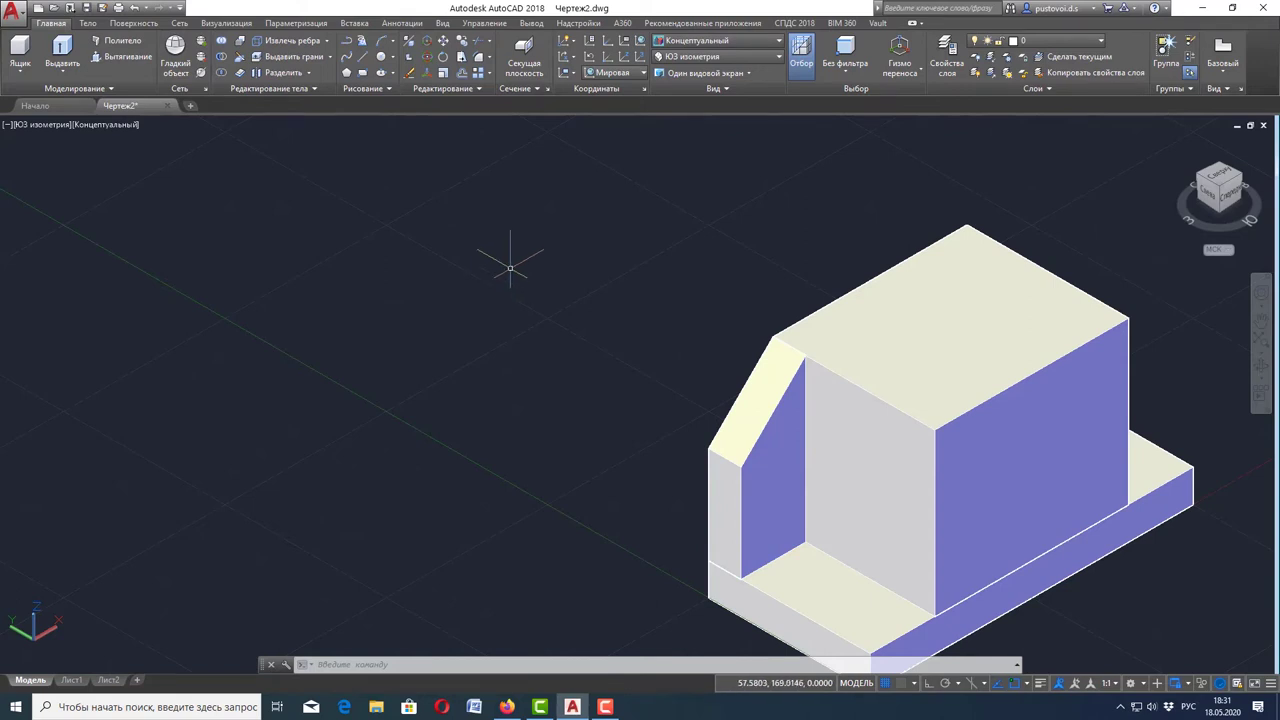
- Mirror the bevelled wall about the base-to-top edge midpoint line, keeping the original
{"action": "left_click", "coordinate": [478, 89]}
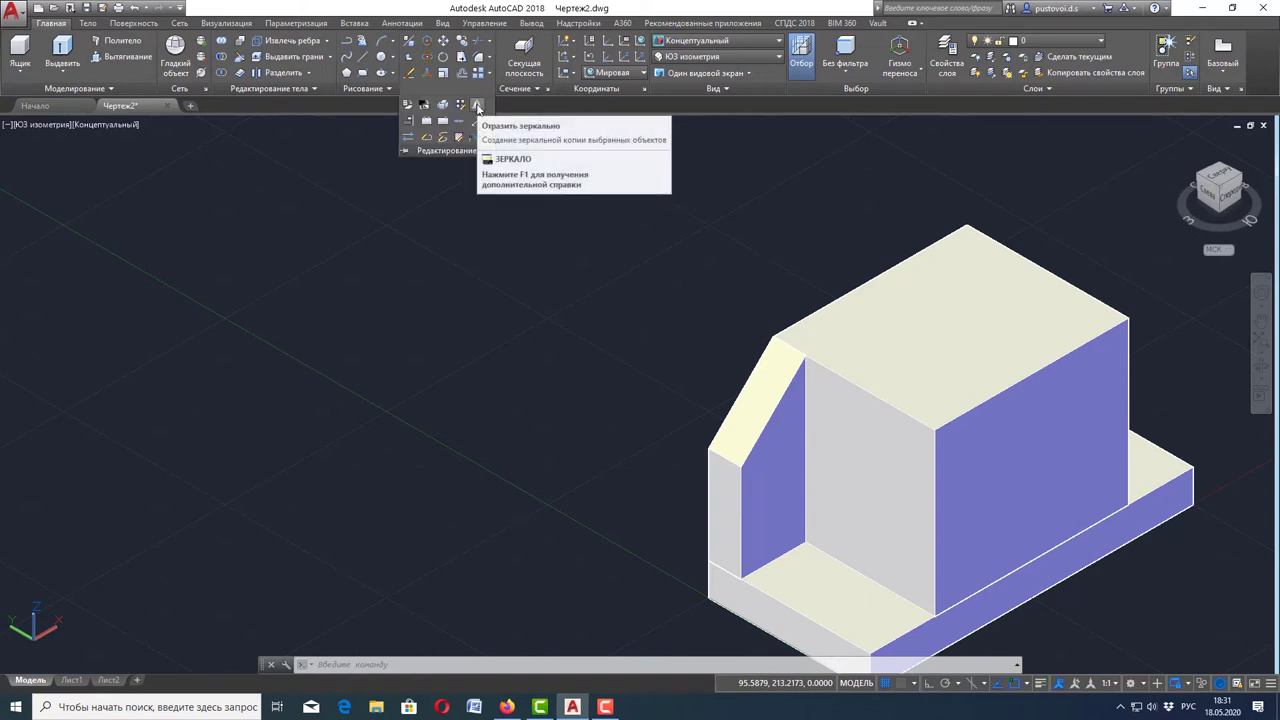
{"action": "left_click", "coordinate": [477, 107]}
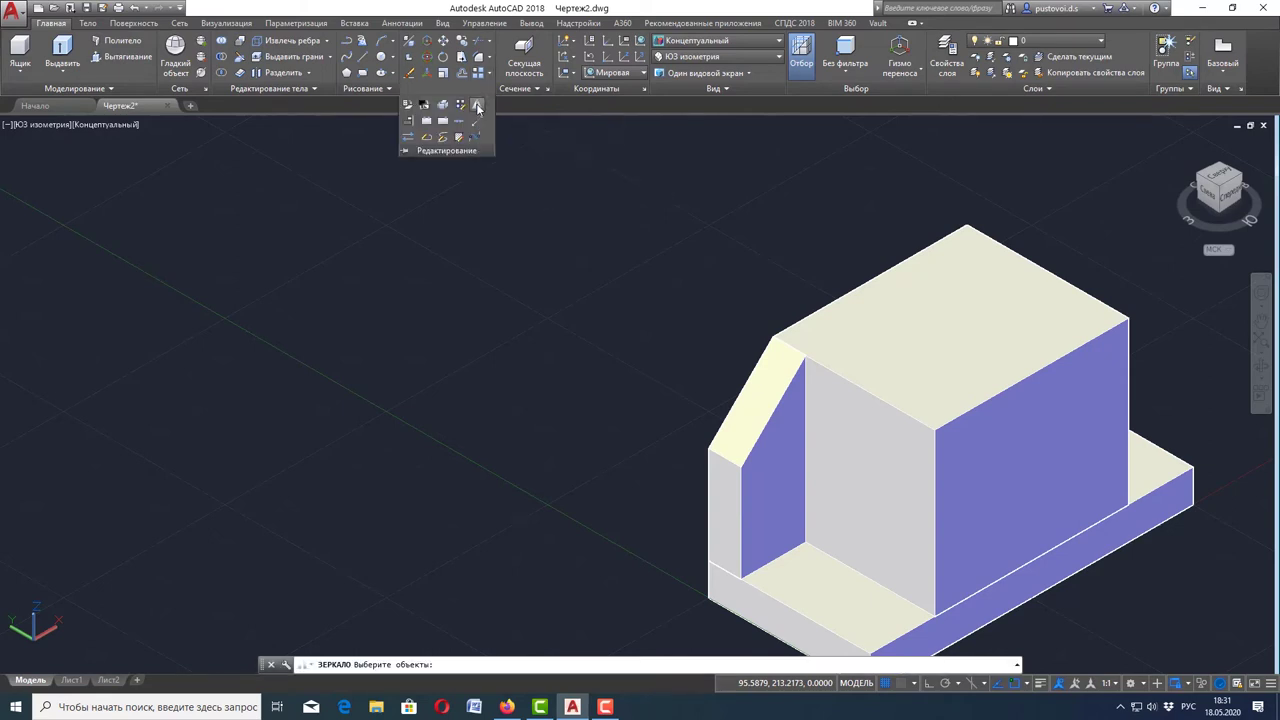
{"action": "left_click", "coordinate": [776, 501]}
{"action": "key", "text": "Return"}
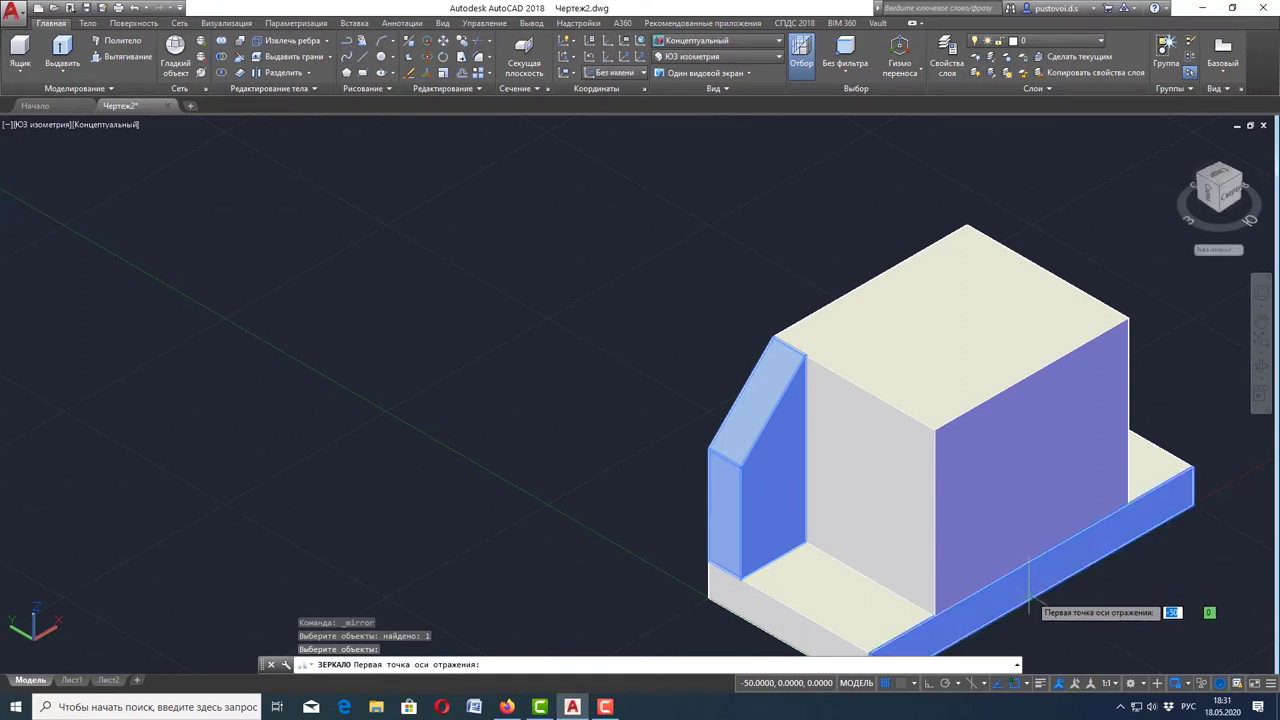
{"action": "left_click", "coordinate": [1031, 598]}
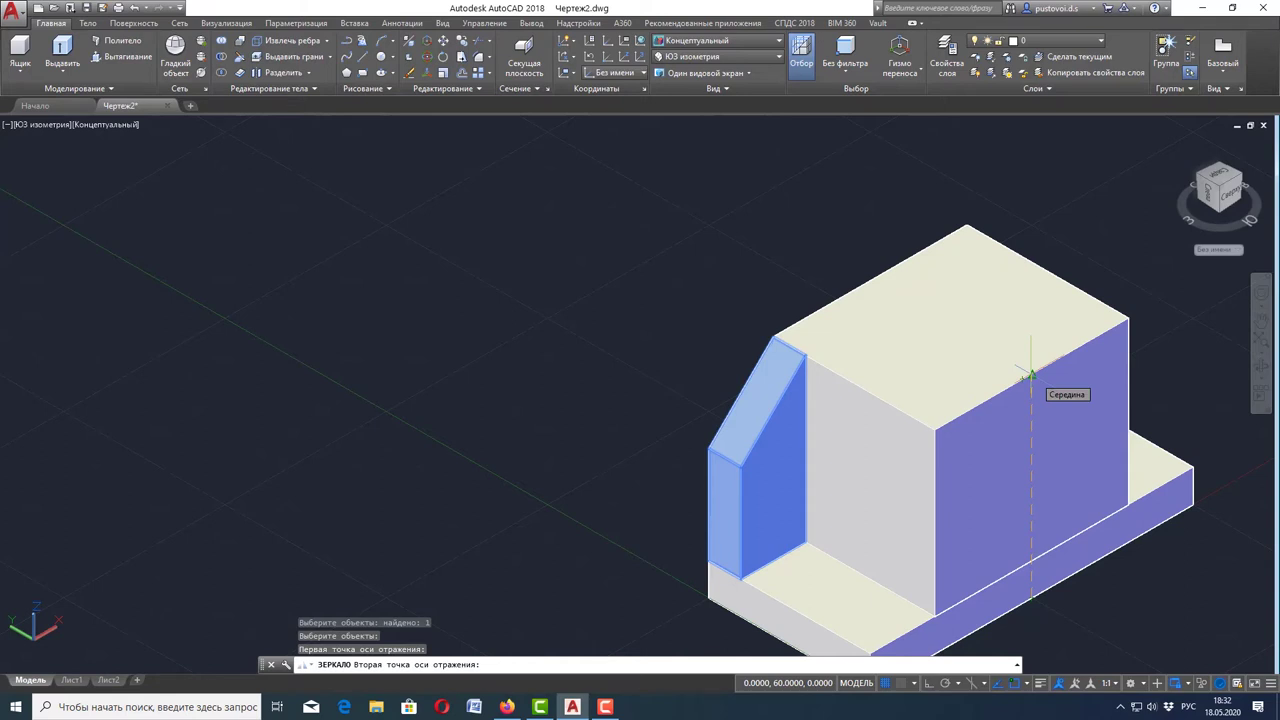
{"action": "left_click", "coordinate": [1030, 375]}
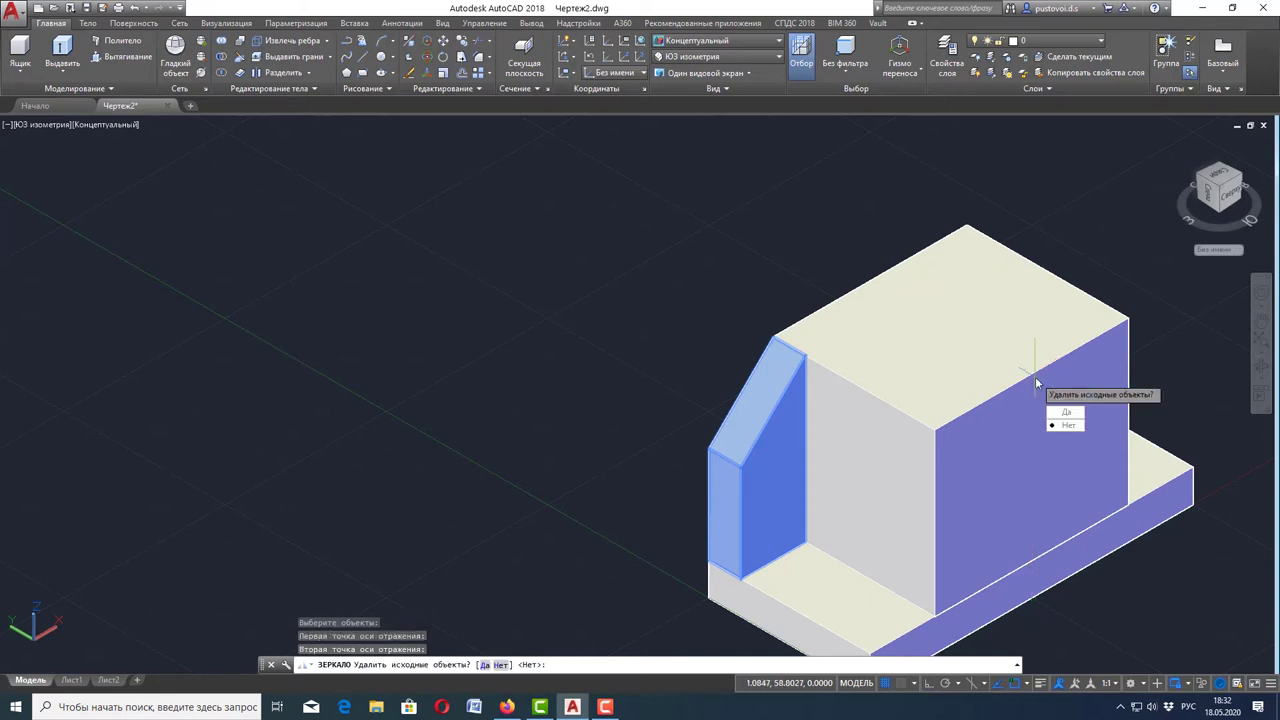
{"action": "left_click", "coordinate": [1077, 428]}
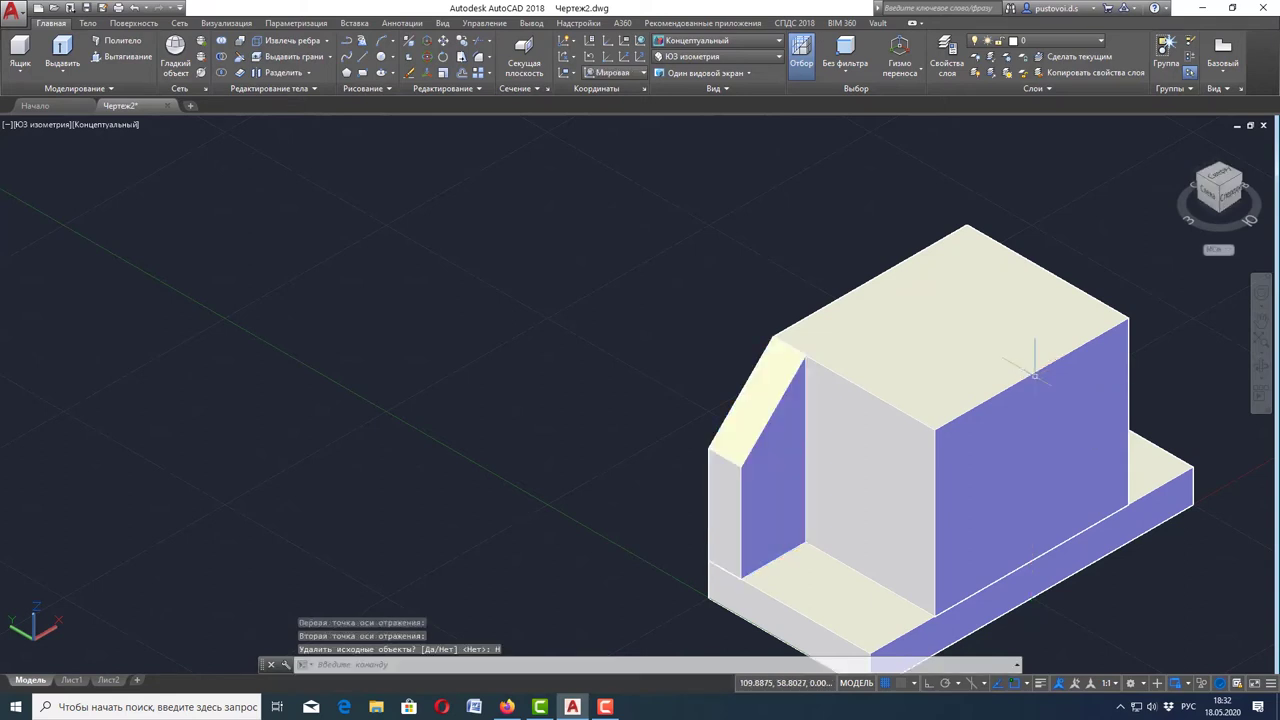
{"action": "mouse_move", "coordinate": [1219, 190]}
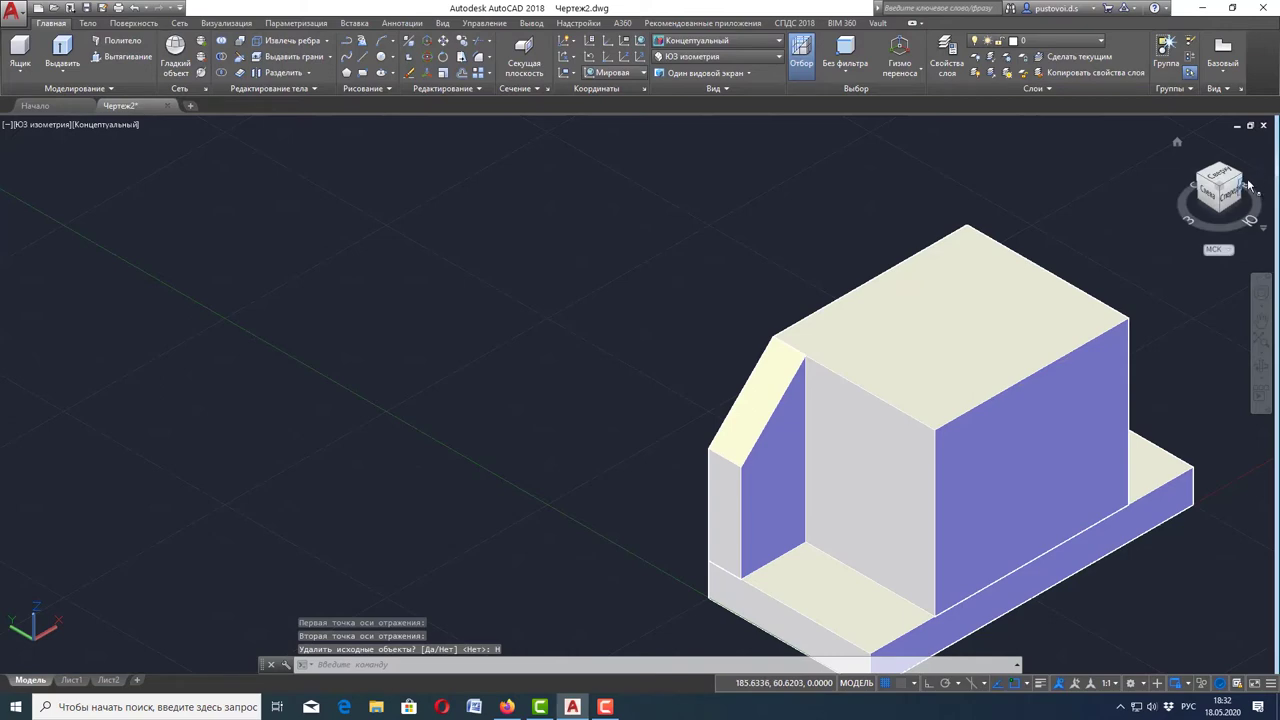
- Swing the view to south-east isometric, then back to the Home view
{"action": "left_click", "coordinate": [1243, 178]}
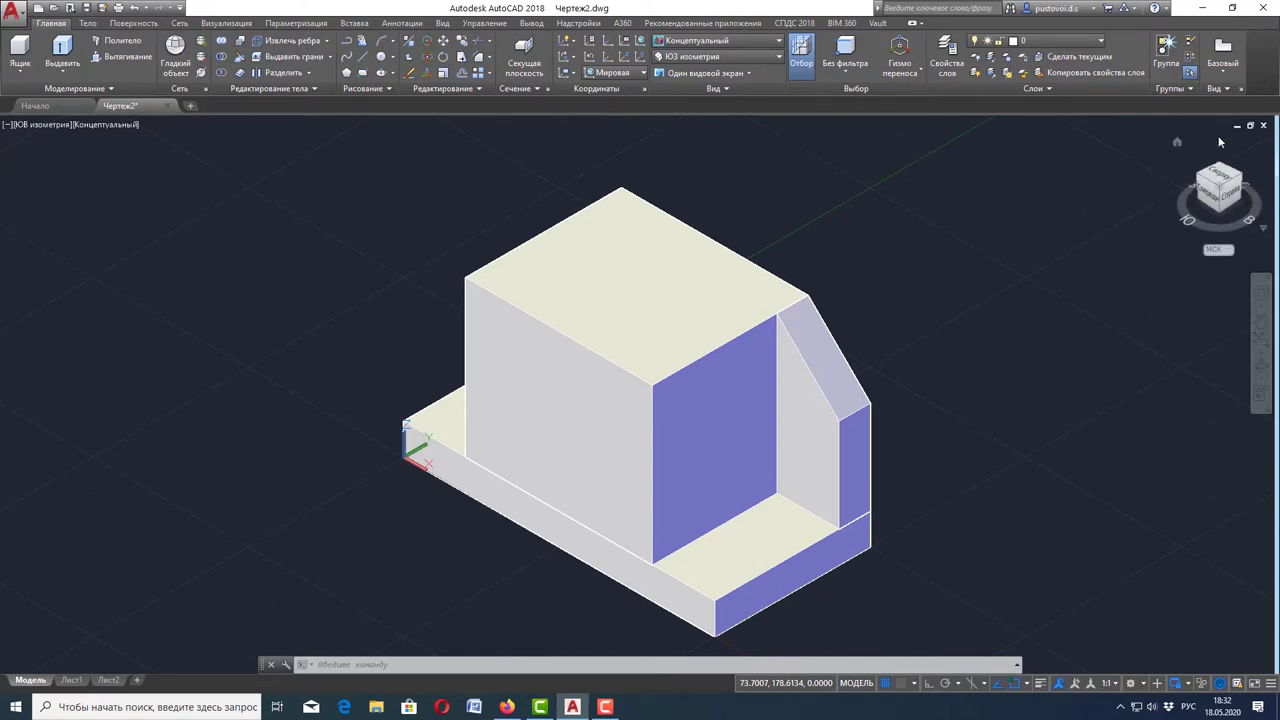
{"action": "left_click", "coordinate": [1177, 145]}
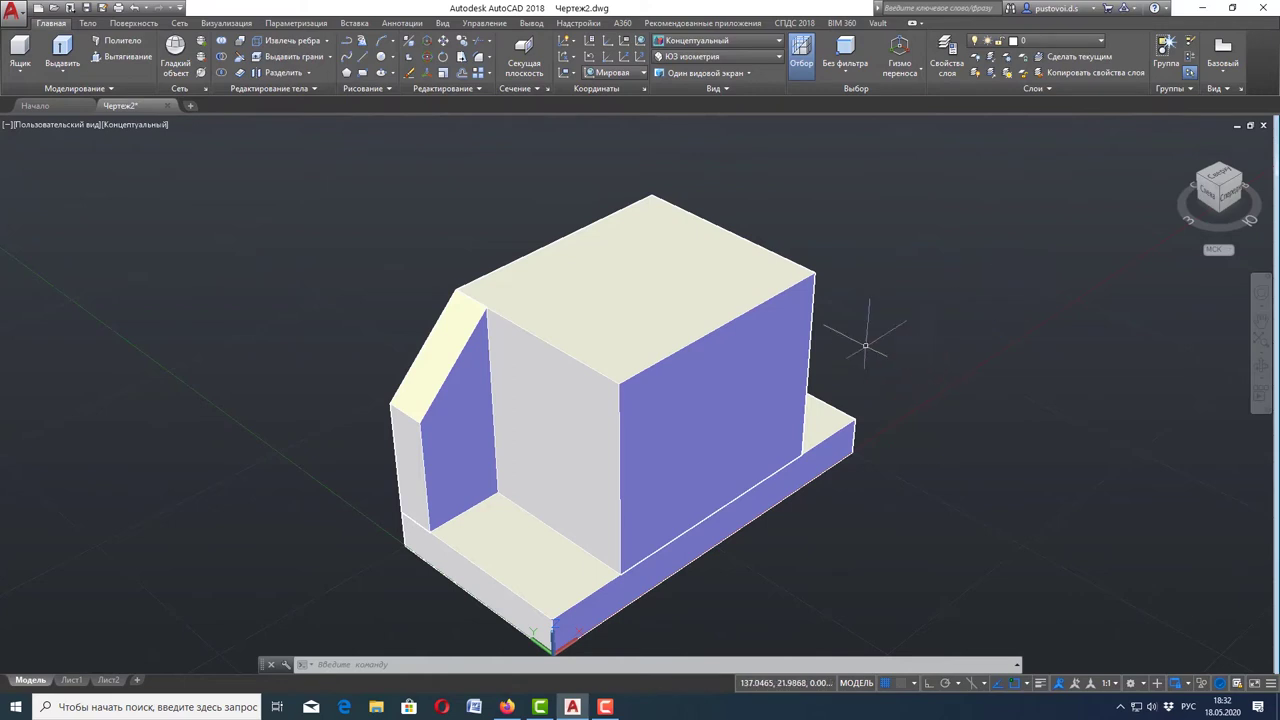
- Union the base slab, large block, wedge and side piece into one solid
{"action": "left_click", "coordinate": [222, 42]}
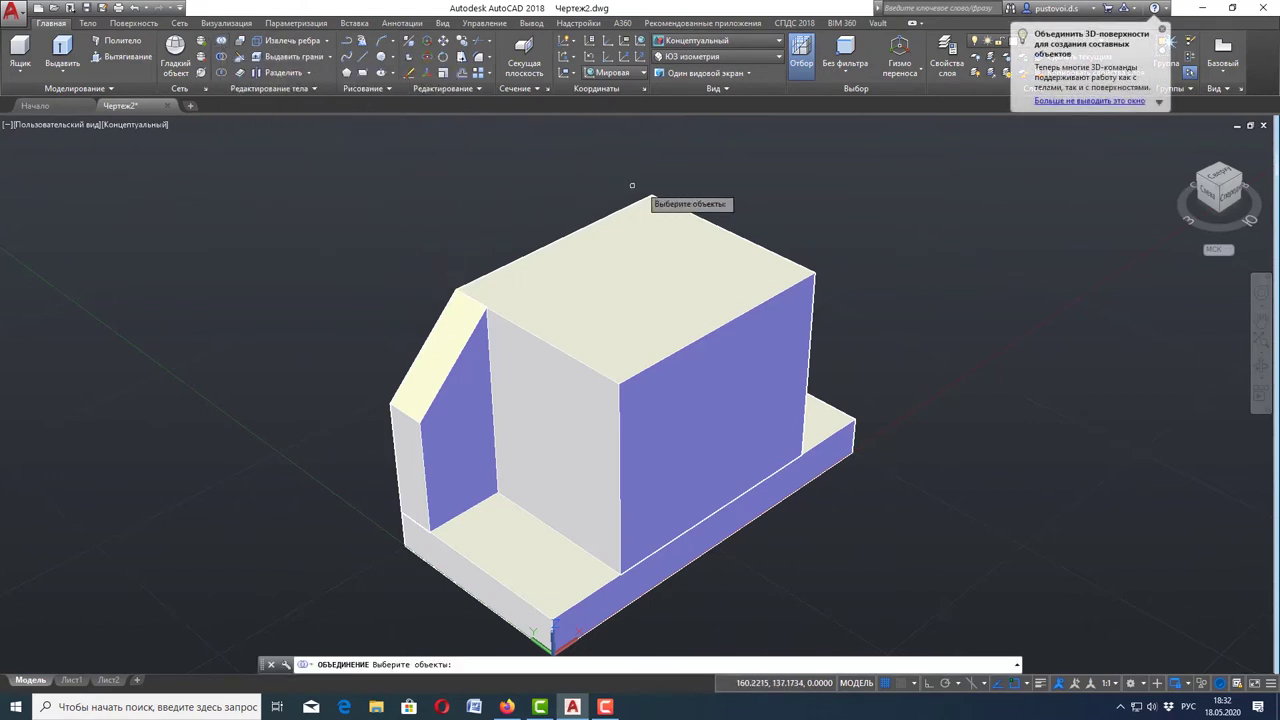
{"action": "left_click", "coordinate": [760, 411]}
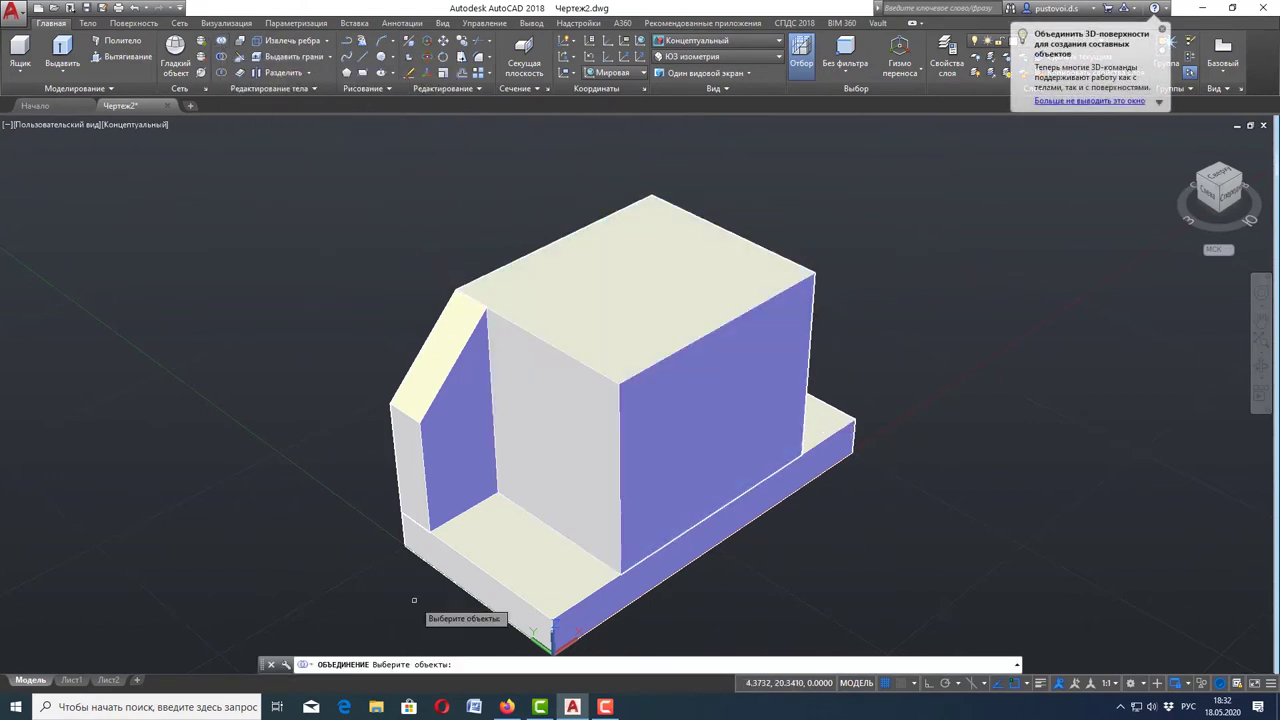
{"action": "left_click", "coordinate": [484, 554]}
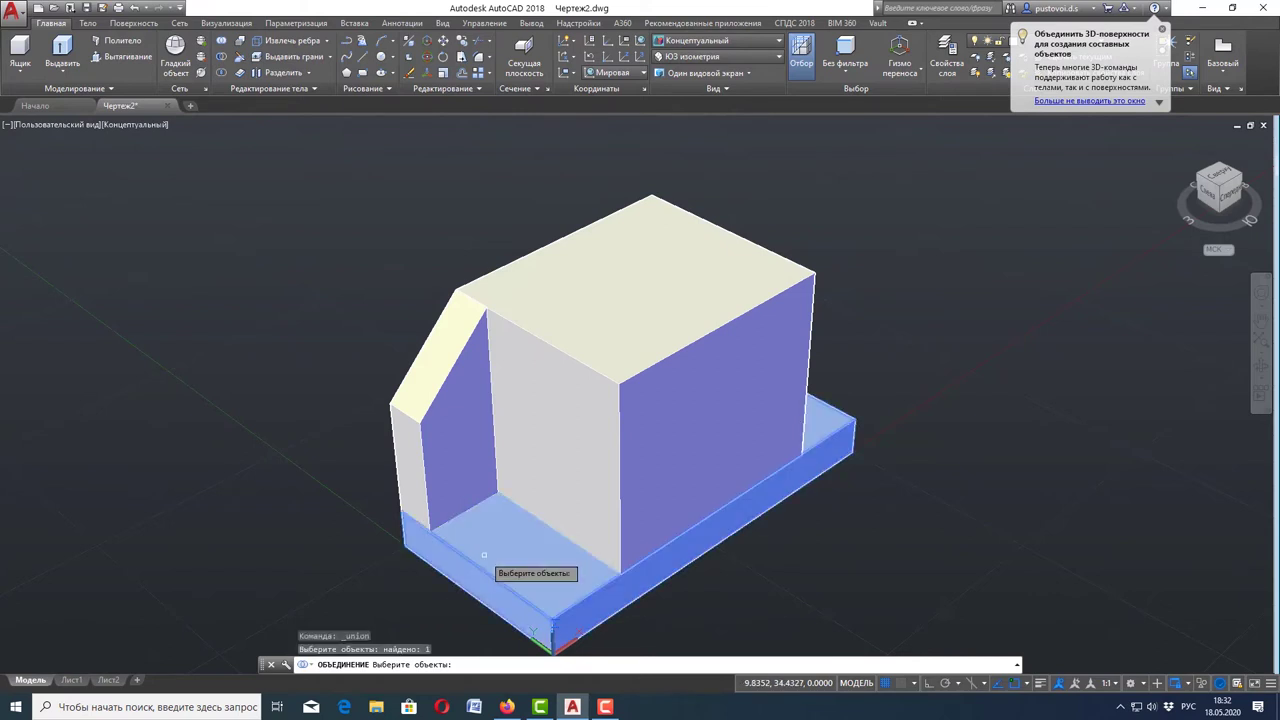
{"action": "left_click", "coordinate": [565, 440]}
{"action": "left_click", "coordinate": [462, 416]}
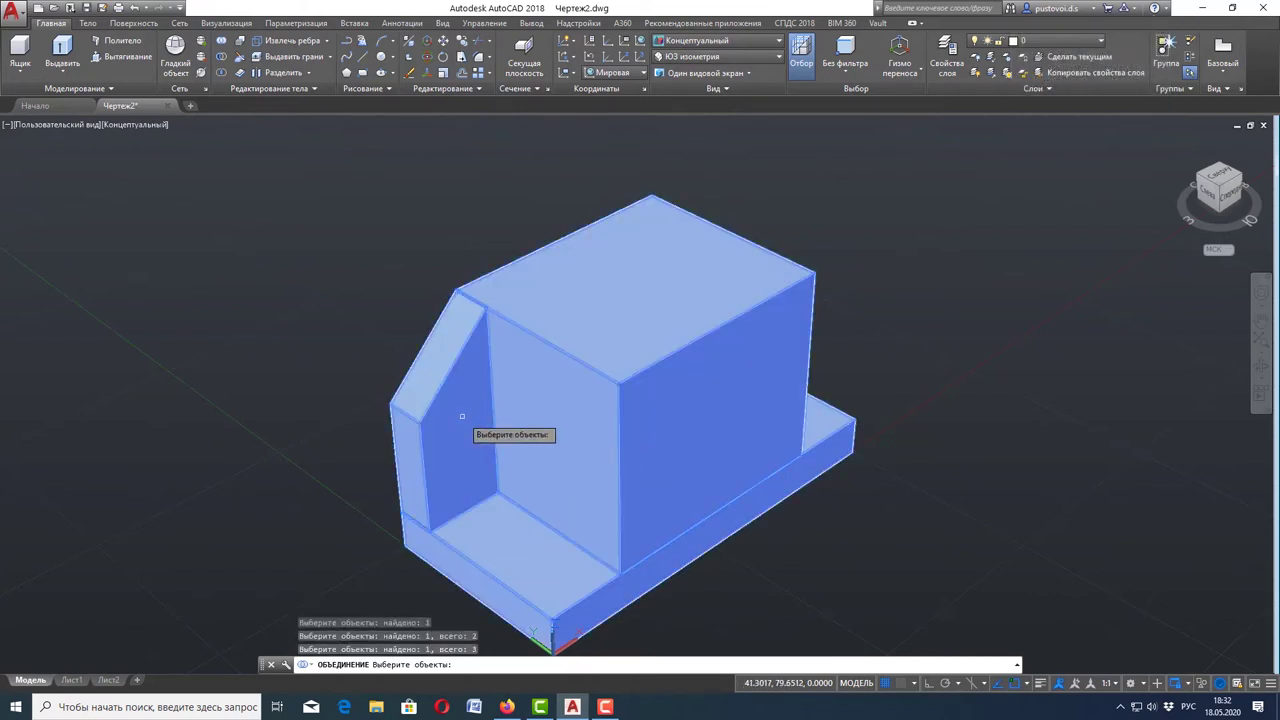
{"action": "left_click", "coordinate": [1240, 180]}
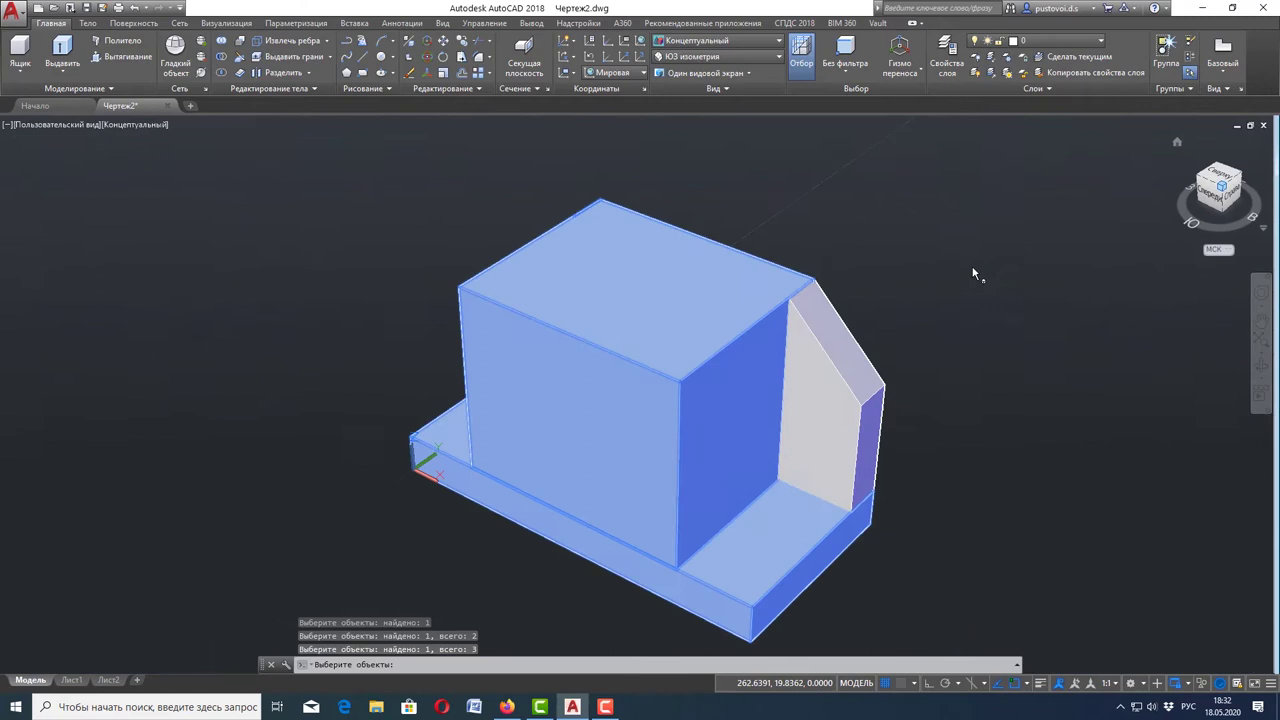
{"action": "left_click", "coordinate": [822, 400]}
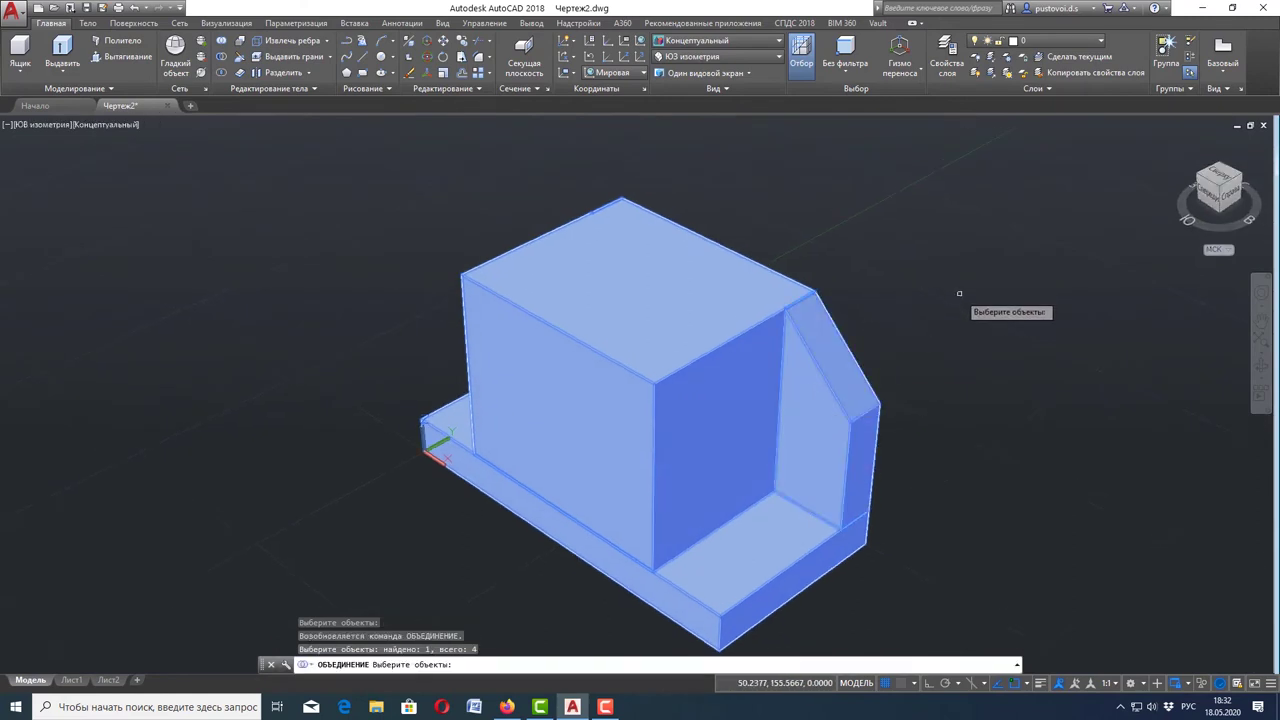
{"action": "key", "text": "Return"}
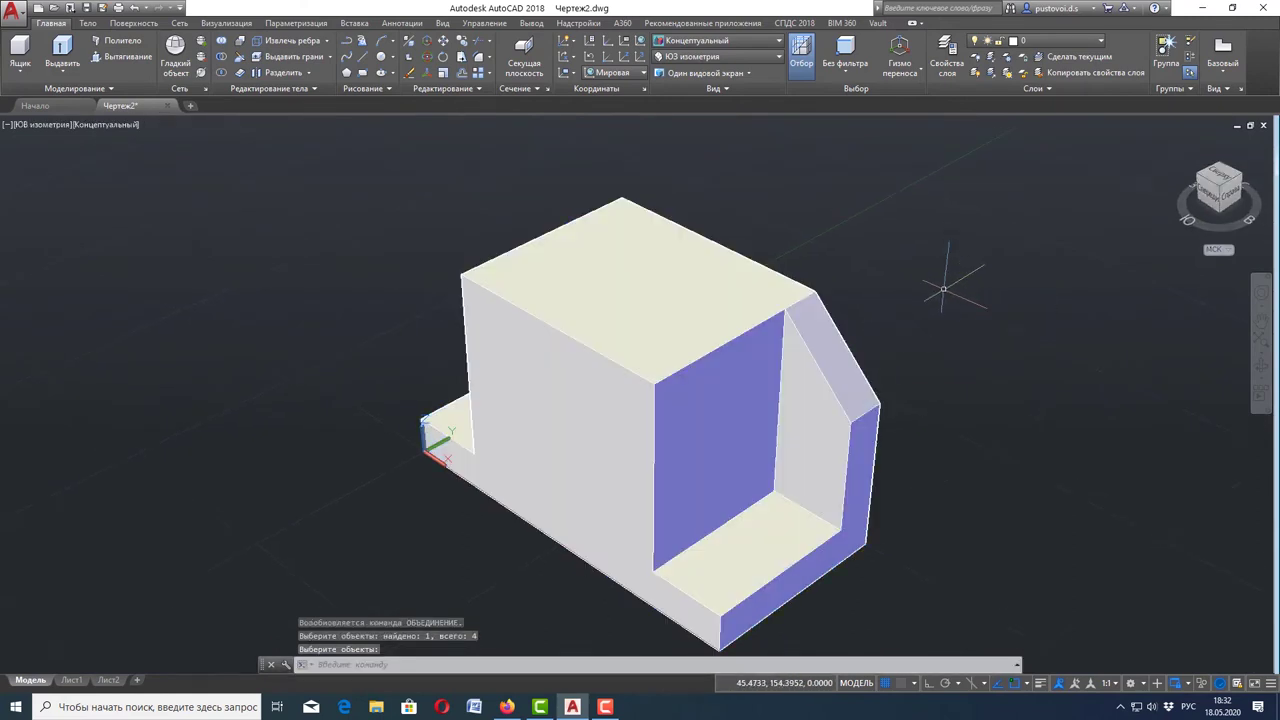
{"action": "key", "text": "ctrl+a"}
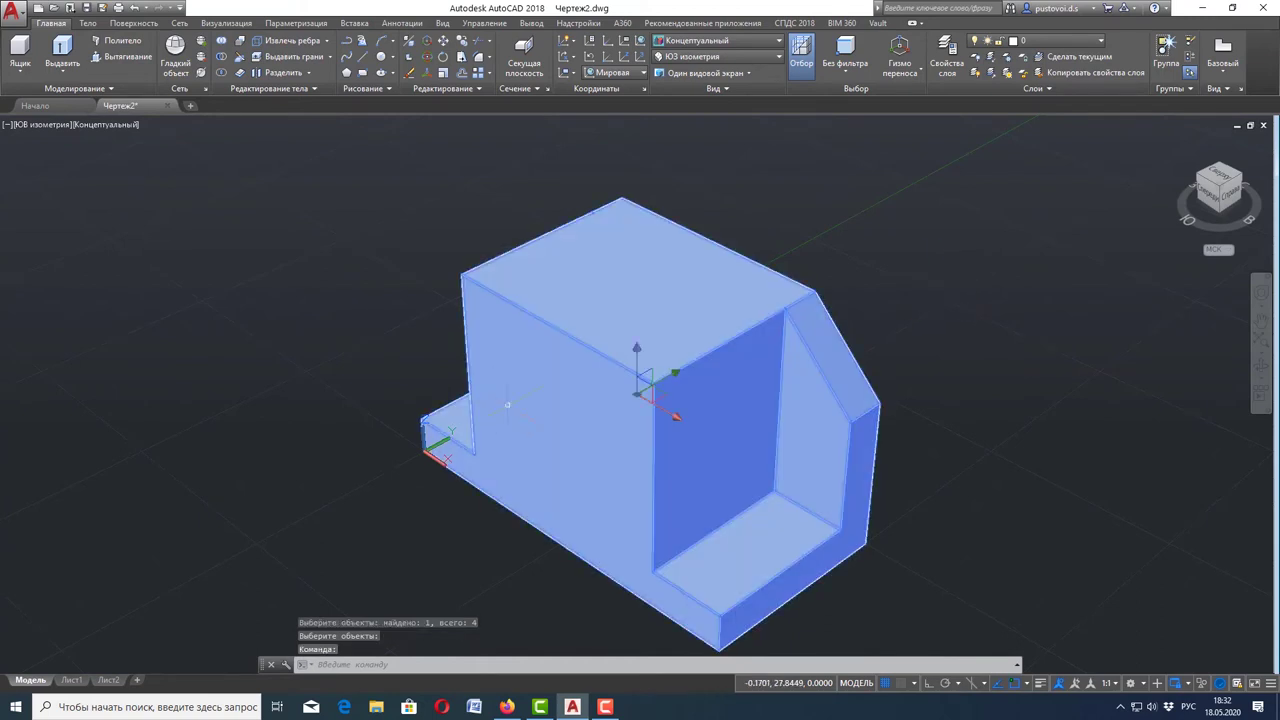
{"action": "mouse_move", "coordinate": [1218, 188]}
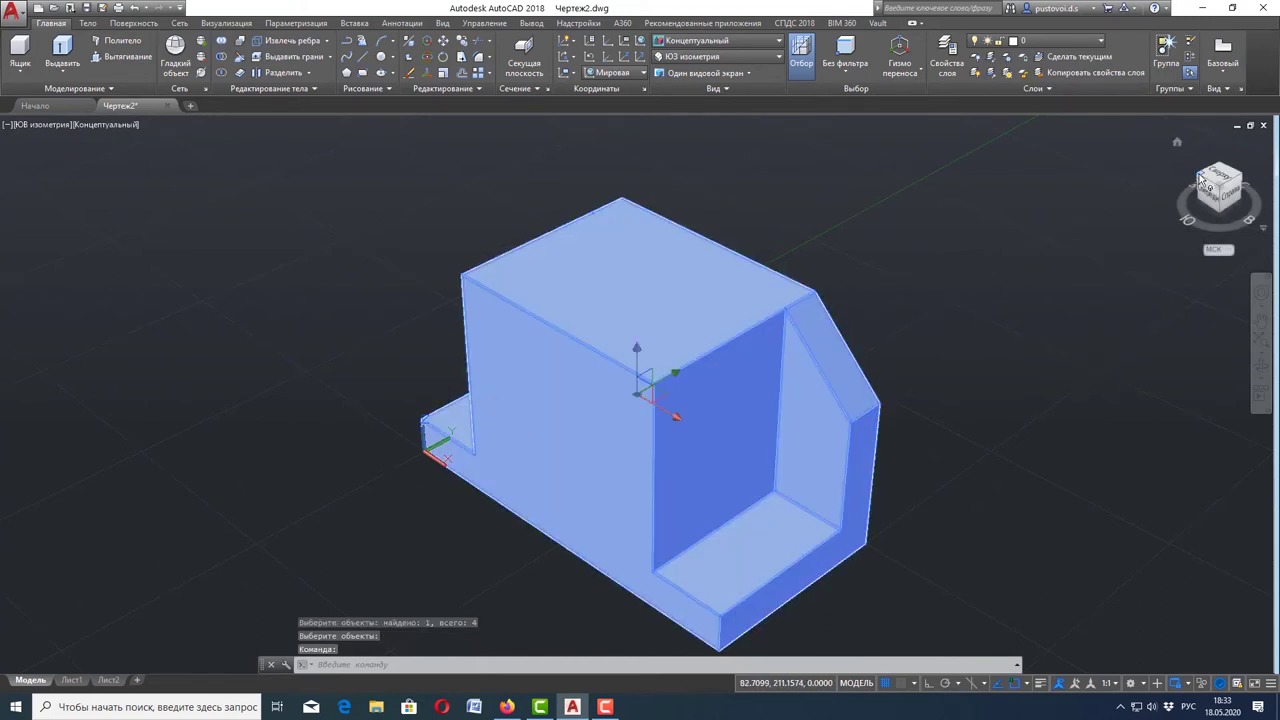
{"action": "left_click", "coordinate": [1201, 178]}
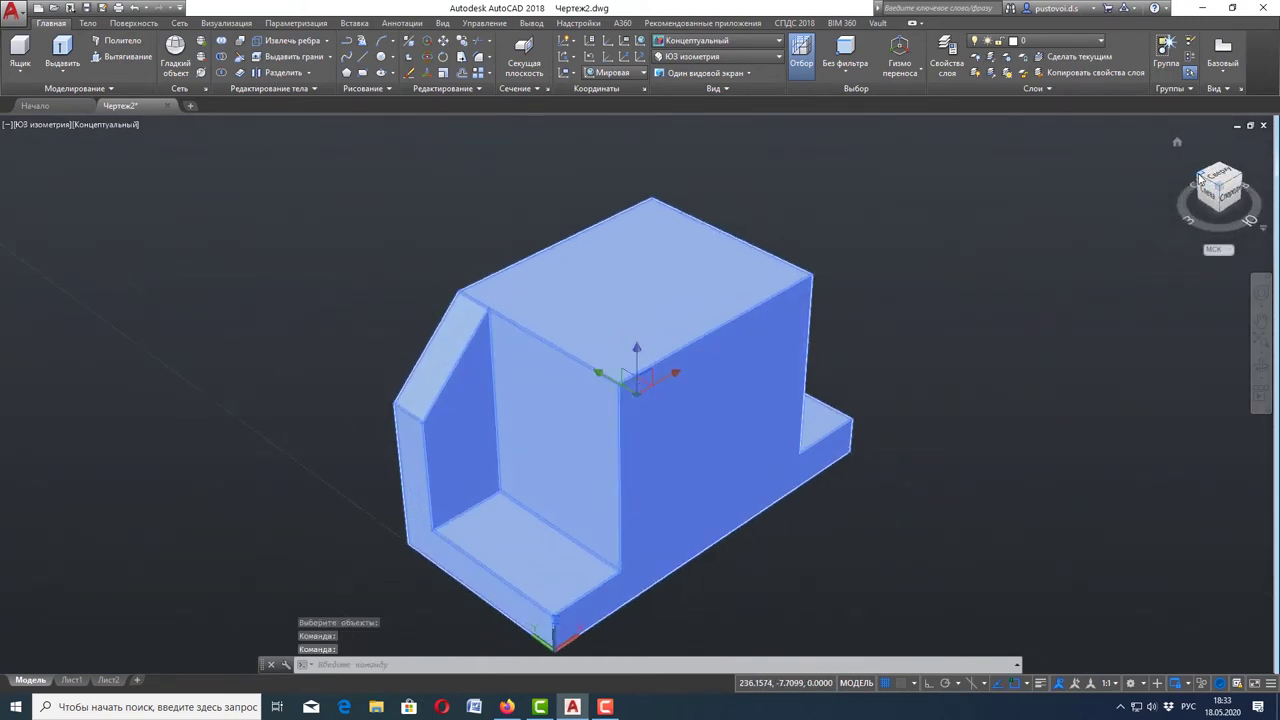
{"action": "key", "text": "Escape"}
{"action": "key", "text": "Escape"}
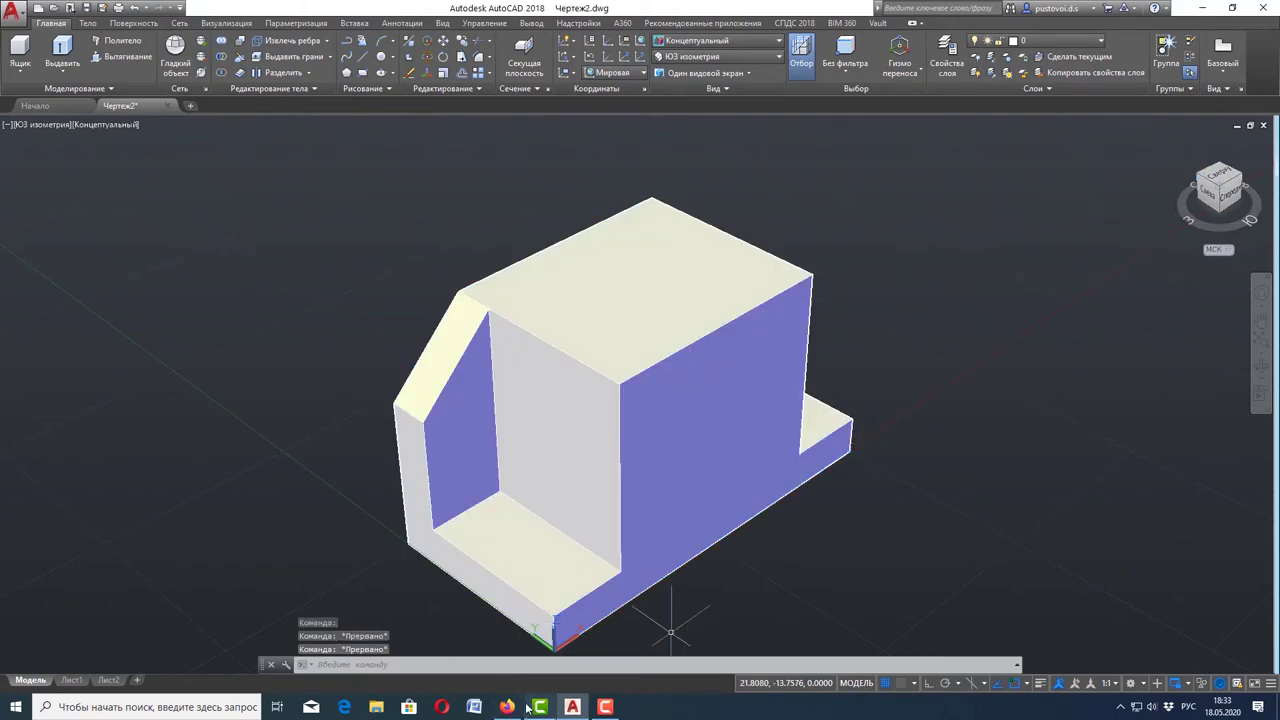
{"action": "left_click", "coordinate": [519, 711]}
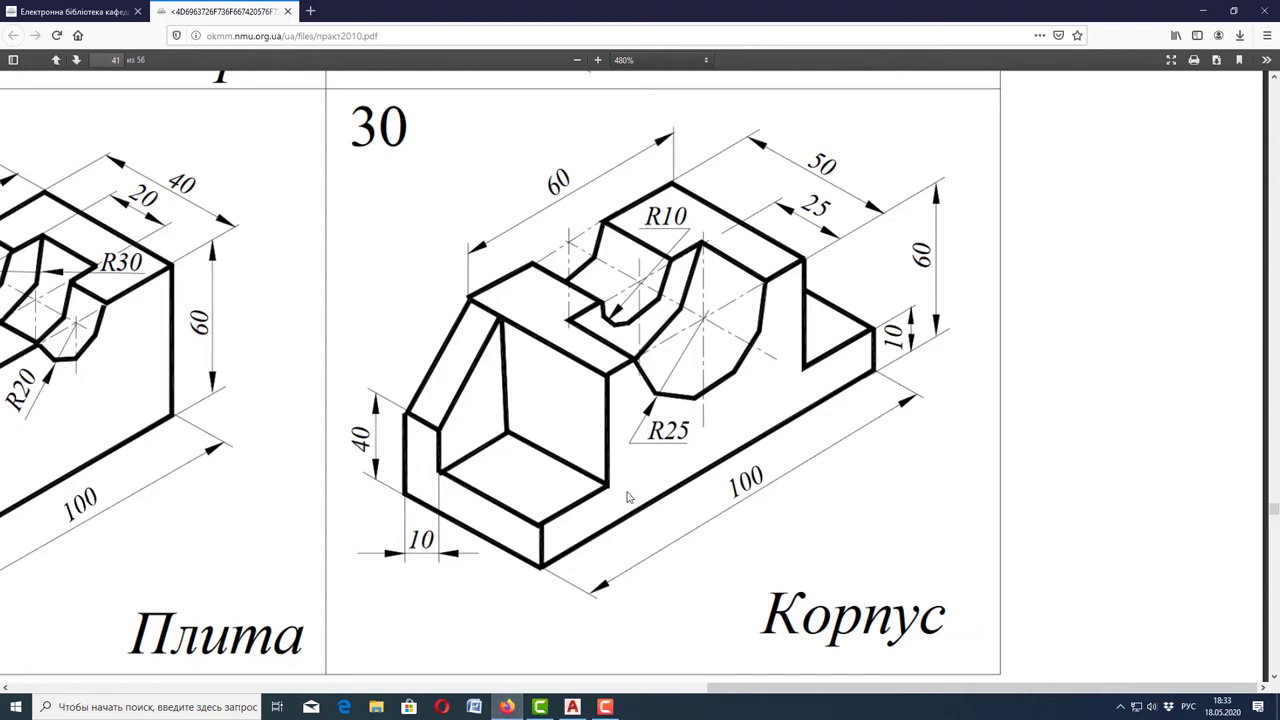
{"action": "left_click", "coordinate": [575, 707]}
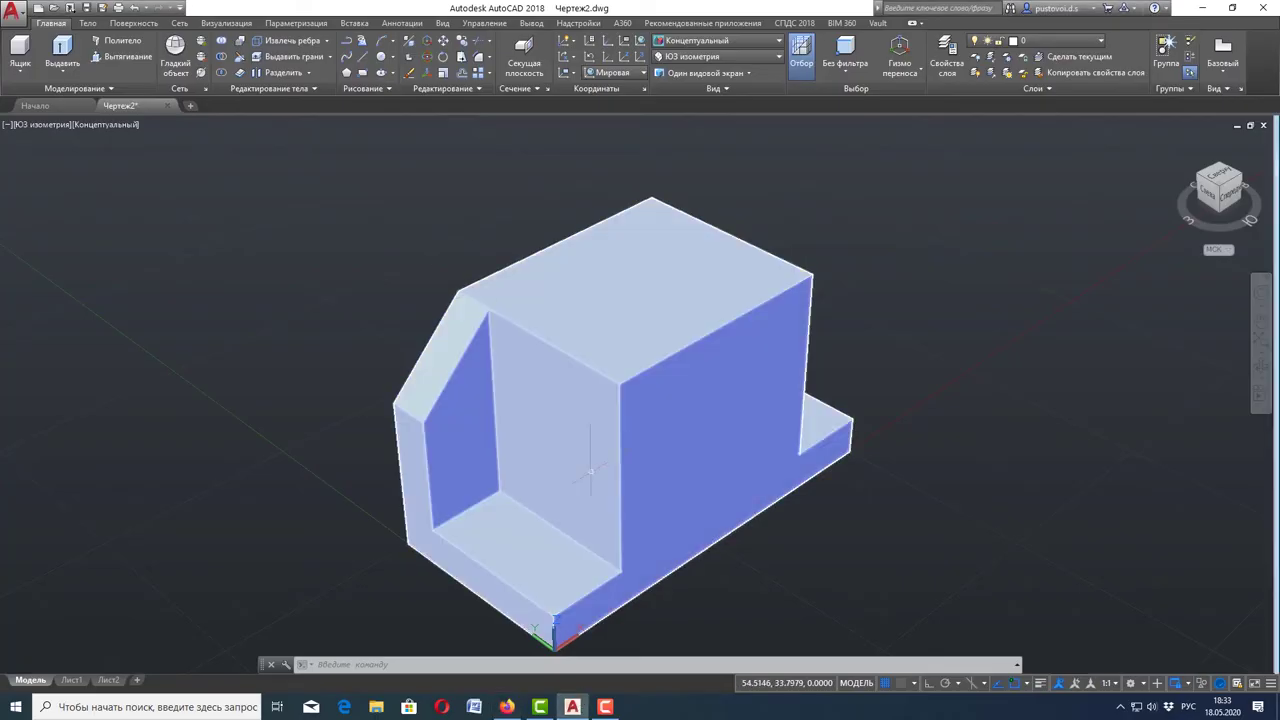
- Create a cylinder of radius 25 and height 25 centred on the block's top-edge midpoint
{"action": "left_click", "coordinate": [22, 77]}
{"action": "left_click", "coordinate": [22, 77]}
{"action": "left_click", "coordinate": [22, 77]}
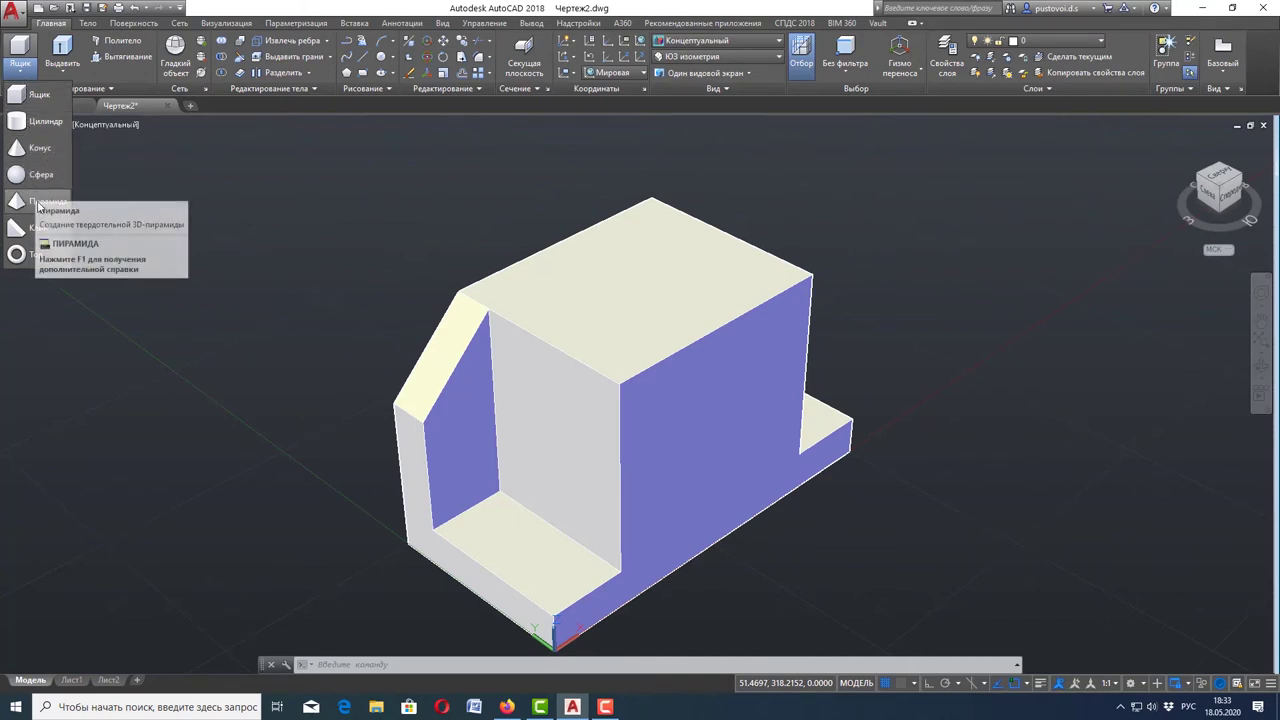
{"action": "left_click", "coordinate": [42, 121]}
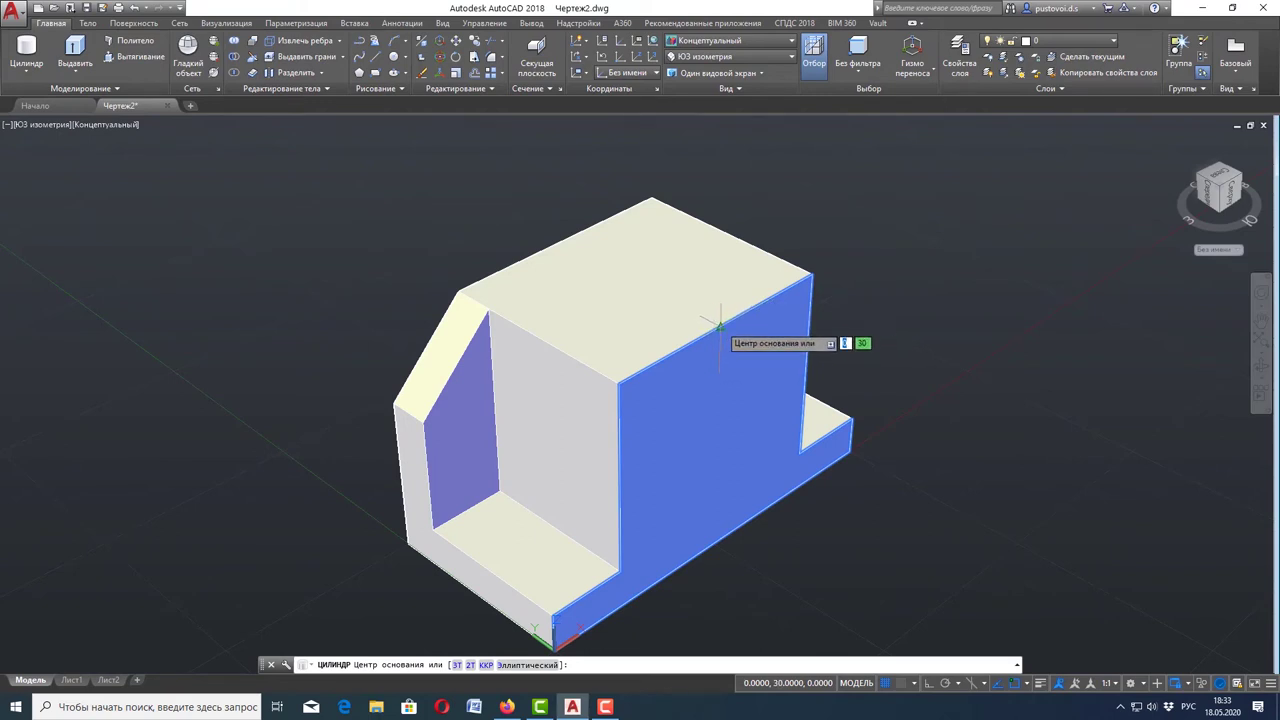
{"action": "left_click", "coordinate": [719, 325]}
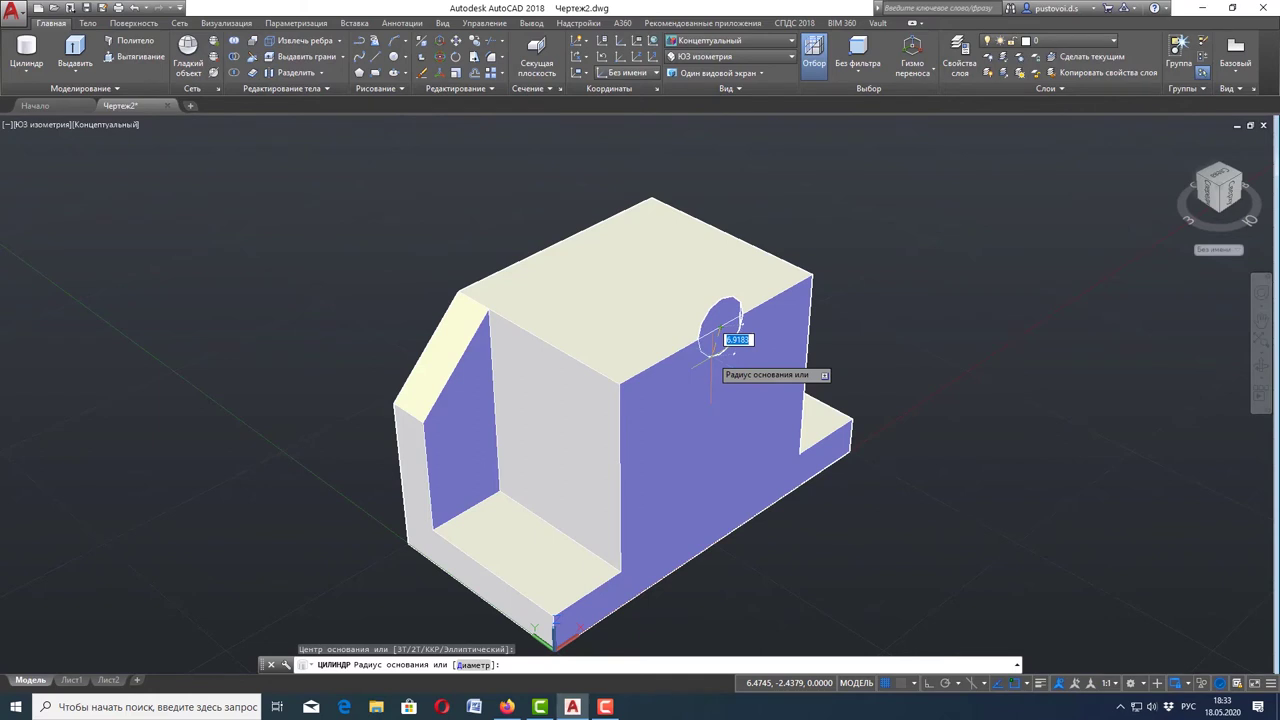
{"action": "type", "text": "2"}
{"action": "type", "text": "5"}
{"action": "key", "text": "Return"}
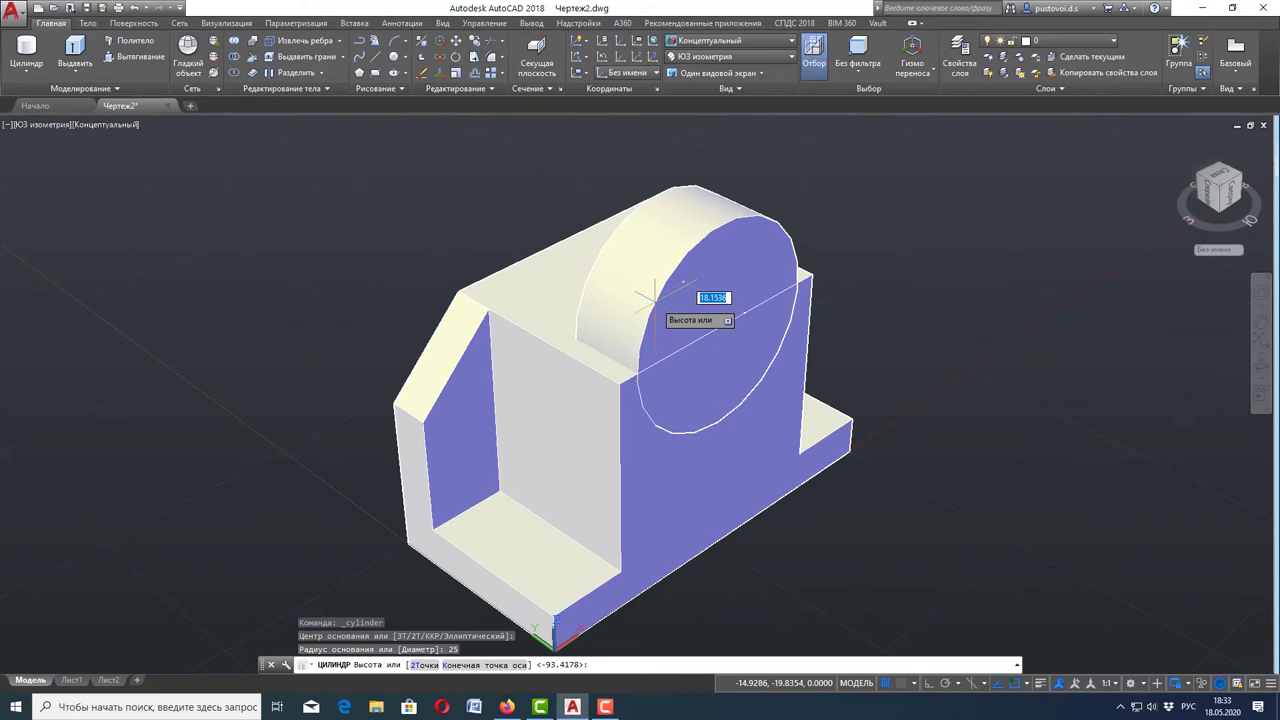
{"action": "type", "text": "25"}
{"action": "key", "text": "Return"}
{"action": "key", "text": "Escape"}
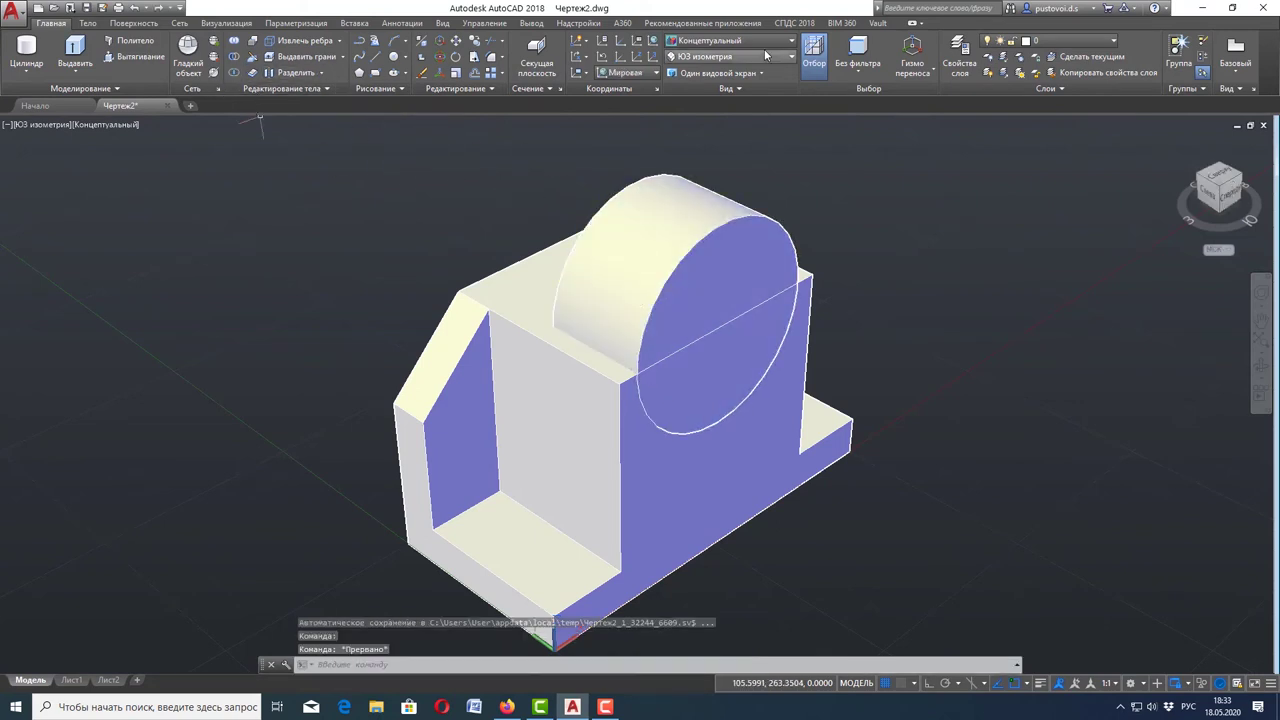
- Subtract the R25 cylinder from the housing to leave the semicircular groove
{"action": "left_click", "coordinate": [235, 60]}
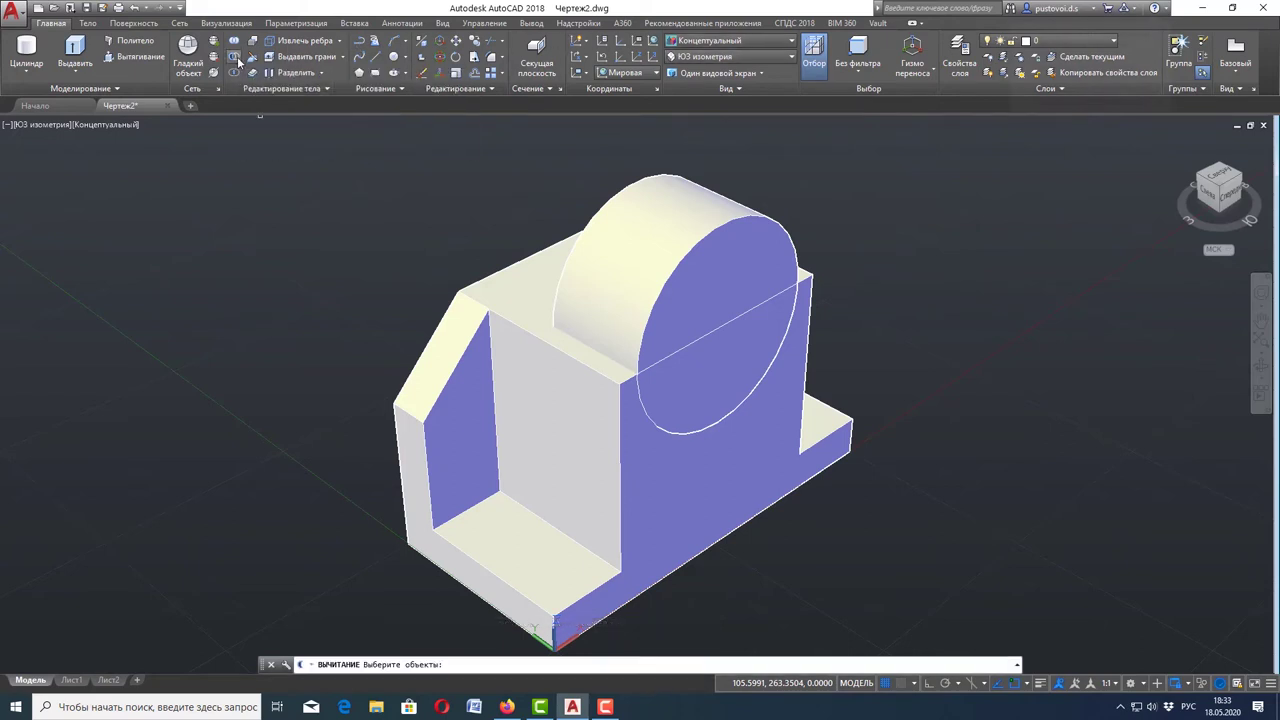
{"action": "left_click", "coordinate": [540, 407]}
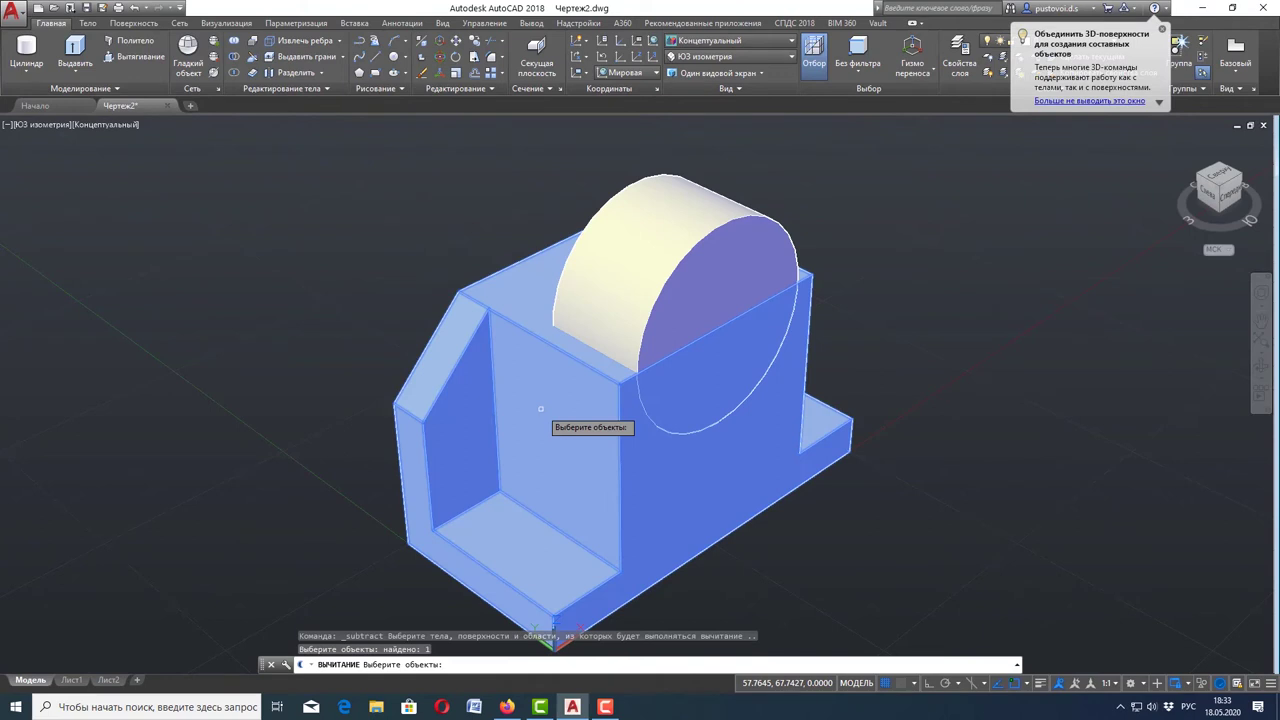
{"action": "key", "text": "Return"}
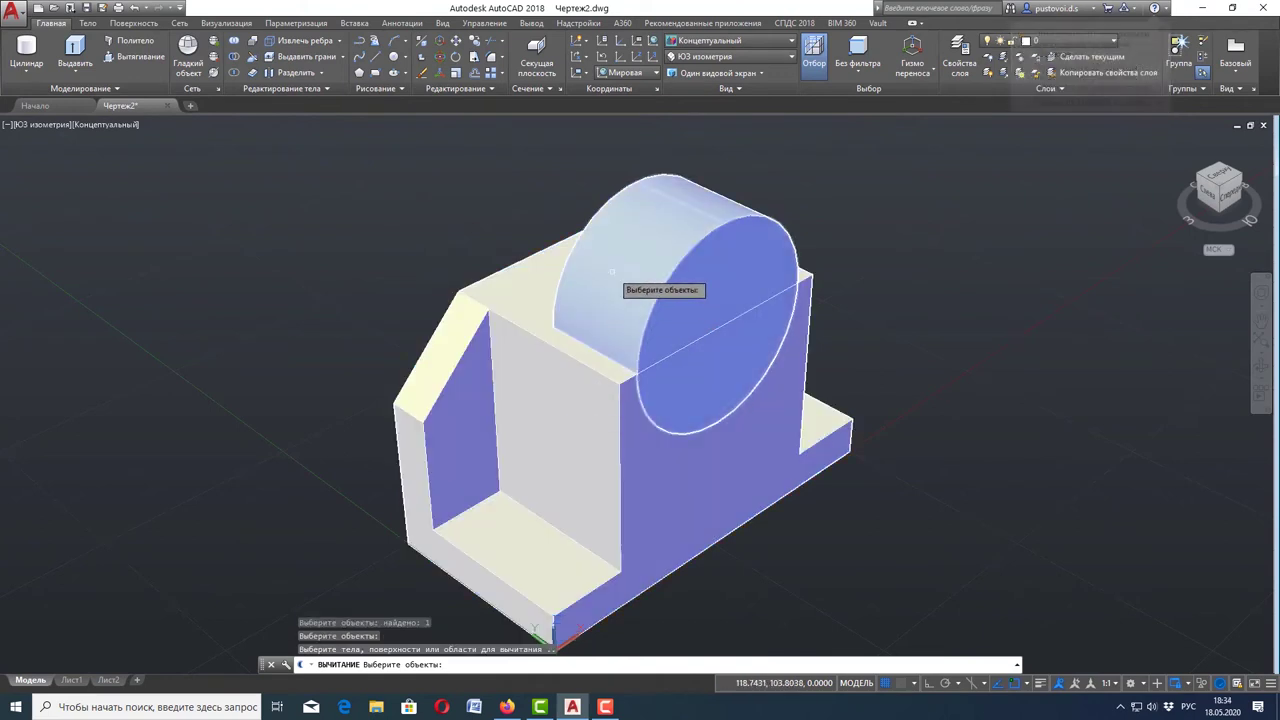
{"action": "left_click", "coordinate": [612, 270]}
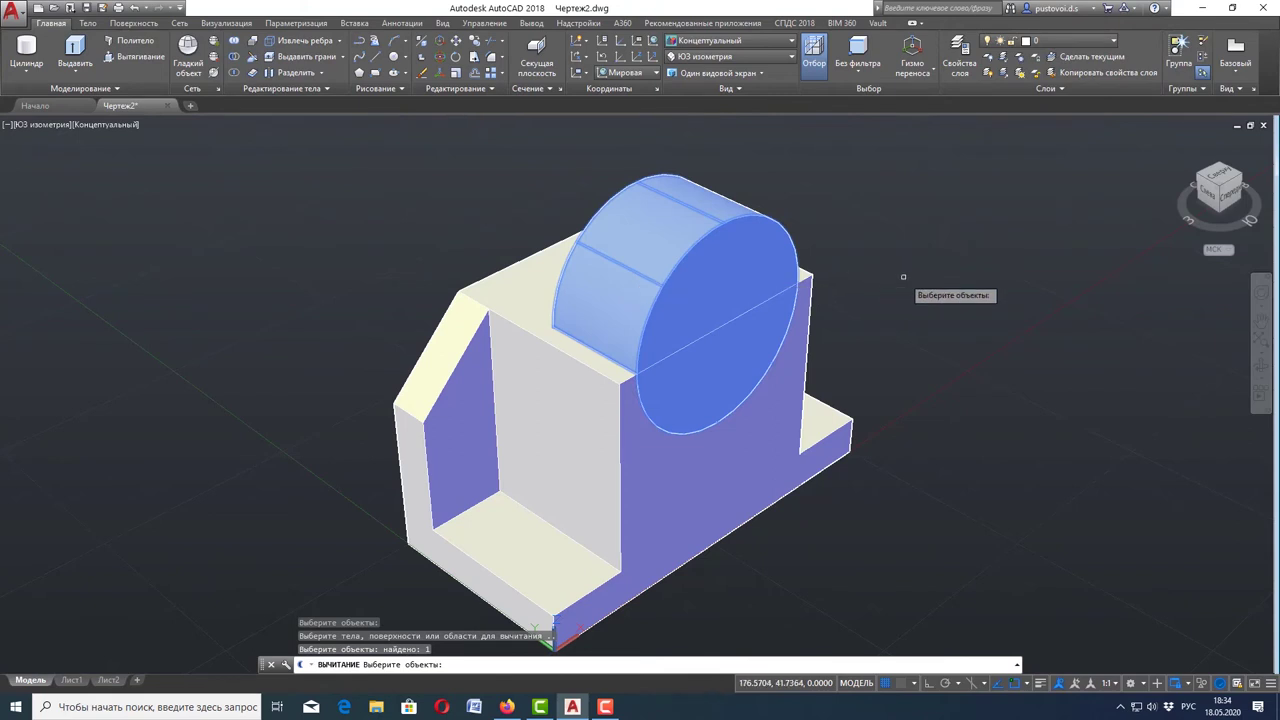
{"action": "key", "text": "Return"}
{"action": "key", "text": "Escape"}
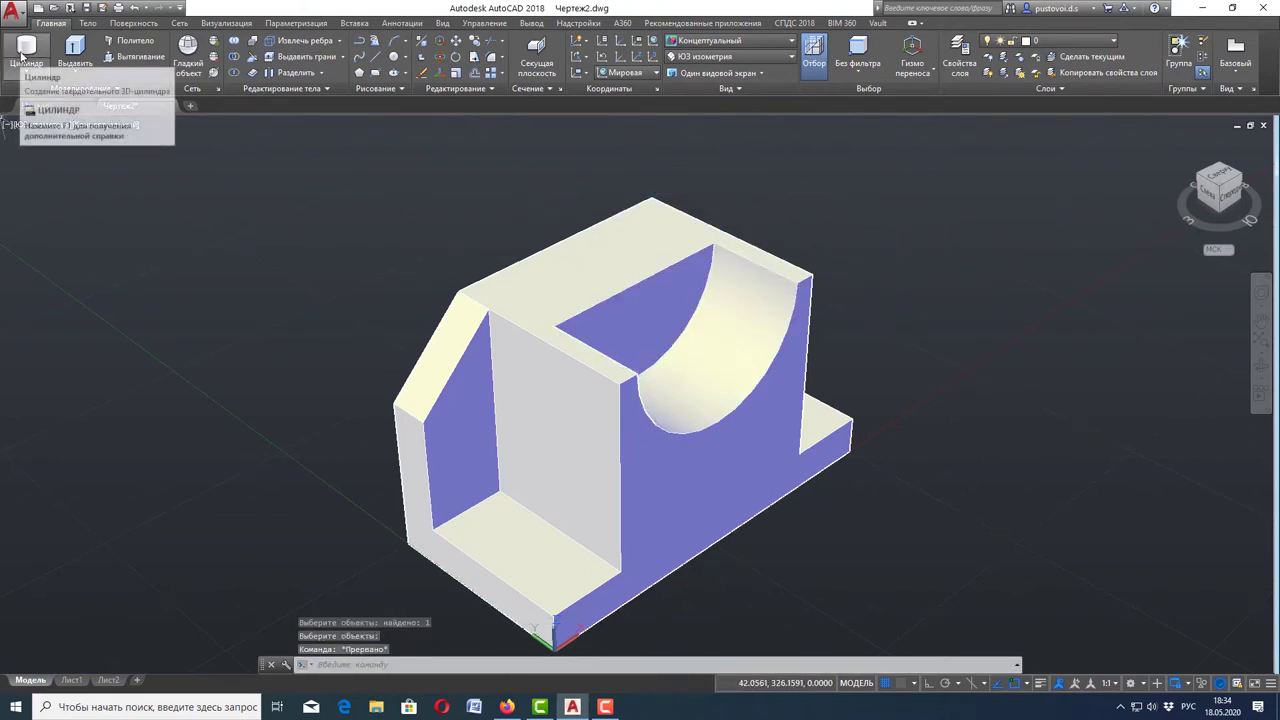
- Create a radius 10 cylinder centred on the groove
{"action": "left_click", "coordinate": [26, 52]}
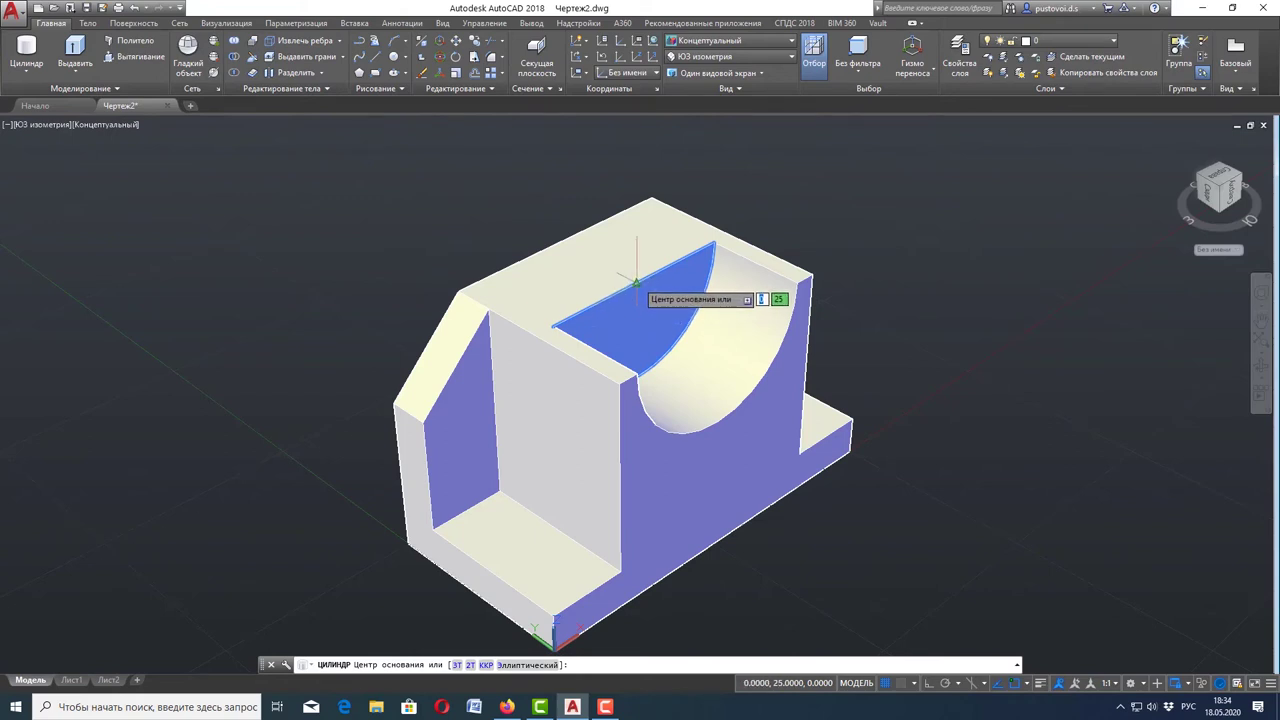
{"action": "left_click", "coordinate": [636, 284]}
{"action": "type", "text": "10"}
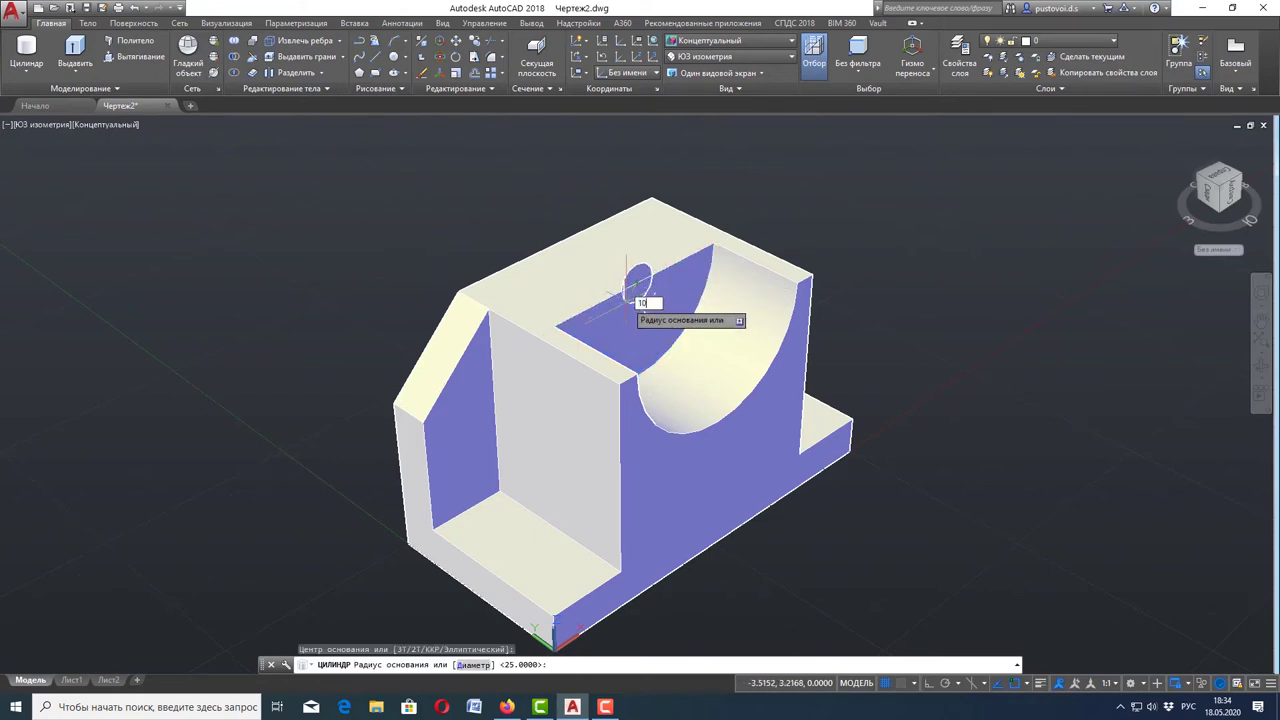
{"action": "key", "text": "Return"}
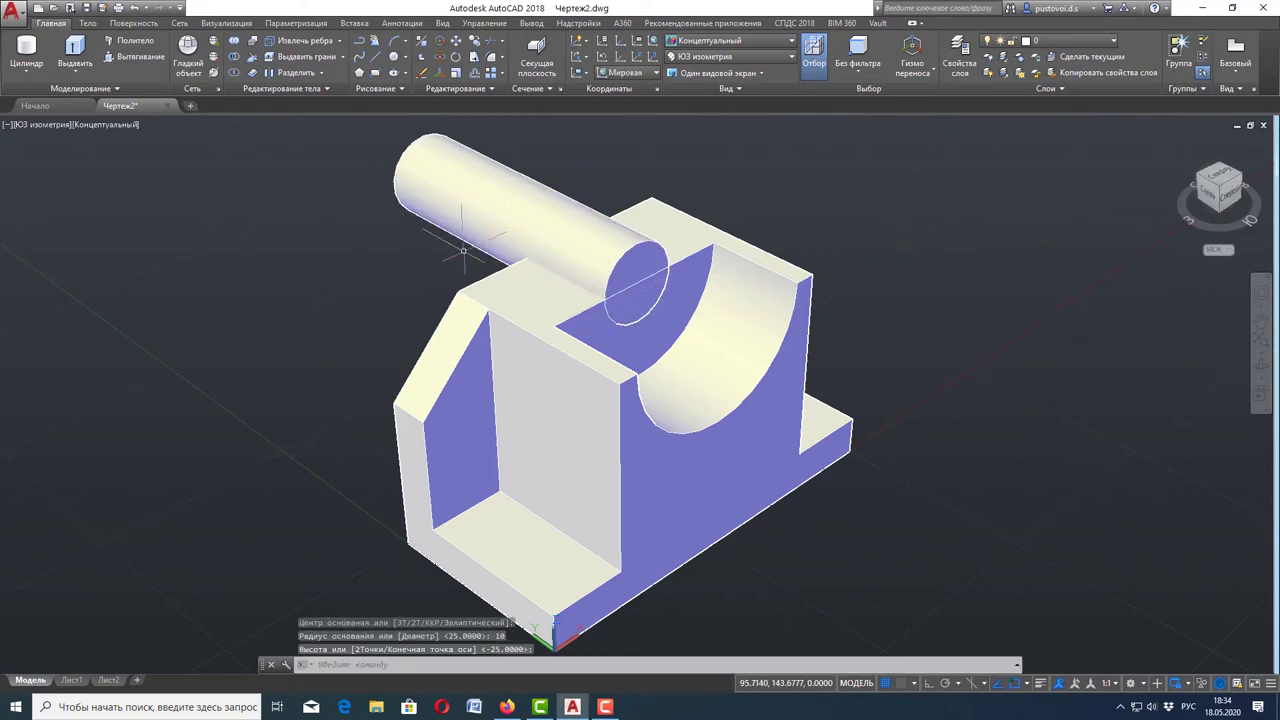
{"action": "key", "text": "Escape"}
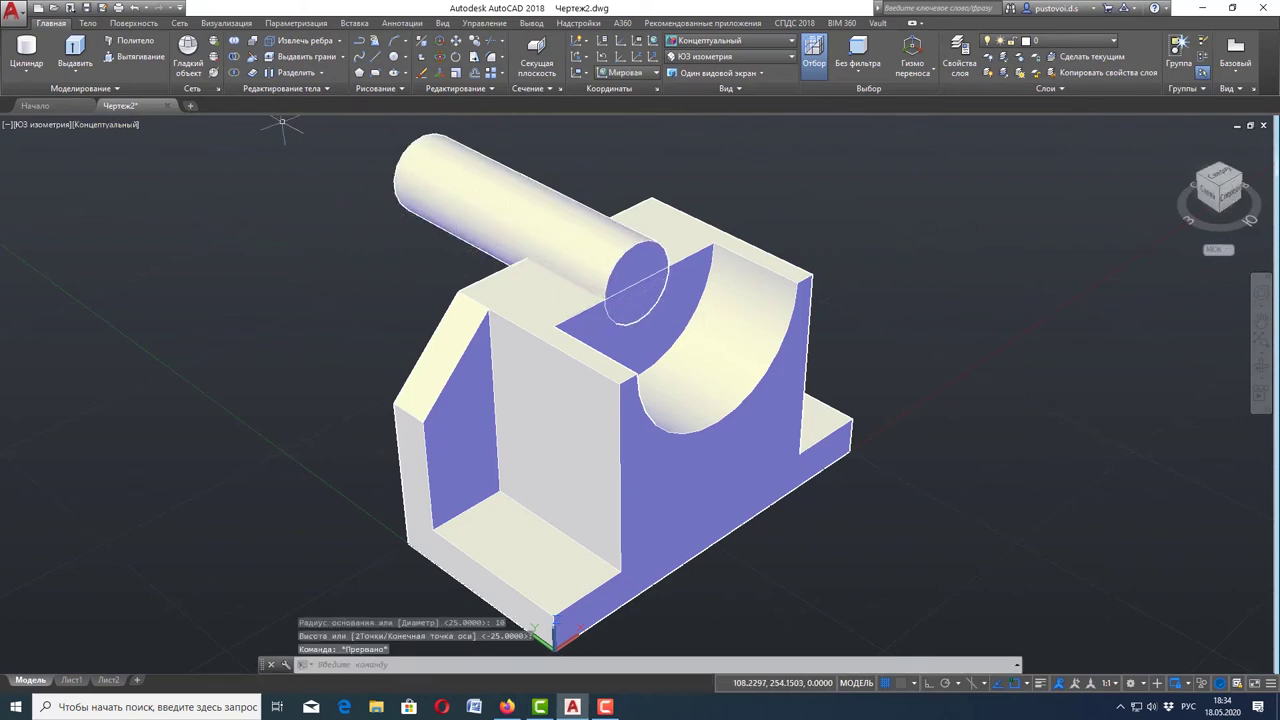
- Subtract the R10 cylinder from the housing and view the part from the front
{"action": "left_click", "coordinate": [229, 61]}
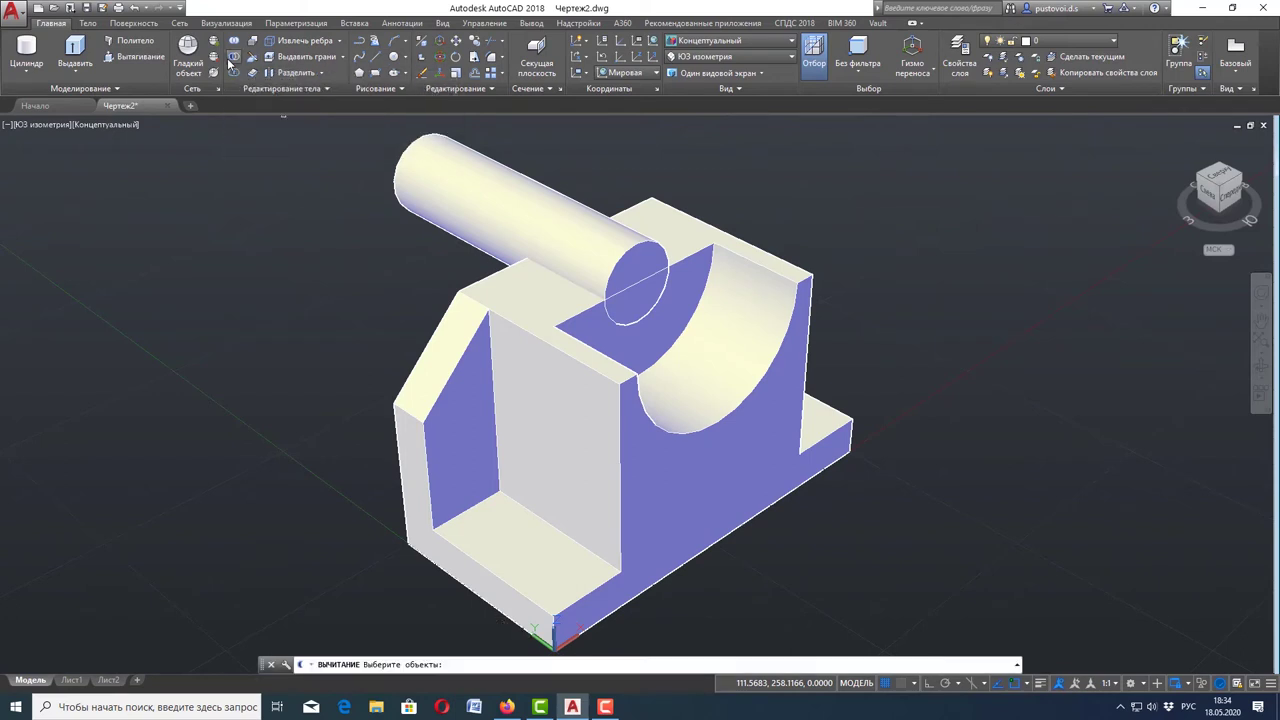
{"action": "left_click", "coordinate": [499, 335]}
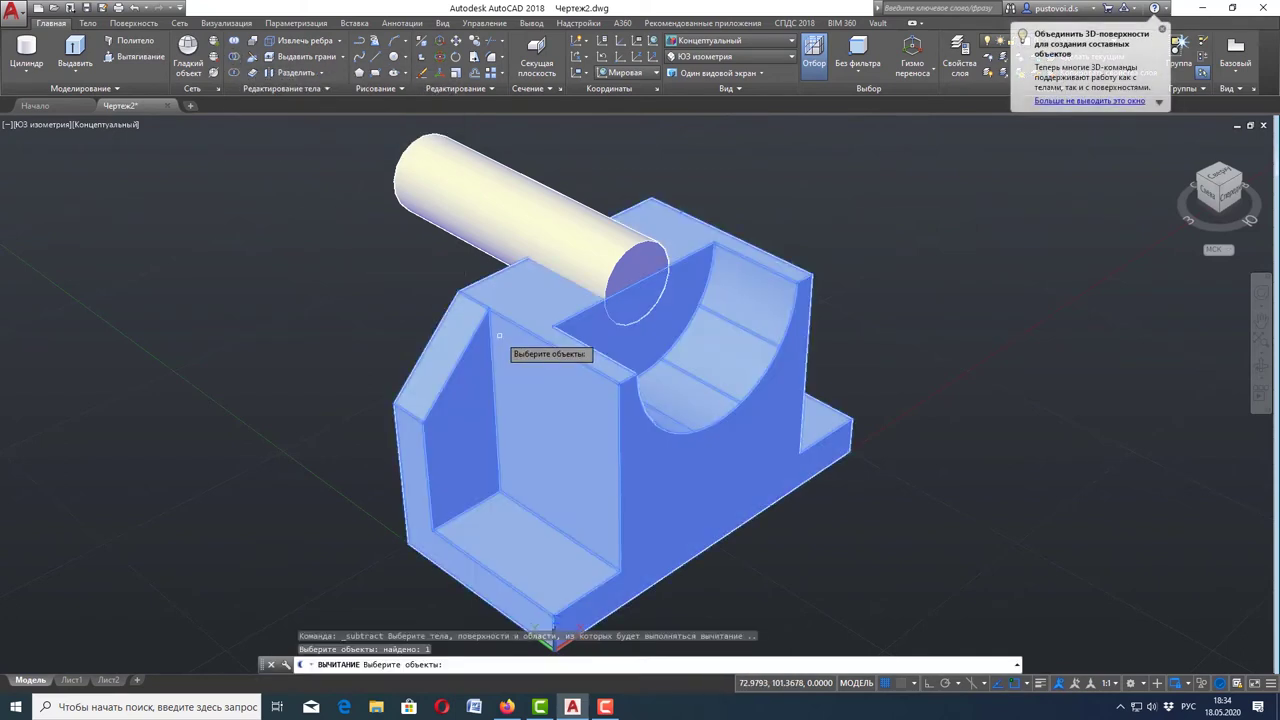
{"action": "key", "text": "Return"}
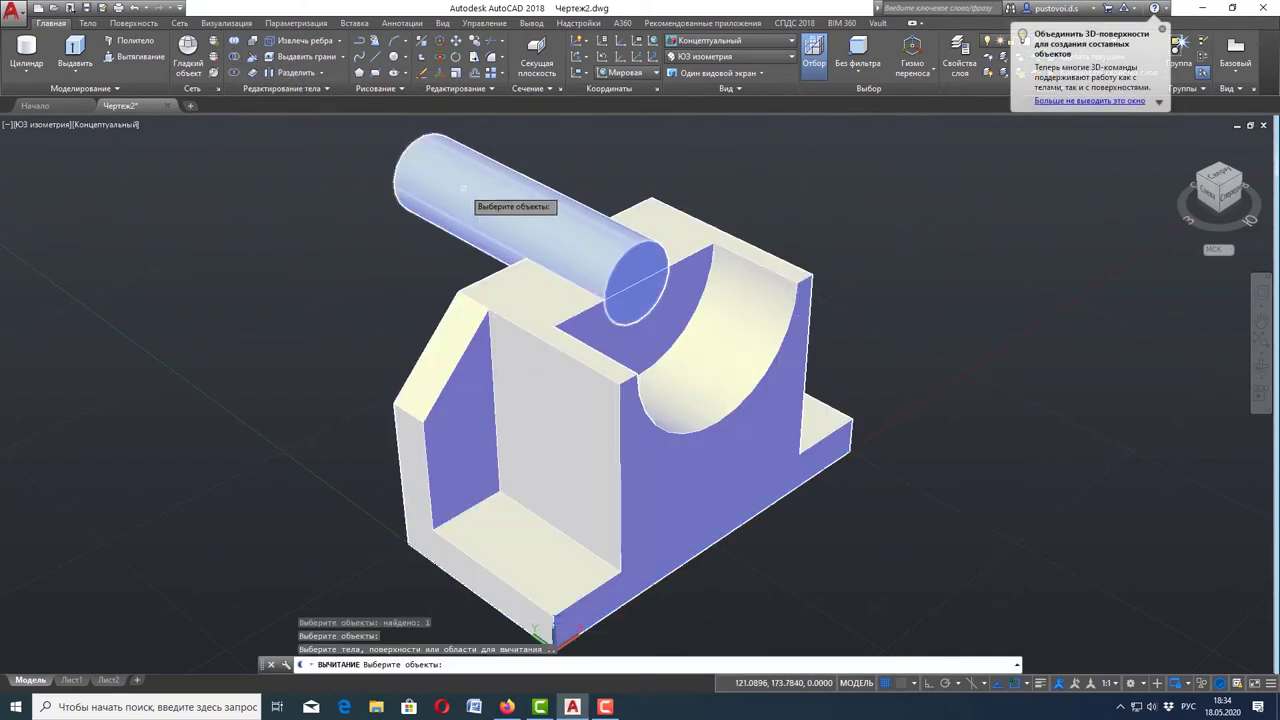
{"action": "left_click", "coordinate": [463, 187]}
{"action": "key", "text": "Return"}
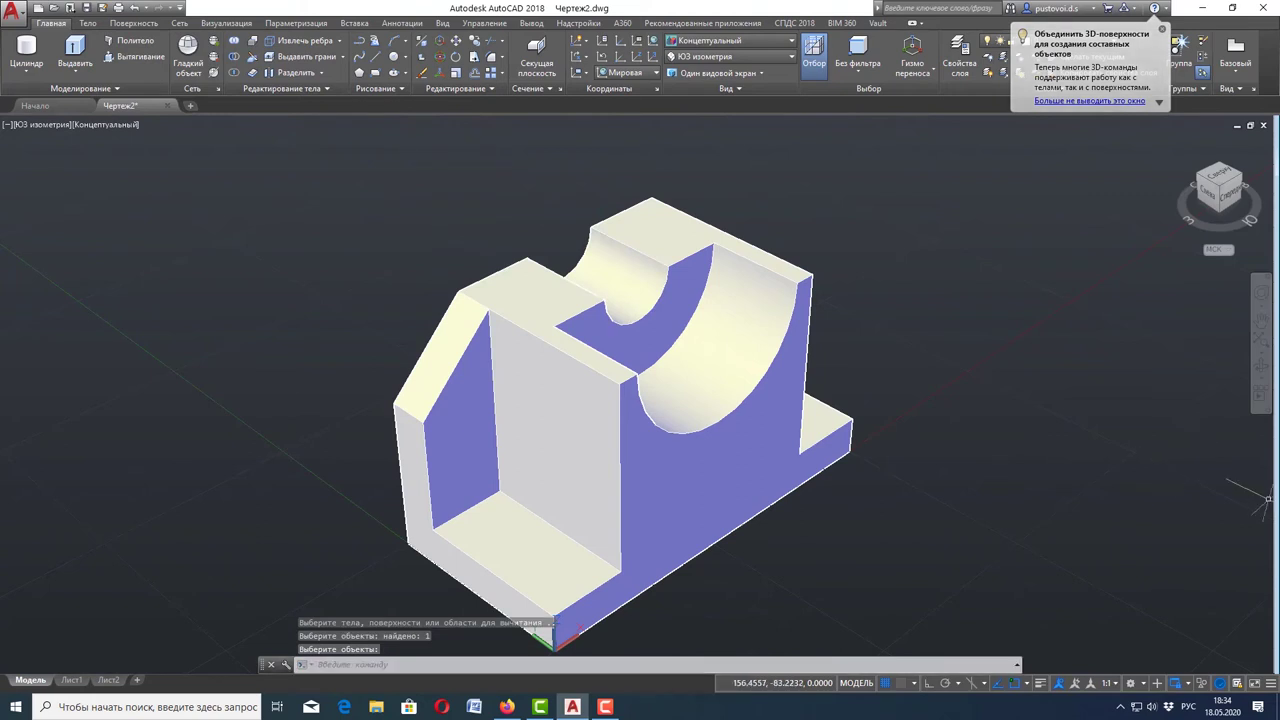
{"action": "key", "text": "Escape"}
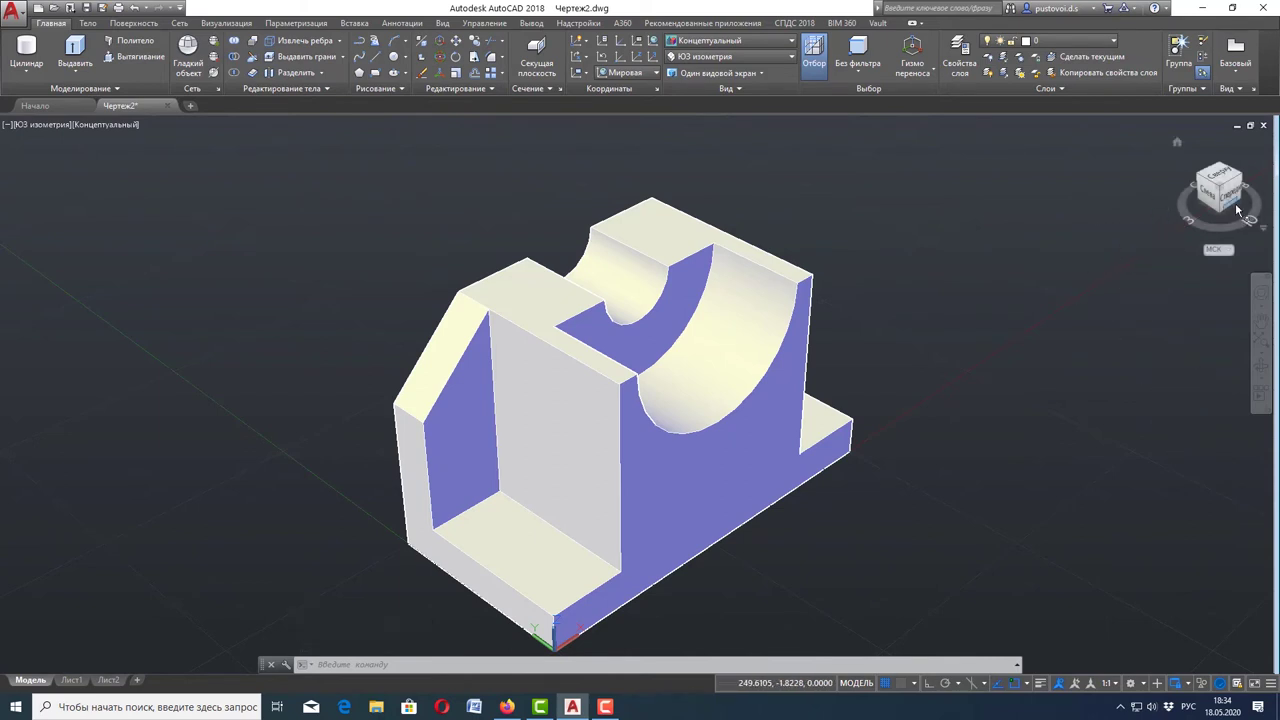
{"action": "mouse_move", "coordinate": [1233, 198]}
{"action": "left_click", "coordinate": [1237, 199]}
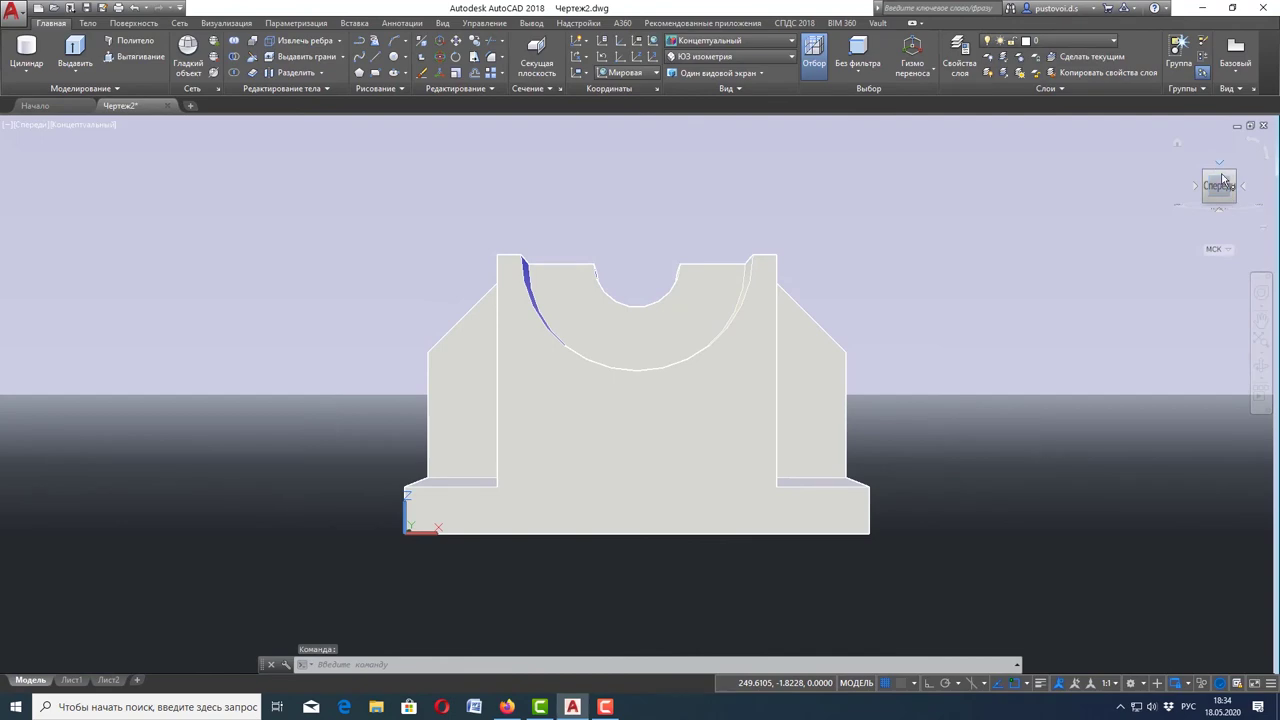
- Inspect the housing from the ViewCube Top and Left views, returning to Home after each
{"action": "left_click", "coordinate": [1180, 146]}
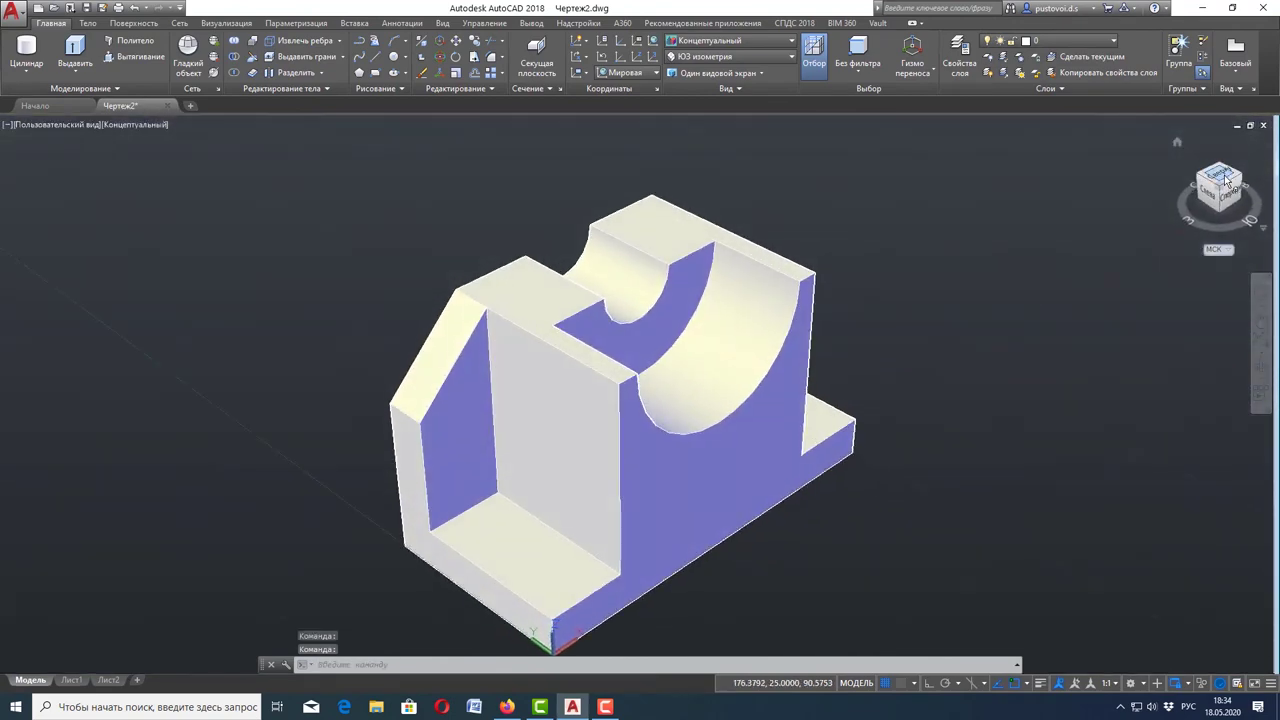
{"action": "left_click", "coordinate": [1218, 176]}
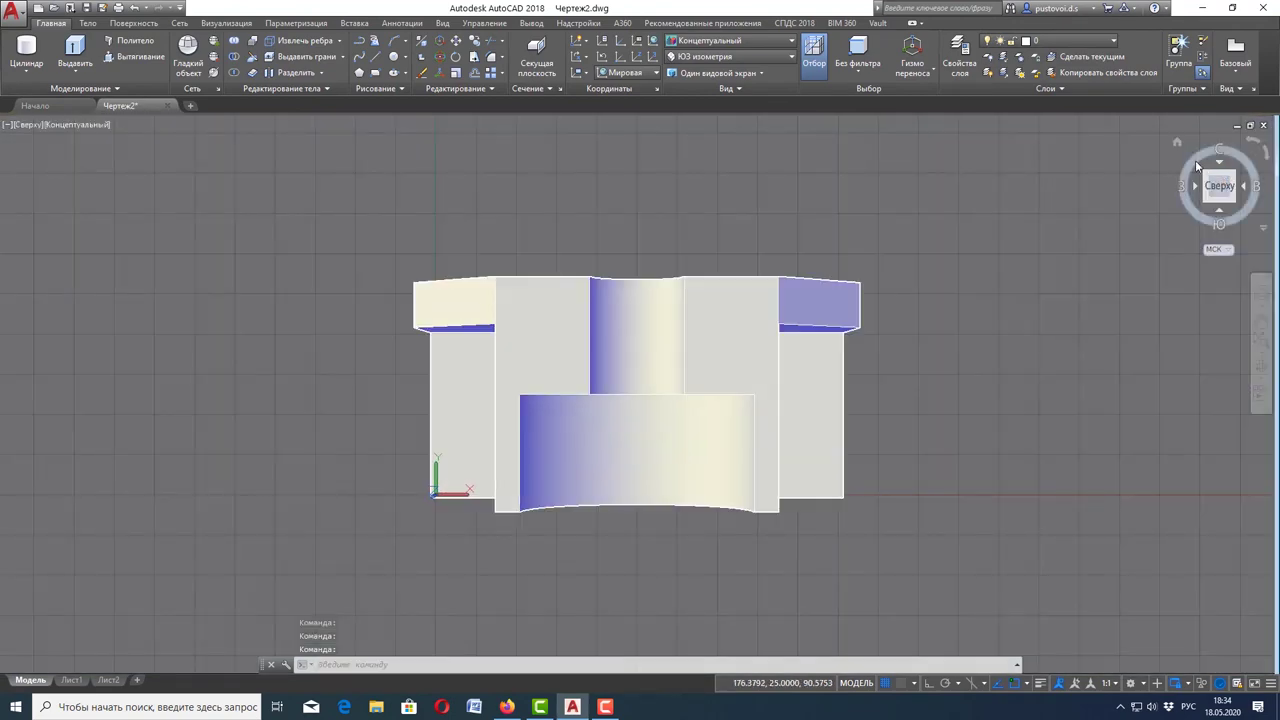
{"action": "left_click", "coordinate": [1177, 140]}
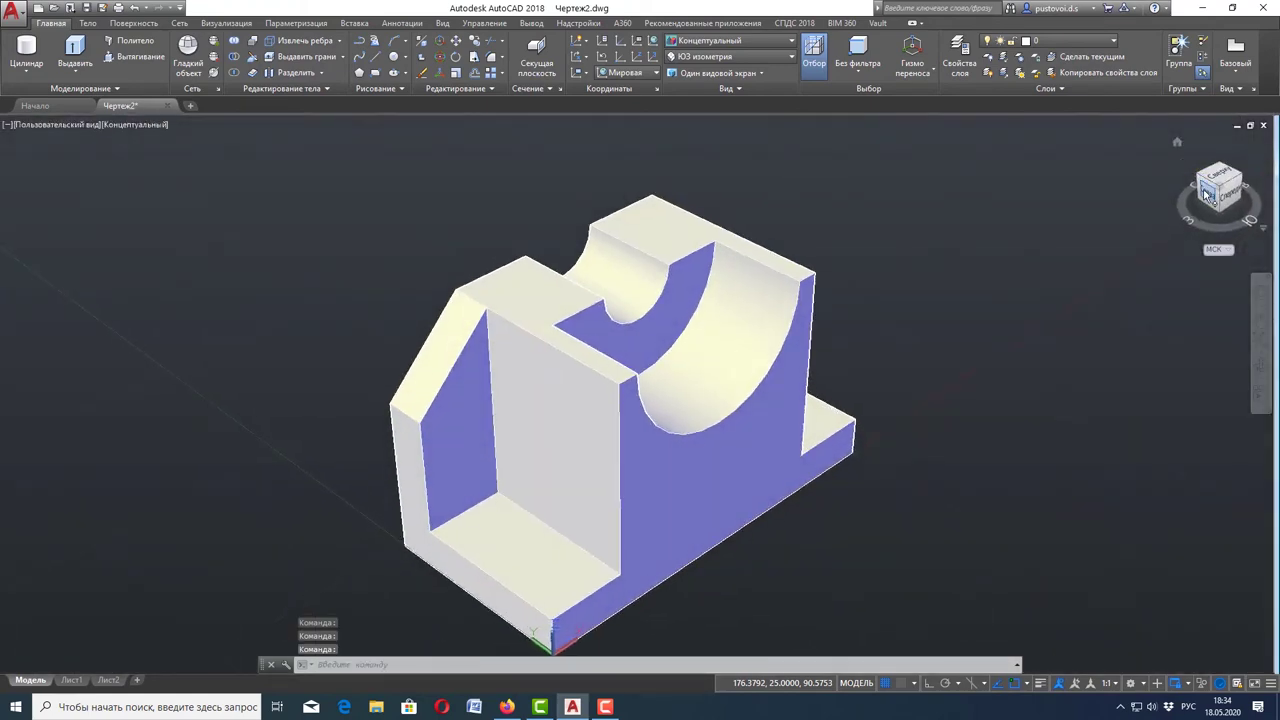
{"action": "left_click", "coordinate": [1205, 195]}
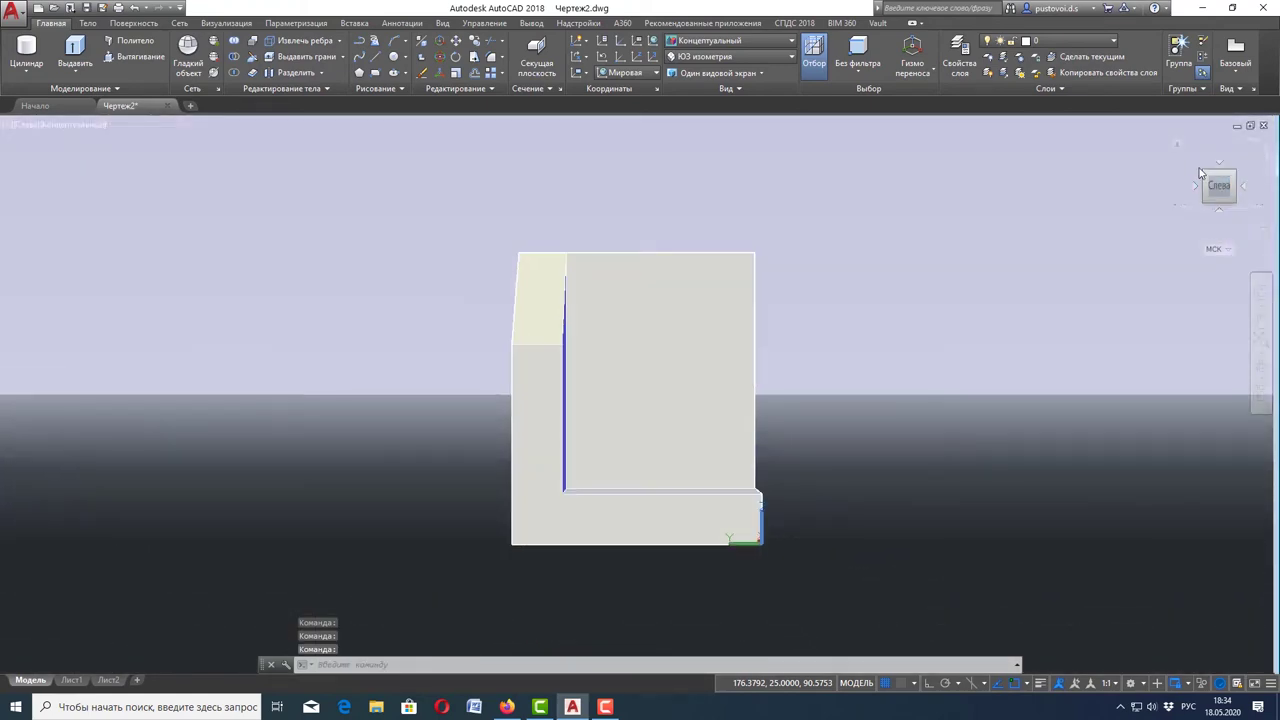
{"action": "left_click", "coordinate": [1177, 142]}
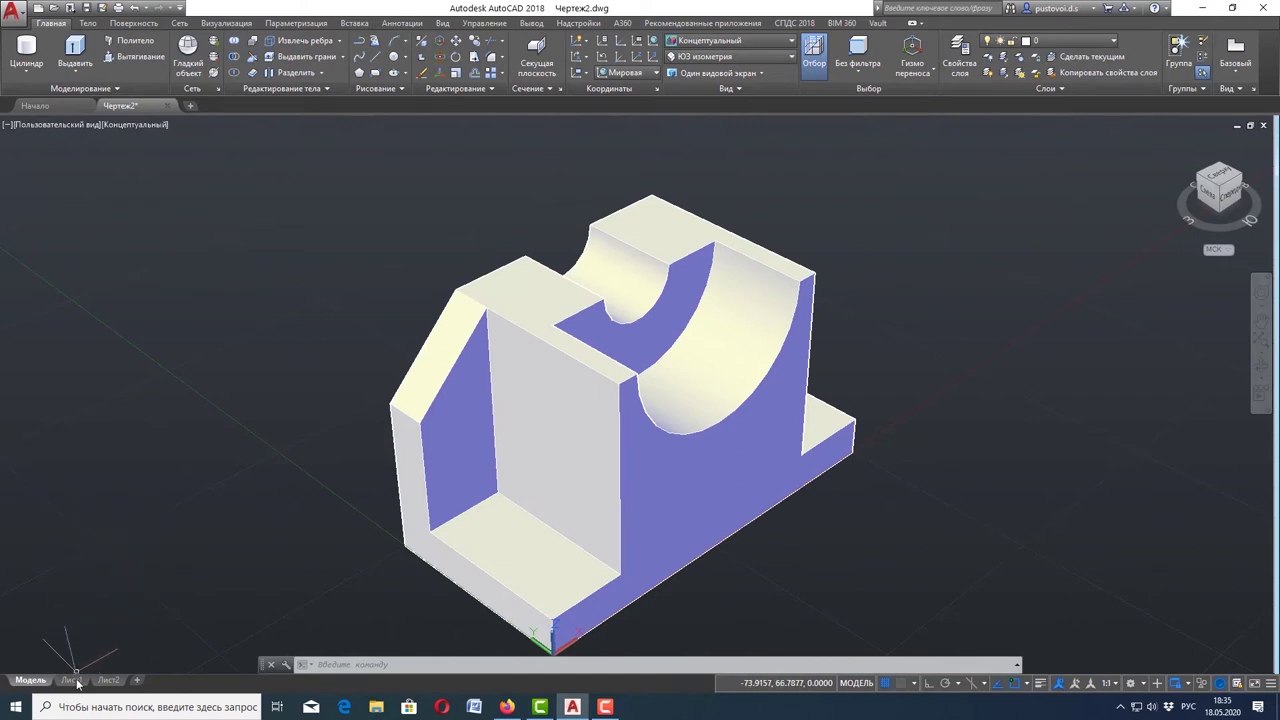
- Switch to the Лист1 layout and erase its default viewport
{"action": "left_click", "coordinate": [72, 680]}
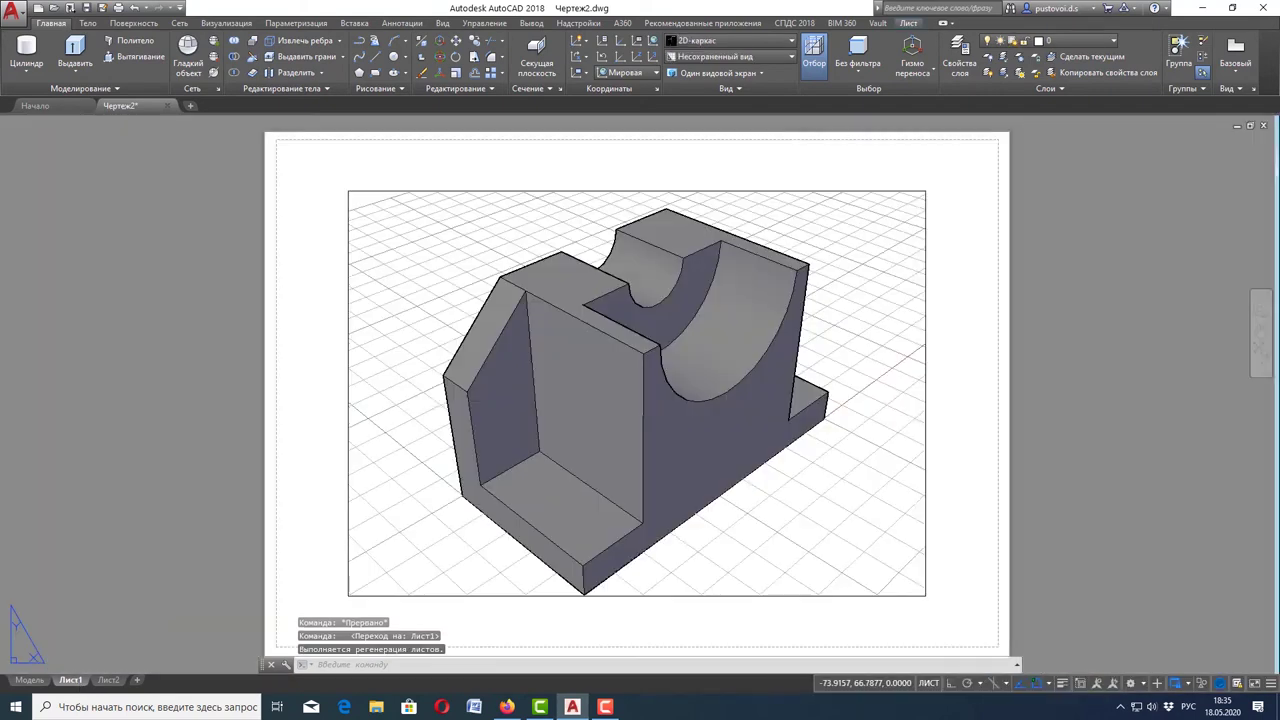
{"action": "left_click", "coordinate": [898, 190]}
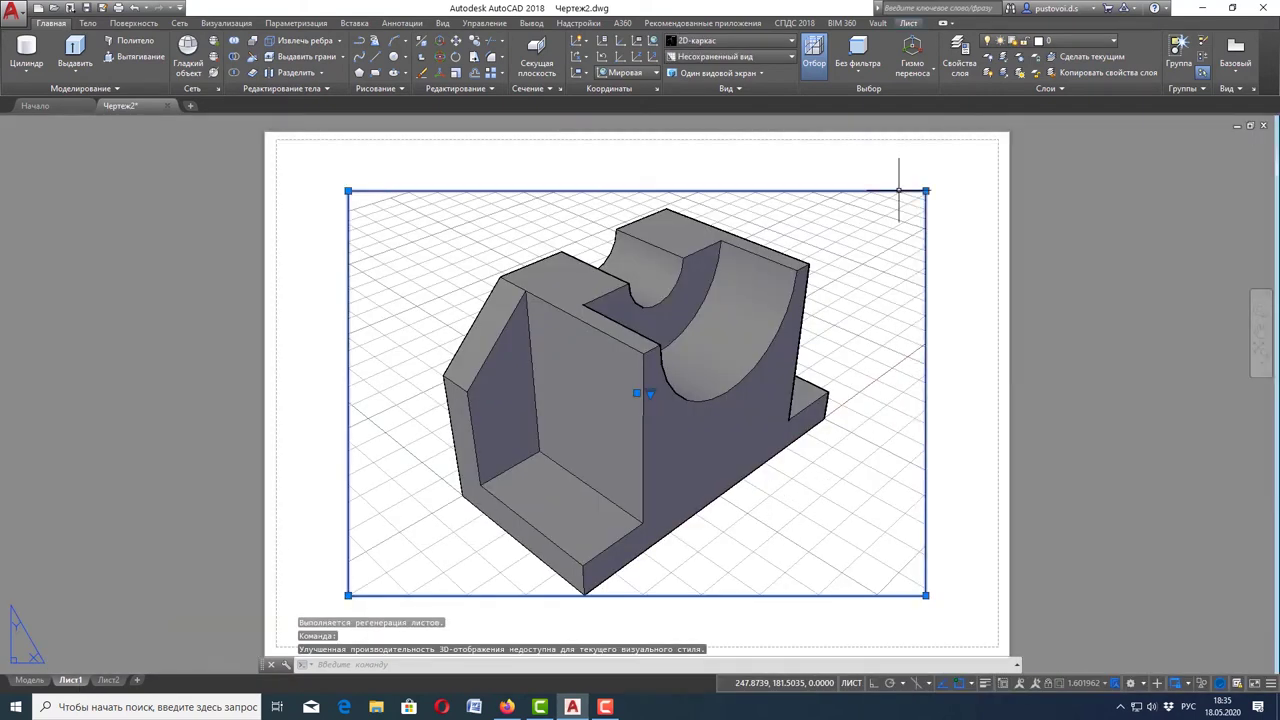
{"action": "key", "text": "Delete"}
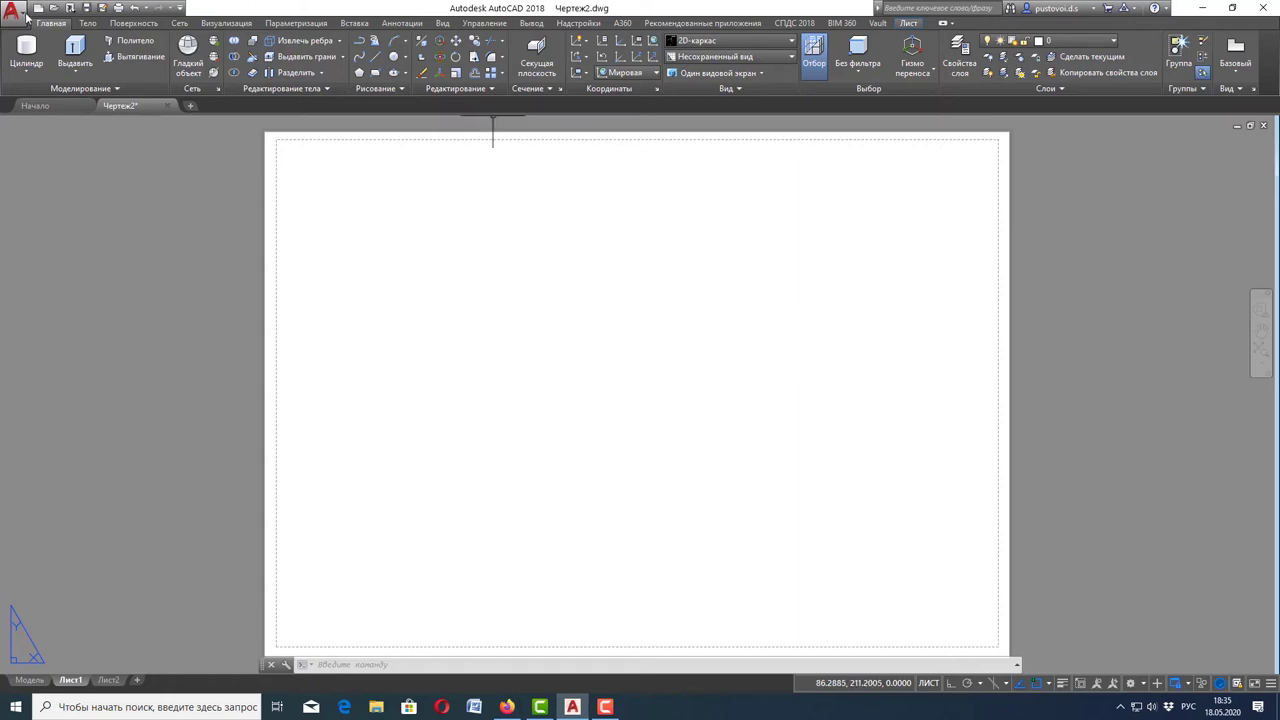
{"action": "left_click", "coordinate": [26, 16]}
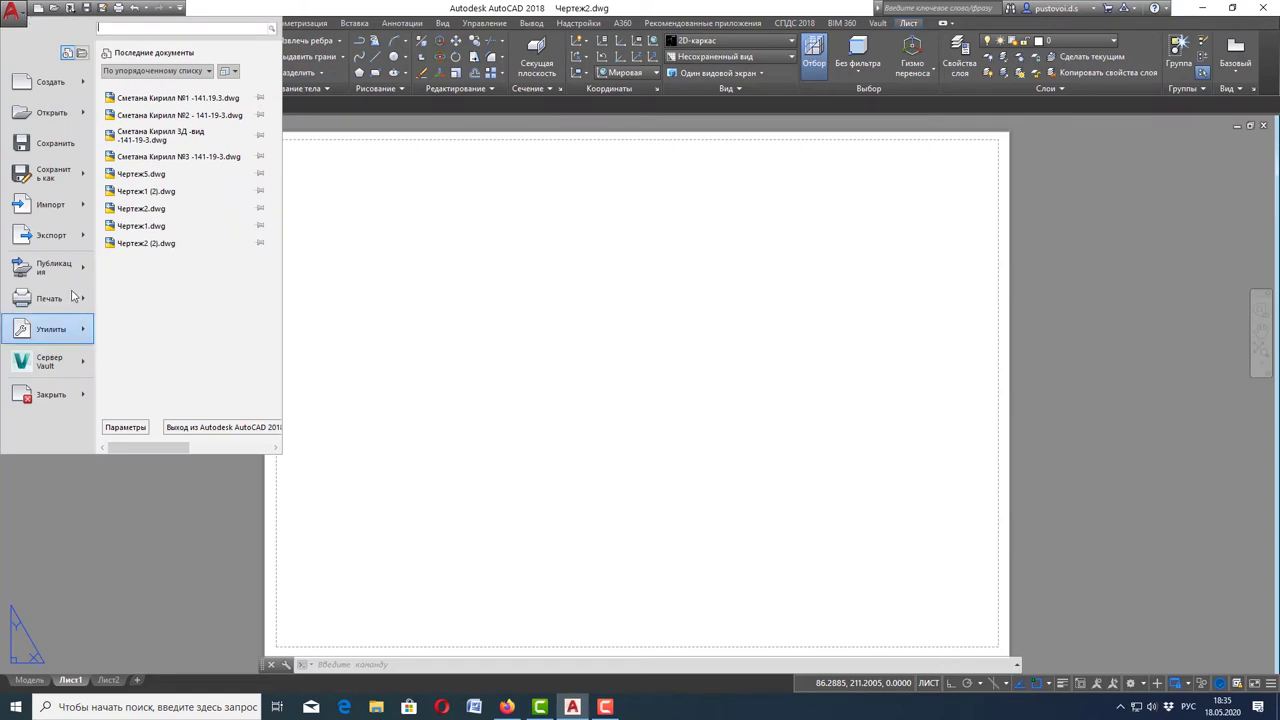
{"action": "mouse_move", "coordinate": [48, 298]}
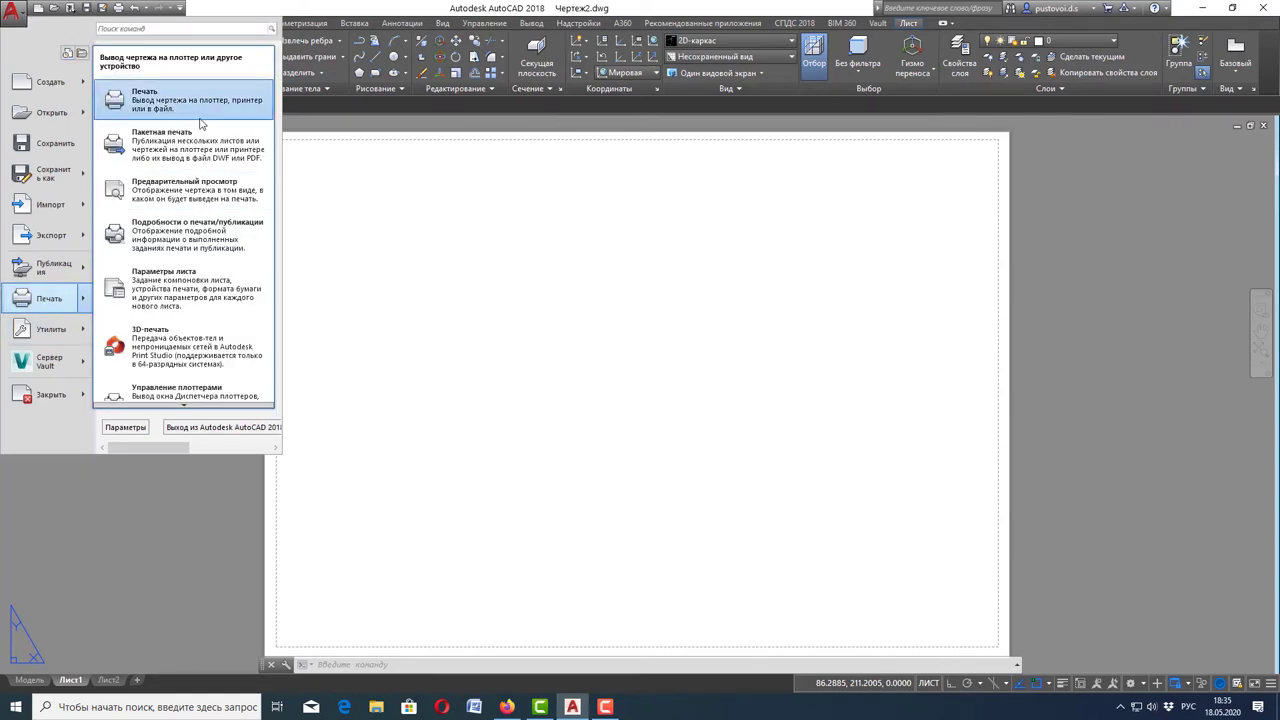
- Set Лист1's print setup to Microsoft Print to PDF on A3 paper and apply it to the layout
{"action": "left_click", "coordinate": [199, 108]}
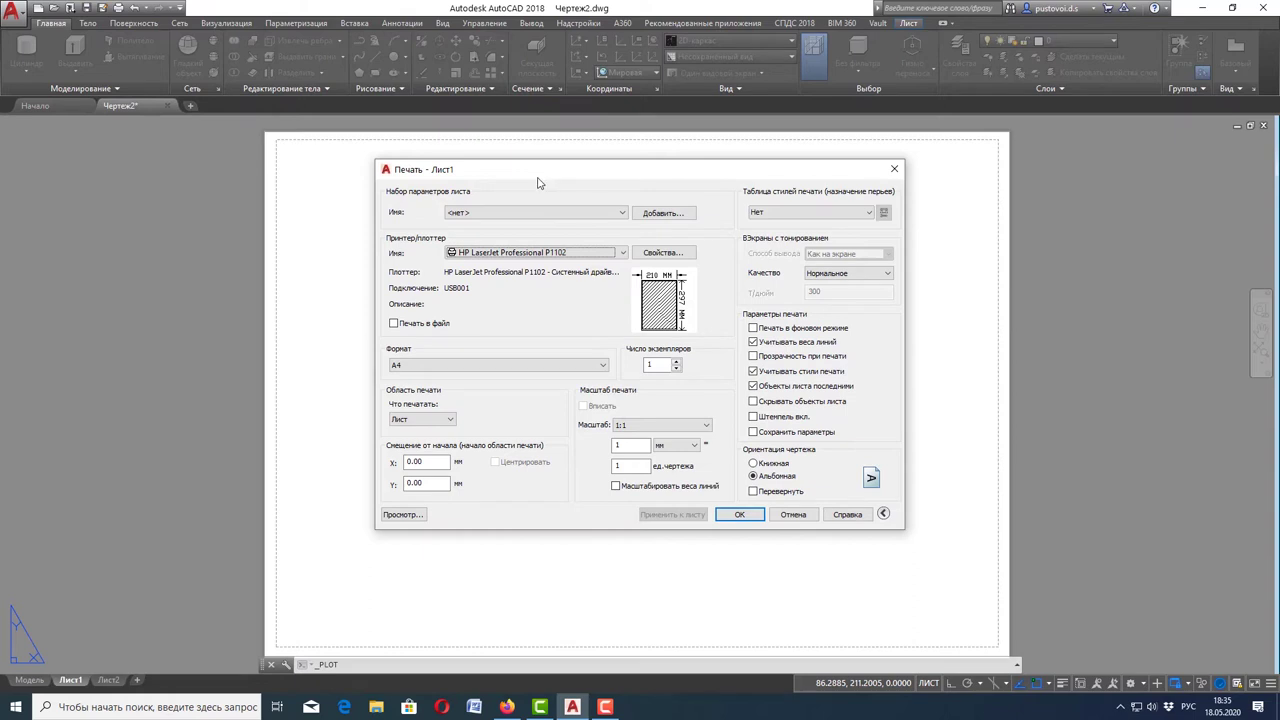
{"action": "left_click", "coordinate": [585, 254]}
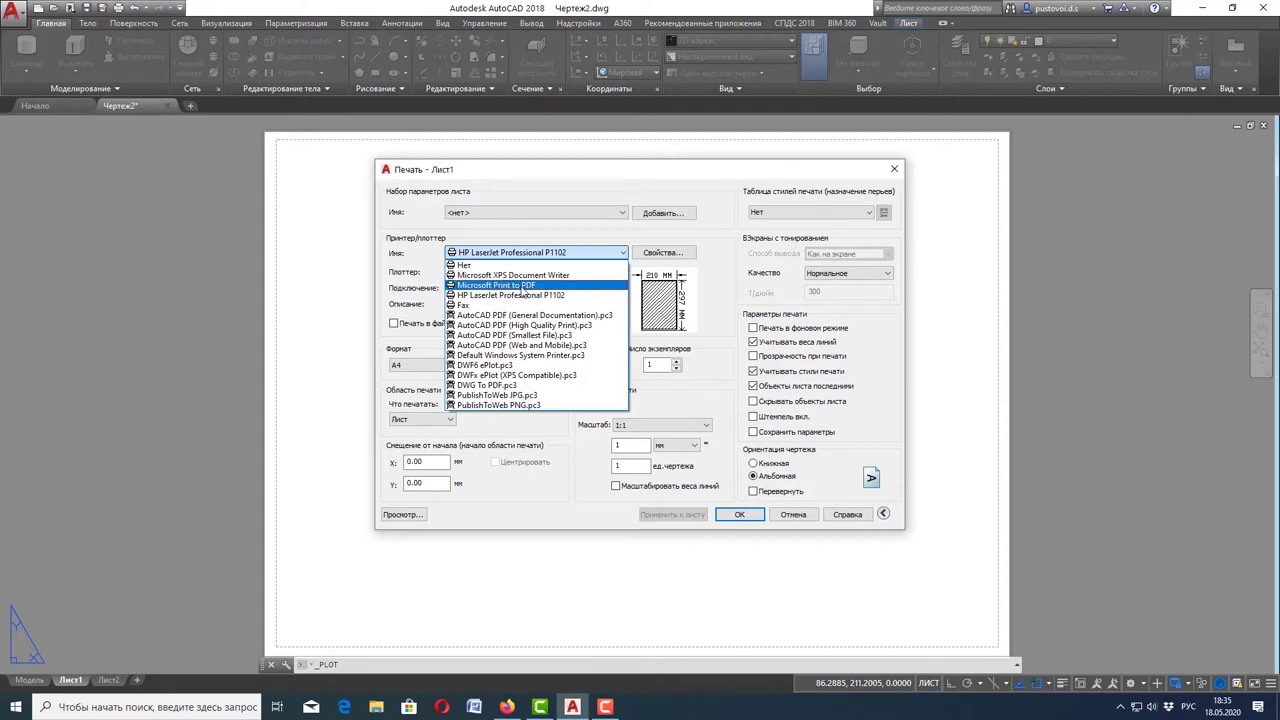
{"action": "left_click", "coordinate": [523, 286]}
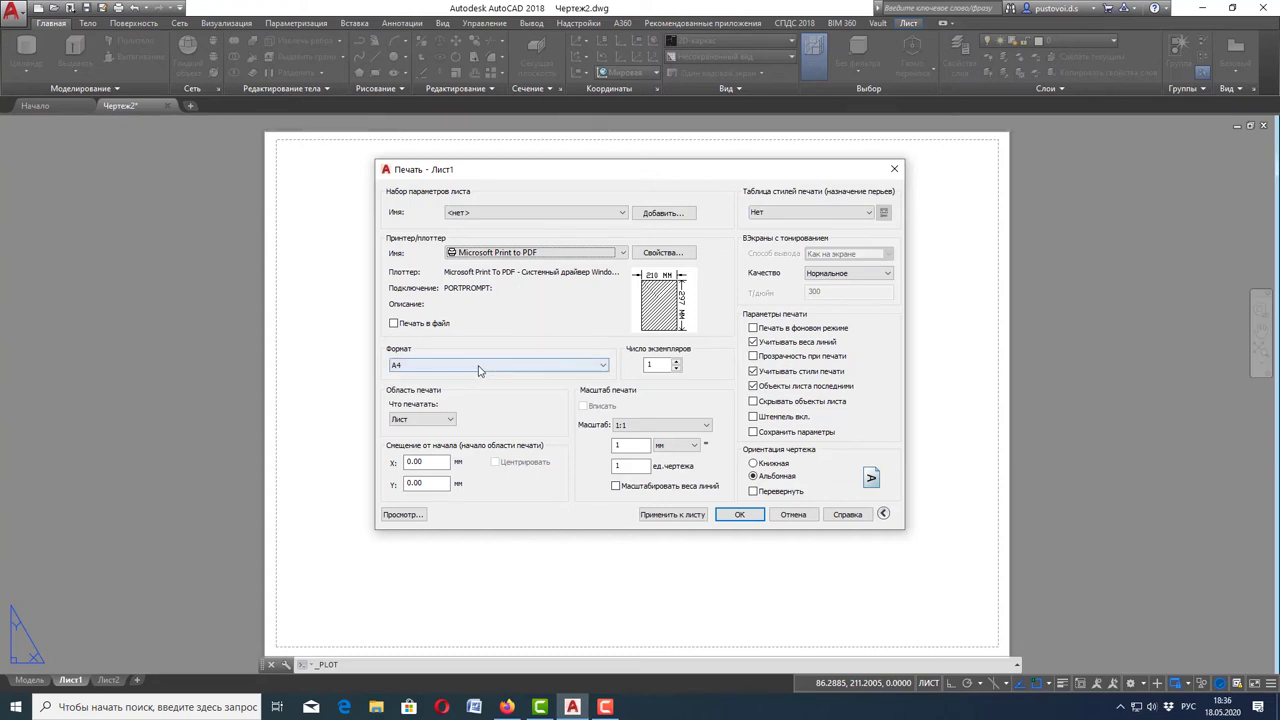
{"action": "left_click", "coordinate": [520, 365]}
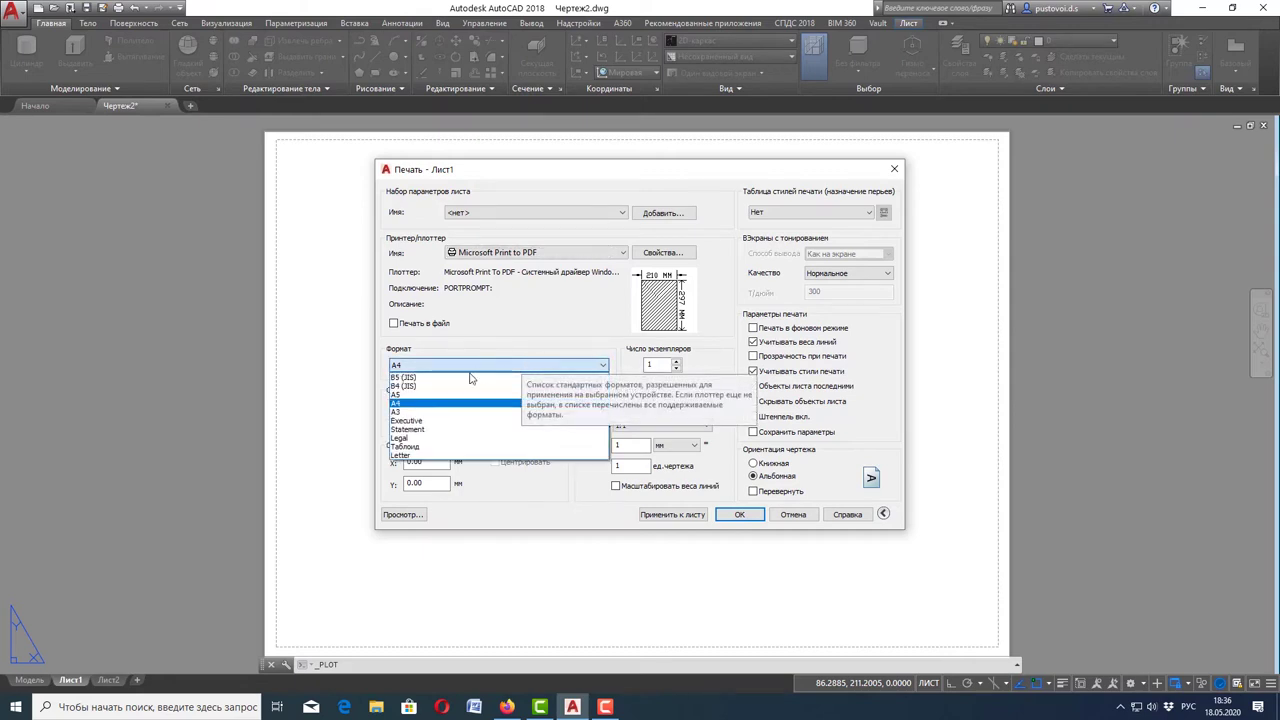
{"action": "left_click", "coordinate": [430, 412]}
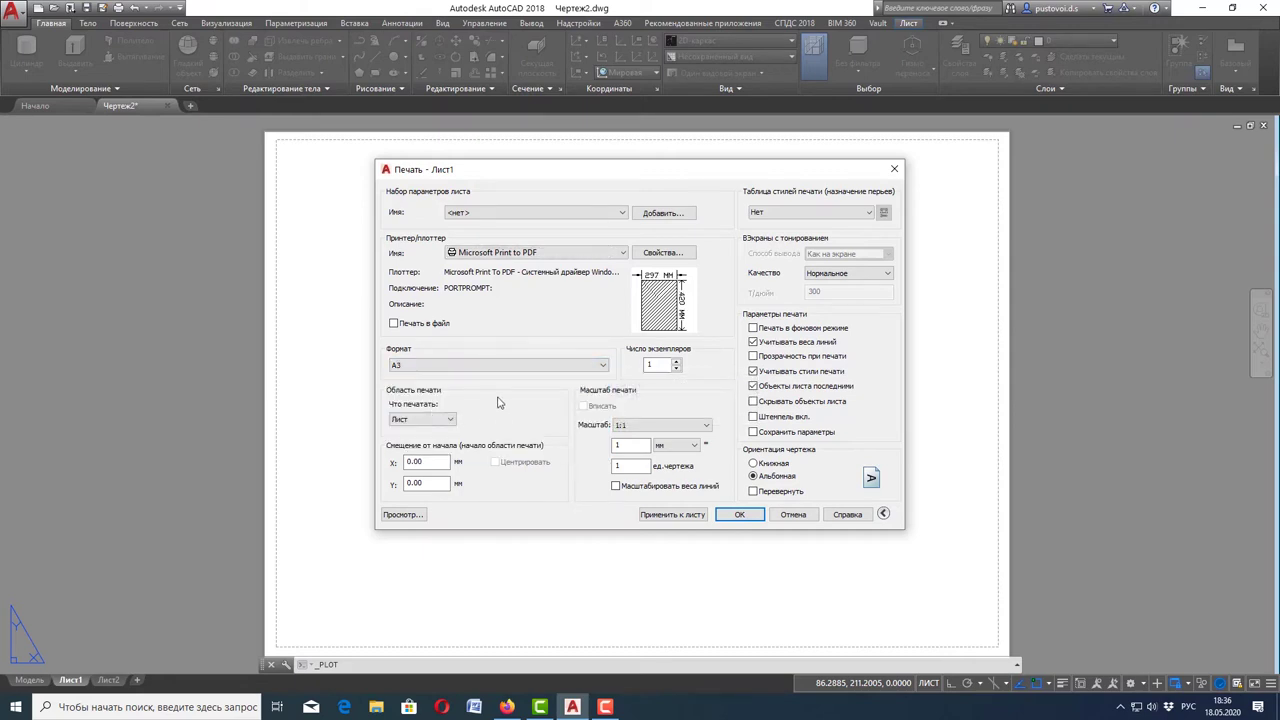
{"action": "left_click", "coordinate": [671, 515]}
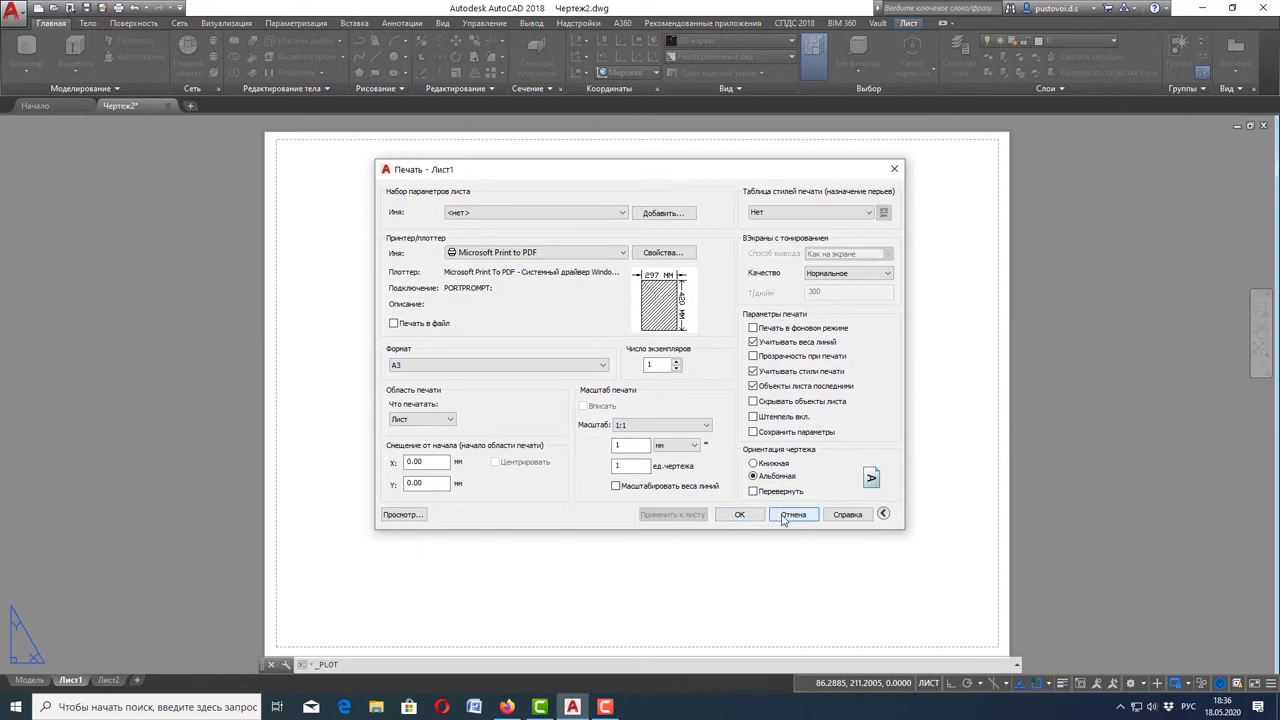
{"action": "left_click", "coordinate": [783, 516]}
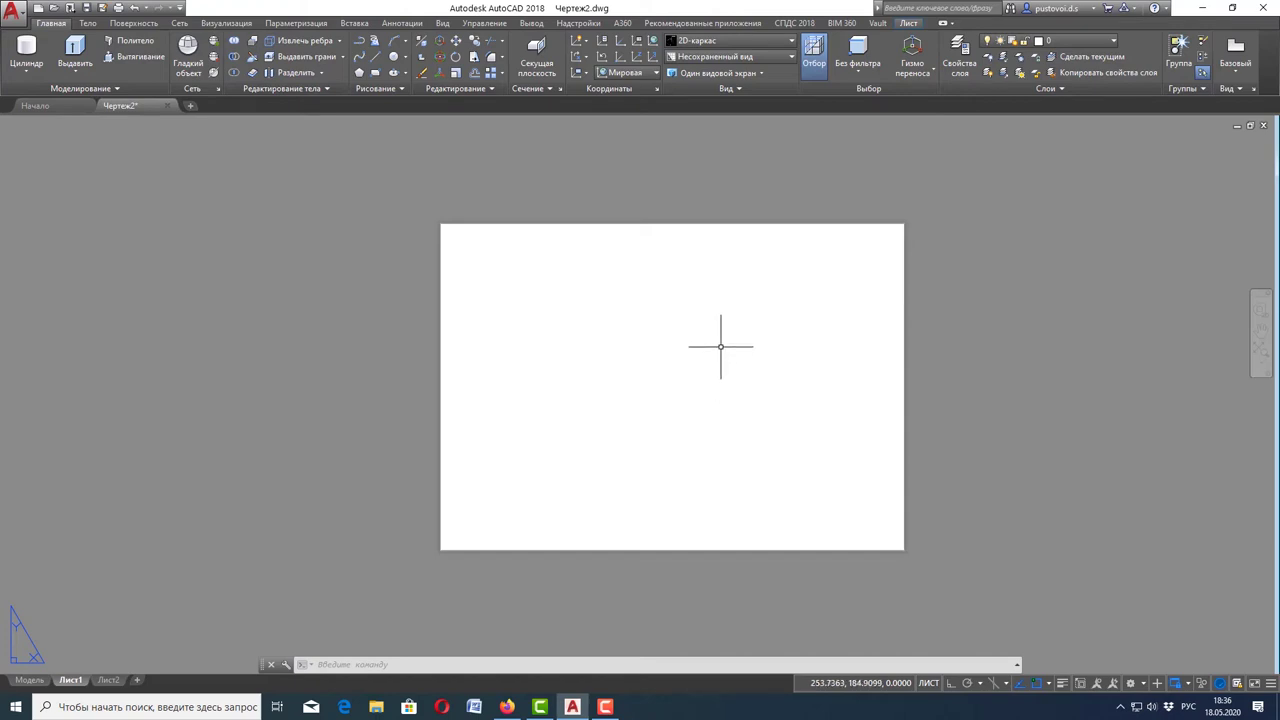
- Insert the 'A3 RU ГОСТ образец' drawing as a frame block on Лист1
{"action": "left_click", "coordinate": [355, 23]}
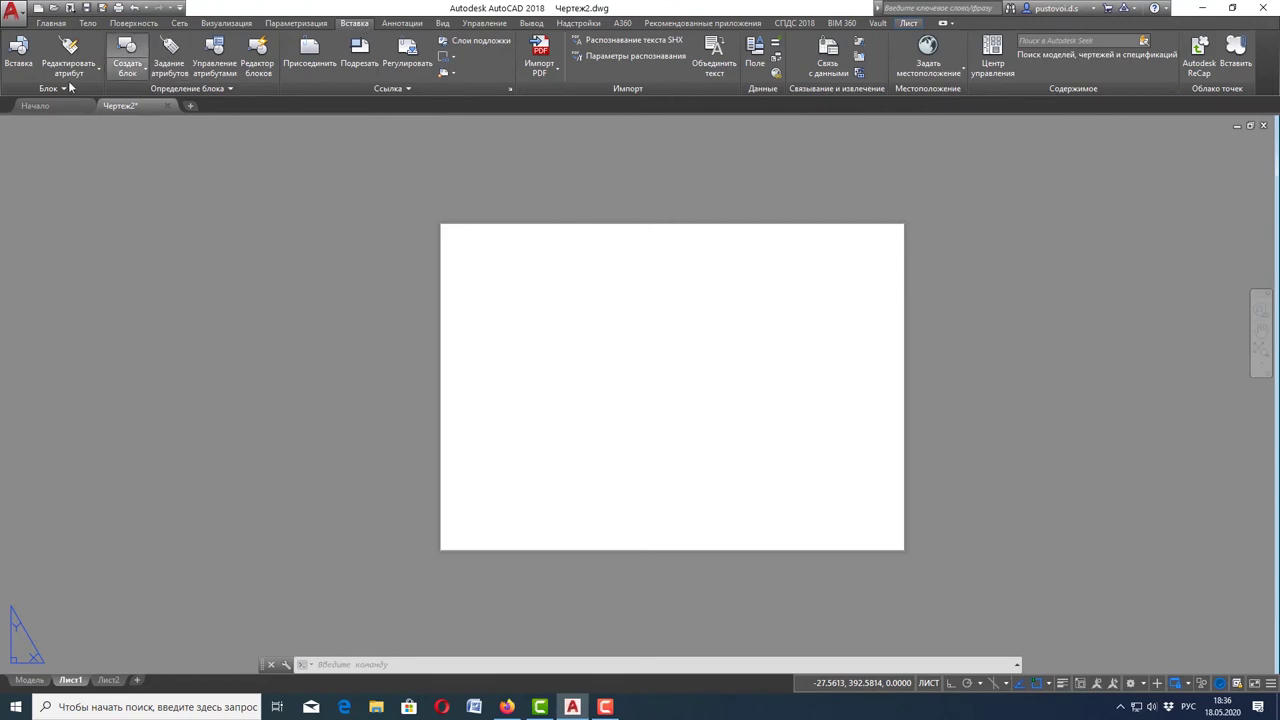
{"action": "left_click", "coordinate": [18, 46]}
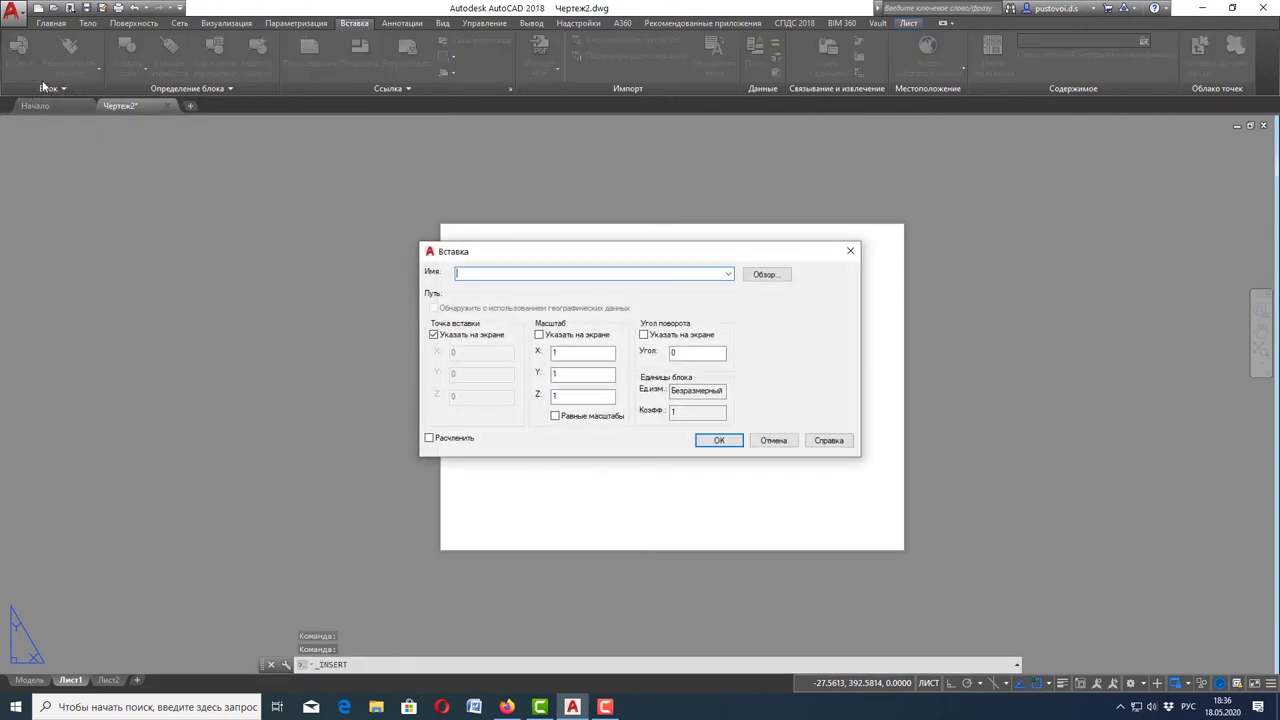
{"action": "left_click", "coordinate": [766, 275]}
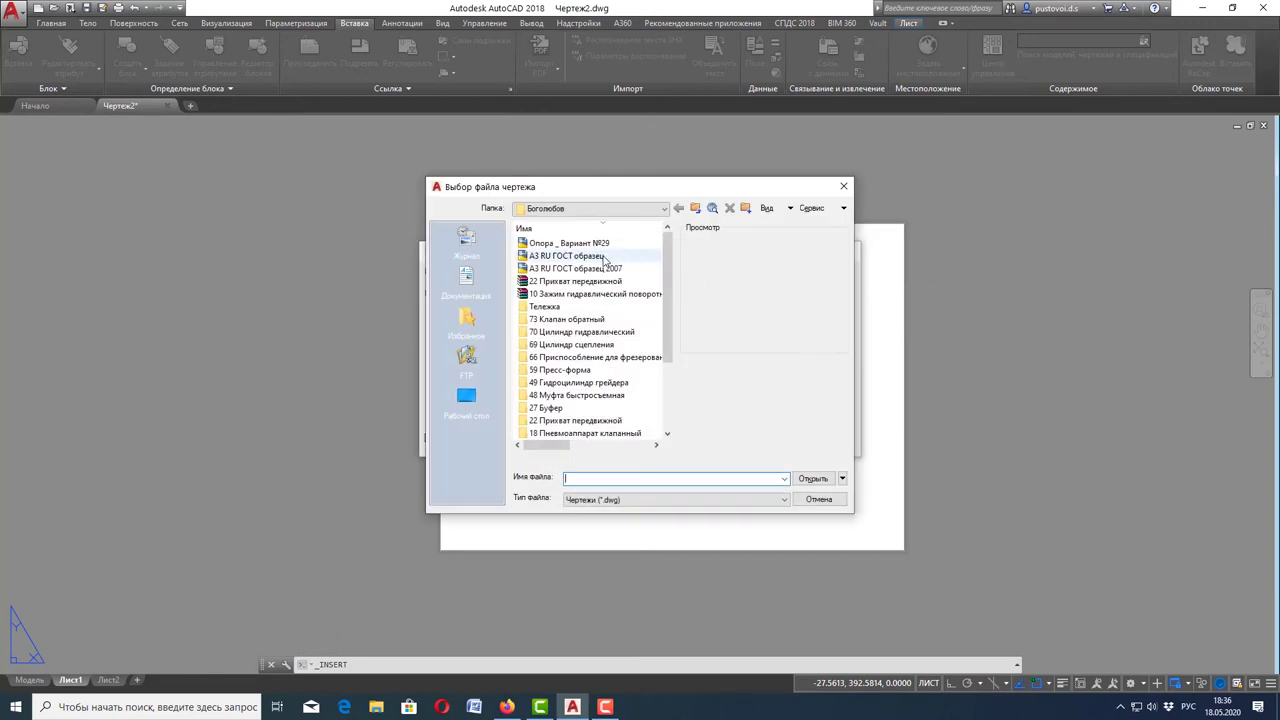
{"action": "left_click", "coordinate": [604, 257]}
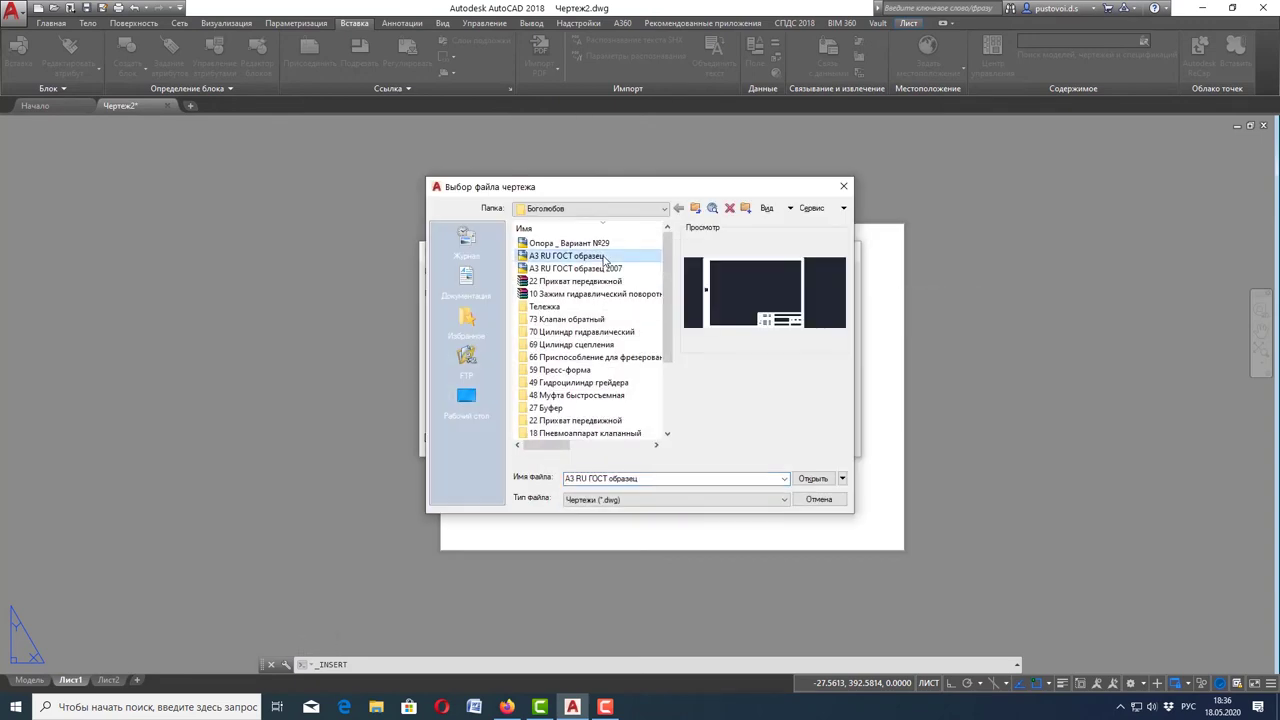
{"action": "left_click", "coordinate": [814, 479]}
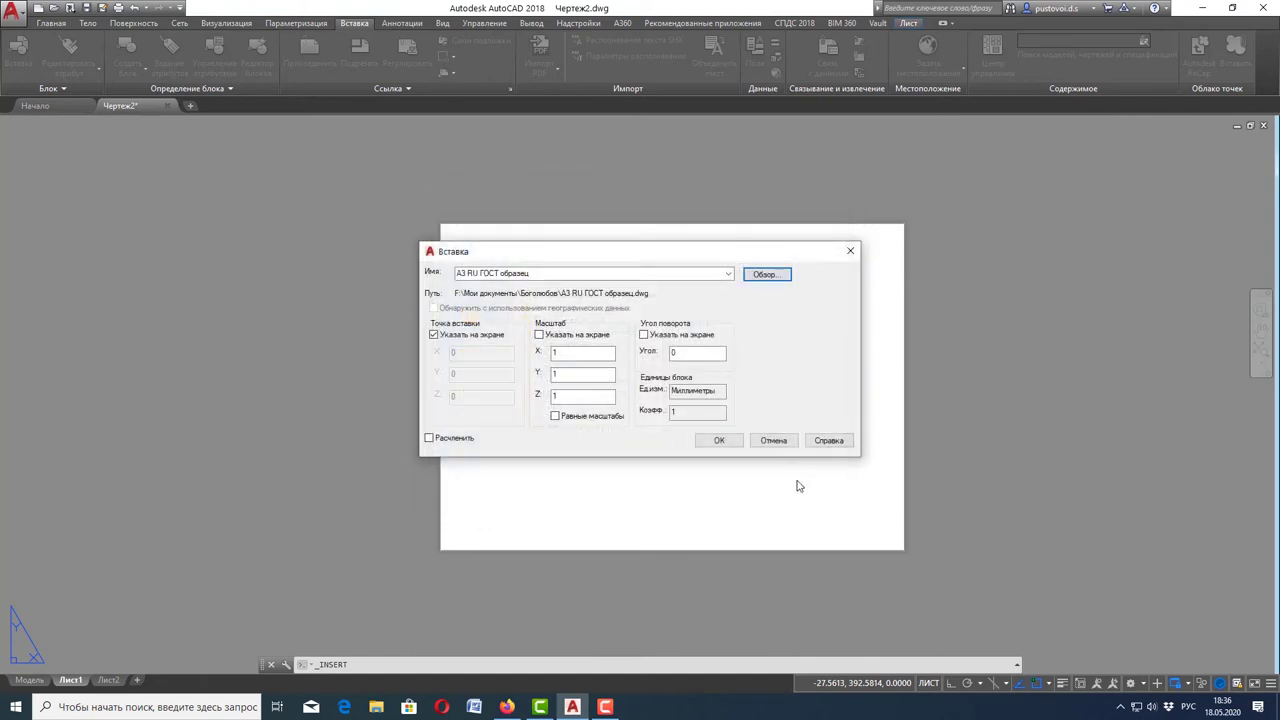
{"action": "left_click", "coordinate": [721, 444]}
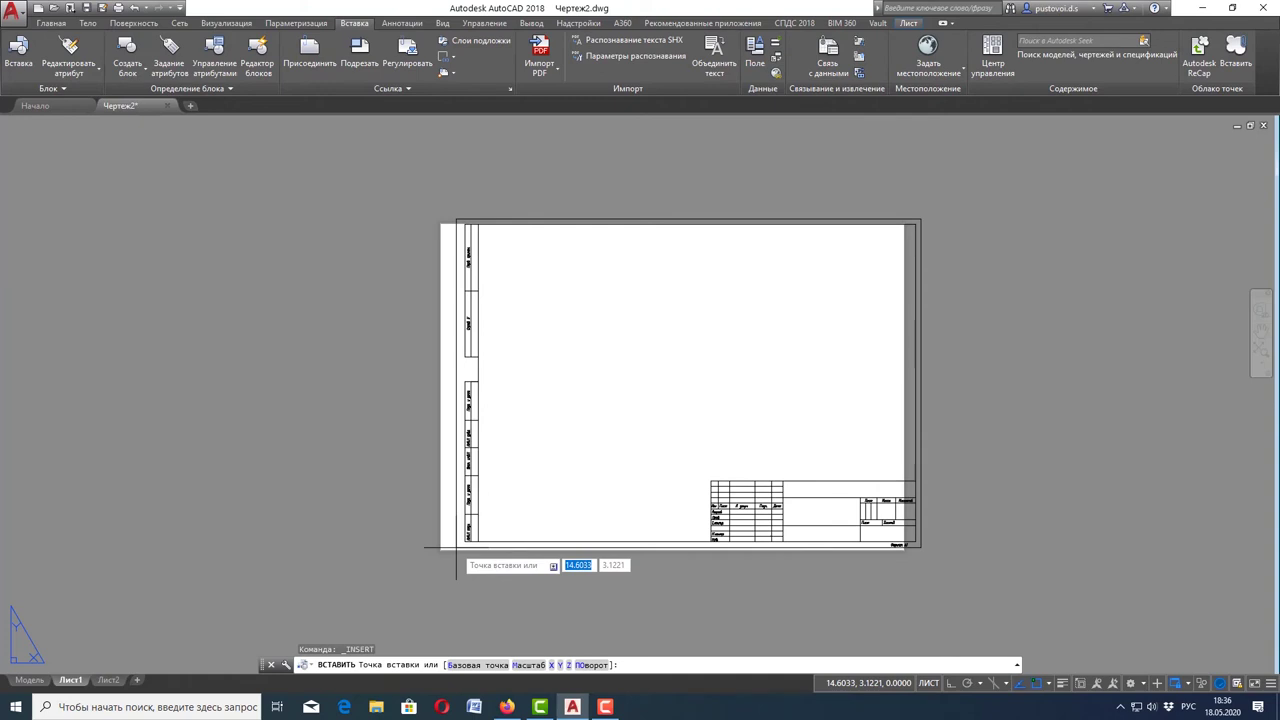
- Zoom to show the whole frame and title block, cancelling the leftover insert with Esc
{"action": "scroll", "coordinate": [455, 549], "scroll_direction": "up", "scroll_amount": 2}
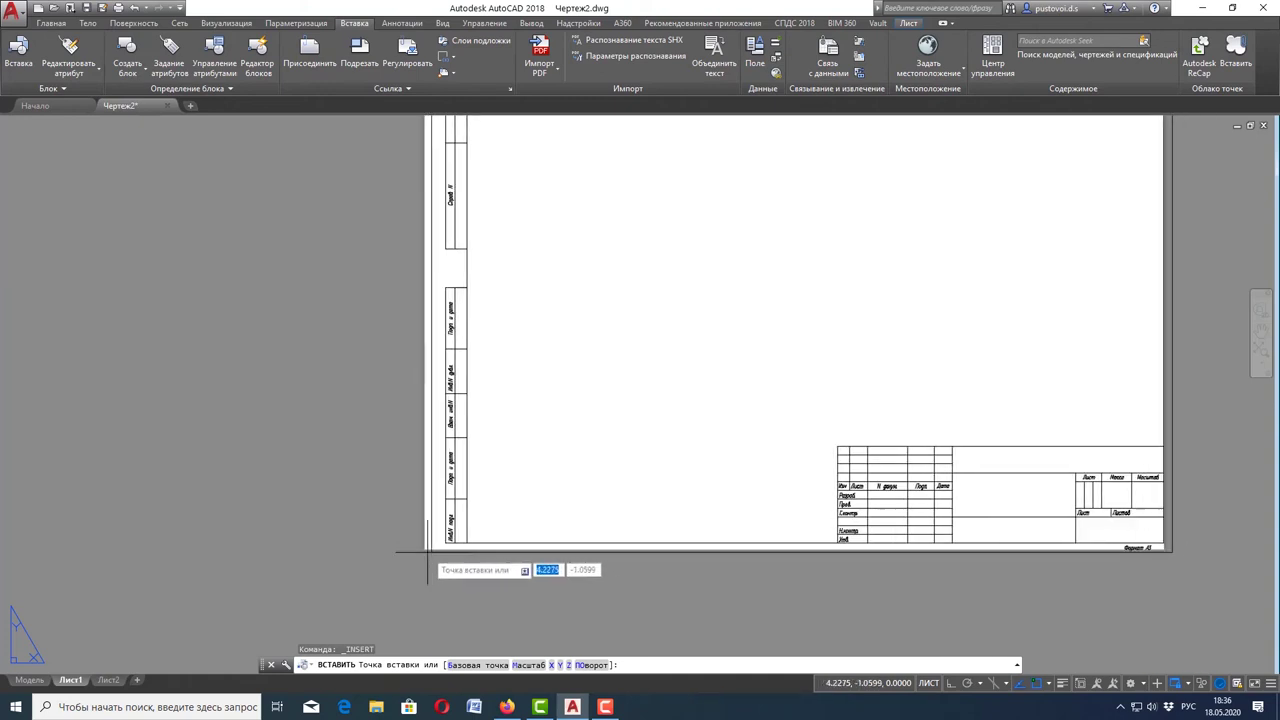
{"action": "scroll", "coordinate": [428, 551], "scroll_direction": "up", "scroll_amount": 2}
{"action": "scroll", "coordinate": [427, 551], "scroll_direction": "up", "scroll_amount": 2}
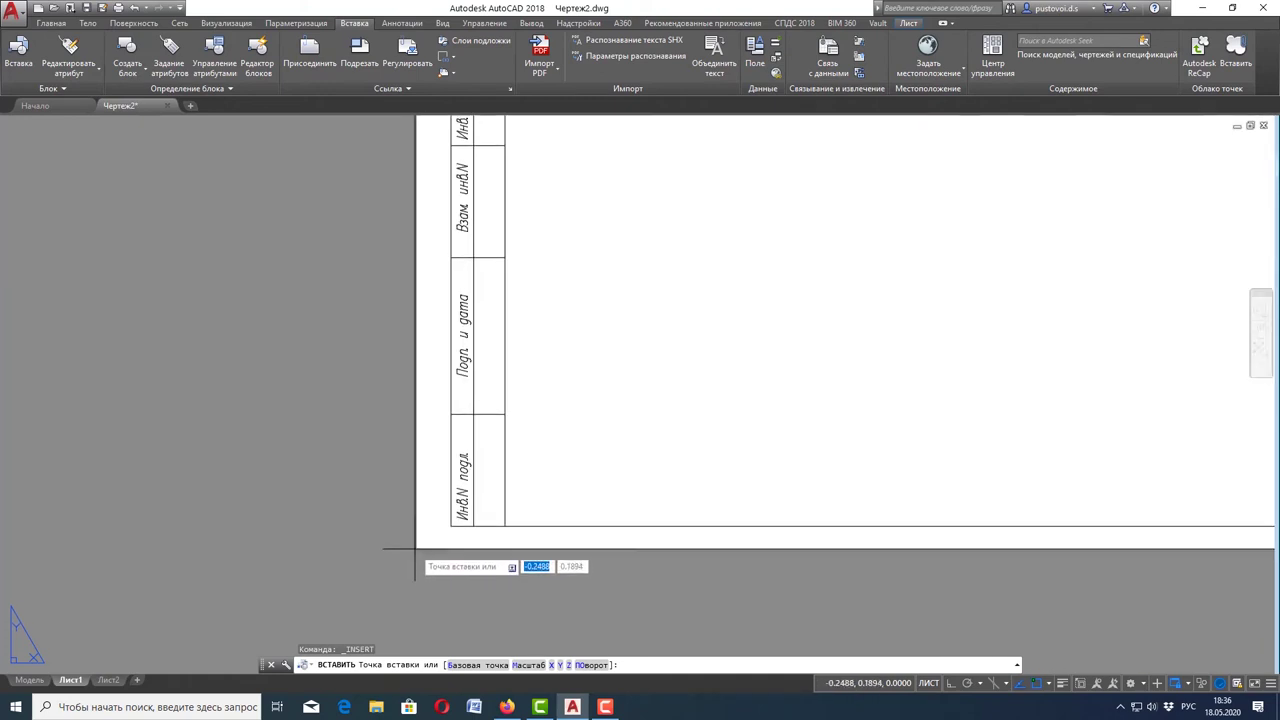
{"action": "scroll", "coordinate": [417, 549], "scroll_direction": "up", "scroll_amount": 2}
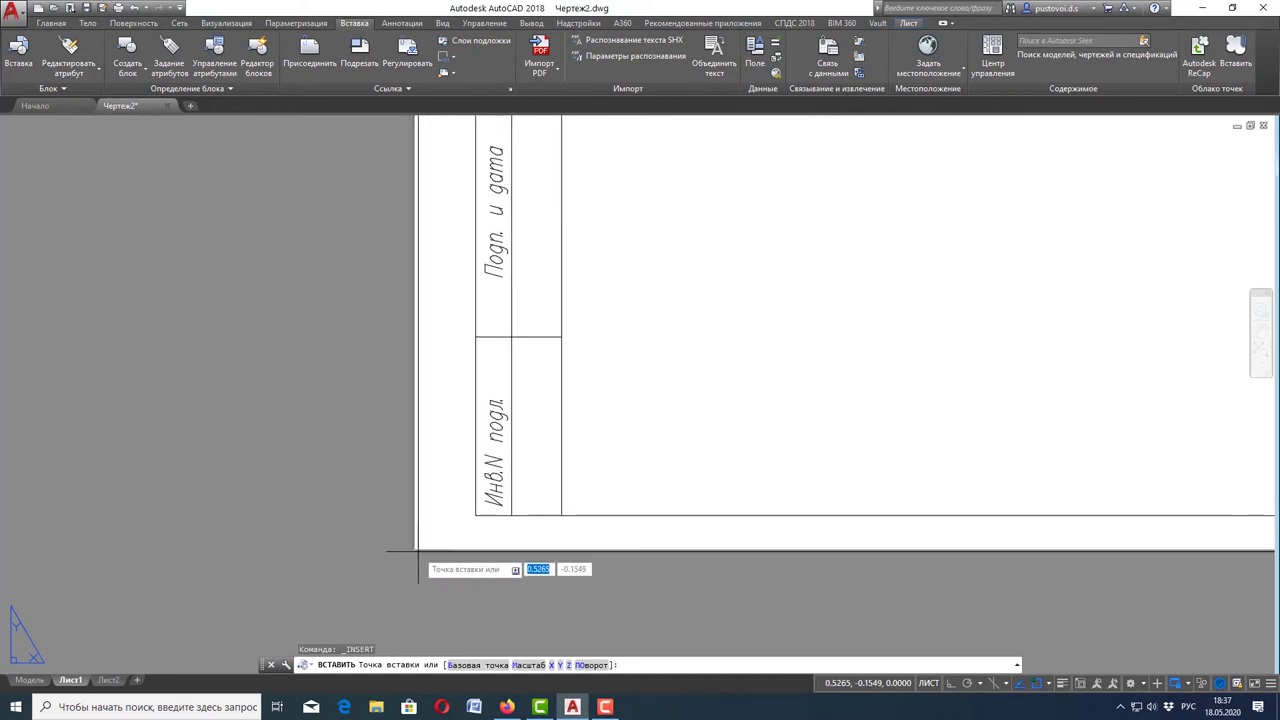
{"action": "scroll", "coordinate": [418, 549], "scroll_direction": "up", "scroll_amount": 5}
{"action": "scroll", "coordinate": [410, 548], "scroll_direction": "up", "scroll_amount": 2}
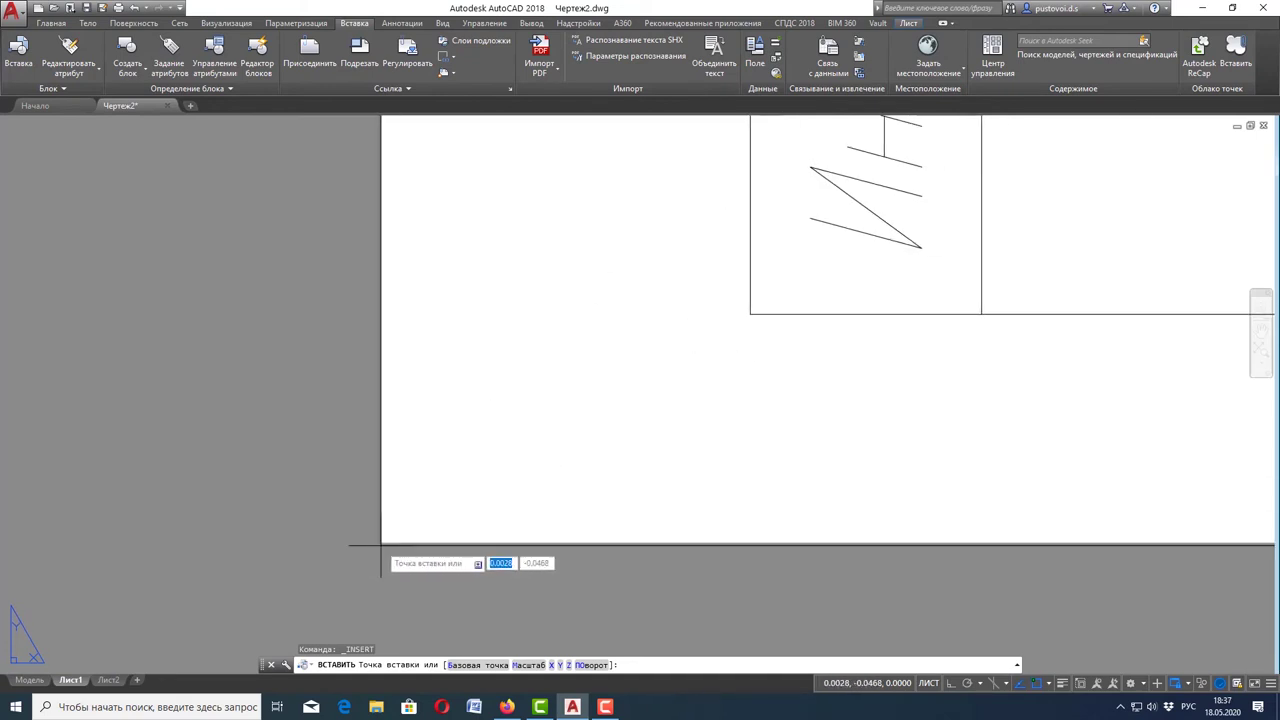
{"action": "scroll", "coordinate": [382, 545], "scroll_direction": "up", "scroll_amount": 3}
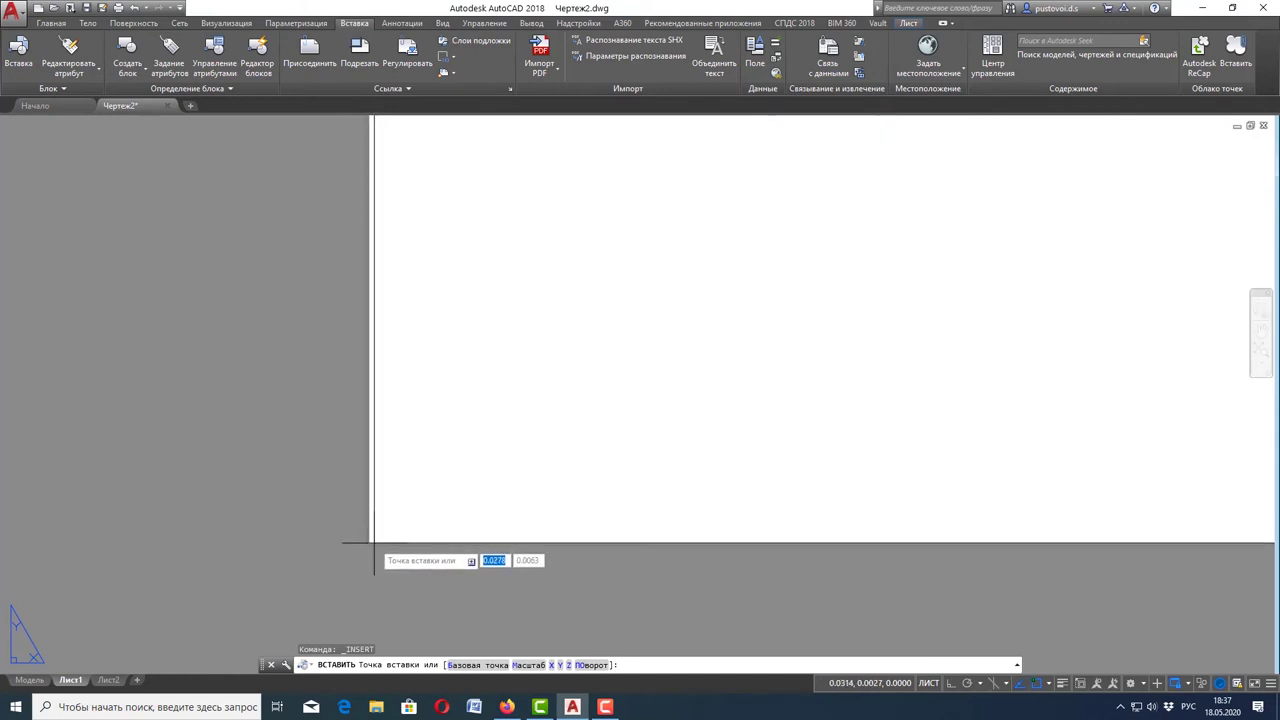
{"action": "scroll", "coordinate": [371, 545], "scroll_direction": "up", "scroll_amount": 1}
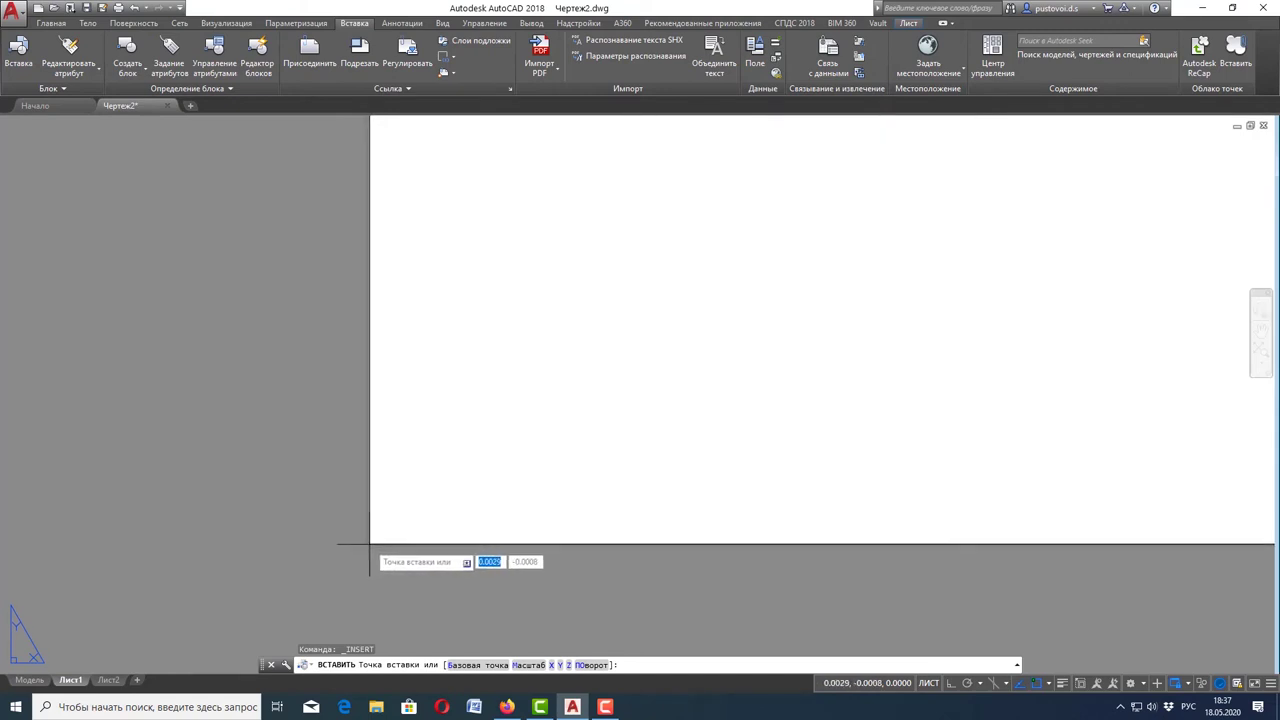
{"action": "left_click", "coordinate": [370, 545]}
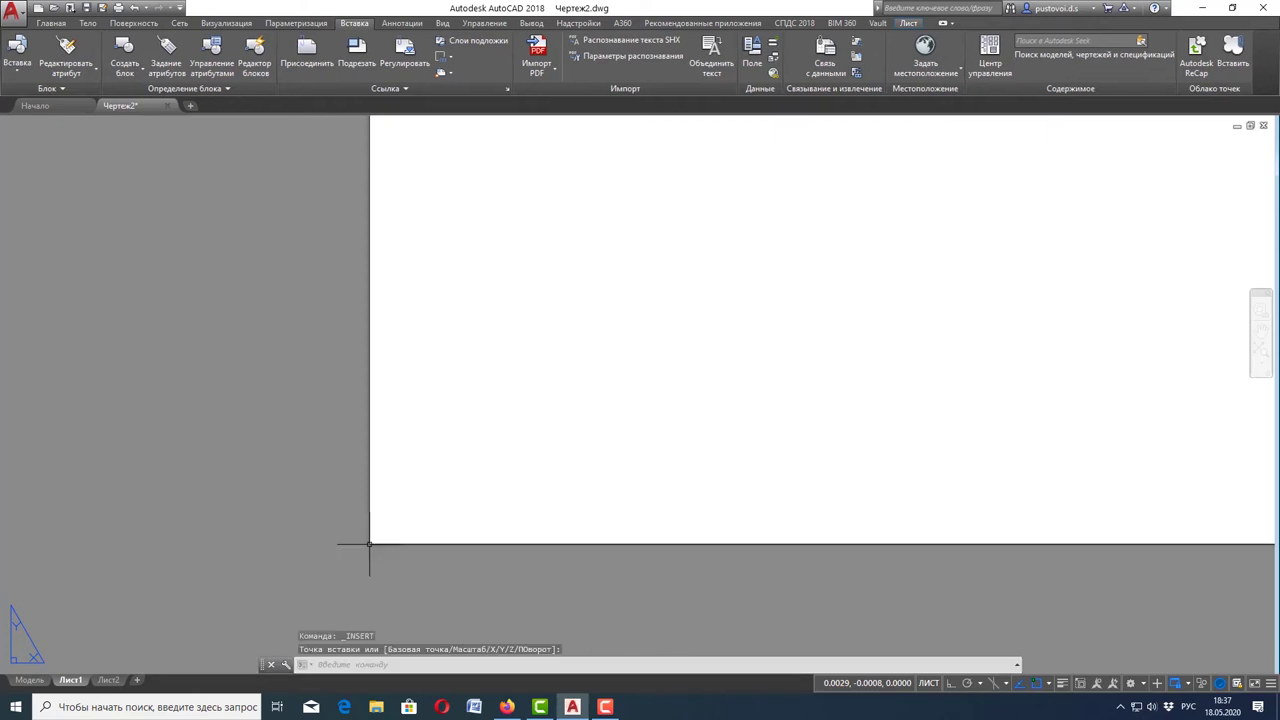
{"action": "scroll", "coordinate": [403, 514], "scroll_direction": "down", "scroll_amount": 2}
{"action": "scroll", "coordinate": [405, 512], "scroll_direction": "down", "scroll_amount": 2}
{"action": "scroll", "coordinate": [405, 512], "scroll_direction": "down", "scroll_amount": 3}
{"action": "scroll", "coordinate": [486, 409], "scroll_direction": "down", "scroll_amount": 3}
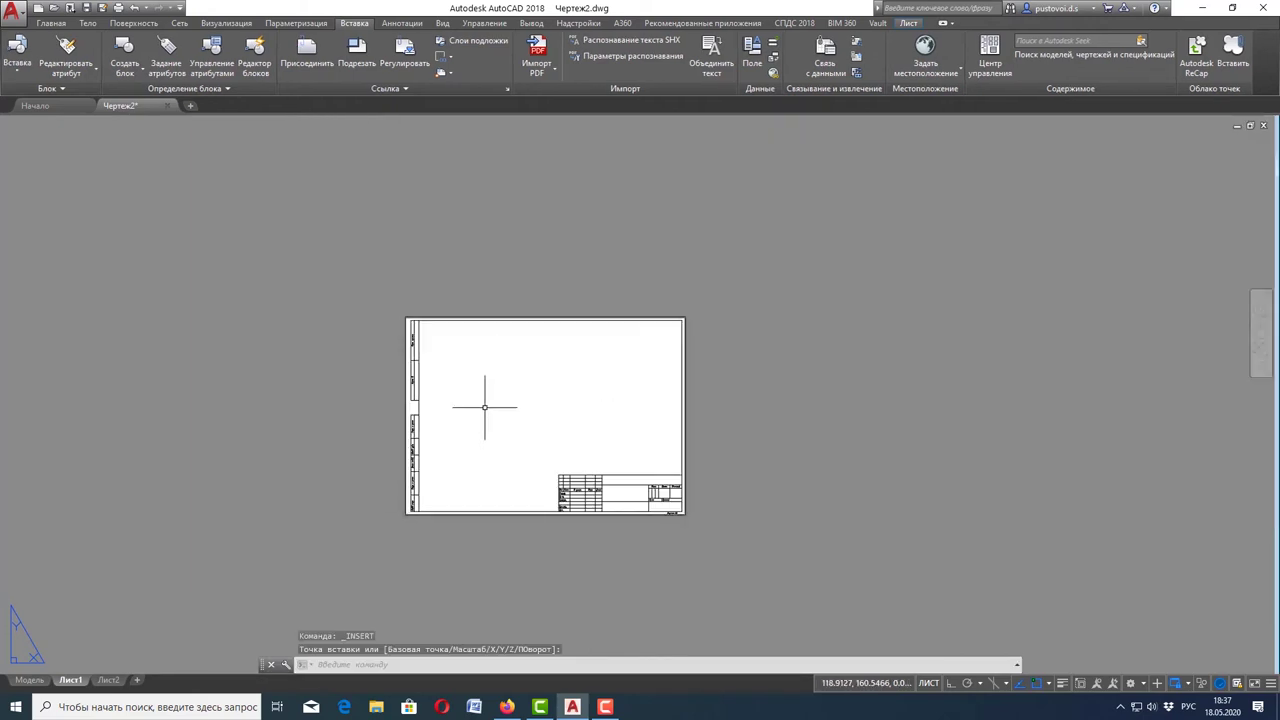
{"action": "scroll", "coordinate": [503, 437], "scroll_direction": "up", "scroll_amount": 2}
{"action": "key", "text": "Escape"}
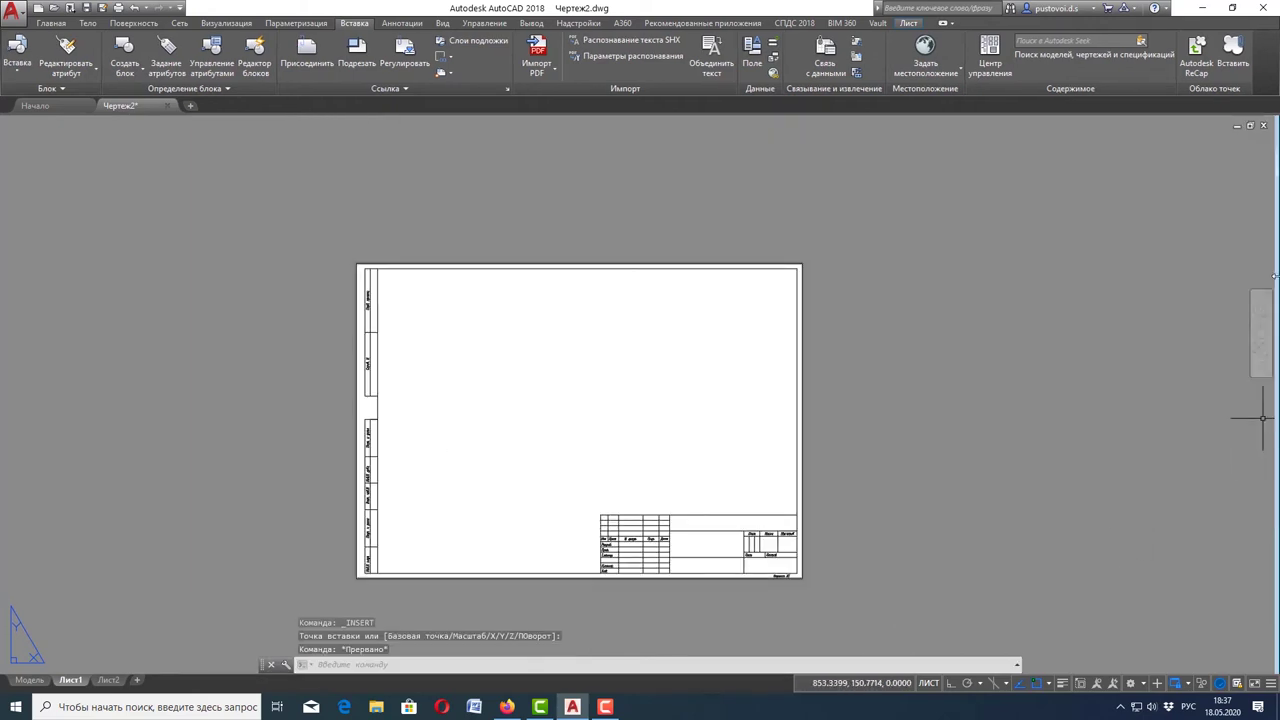
{"action": "left_click", "coordinate": [1259, 340]}
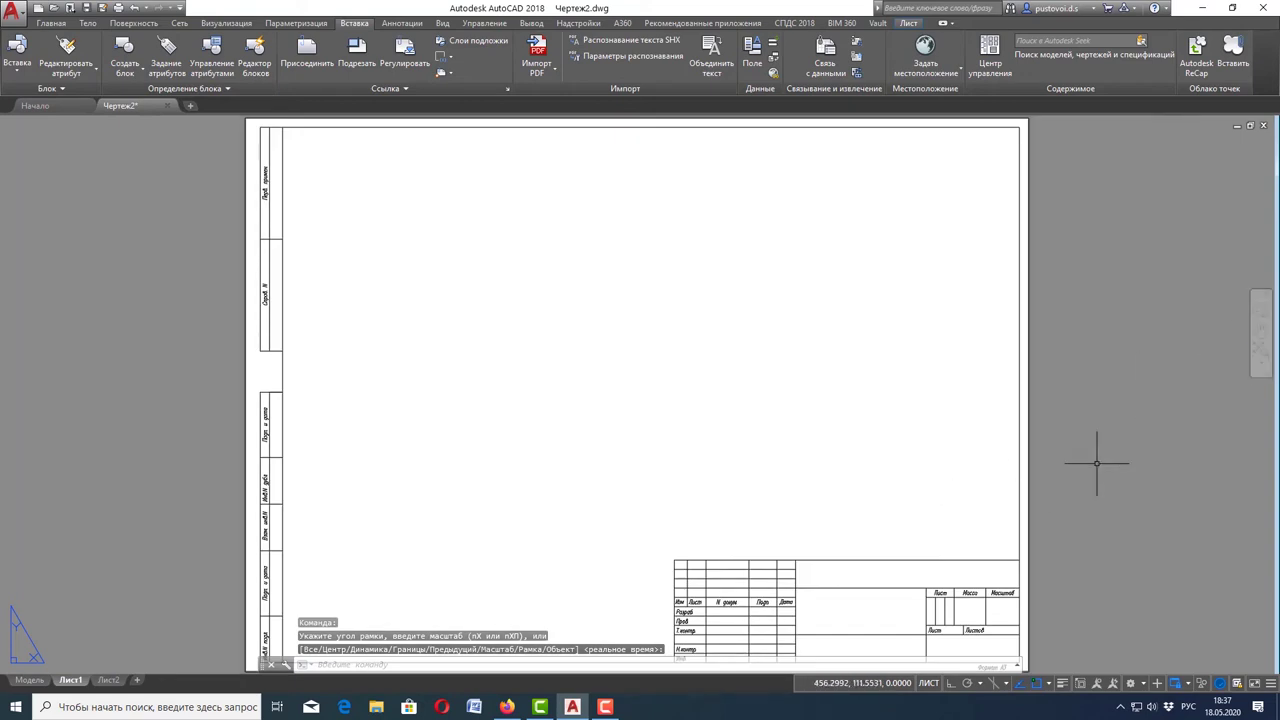
- Turn on lineweight display so the A3 border and title block show their real thickness
{"action": "left_click", "coordinate": [1062, 684]}
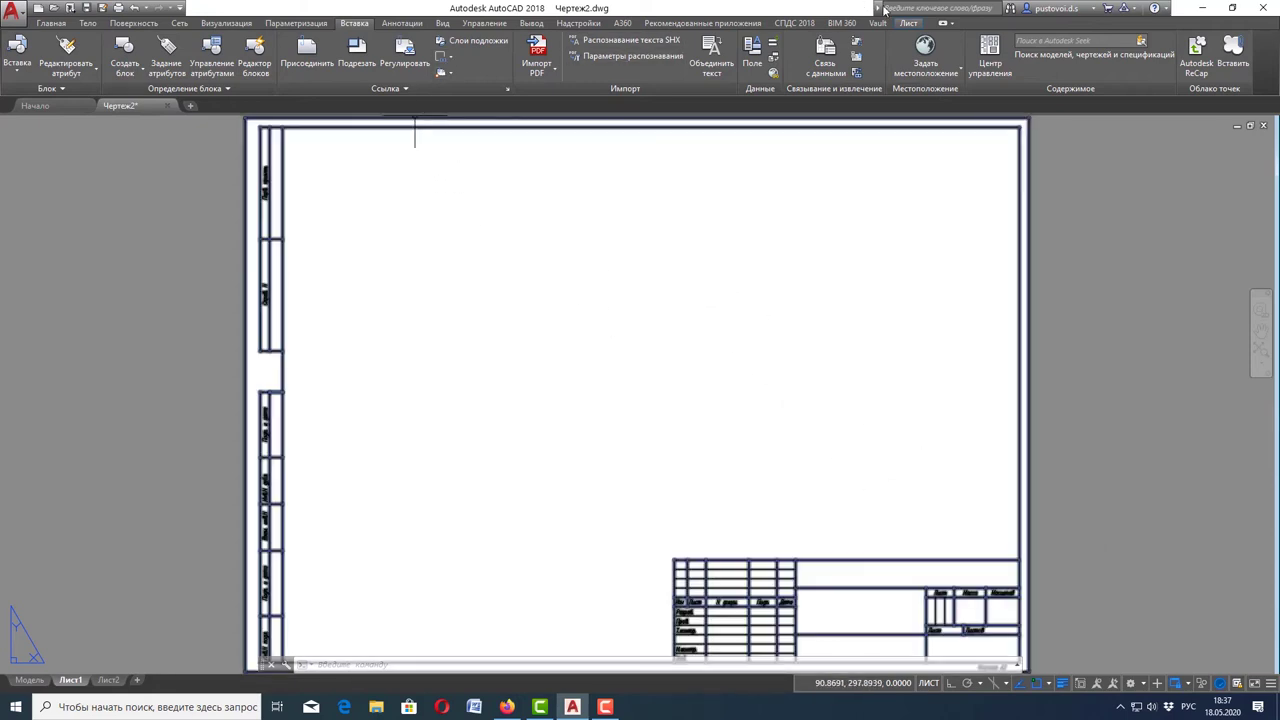
{"action": "left_click", "coordinate": [908, 23]}
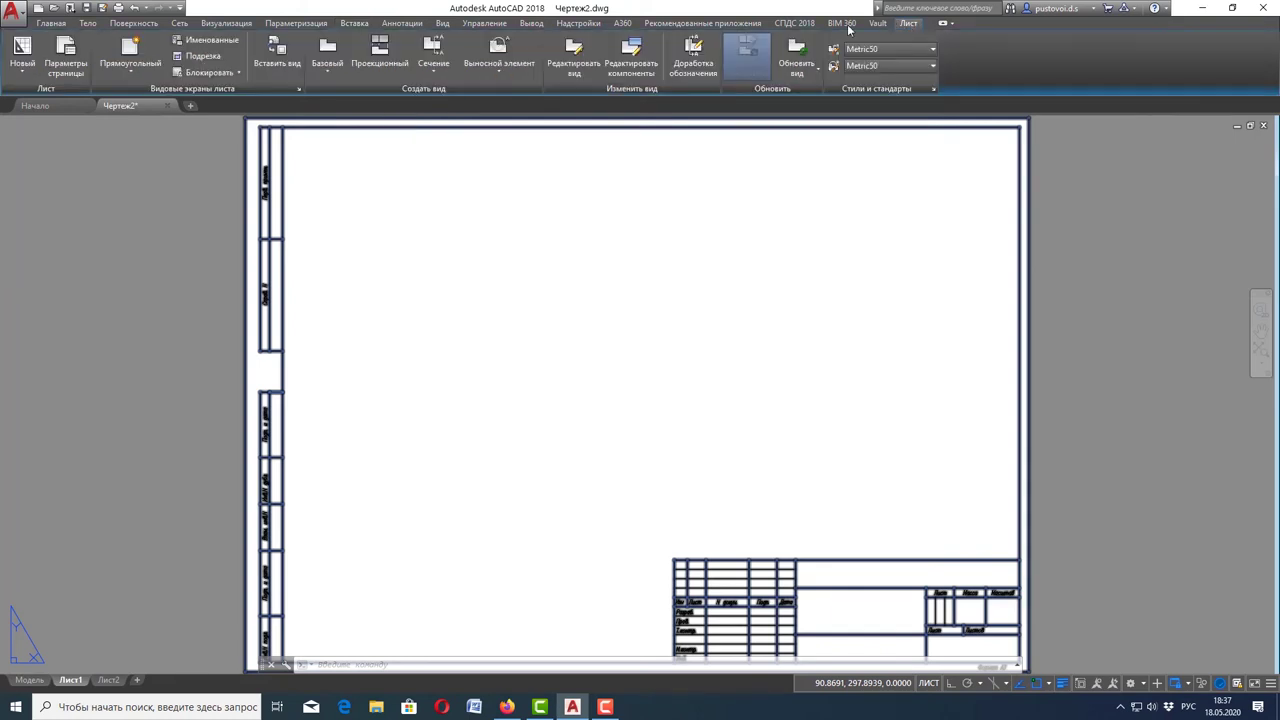
- Create a base front view of the housing from model space at the sheet's upper left
{"action": "left_click", "coordinate": [333, 75]}
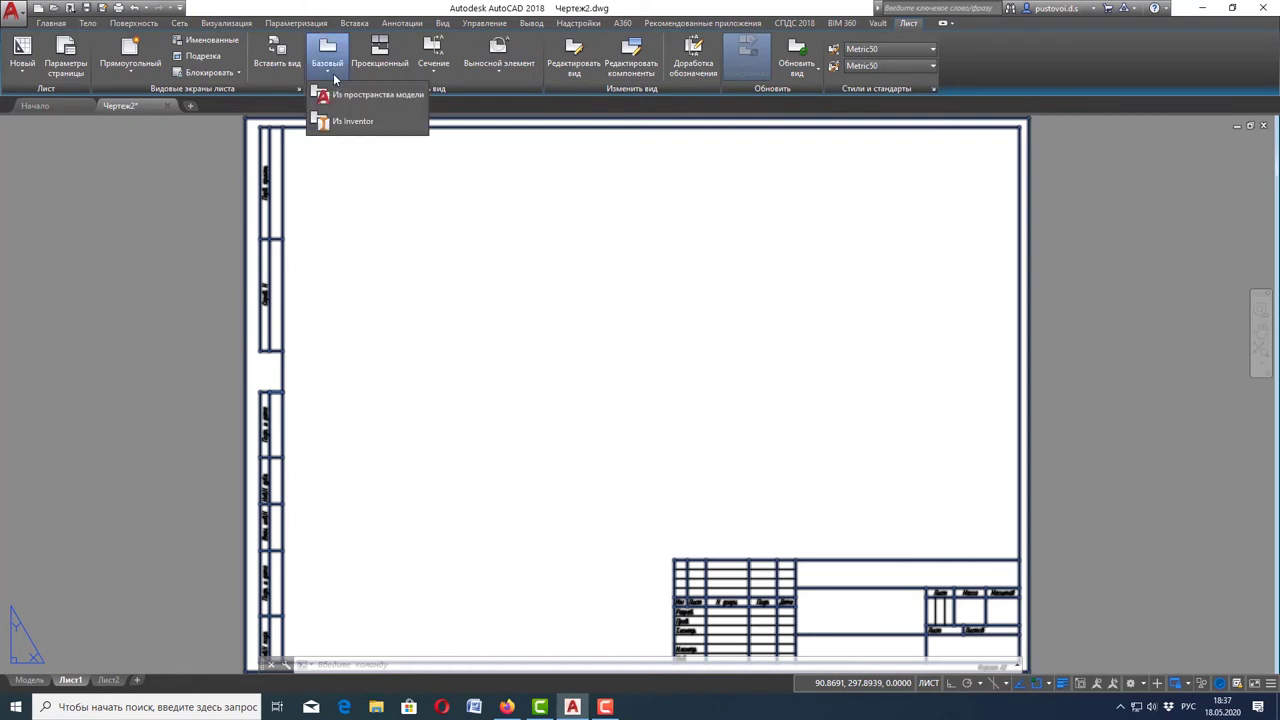
{"action": "left_click", "coordinate": [333, 73]}
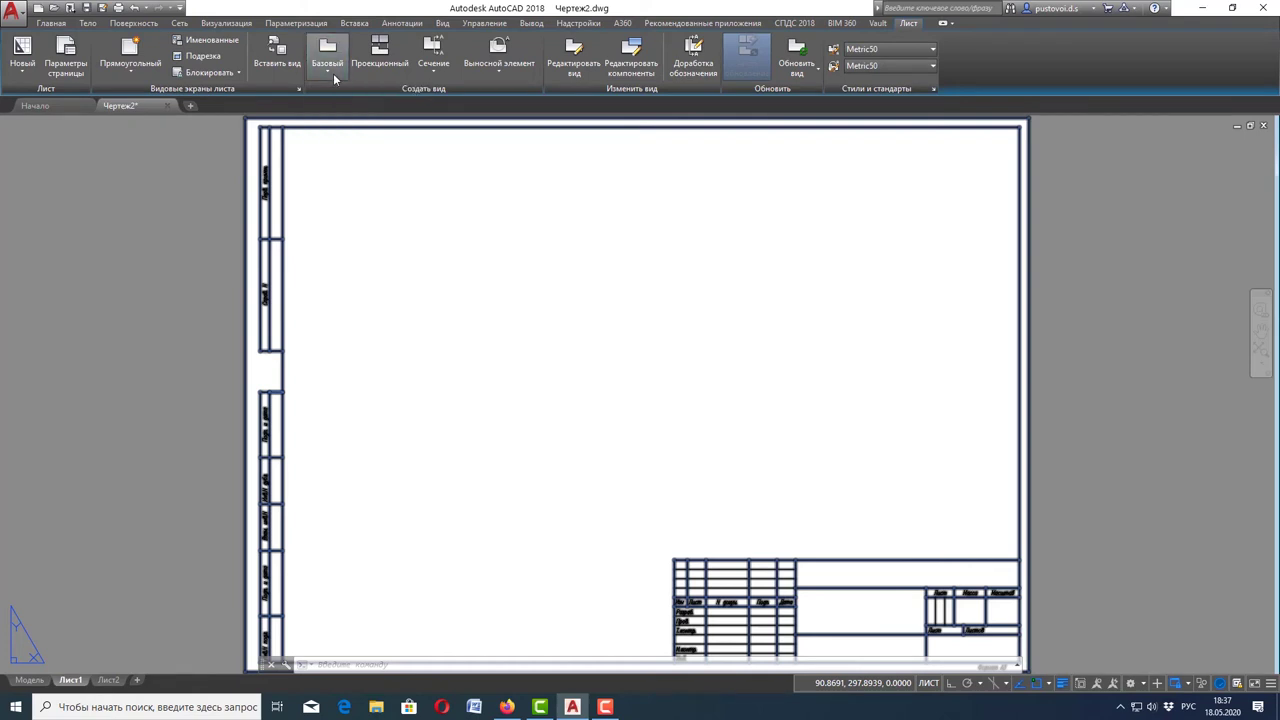
{"action": "left_click", "coordinate": [334, 75]}
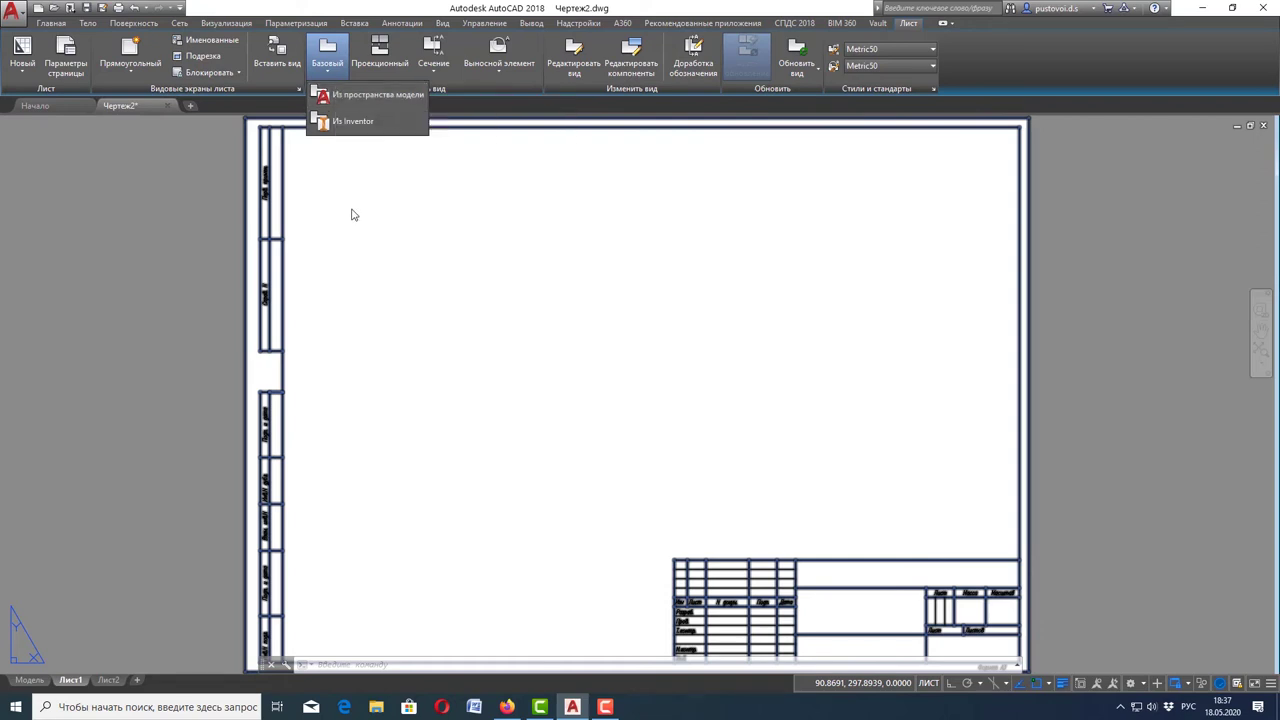
{"action": "left_click", "coordinate": [370, 94]}
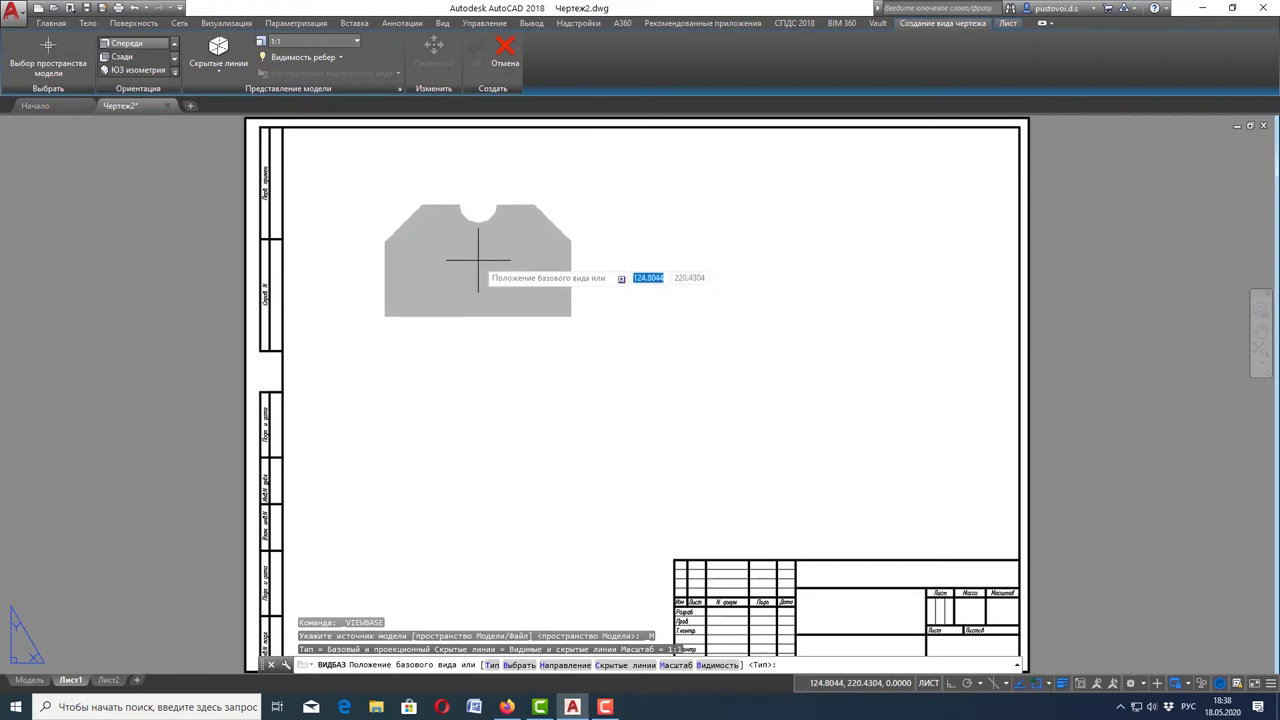
{"action": "left_click", "coordinate": [483, 267]}
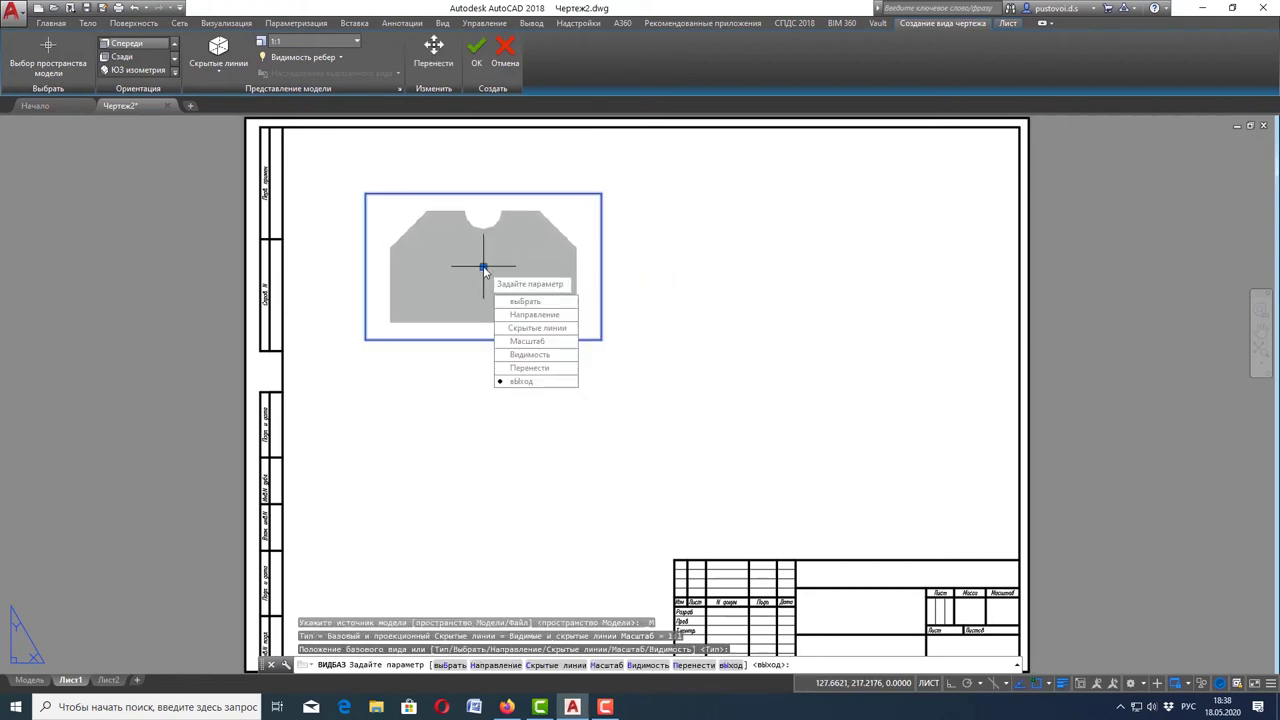
{"action": "key", "text": "Return"}
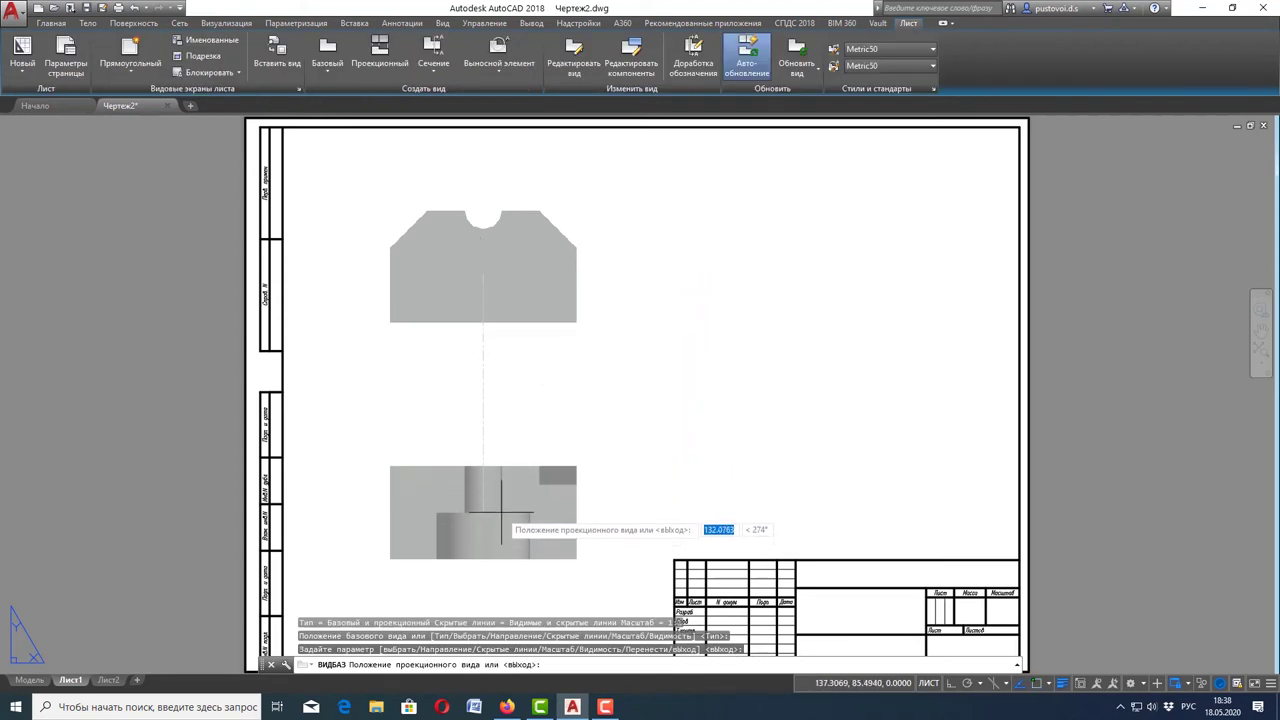
- Project a view below, a side view to the right and an isometric view at lower right
{"action": "left_click", "coordinate": [501, 506]}
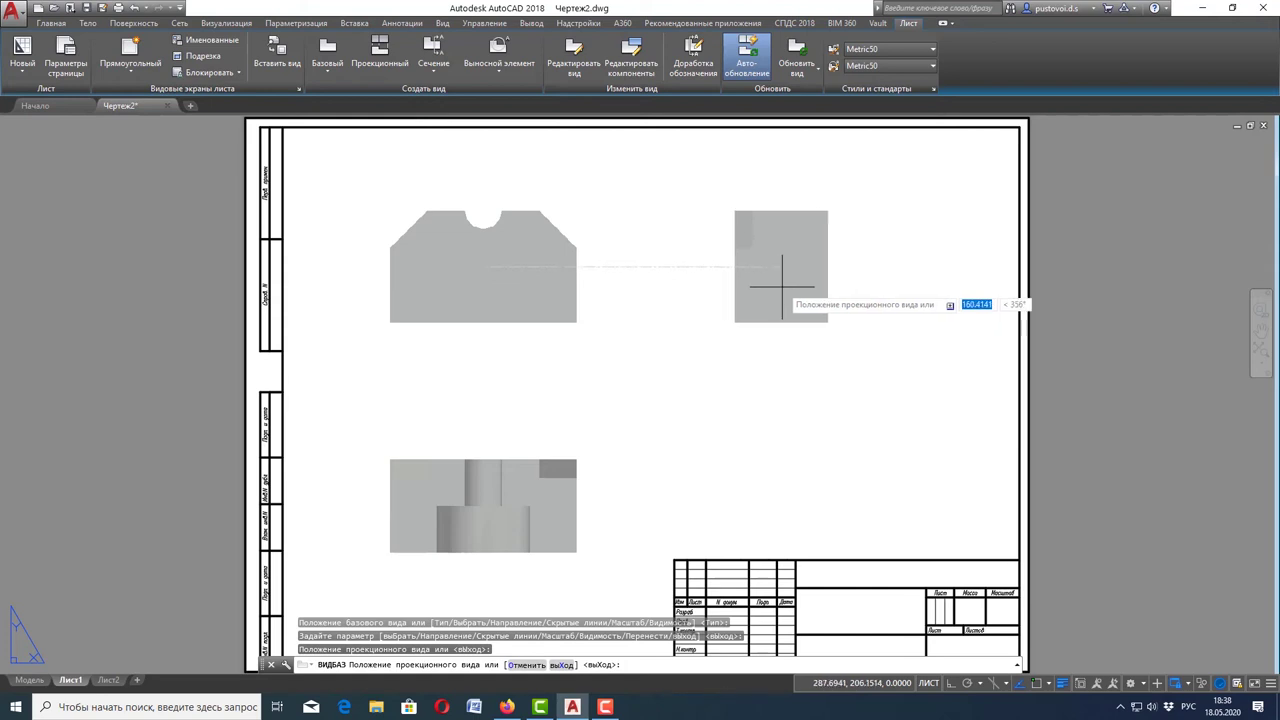
{"action": "left_click", "coordinate": [781, 285]}
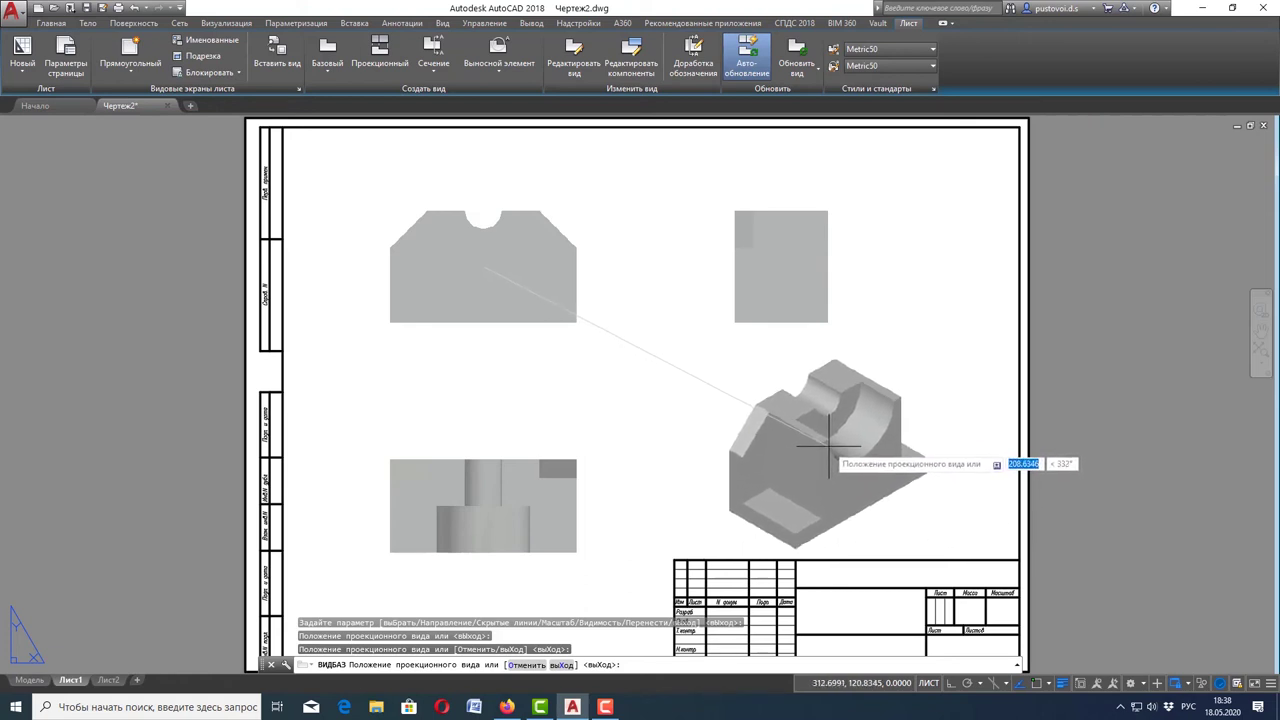
{"action": "left_click", "coordinate": [828, 446]}
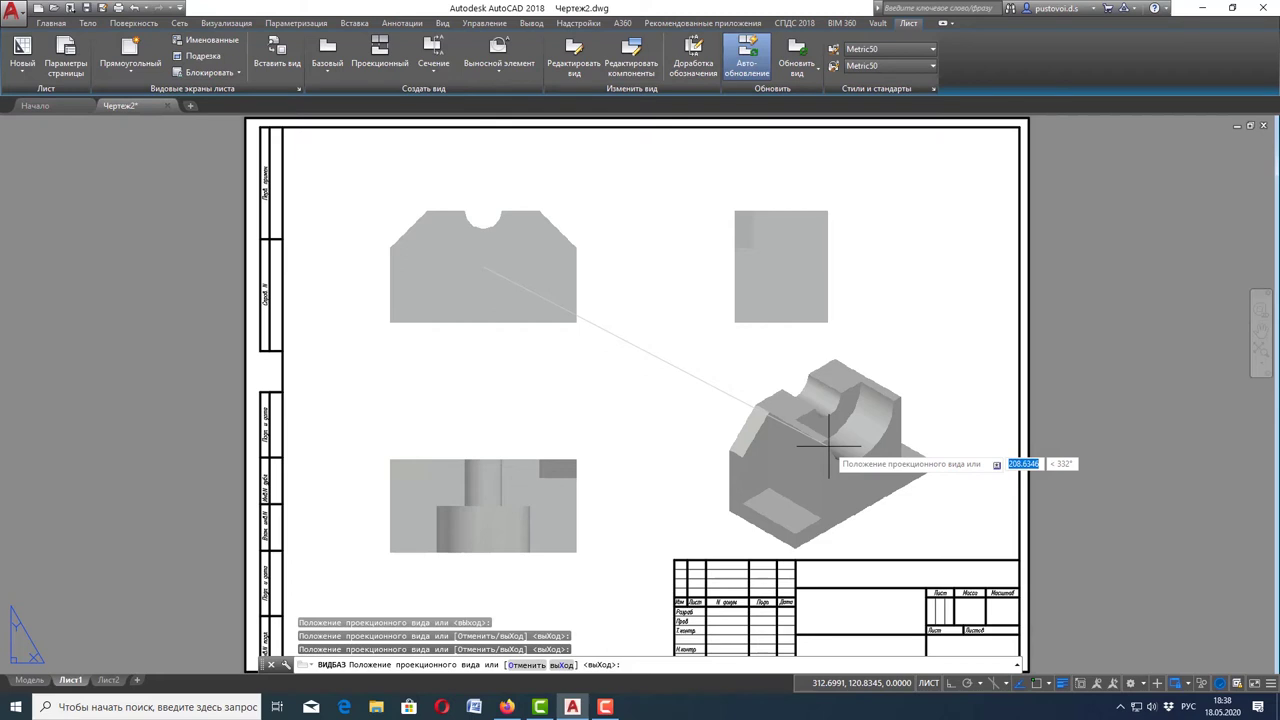
{"action": "key", "text": "Return"}
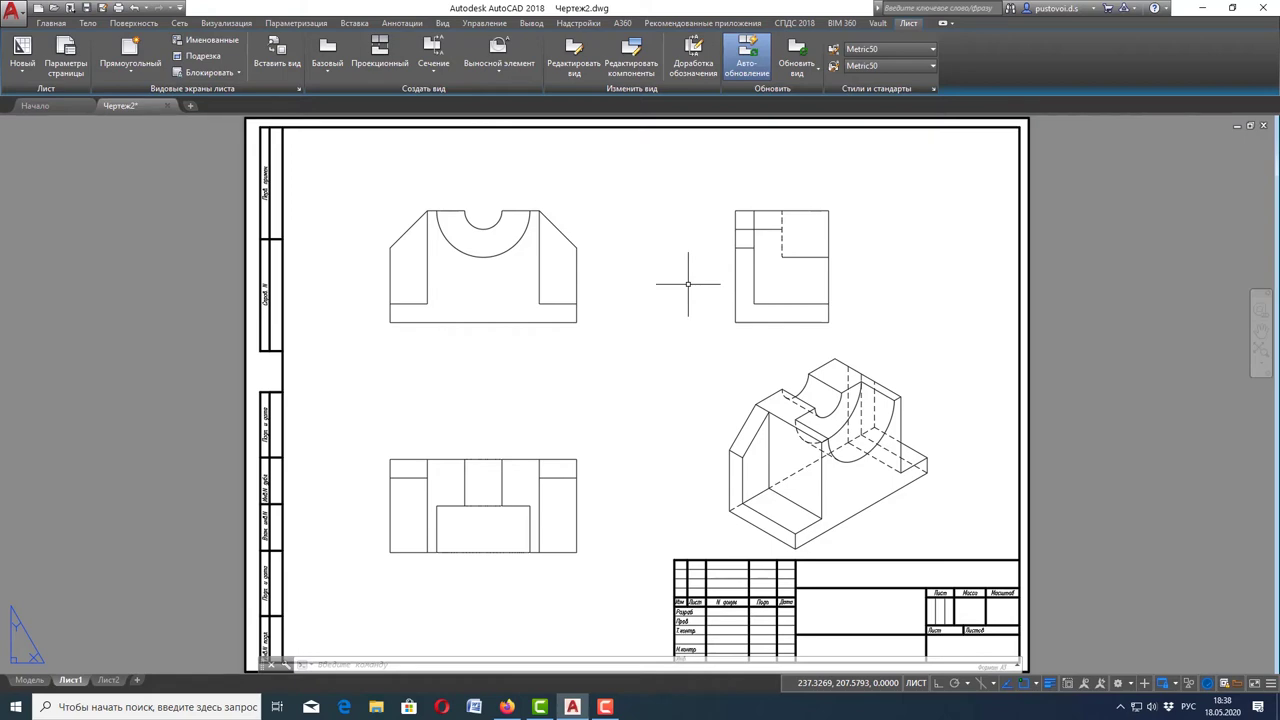
- Zoom so the whole A3 sheet with its four housing views fills the window
{"action": "scroll", "coordinate": [700, 280], "scroll_direction": "up", "scroll_amount": 5}
{"action": "scroll", "coordinate": [749, 337], "scroll_direction": "down", "scroll_amount": 6}
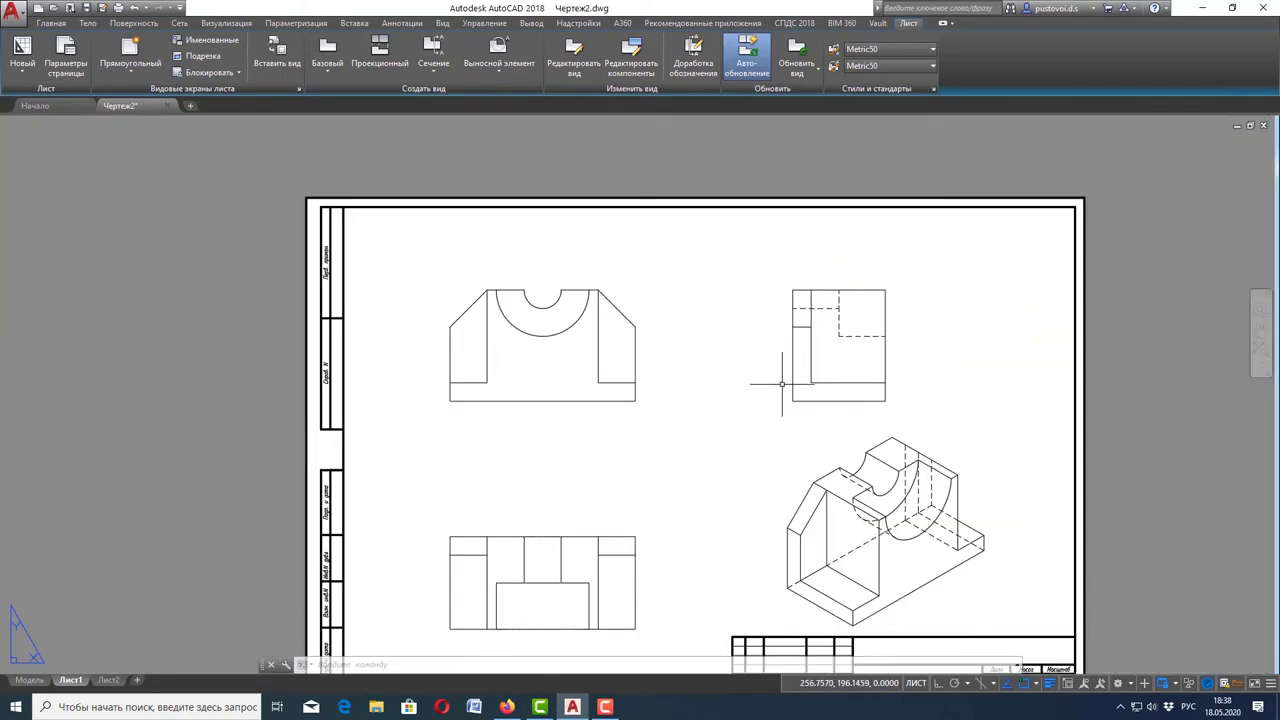
{"action": "scroll", "coordinate": [766, 366], "scroll_direction": "up", "scroll_amount": 2}
{"action": "scroll", "coordinate": [770, 271], "scroll_direction": "down", "scroll_amount": 1}
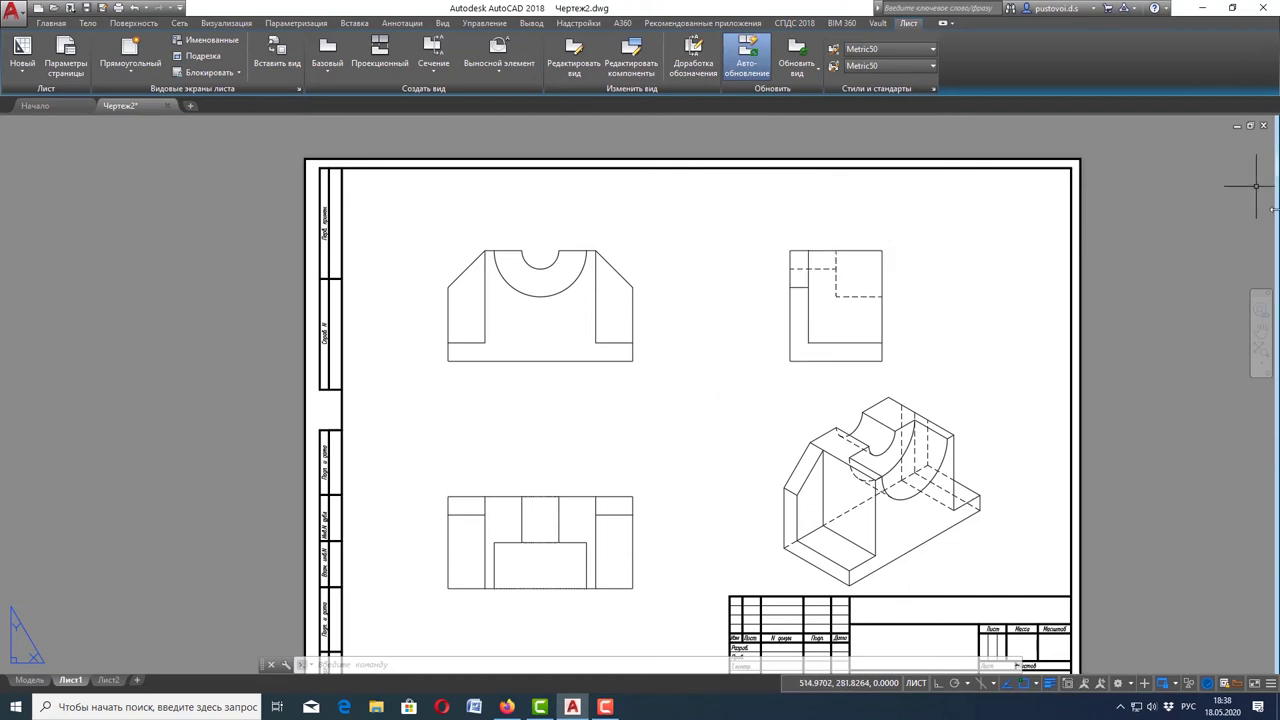
{"action": "left_click", "coordinate": [1261, 358]}
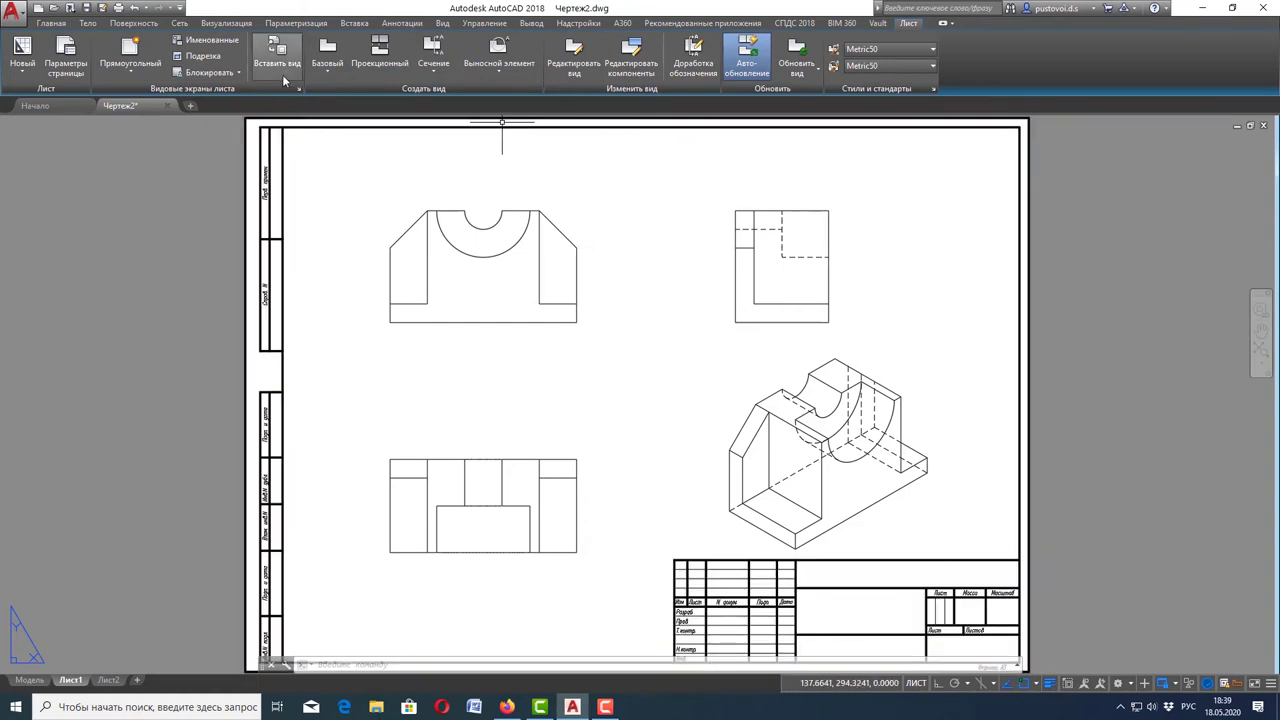
{"action": "left_click", "coordinate": [55, 24]}
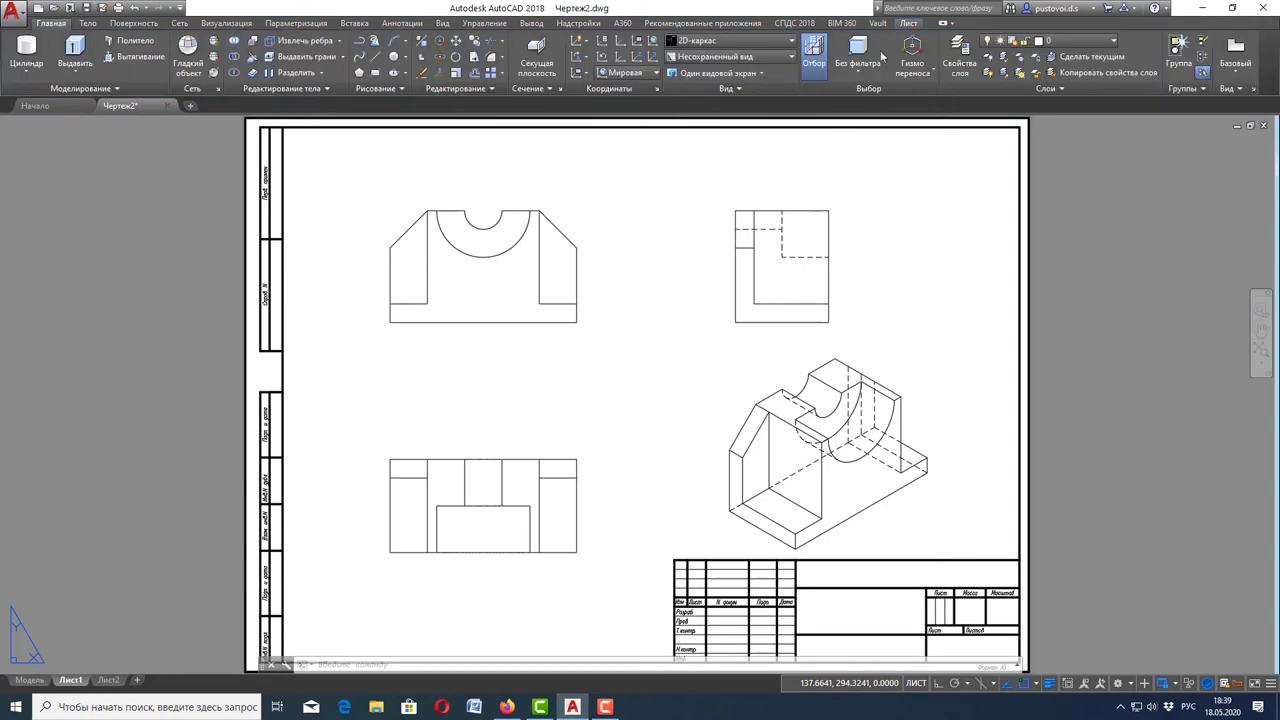
- Make MD_Видимые the current layer and set its lineweight to 0.90 mm in Layer Properties
{"action": "left_click", "coordinate": [1091, 40]}
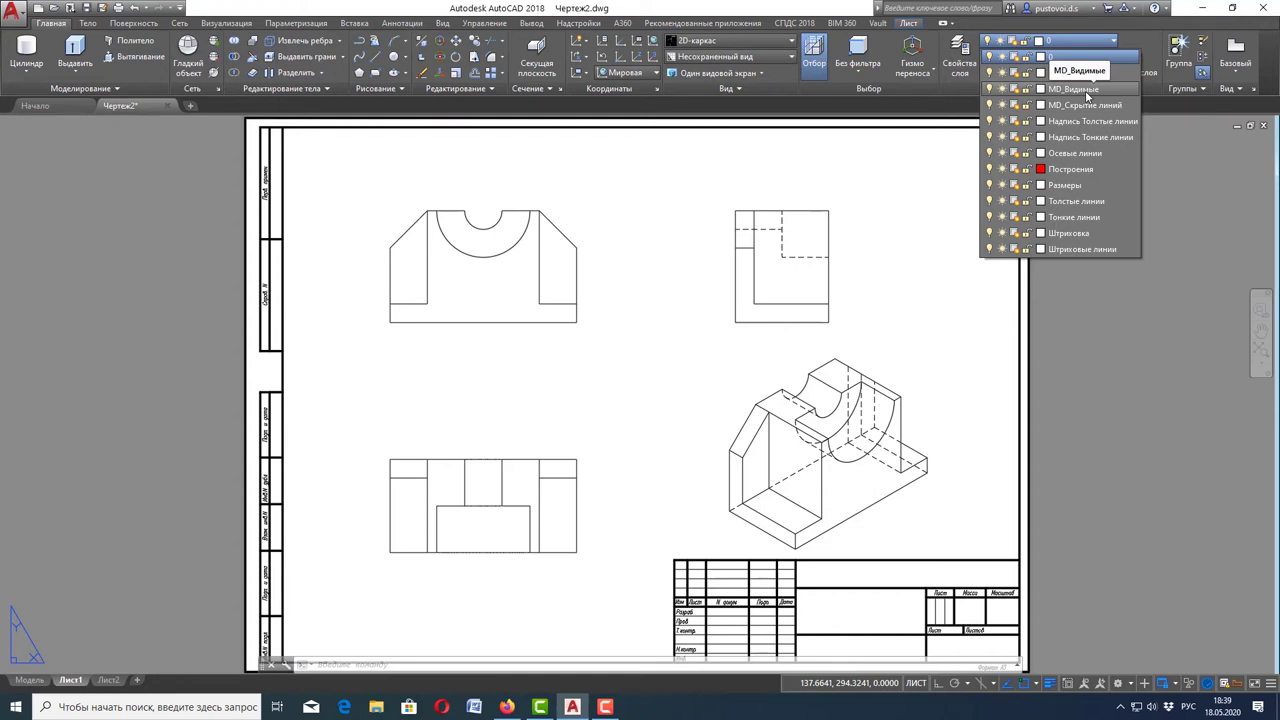
{"action": "left_click", "coordinate": [1085, 90]}
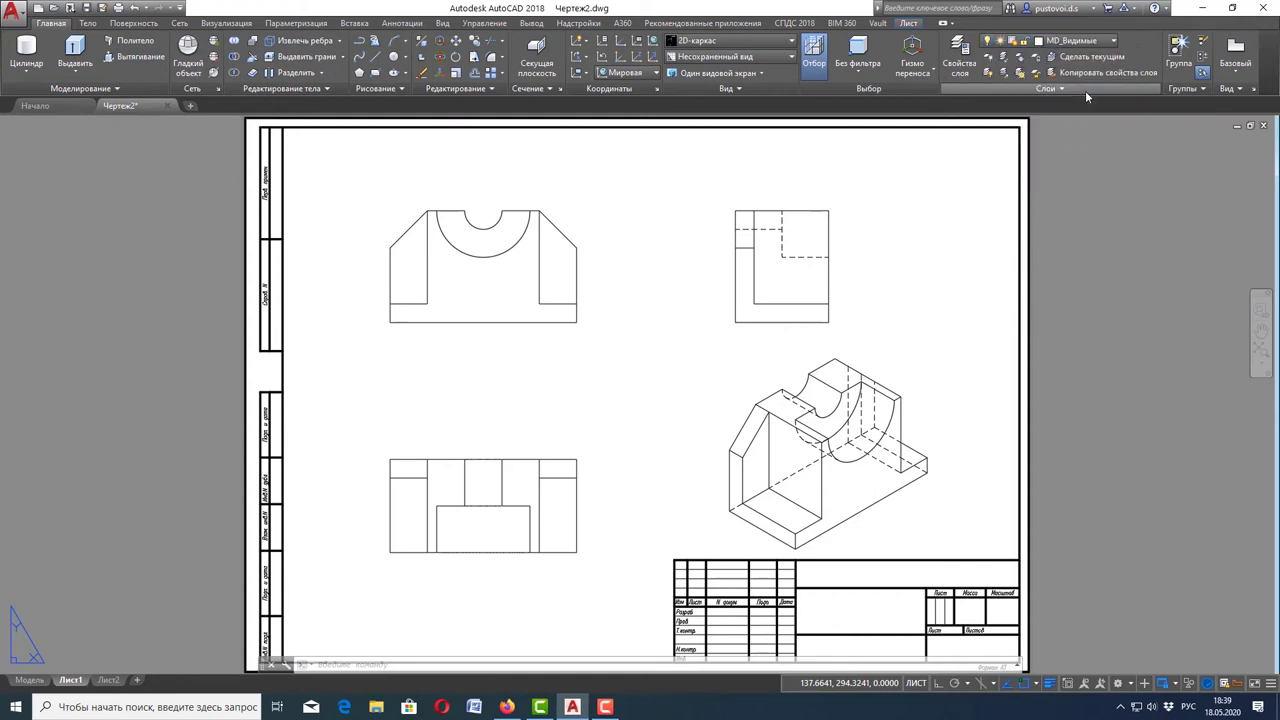
{"action": "left_click", "coordinate": [957, 52]}
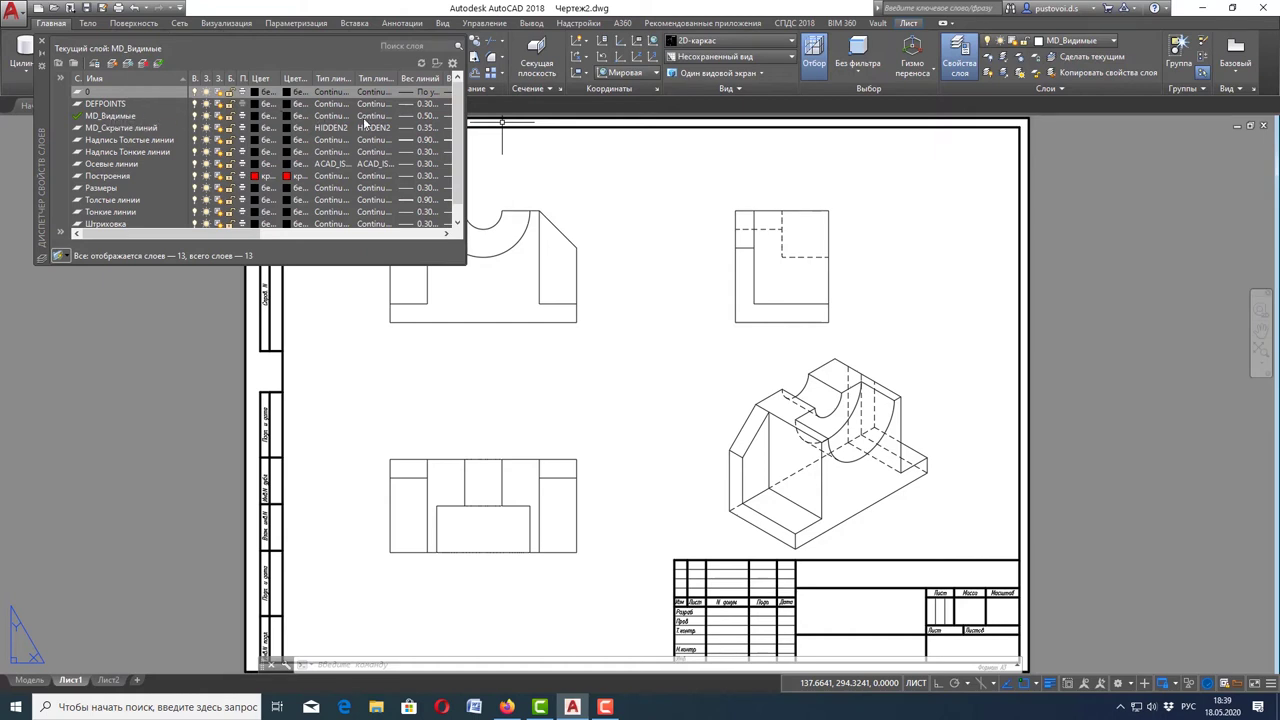
{"action": "left_click", "coordinate": [422, 115]}
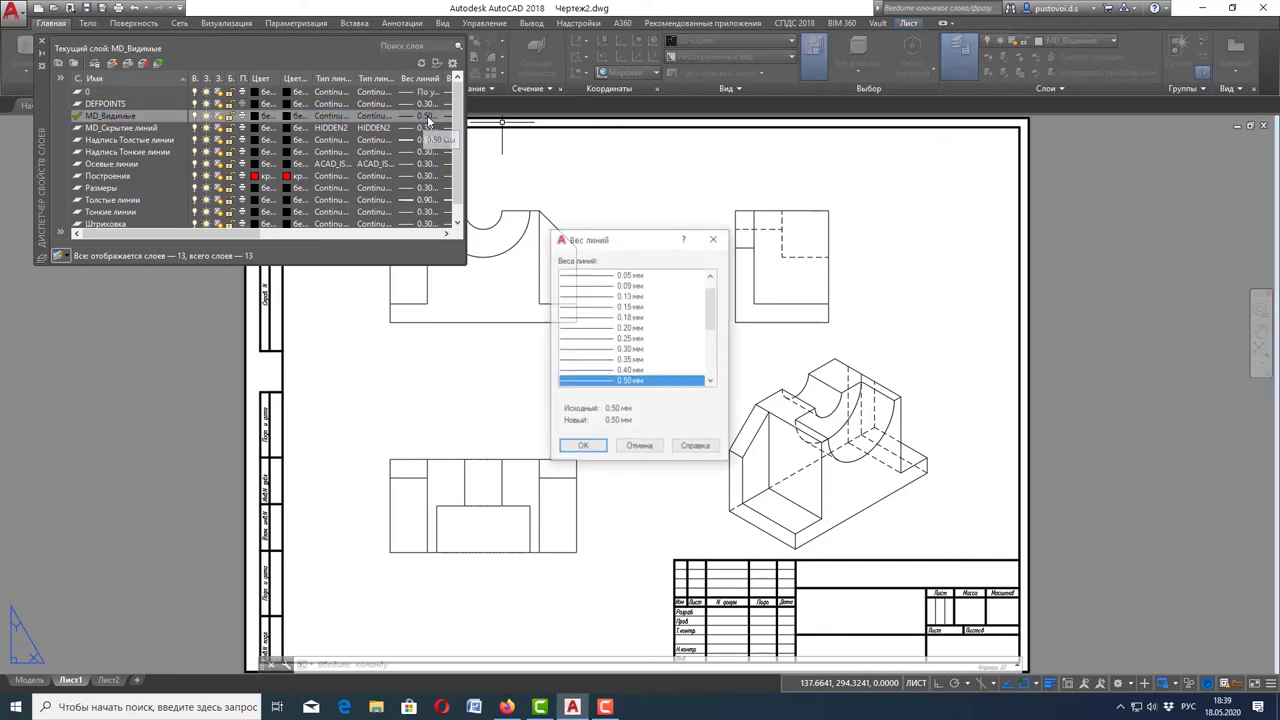
{"action": "scroll", "coordinate": [646, 333], "scroll_direction": "down", "scroll_amount": 2}
{"action": "scroll", "coordinate": [640, 335], "scroll_direction": "down", "scroll_amount": 1}
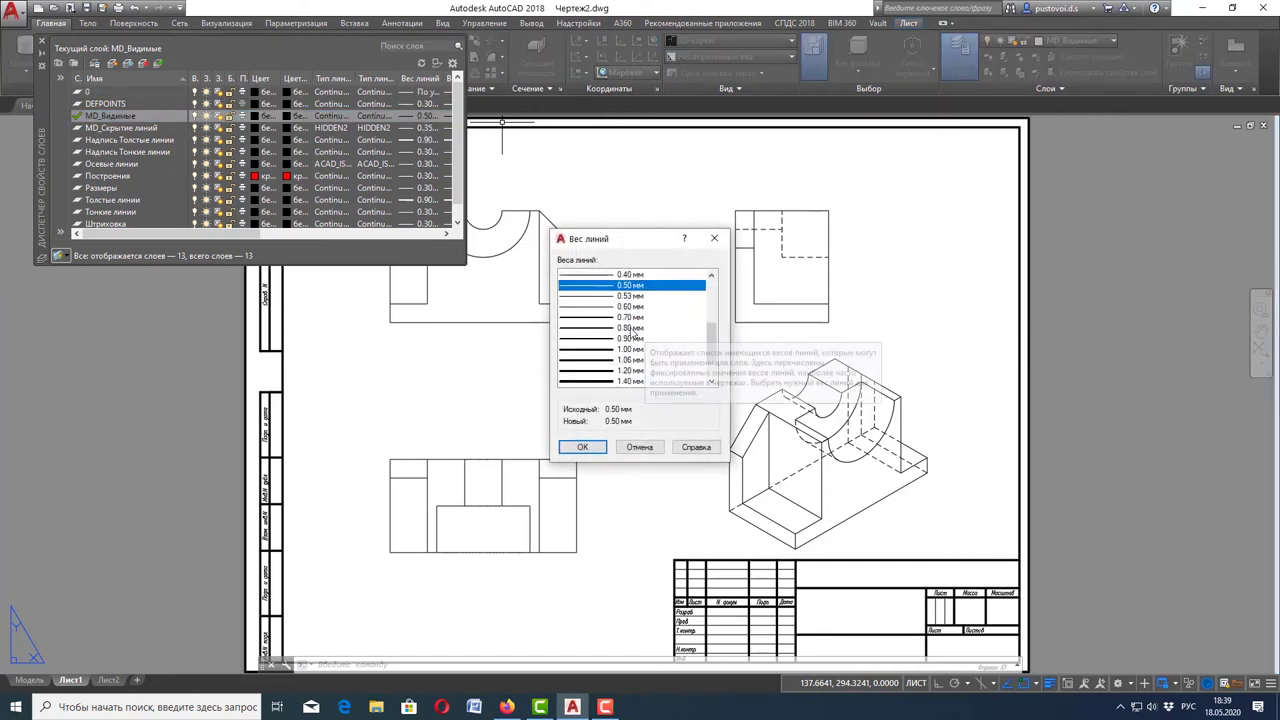
{"action": "left_click", "coordinate": [625, 339]}
{"action": "left_click", "coordinate": [603, 447]}
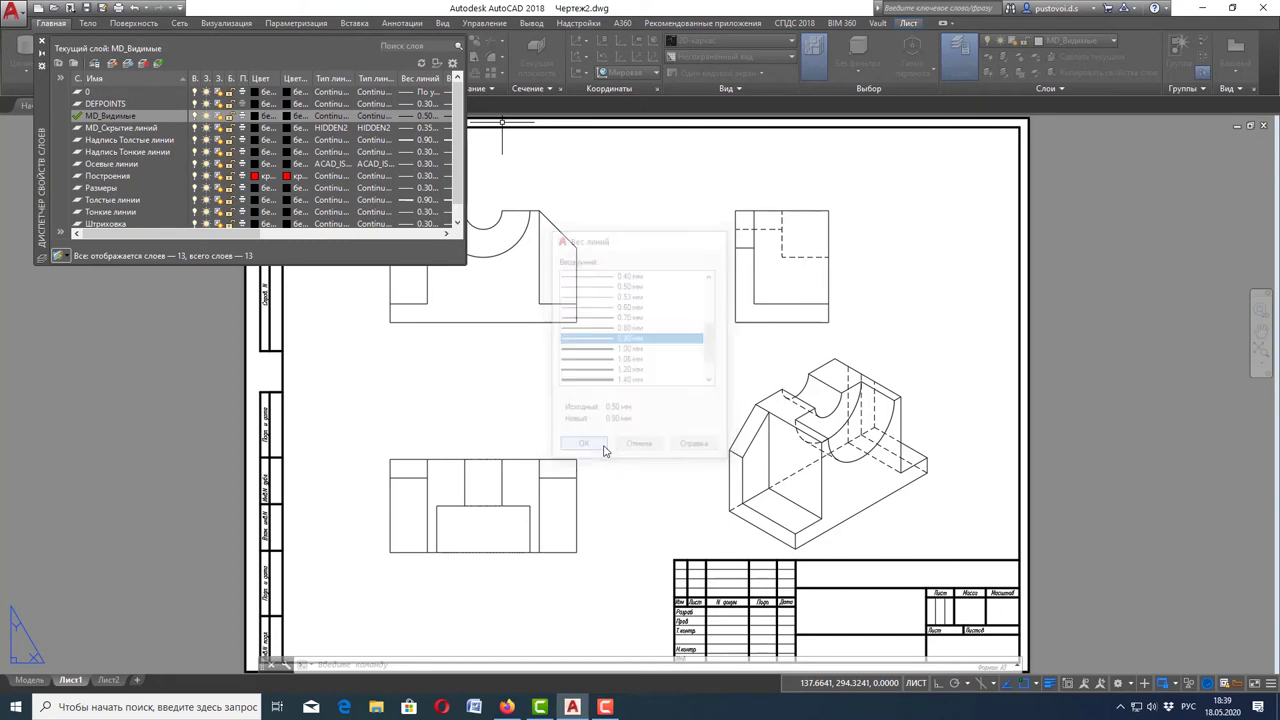
{"action": "left_click", "coordinate": [42, 45]}
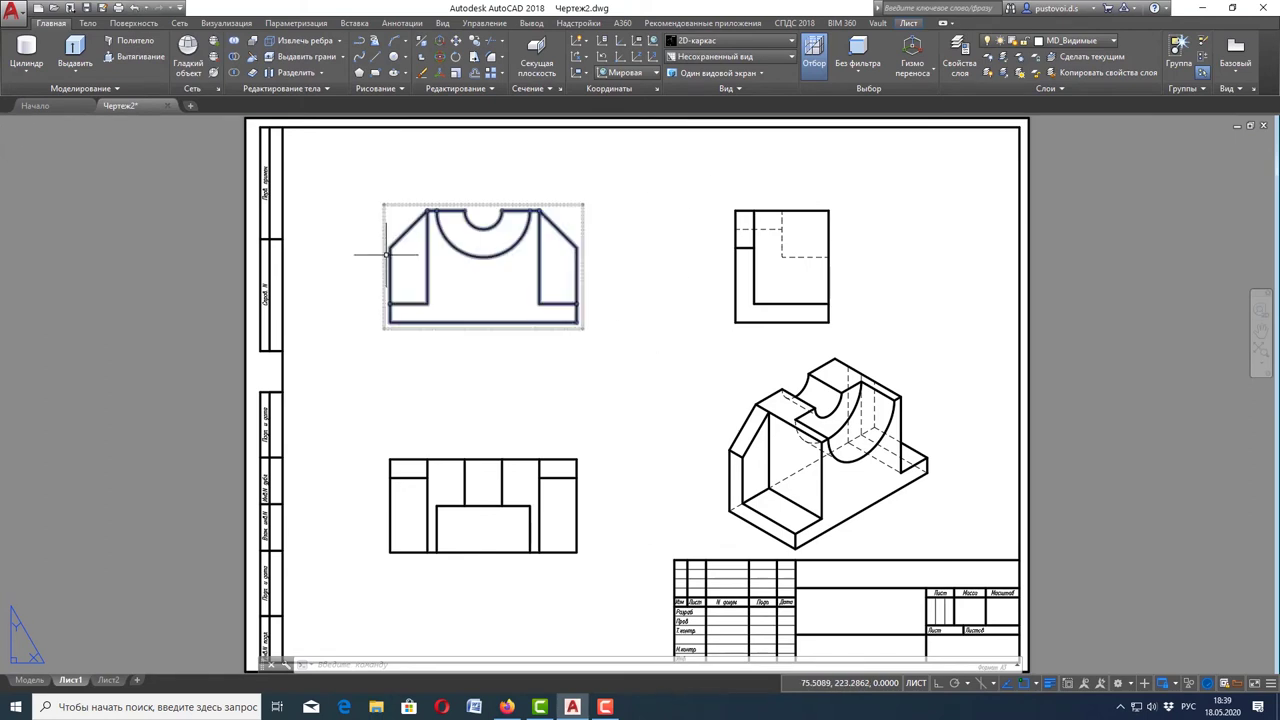
{"action": "mouse_move", "coordinate": [388, 247]}
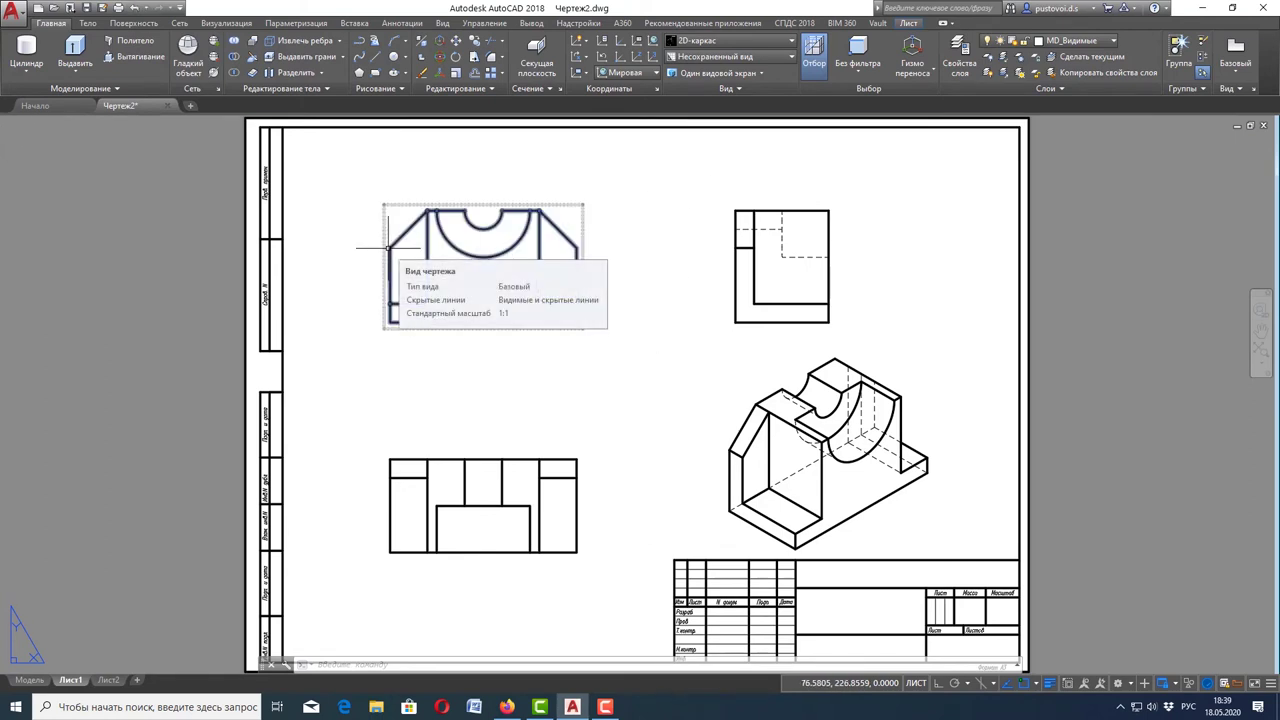
- On the Осевые линии layer, draw a vertical centreline through the front view
{"action": "left_click", "coordinate": [1093, 41]}
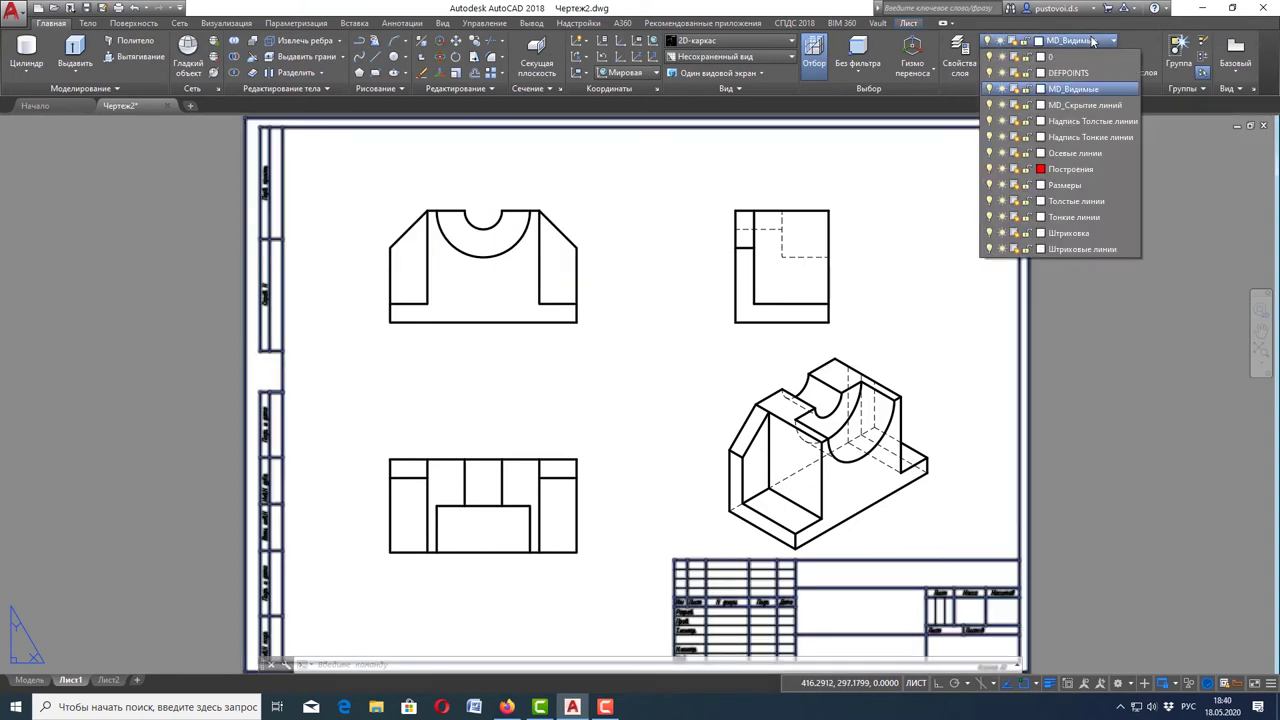
{"action": "left_click", "coordinate": [1075, 153]}
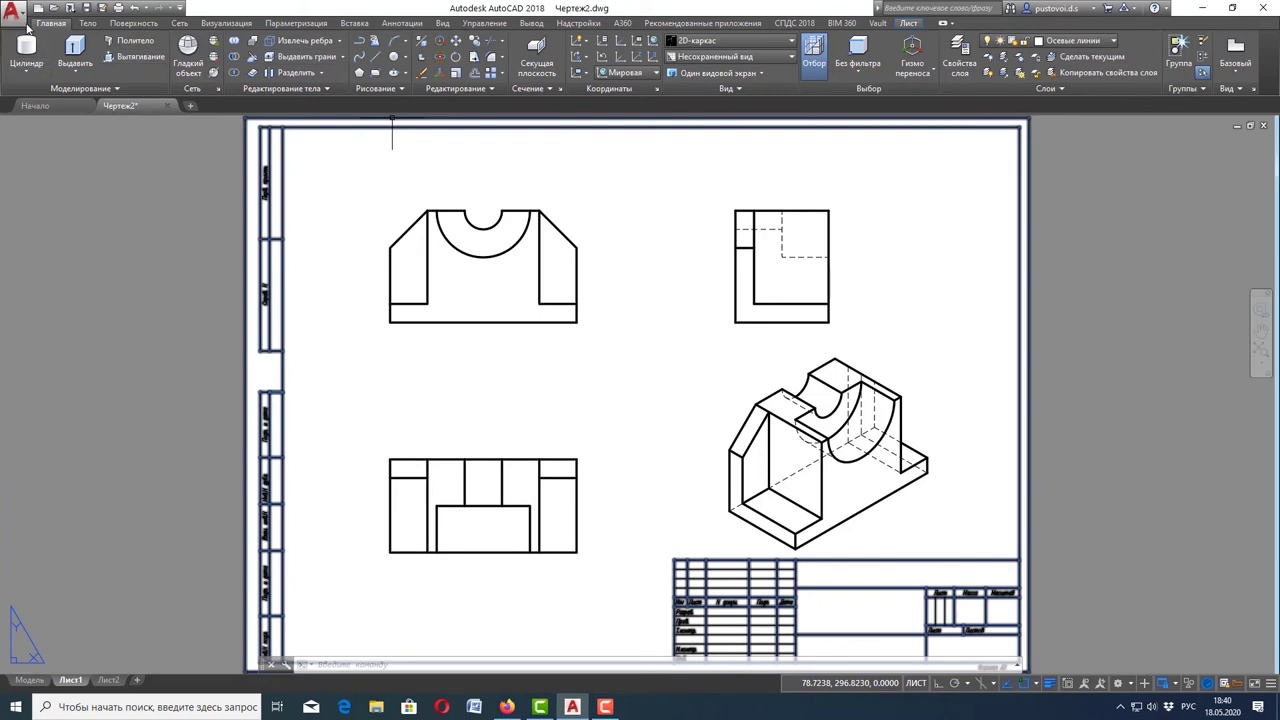
{"action": "left_click", "coordinate": [378, 60]}
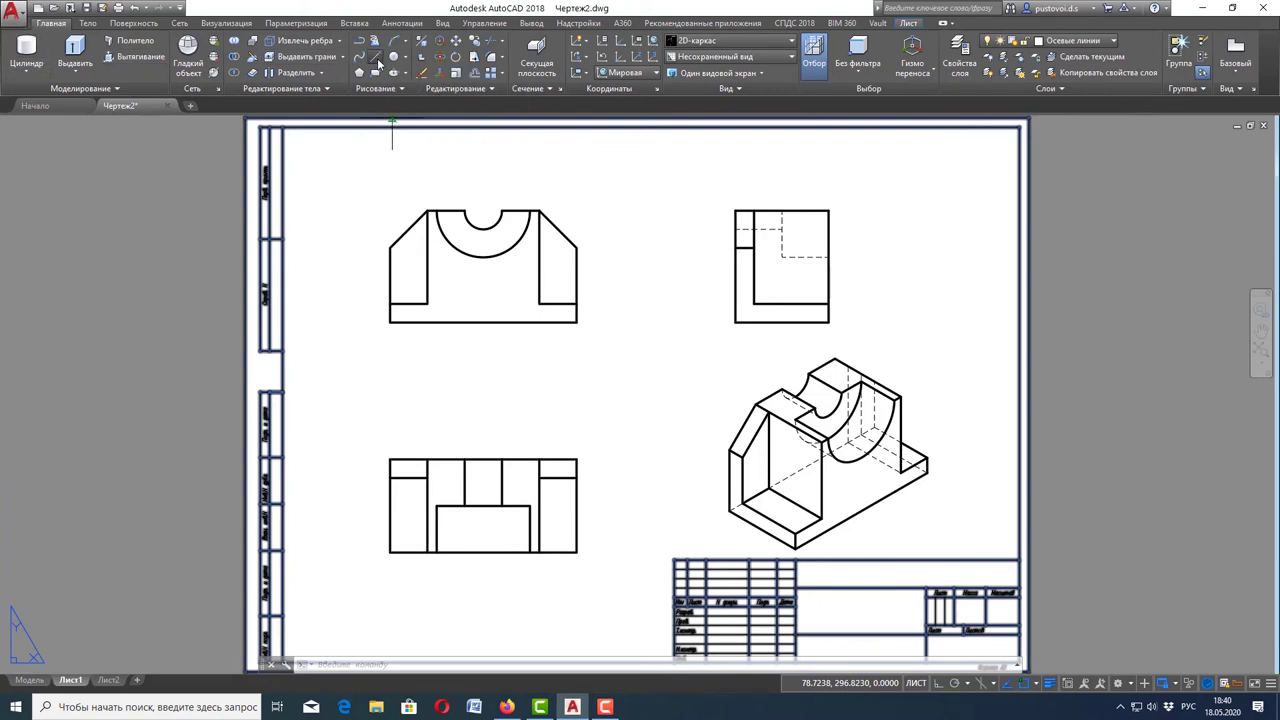
{"action": "left_click", "coordinate": [483, 322]}
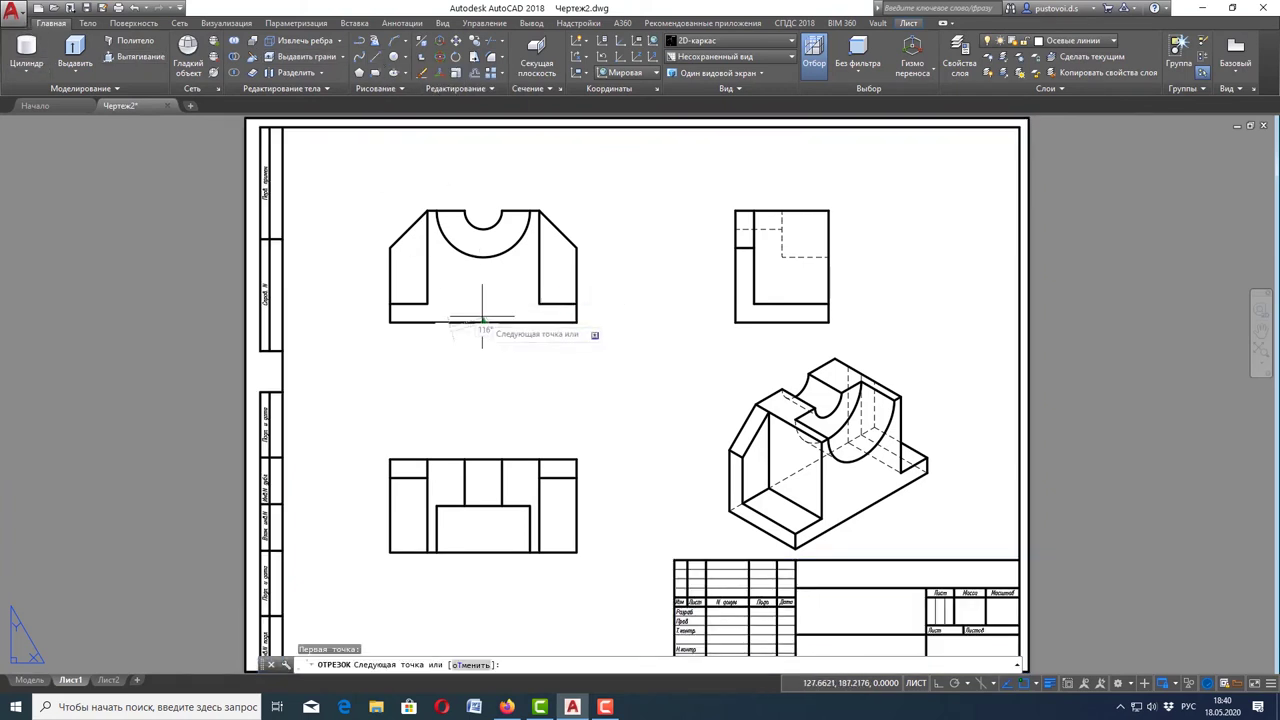
{"action": "left_click", "coordinate": [484, 212]}
{"action": "key", "text": "Escape"}
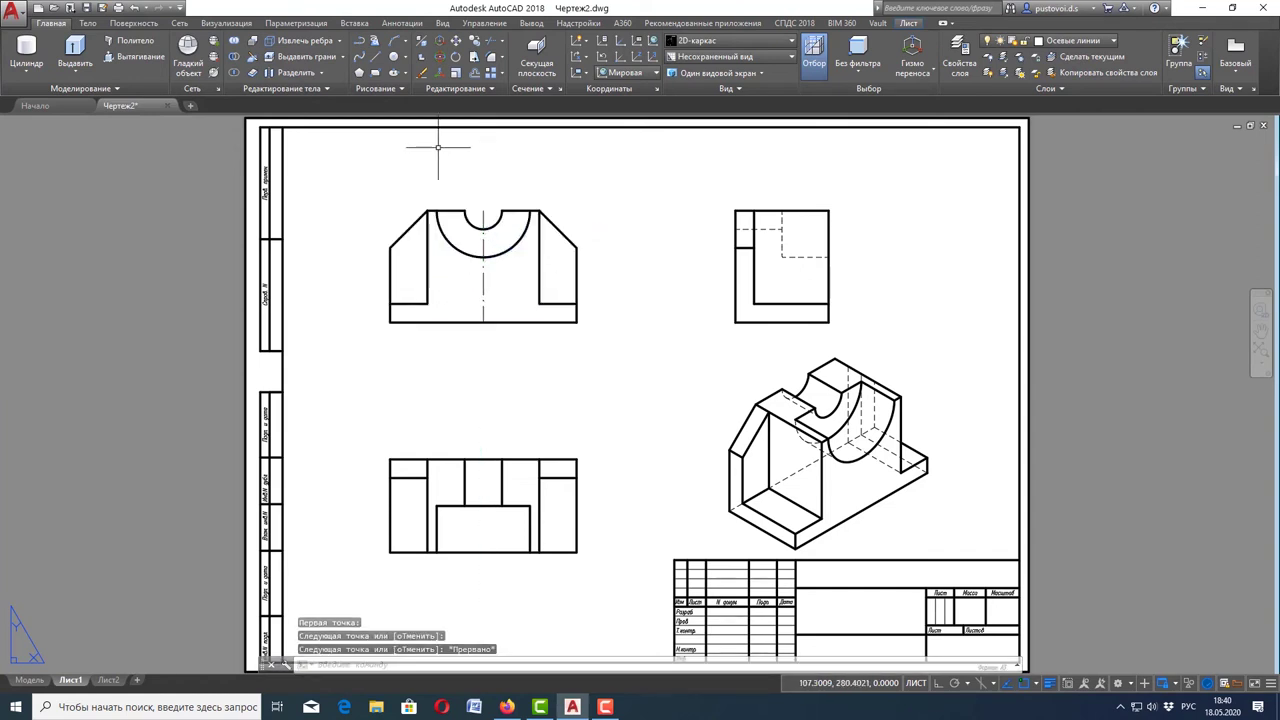
- Draw a line along the top of the upper-left view, then abandon a second line
{"action": "left_click", "coordinate": [373, 58]}
{"action": "left_click", "coordinate": [509, 211]}
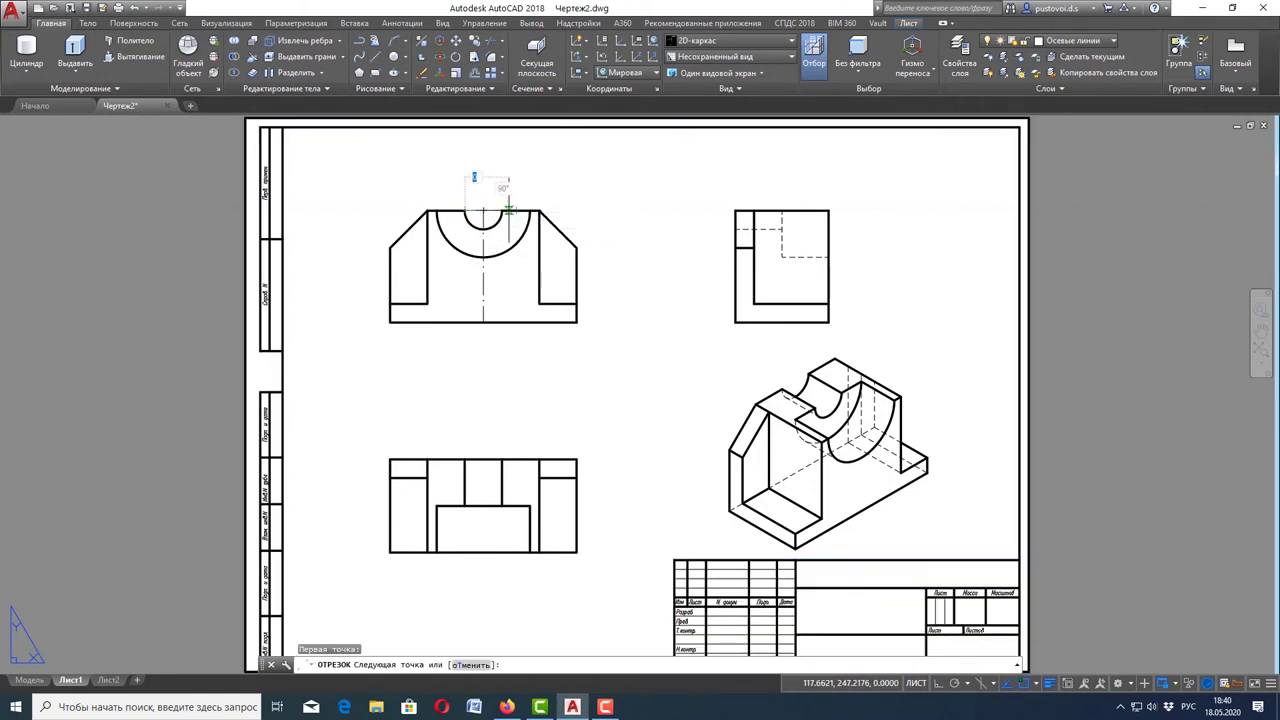
{"action": "left_click", "coordinate": [600, 208]}
{"action": "key", "text": "Escape"}
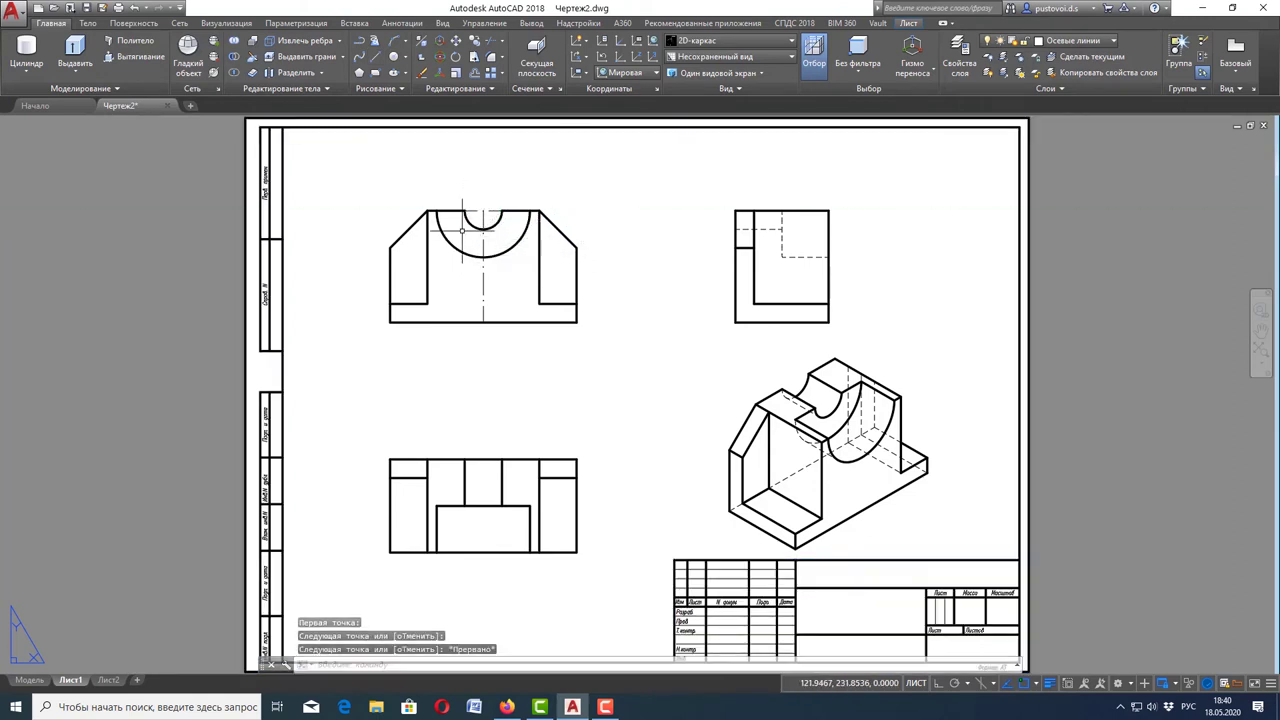
{"action": "left_click", "coordinate": [374, 60]}
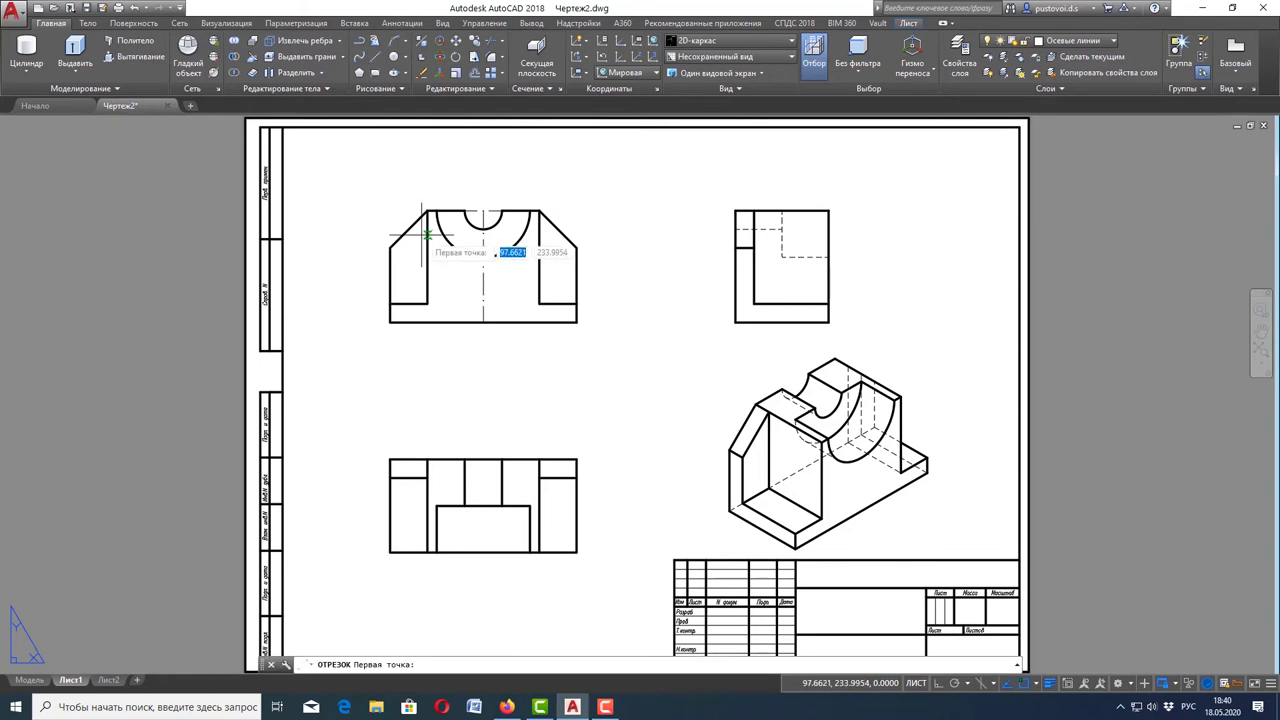
{"action": "left_click", "coordinate": [483, 460]}
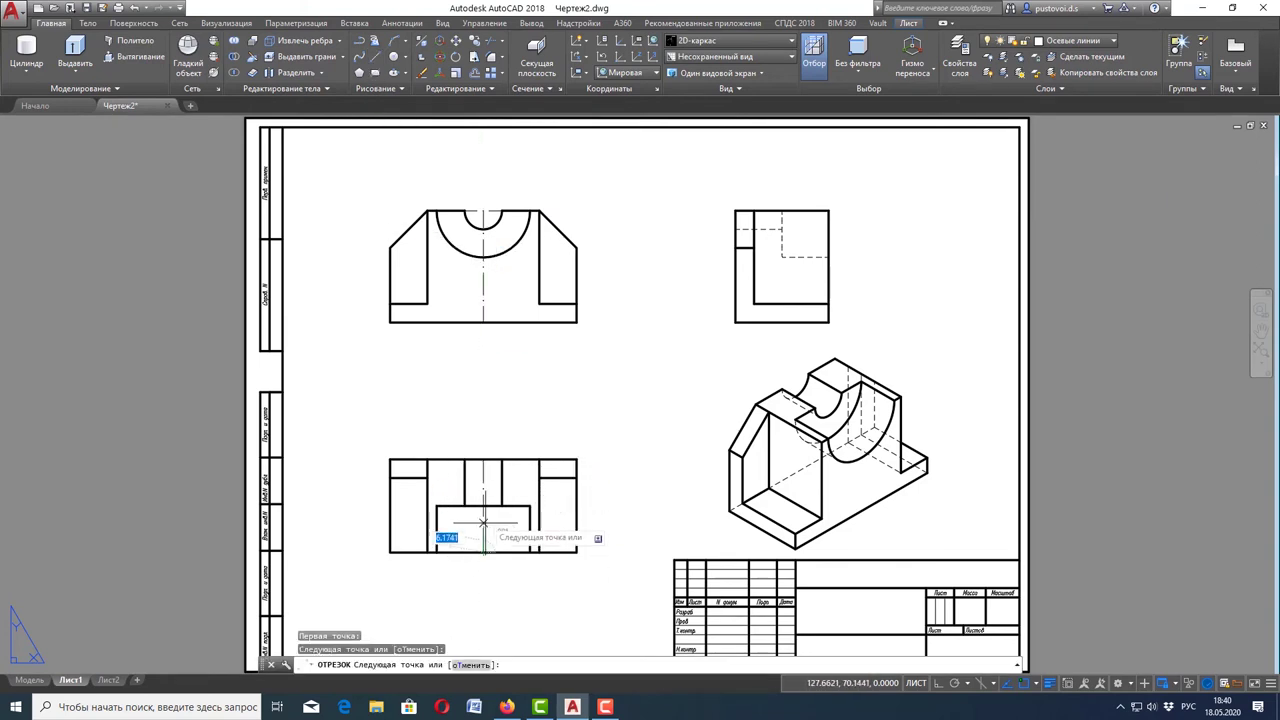
{"action": "key", "text": "Escape"}
- Stretch the front view's vertical centreline so its bottom end runs past the outline
{"action": "left_click", "coordinate": [483, 300]}
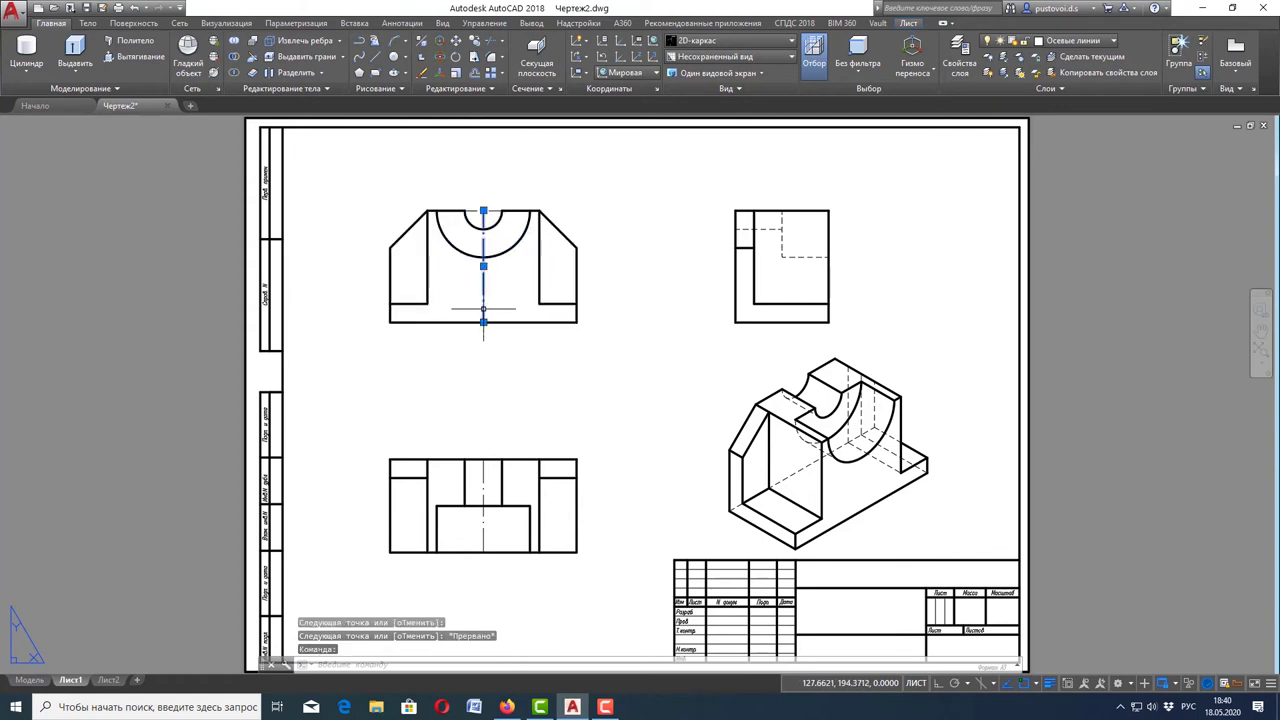
{"action": "left_click", "coordinate": [483, 321]}
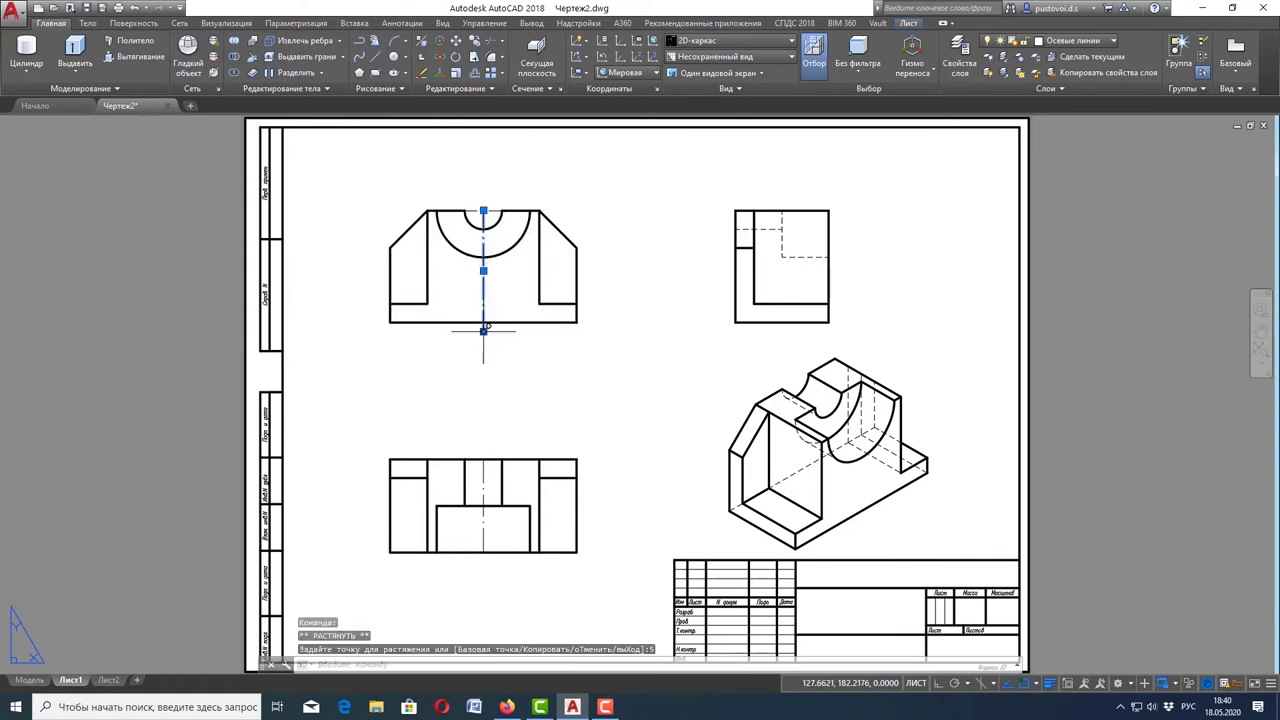
{"action": "left_click", "coordinate": [483, 330]}
{"action": "key", "text": "Escape"}
- Extend the lower-left view's vertical centreline with a 5 overrun beyond its outline
{"action": "left_click", "coordinate": [483, 520]}
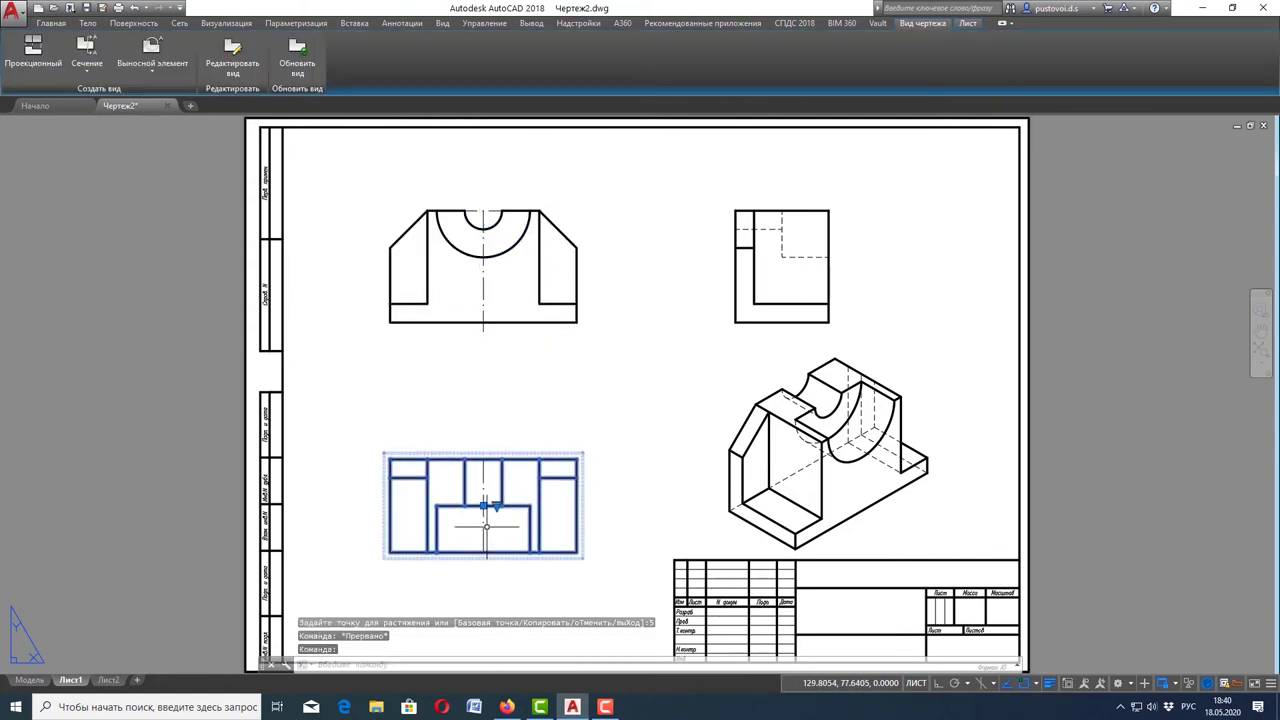
{"action": "key", "text": "Escape"}
{"action": "left_click", "coordinate": [483, 522]}
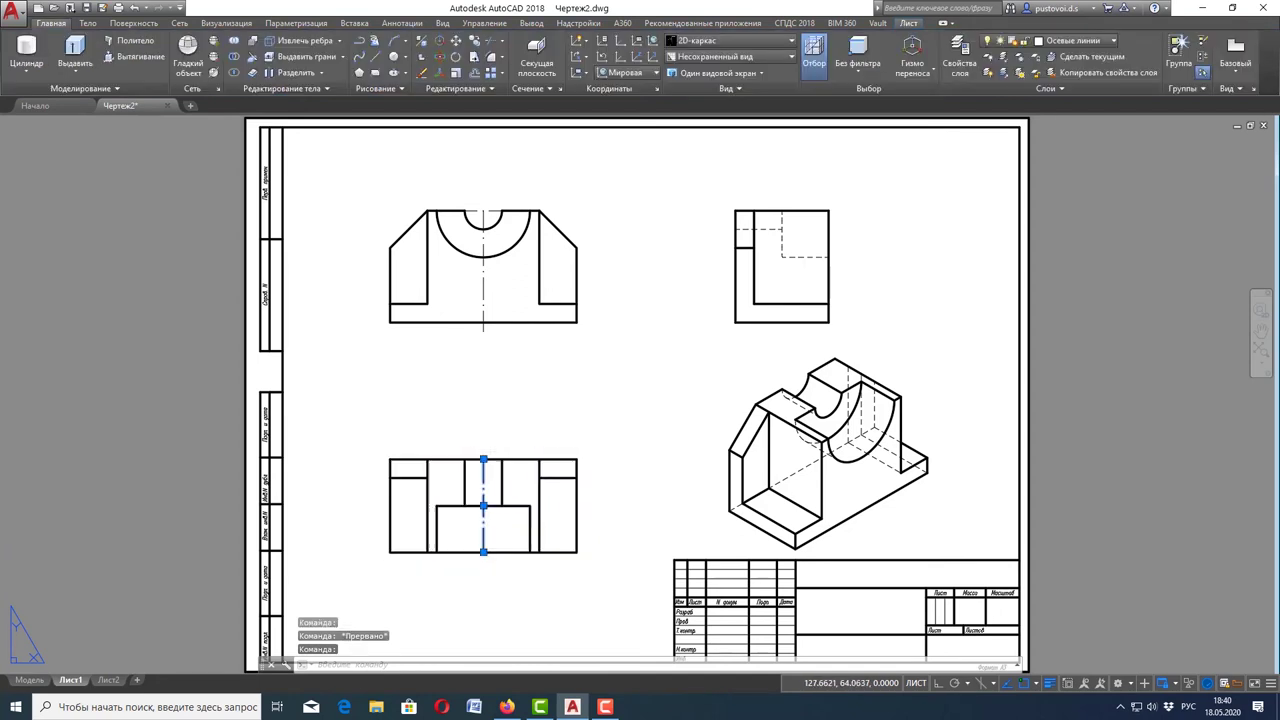
{"action": "left_click", "coordinate": [484, 553]}
{"action": "type", "text": "5"}
{"action": "key", "text": "Return"}
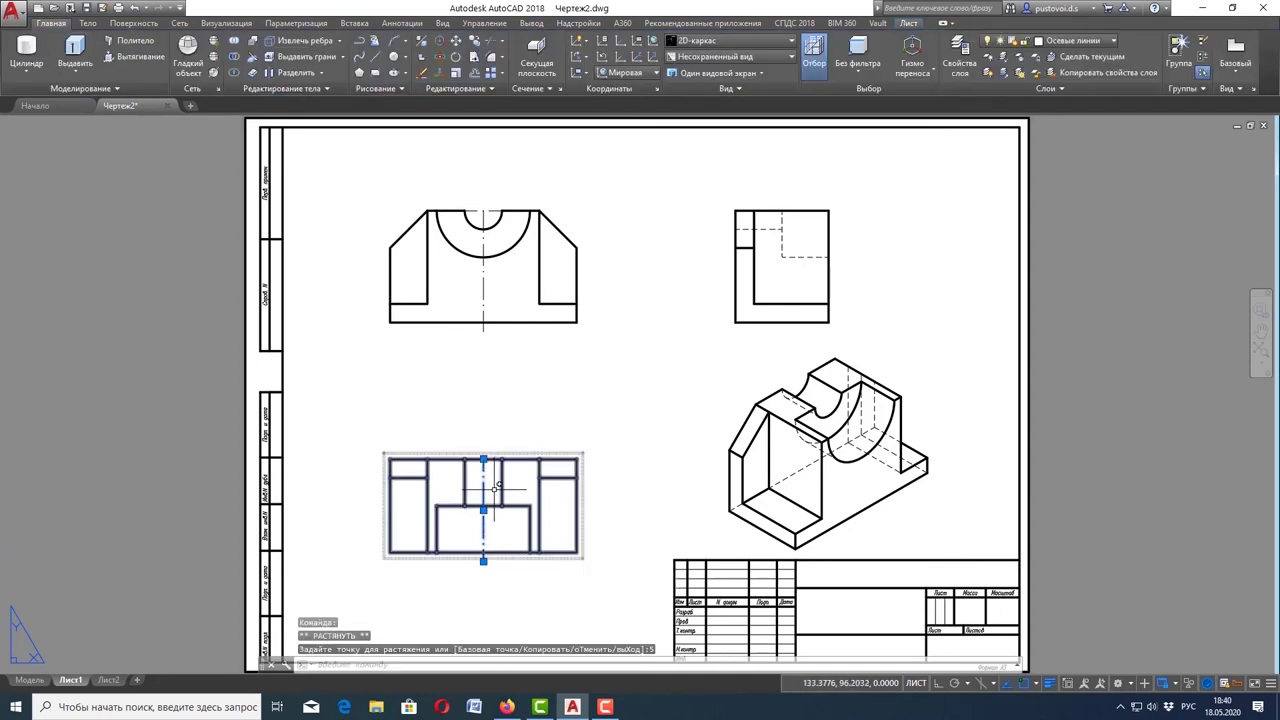
{"action": "left_click", "coordinate": [483, 459]}
{"action": "key", "text": "Escape"}
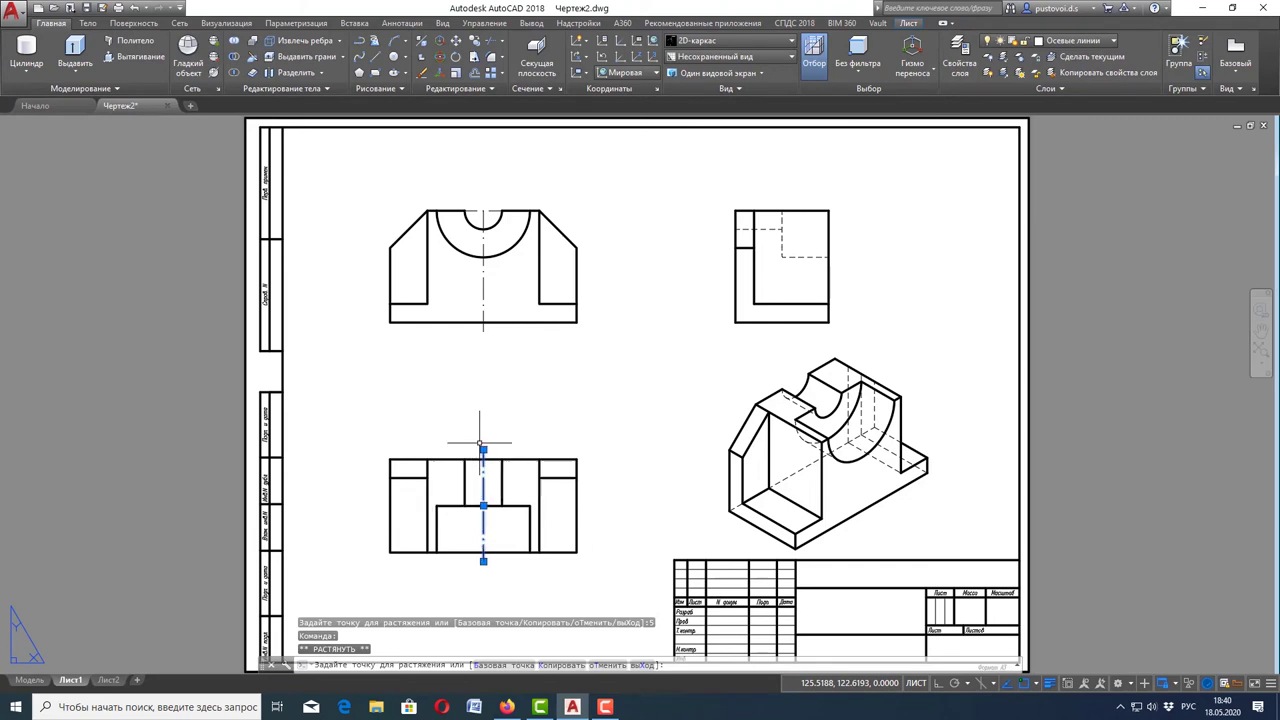
{"action": "key", "text": "Escape"}
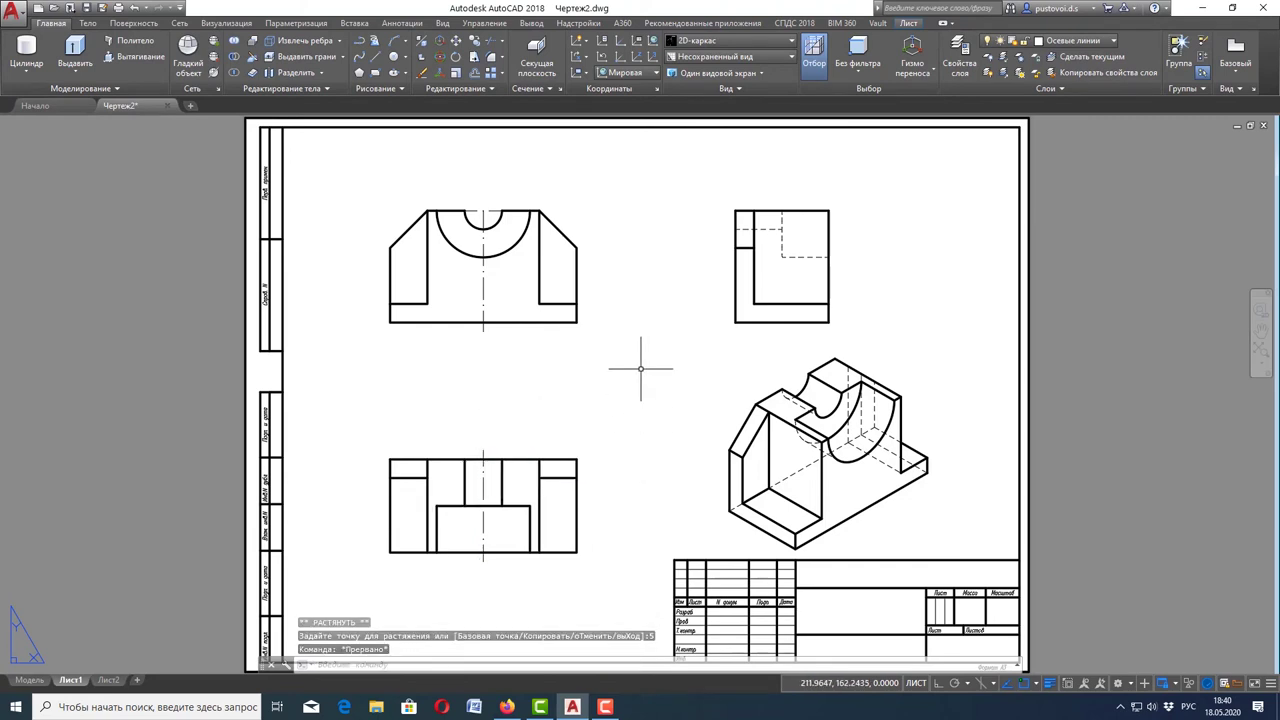
- On the Аннотации tab, pick ГОСТ as text style and ГОСТс полкой as dimension style
{"action": "left_click", "coordinate": [397, 23]}
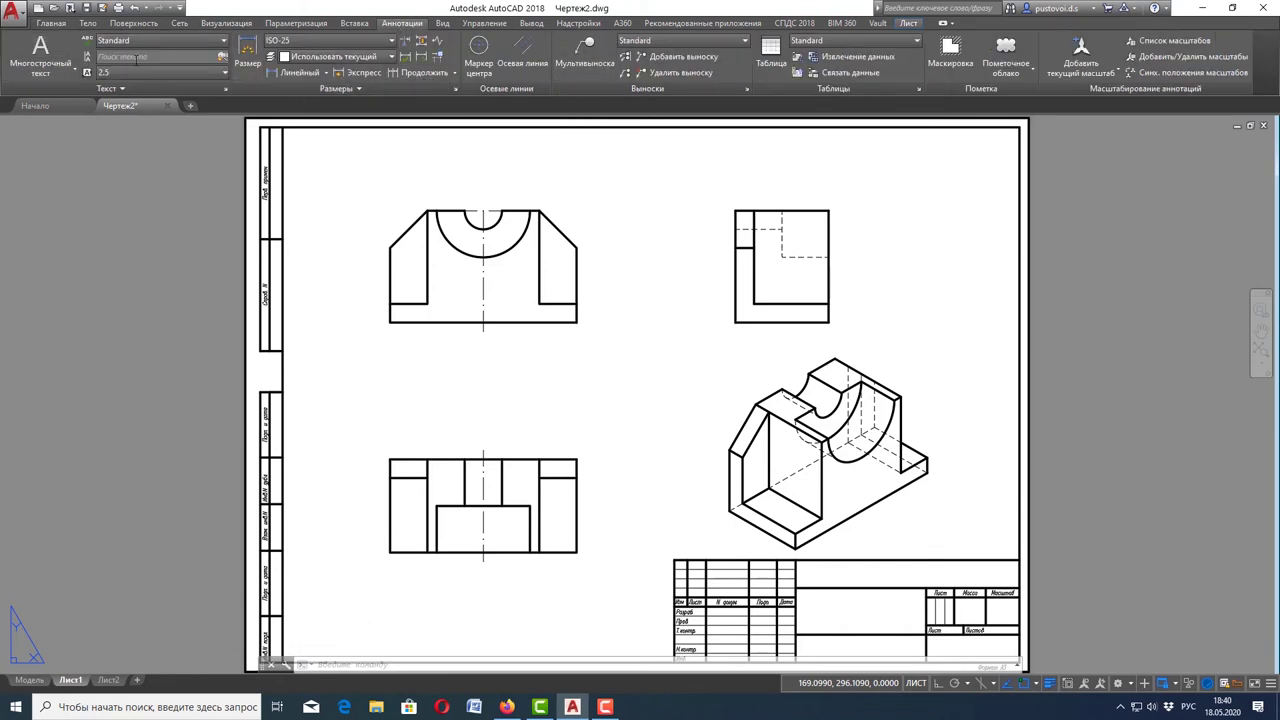
{"action": "left_click", "coordinate": [211, 43]}
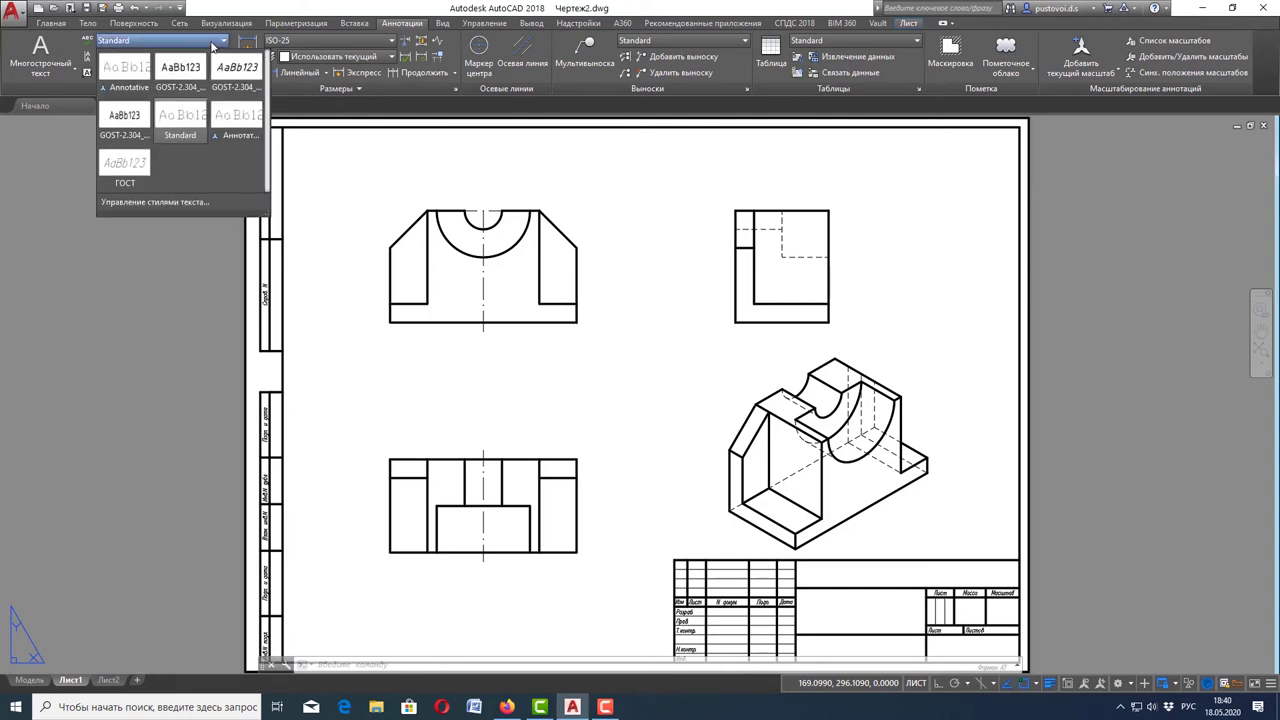
{"action": "left_click", "coordinate": [133, 163]}
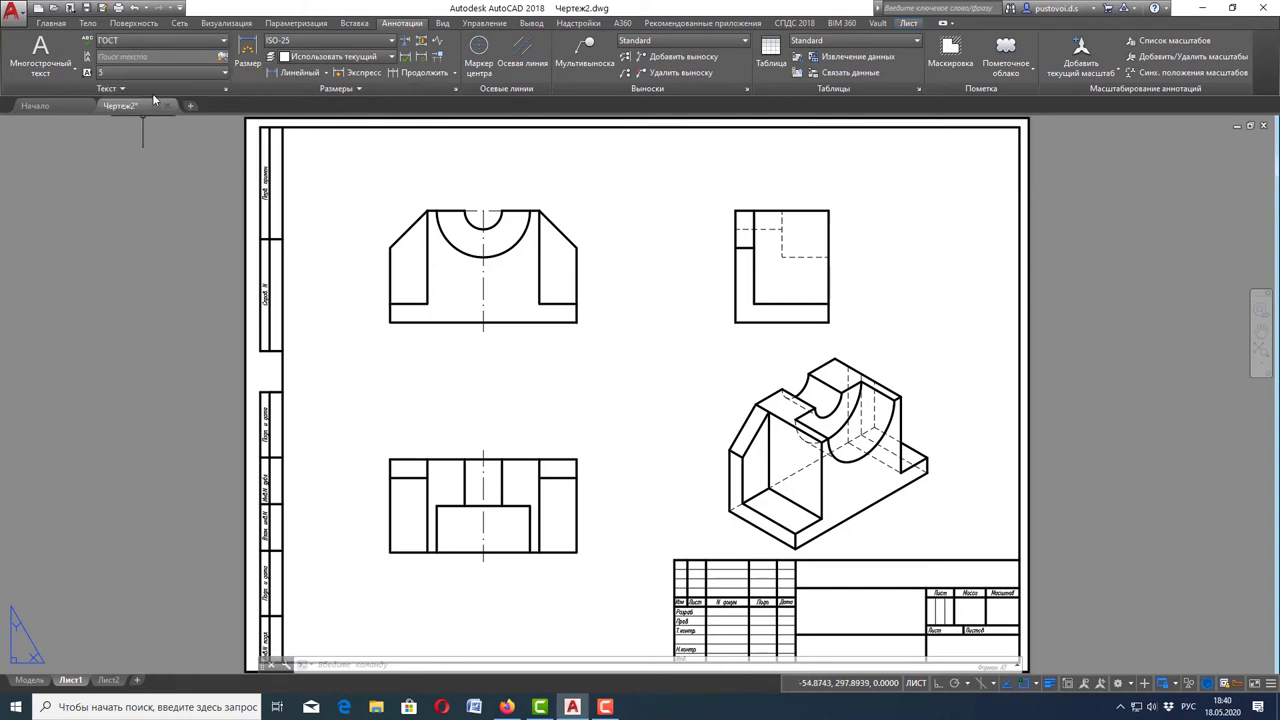
{"action": "left_click", "coordinate": [376, 41]}
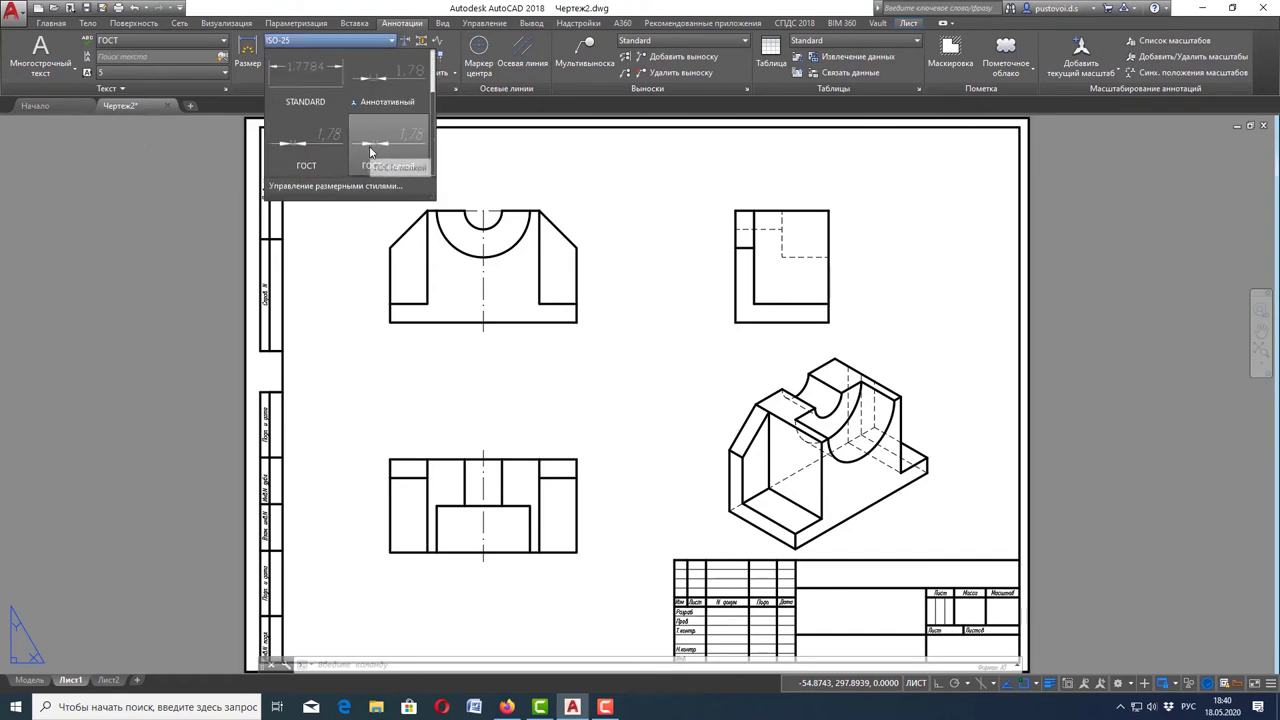
{"action": "left_click", "coordinate": [378, 149]}
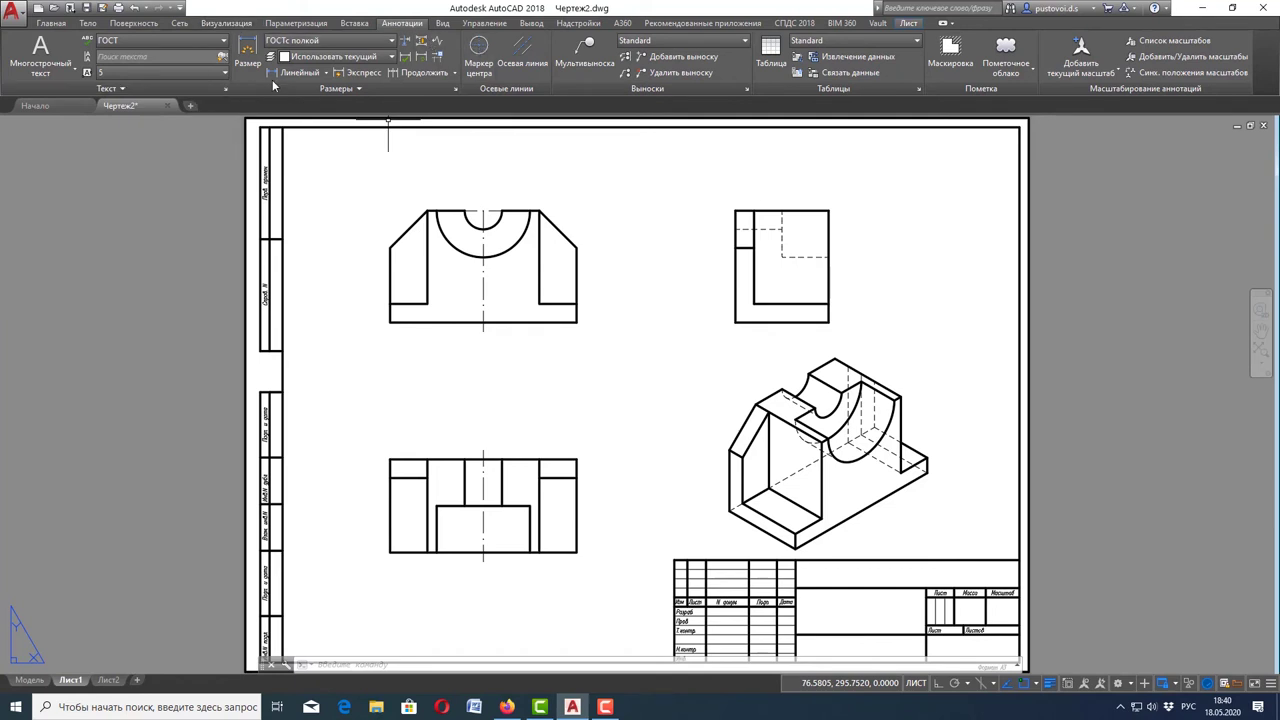
{"action": "left_click", "coordinate": [326, 74]}
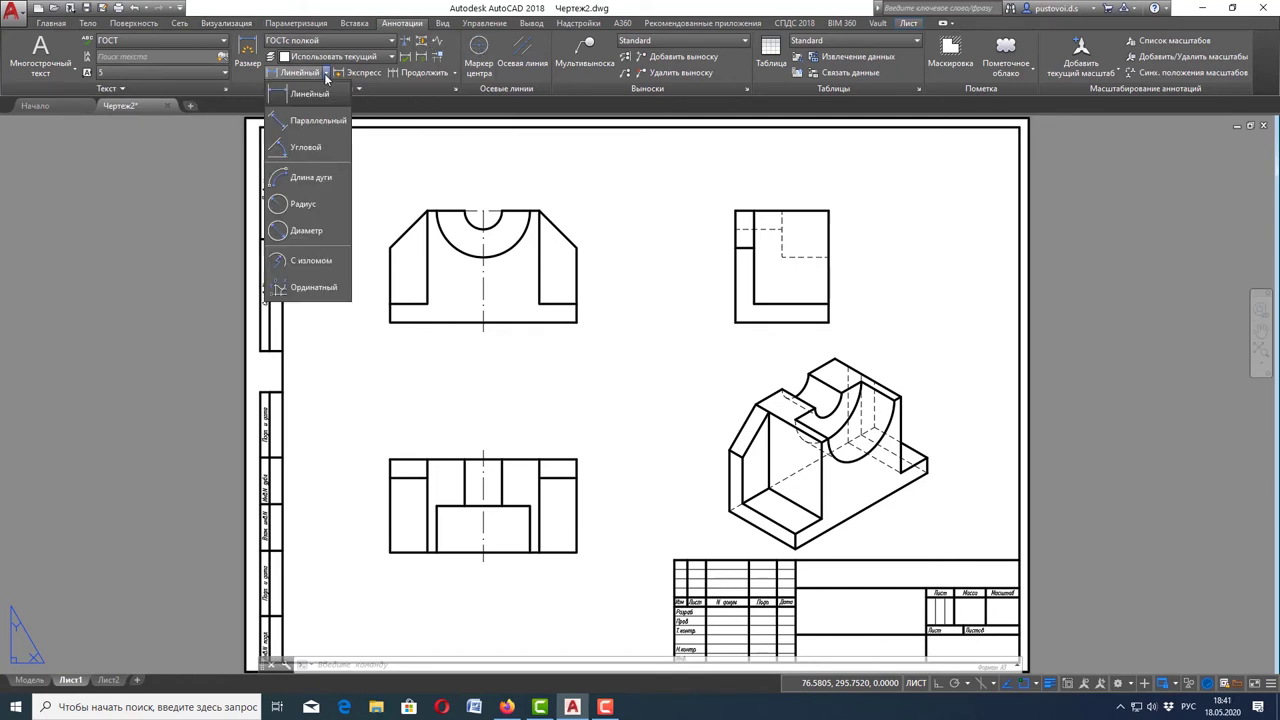
- Add a 100 linear dimension across the upper-left view's base, placed below it
{"action": "left_click", "coordinate": [310, 93]}
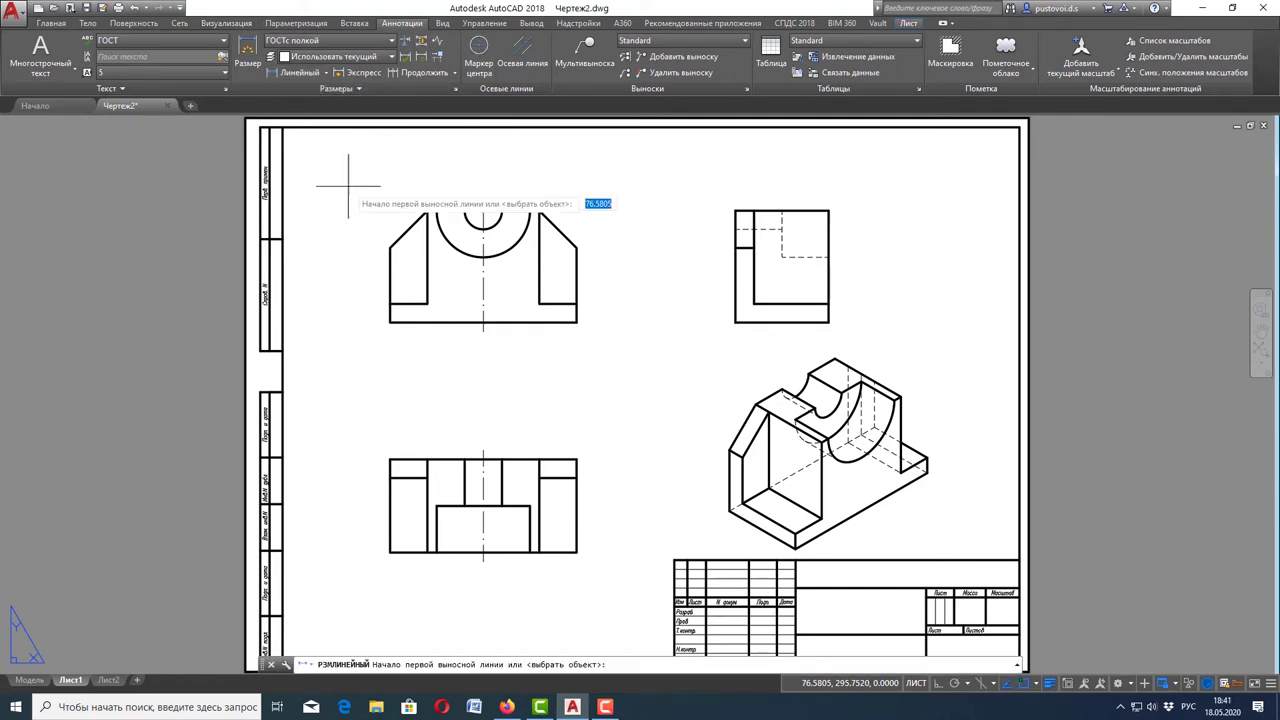
{"action": "left_click", "coordinate": [390, 322]}
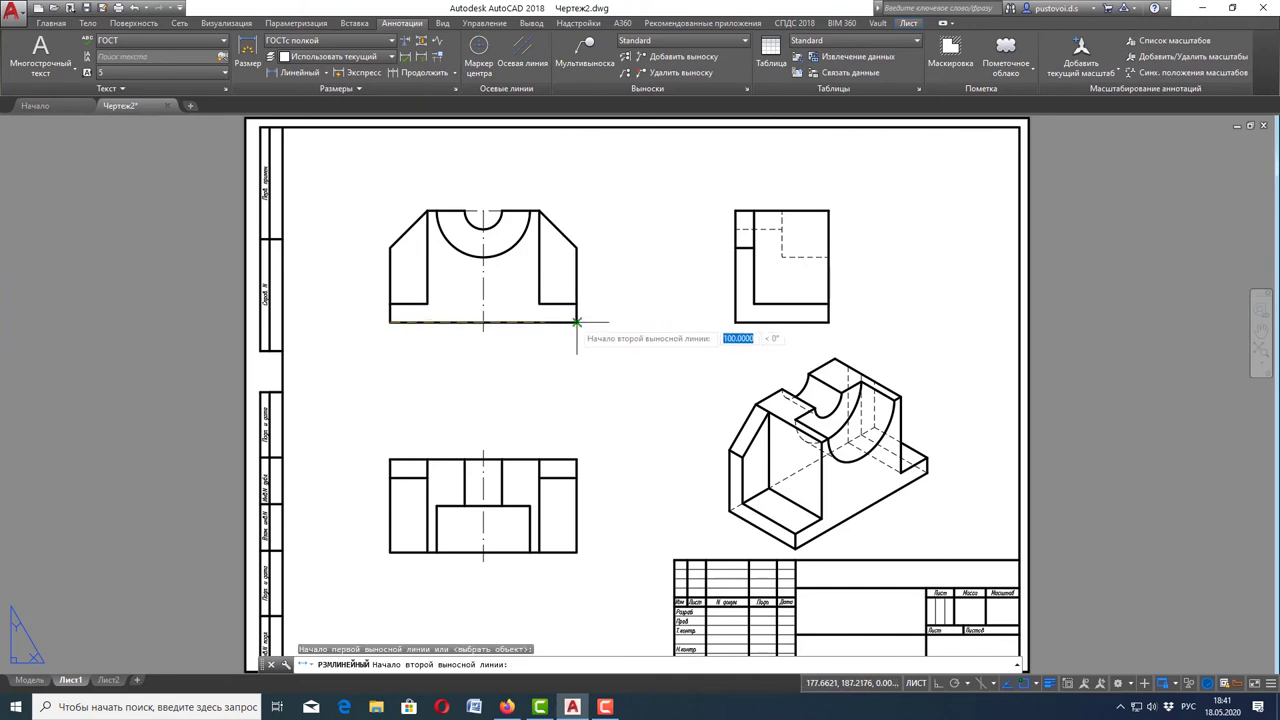
{"action": "left_click", "coordinate": [577, 322]}
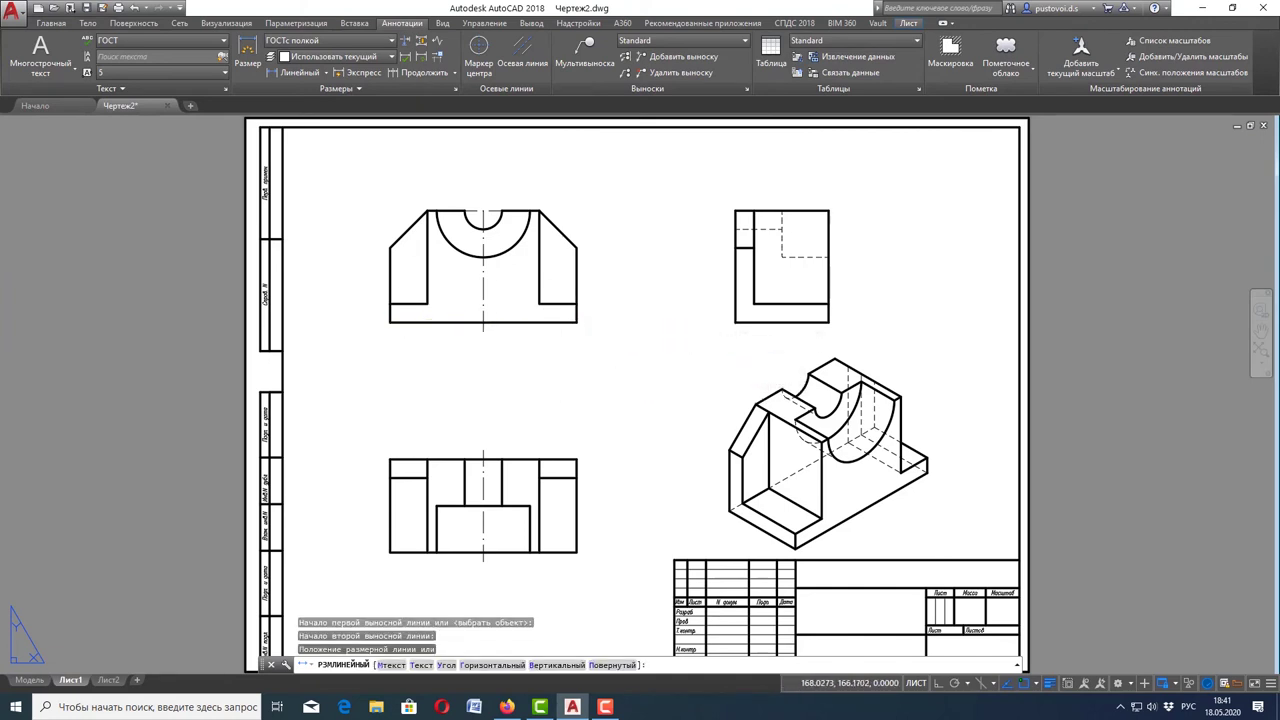
{"action": "left_click", "coordinate": [565, 361]}
{"action": "key", "text": "Escape"}
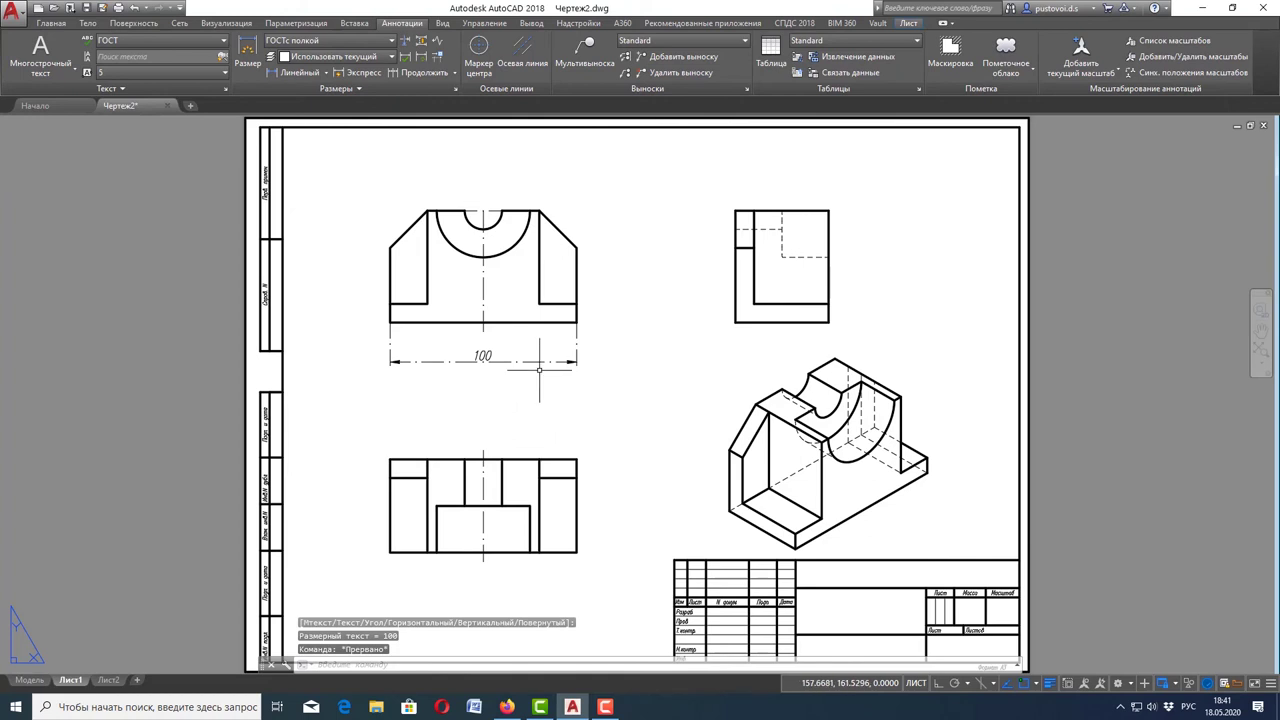
- Make Размеры the current layer and move the 100 dimension onto it
{"action": "left_click", "coordinate": [52, 22]}
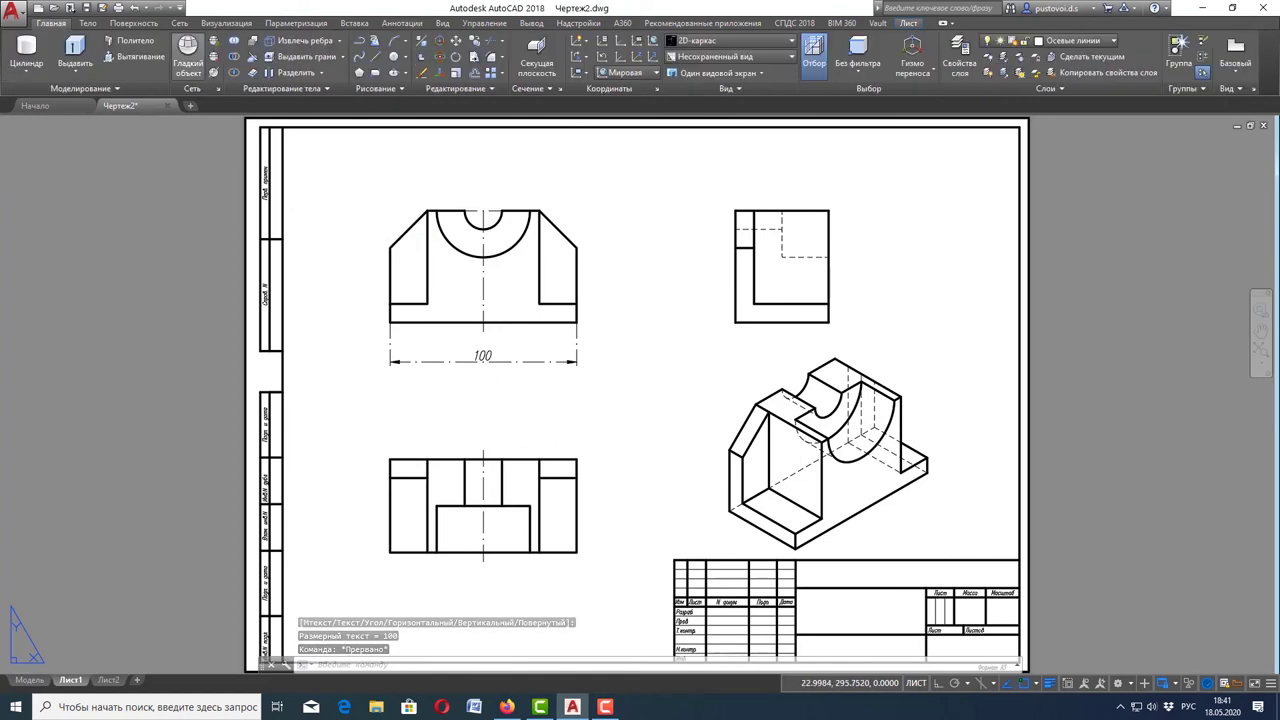
{"action": "left_click", "coordinate": [1097, 41]}
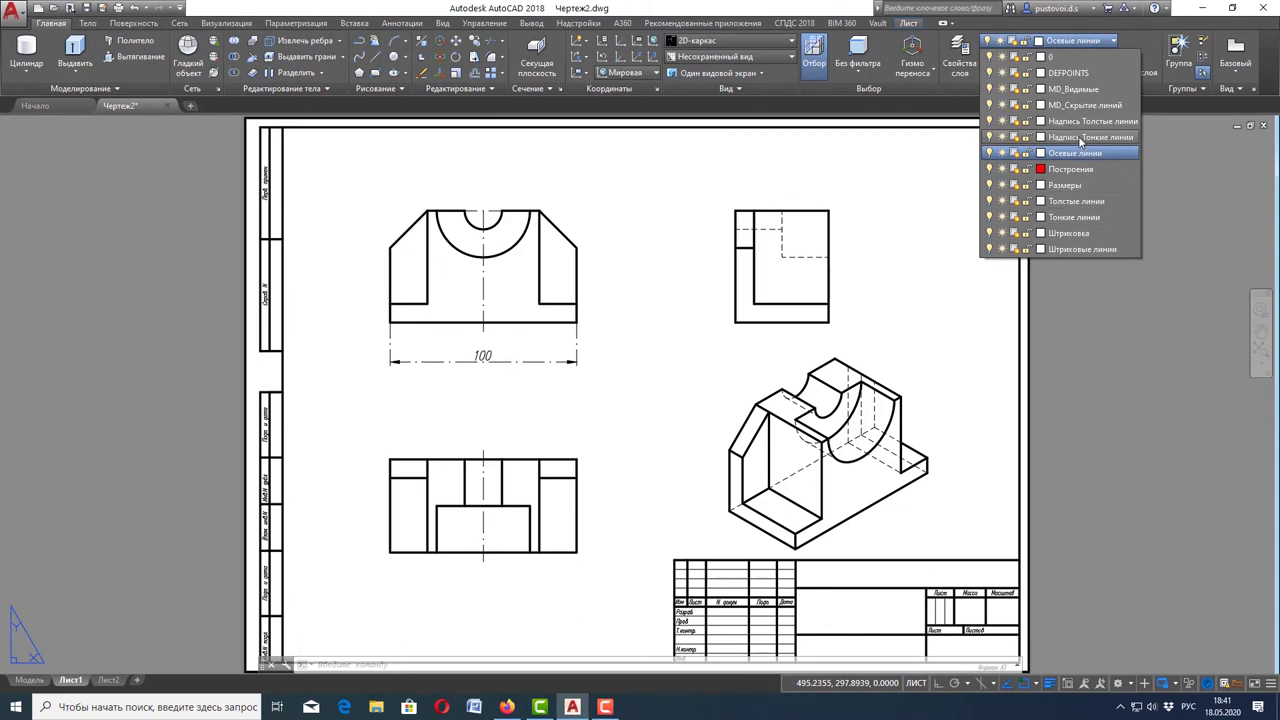
{"action": "left_click", "coordinate": [1075, 185]}
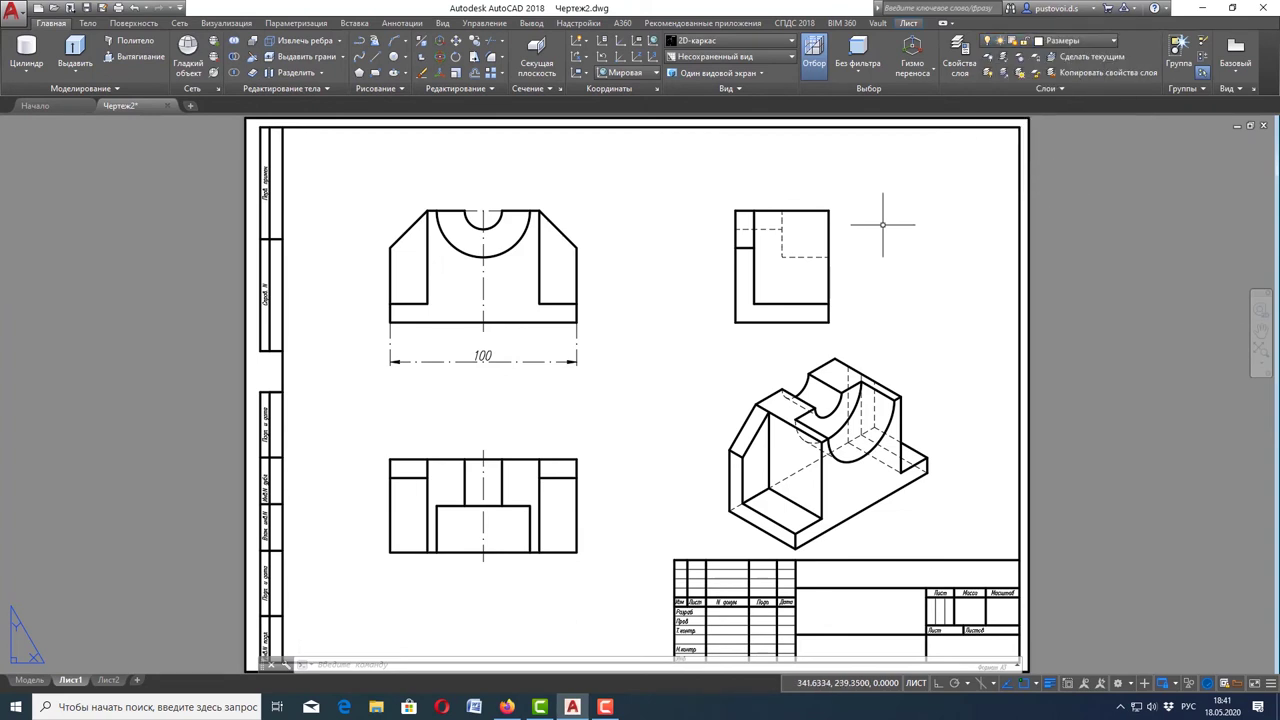
{"action": "left_click", "coordinate": [478, 358]}
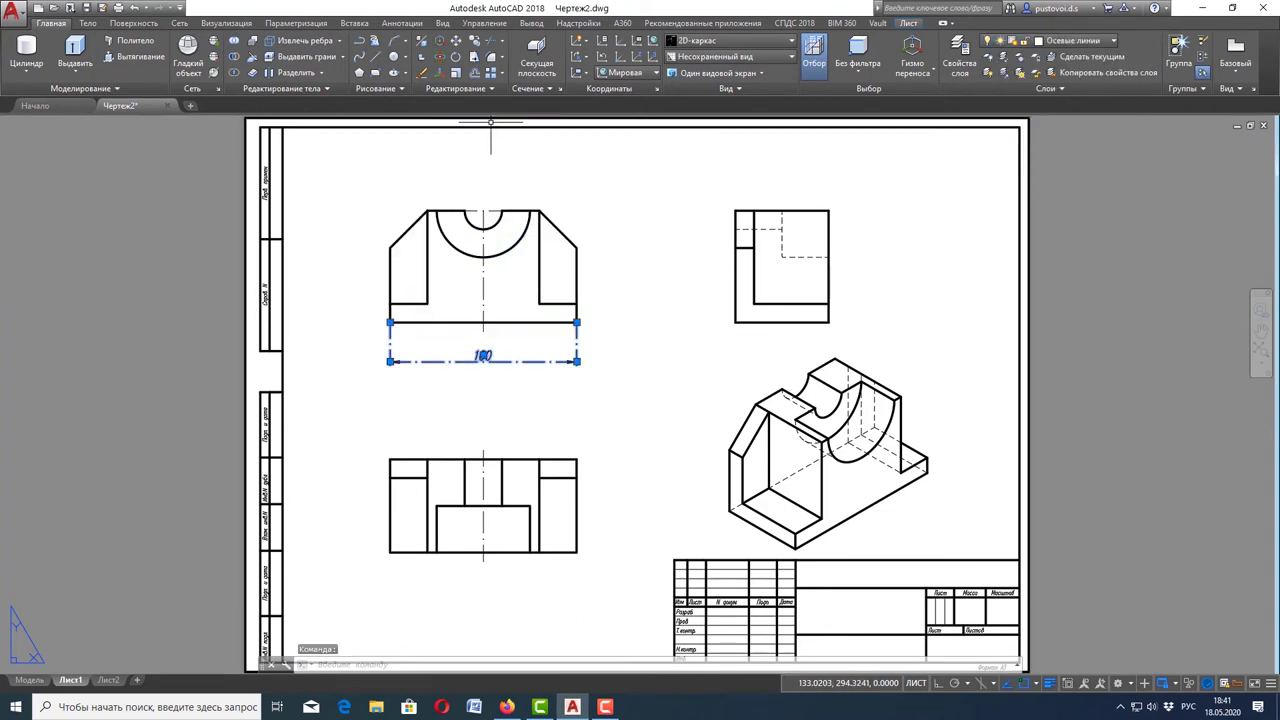
{"action": "left_click", "coordinate": [1097, 41]}
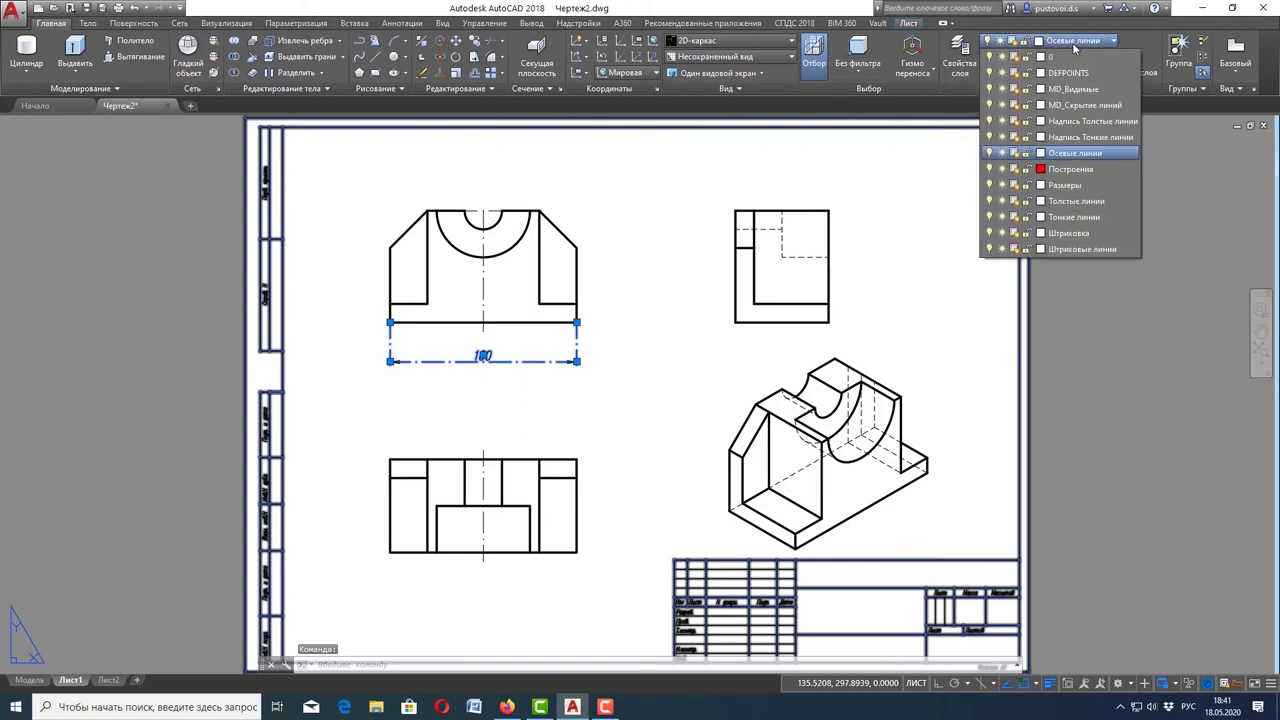
{"action": "left_click", "coordinate": [1065, 185]}
{"action": "key", "text": "Escape"}
{"action": "key", "text": "Escape"}
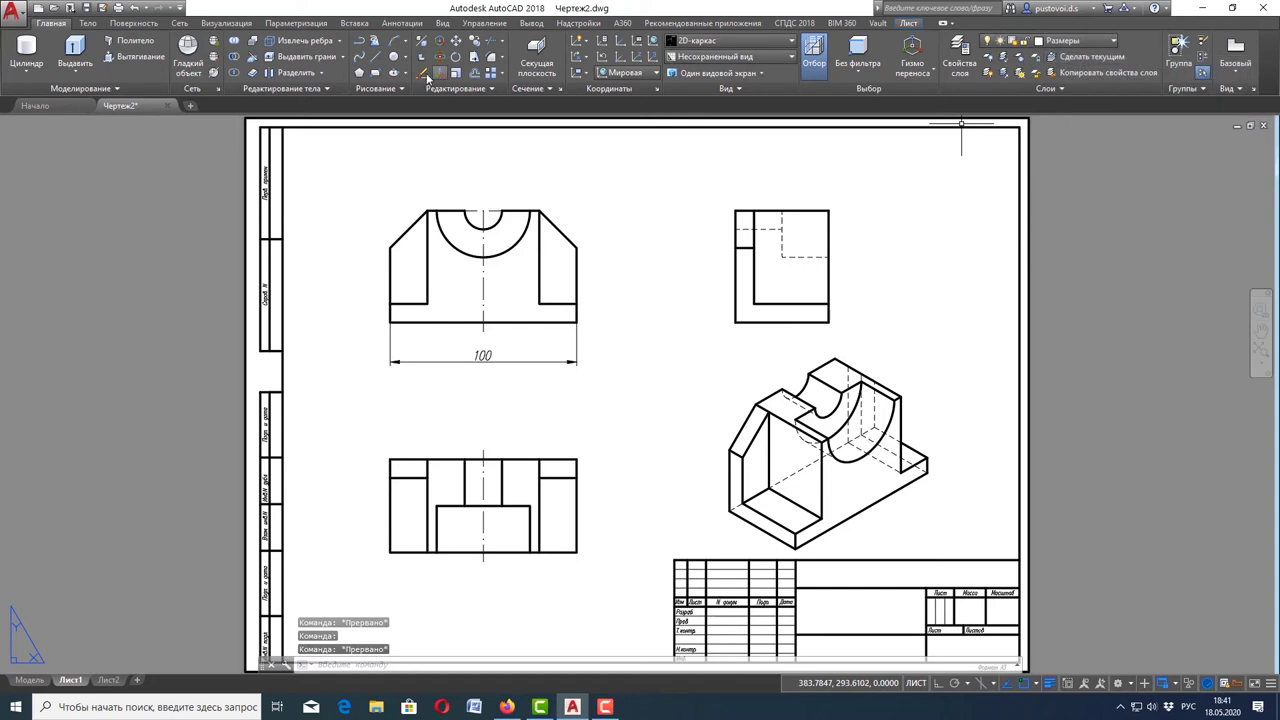
{"action": "left_click", "coordinate": [447, 25]}
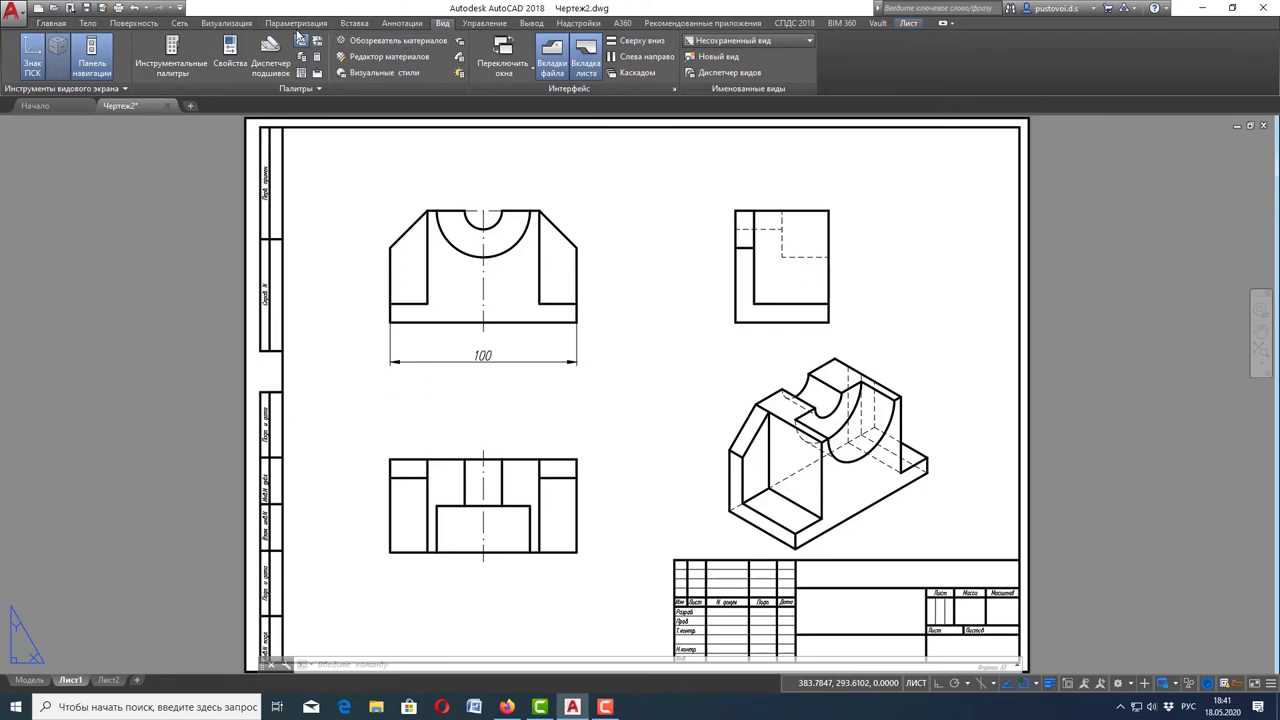
{"action": "left_click", "coordinate": [386, 24]}
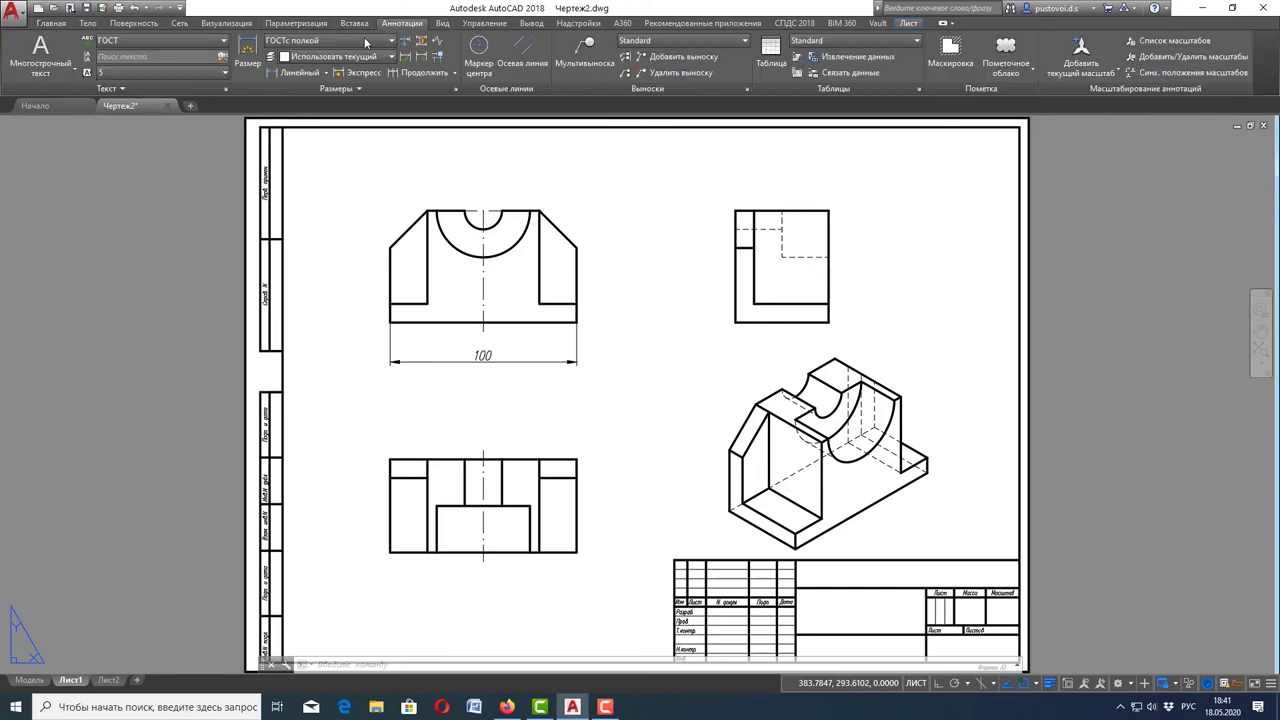
- Add a 40 height dimension left of the front view and a 60 width above it
{"action": "left_click", "coordinate": [285, 74]}
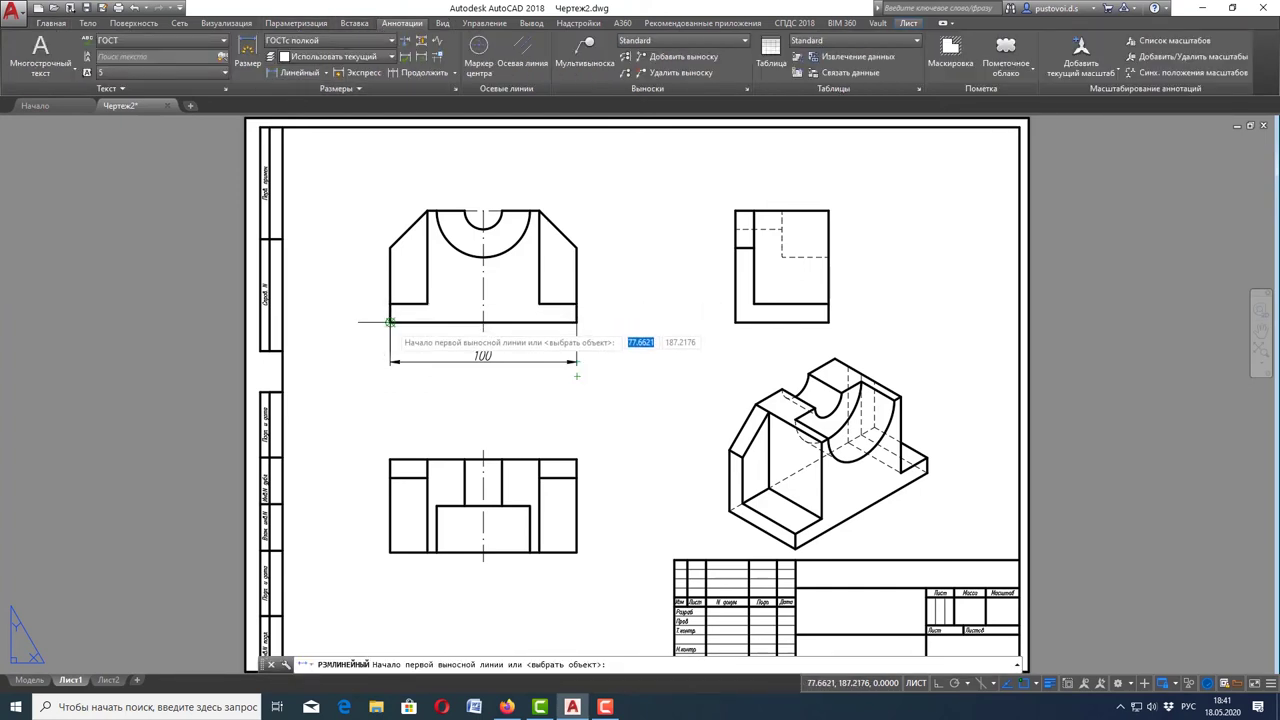
{"action": "left_click", "coordinate": [390, 322]}
{"action": "left_click", "coordinate": [390, 247]}
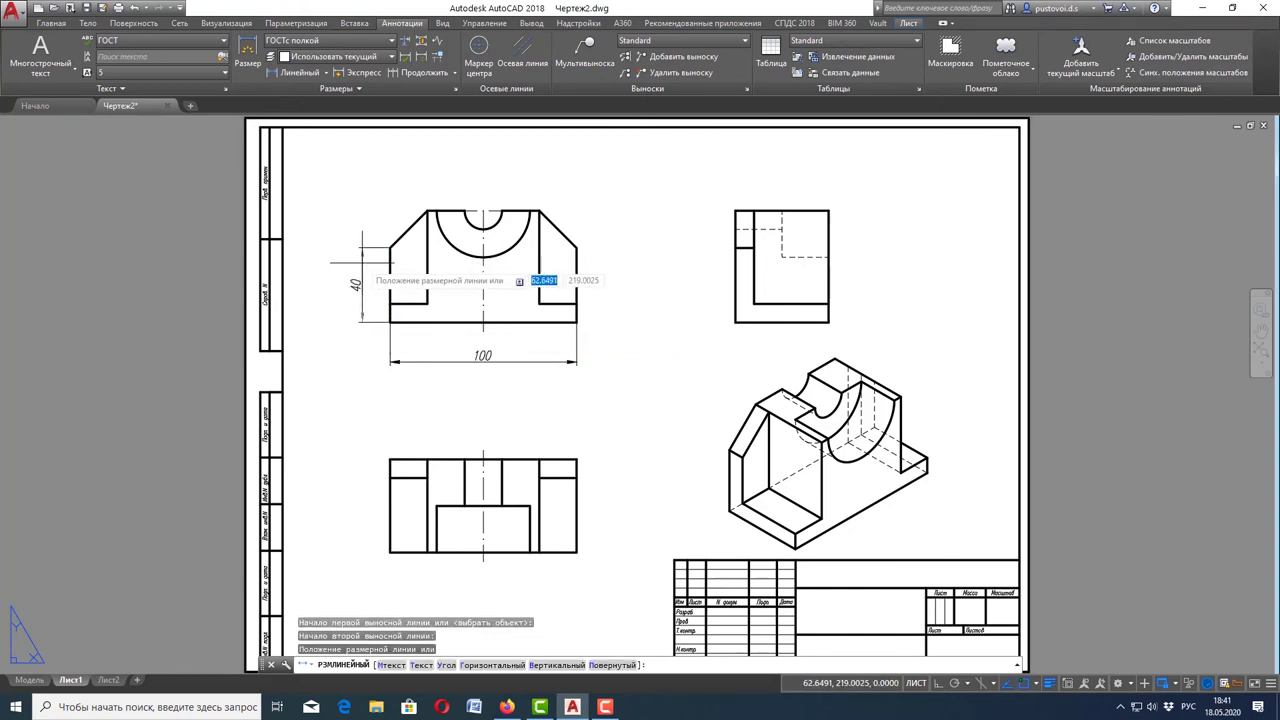
{"action": "left_click", "coordinate": [360, 275]}
{"action": "left_click", "coordinate": [305, 75]}
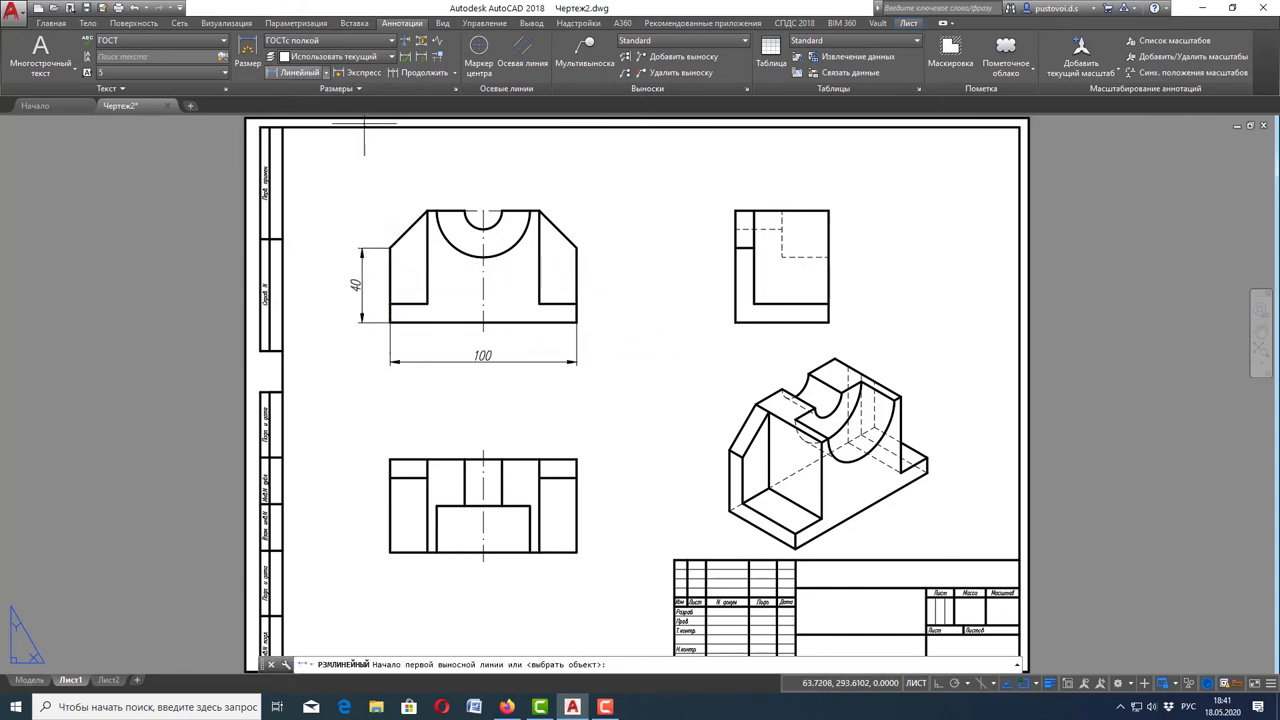
{"action": "left_click", "coordinate": [428, 211]}
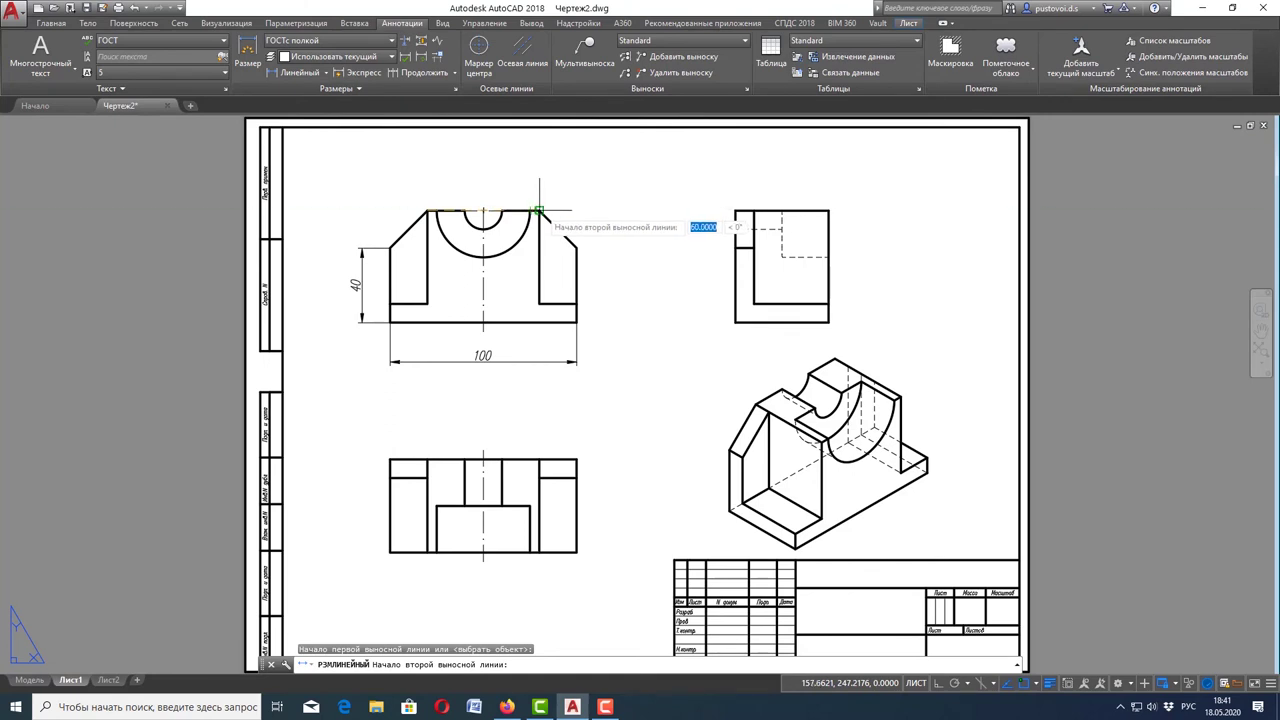
{"action": "left_click", "coordinate": [539, 211]}
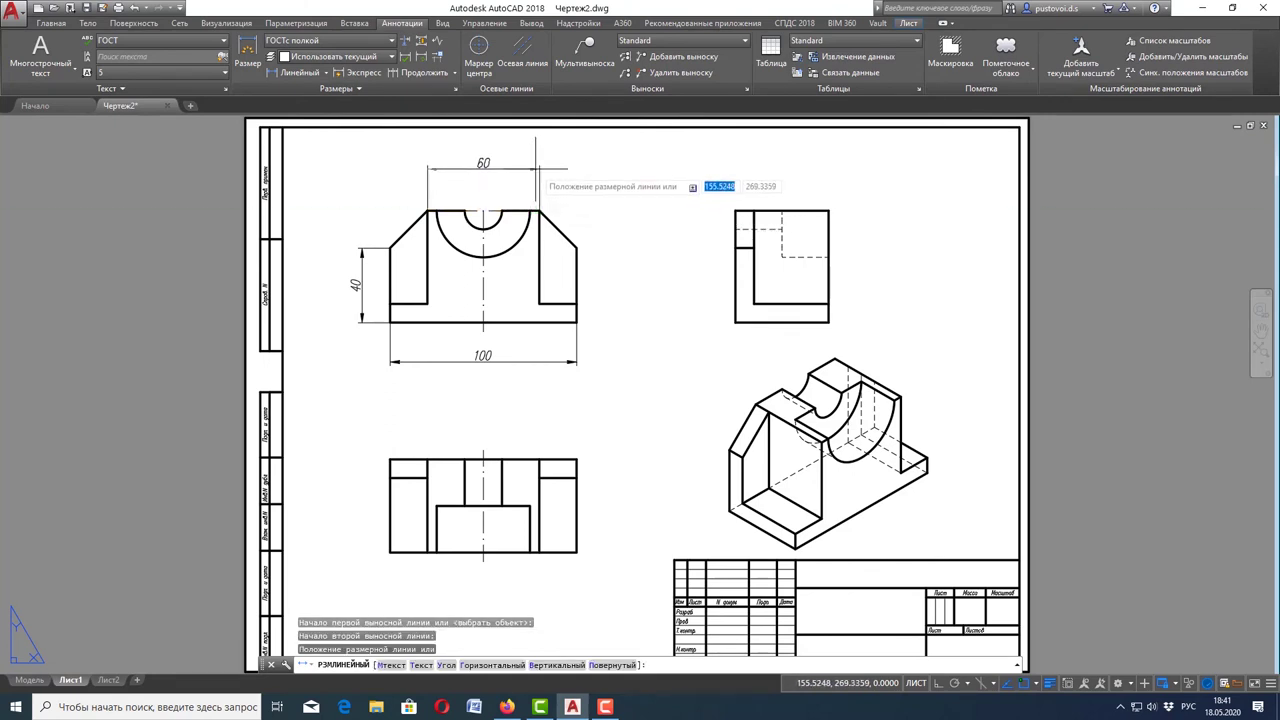
{"action": "left_click", "coordinate": [536, 168]}
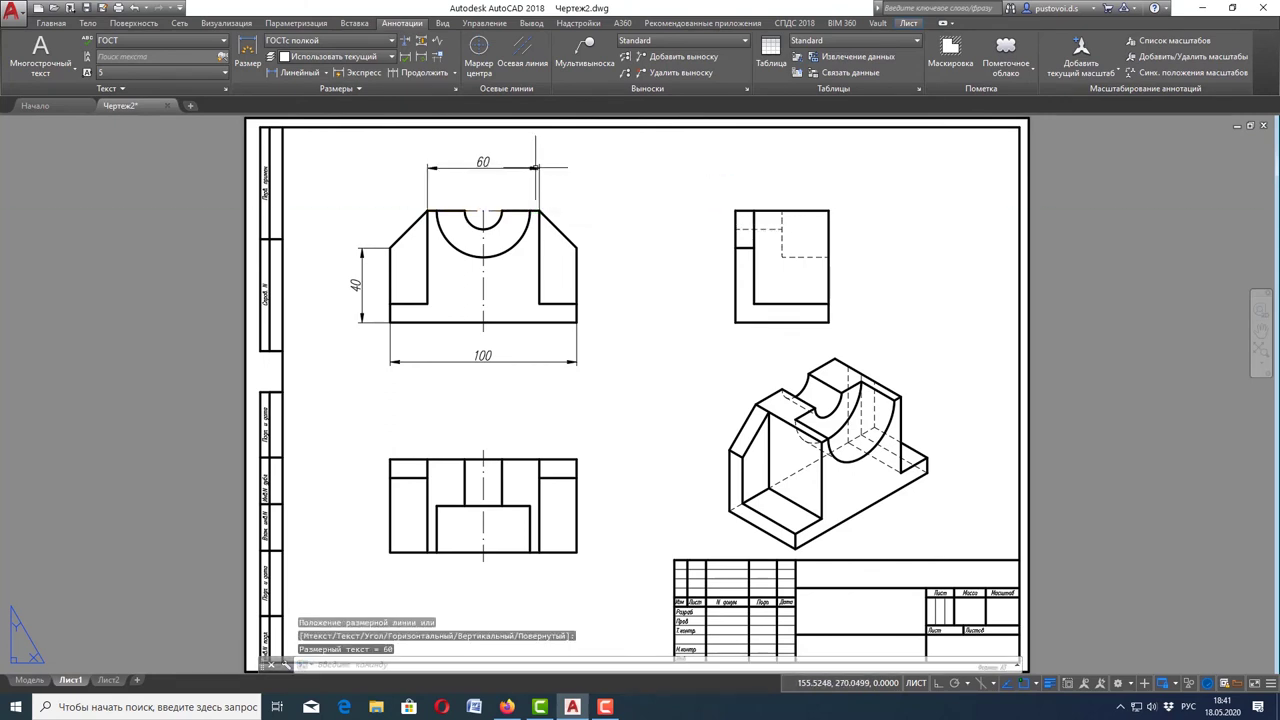
- Dimension the small cutout arc as R10 and the larger arc as R25
{"action": "left_click", "coordinate": [332, 73]}
{"action": "left_click", "coordinate": [304, 206]}
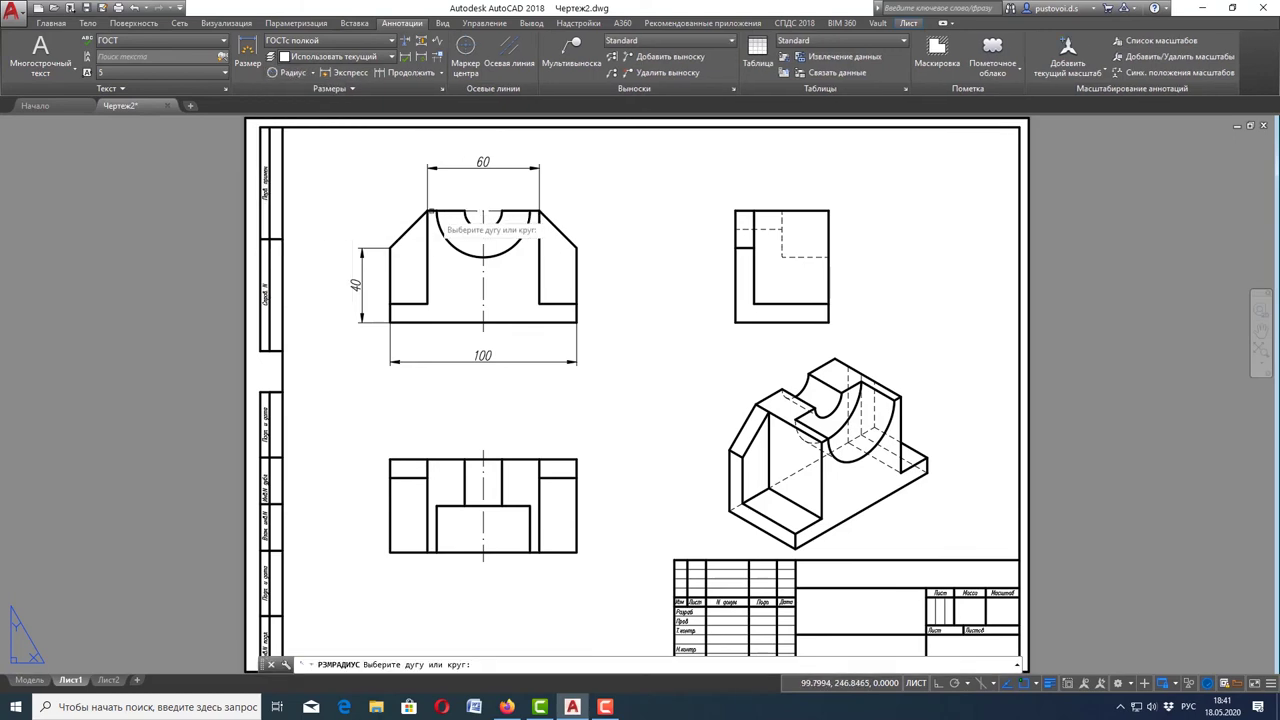
{"action": "scroll", "coordinate": [480, 236], "scroll_direction": "up", "scroll_amount": 4}
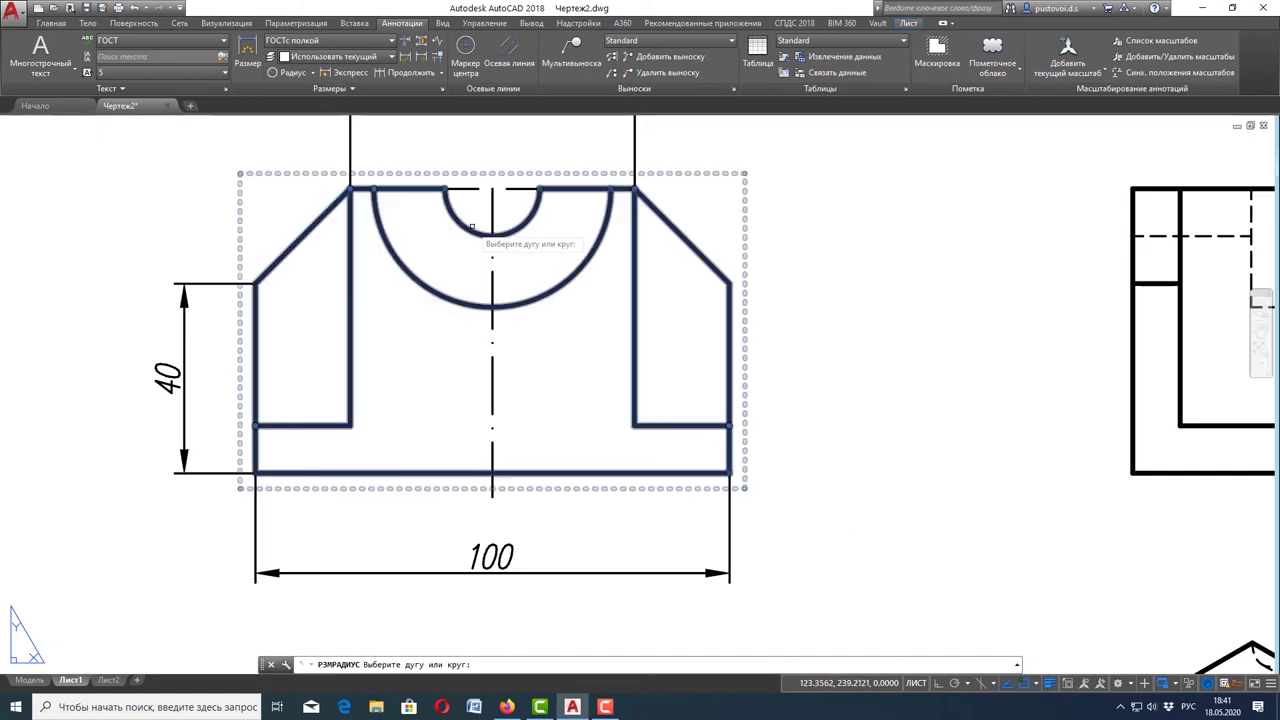
{"action": "left_click", "coordinate": [480, 240]}
{"action": "scroll", "coordinate": [480, 238], "scroll_direction": "down", "scroll_amount": 5}
{"action": "scroll", "coordinate": [479, 218], "scroll_direction": "up", "scroll_amount": 3}
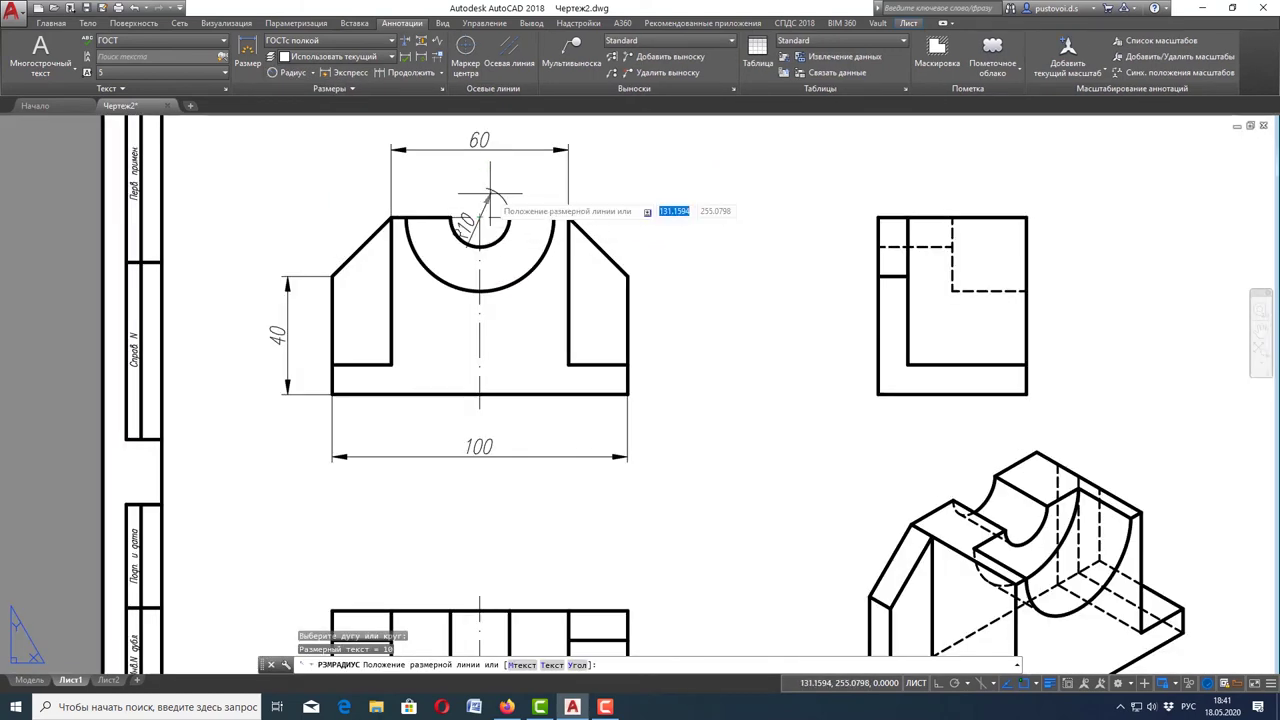
{"action": "left_click", "coordinate": [462, 203]}
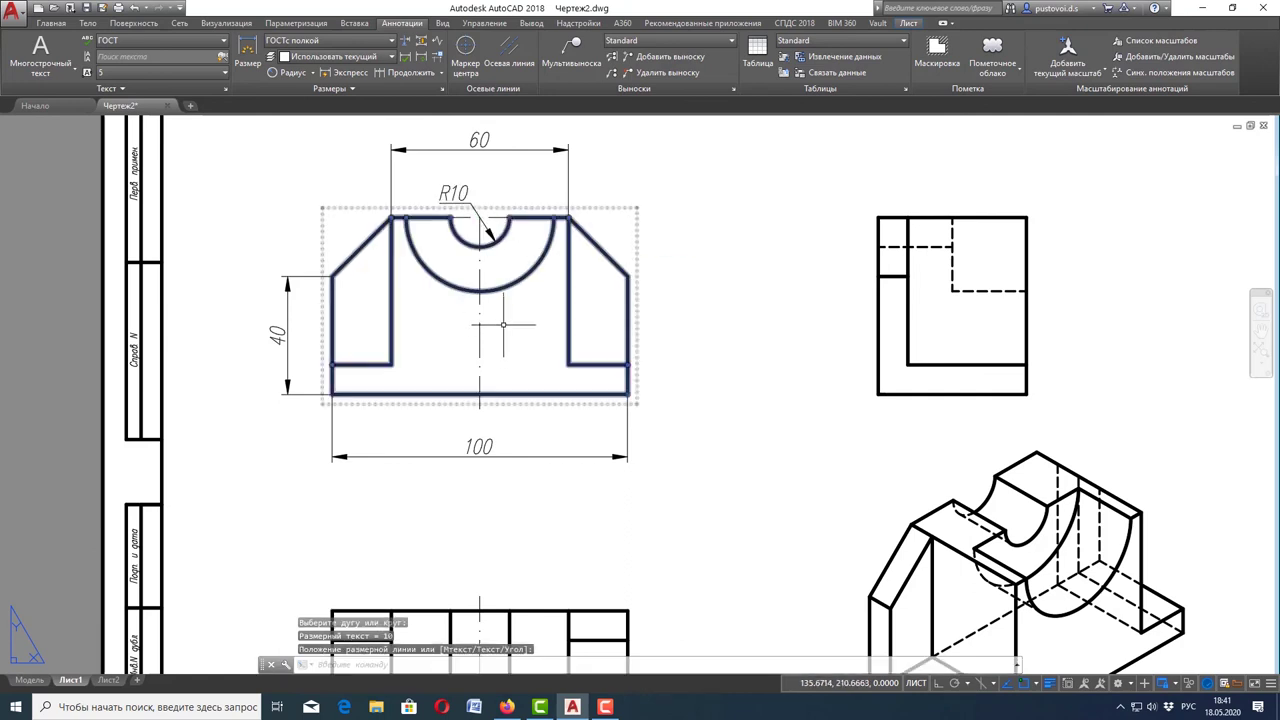
{"action": "left_click", "coordinate": [293, 77]}
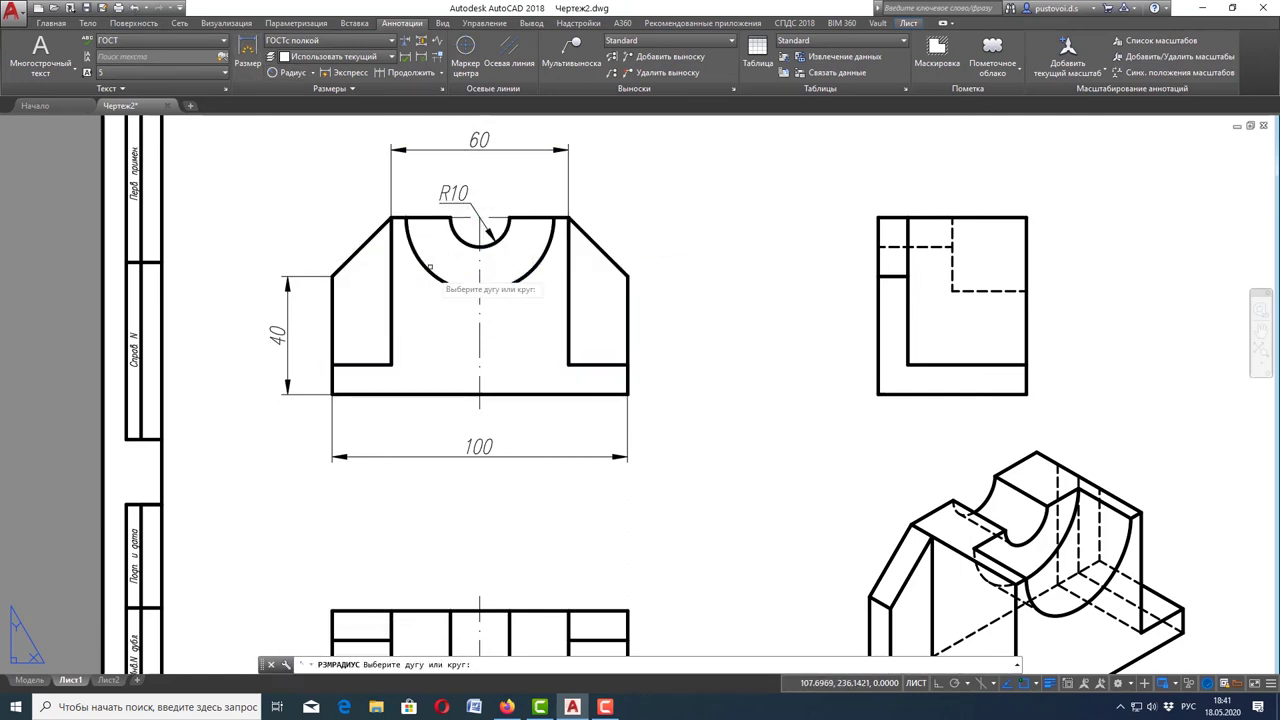
{"action": "left_click", "coordinate": [448, 287]}
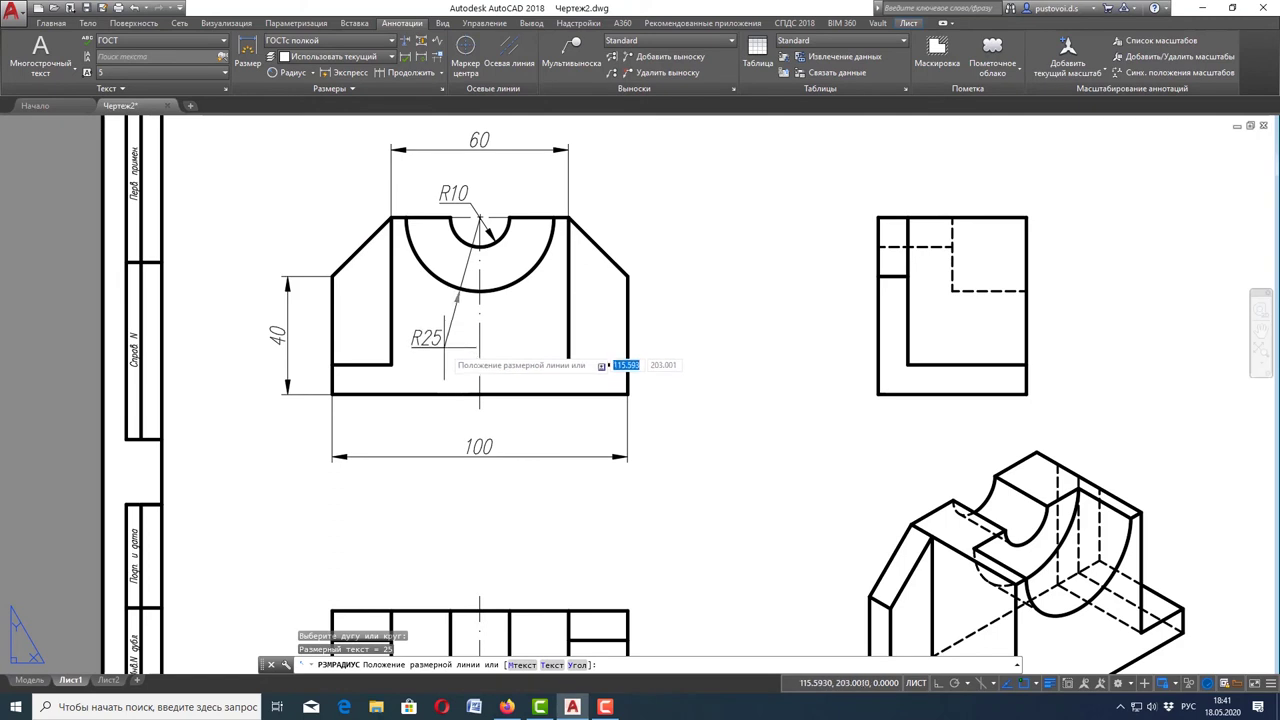
{"action": "scroll", "coordinate": [484, 295], "scroll_direction": "down", "scroll_amount": 2}
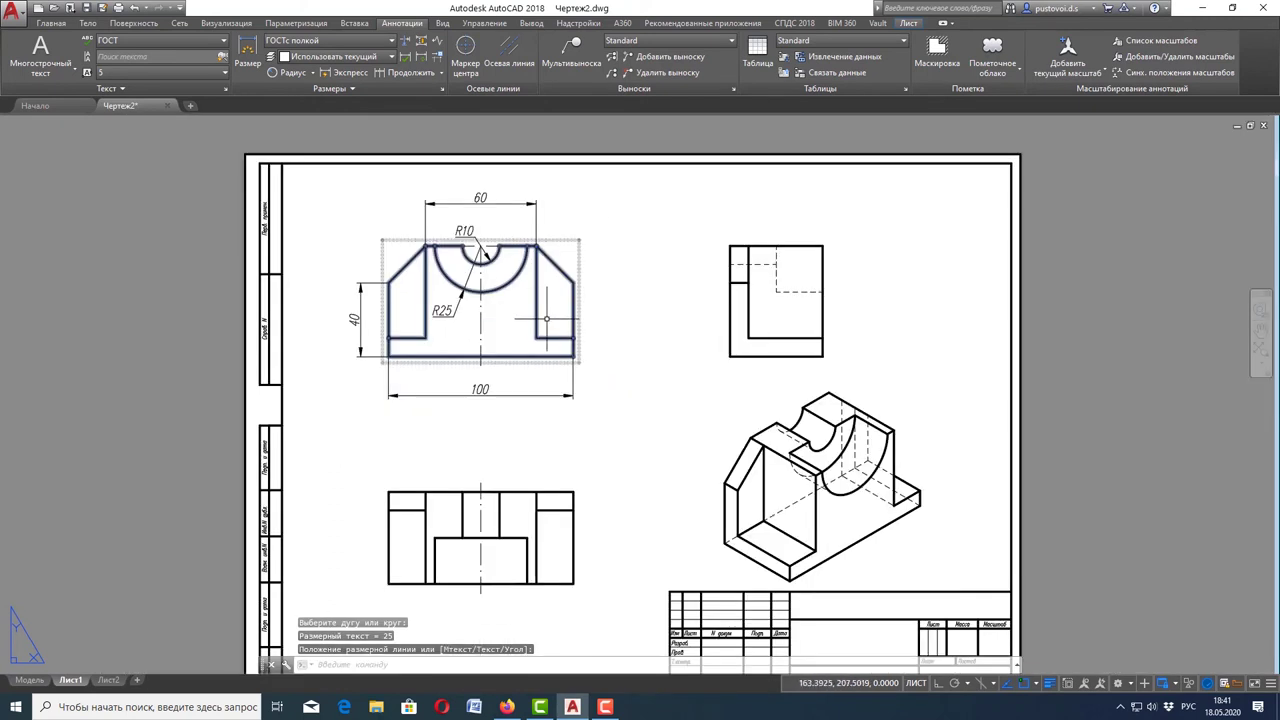
{"action": "key", "text": "Escape"}
{"action": "scroll", "coordinate": [547, 319], "scroll_direction": "down", "scroll_amount": 1}
{"action": "scroll", "coordinate": [623, 277], "scroll_direction": "up", "scroll_amount": 1}
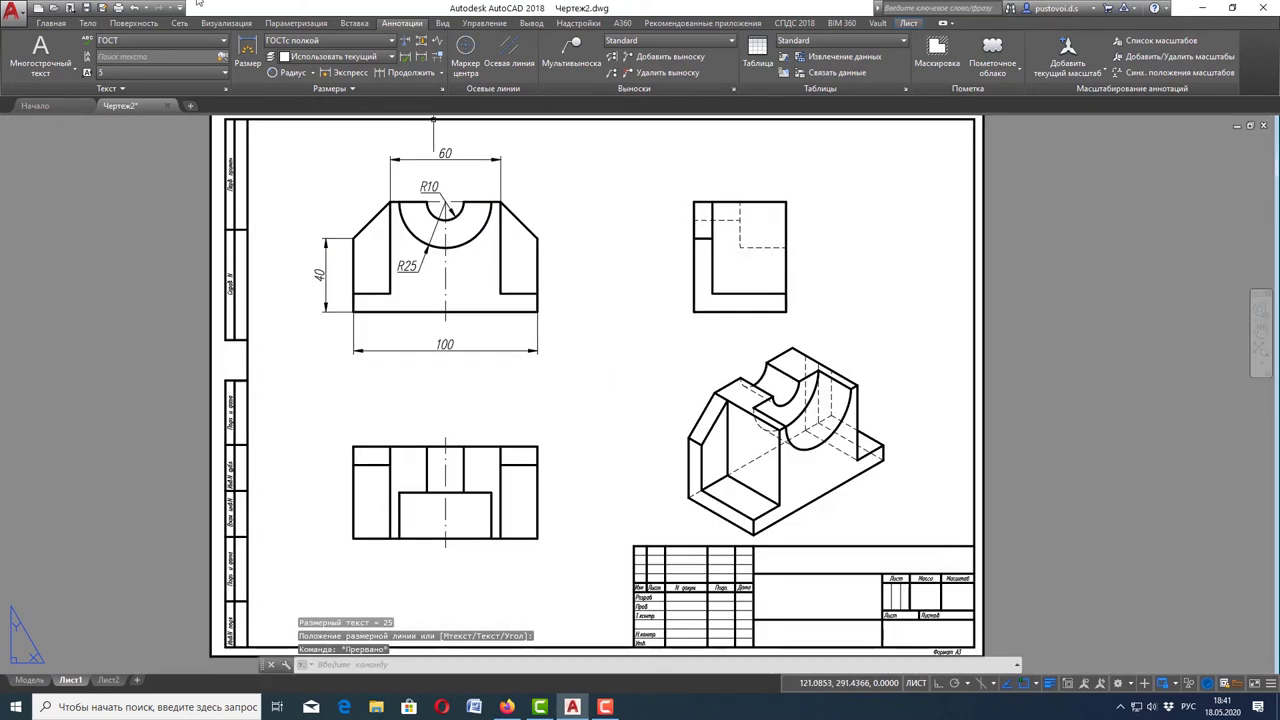
- Dimension the lower view's 50 full height on the left and 25 inner height on the right
{"action": "left_click", "coordinate": [313, 76]}
{"action": "left_click", "coordinate": [300, 94]}
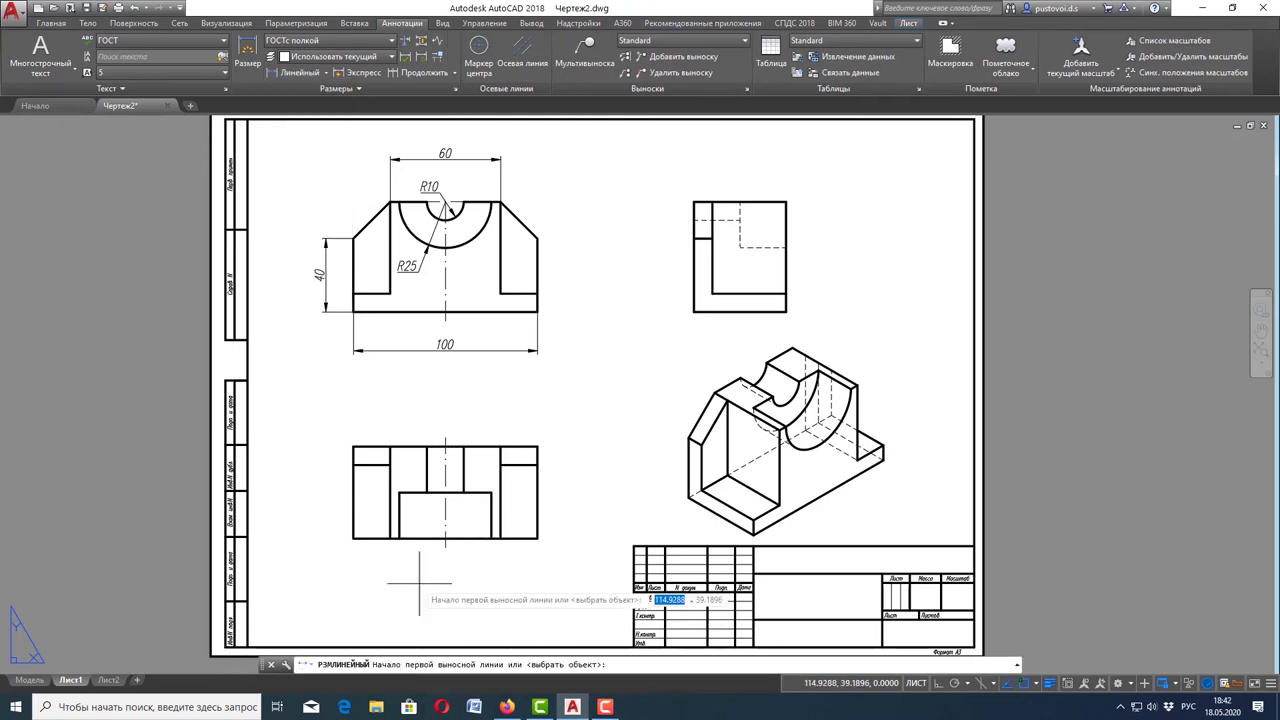
{"action": "left_click", "coordinate": [353, 538]}
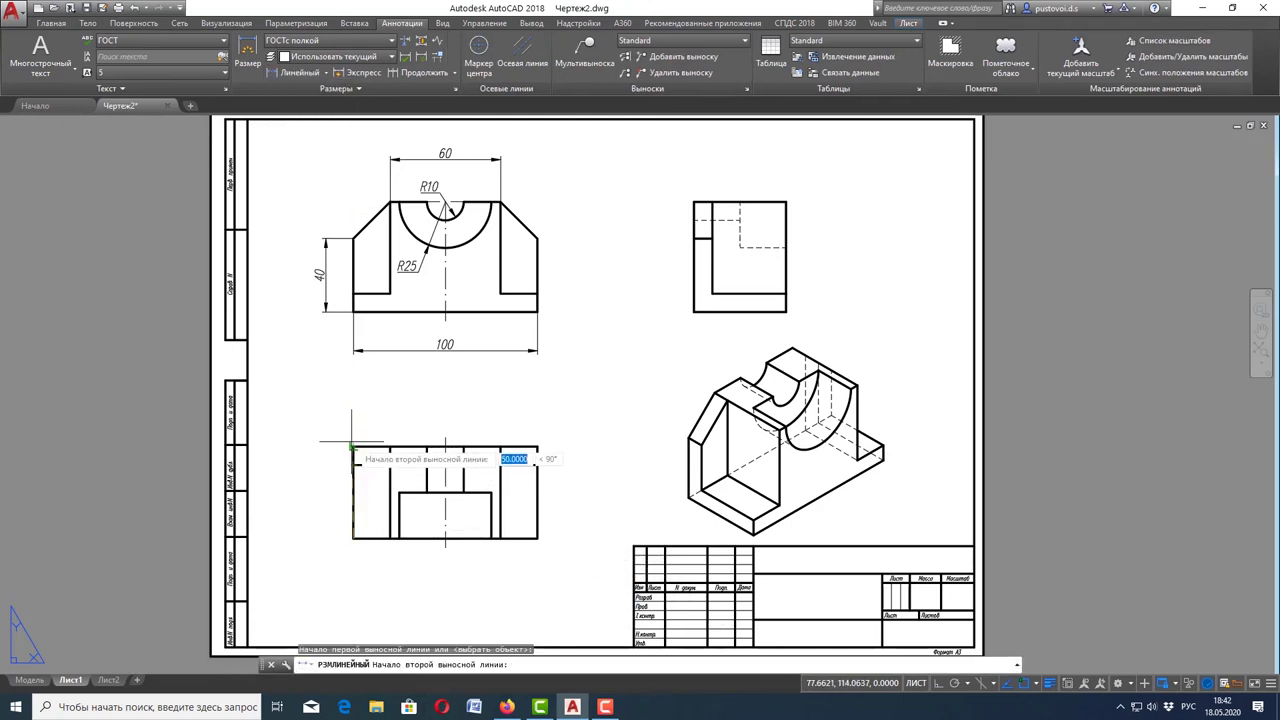
{"action": "left_click", "coordinate": [353, 446]}
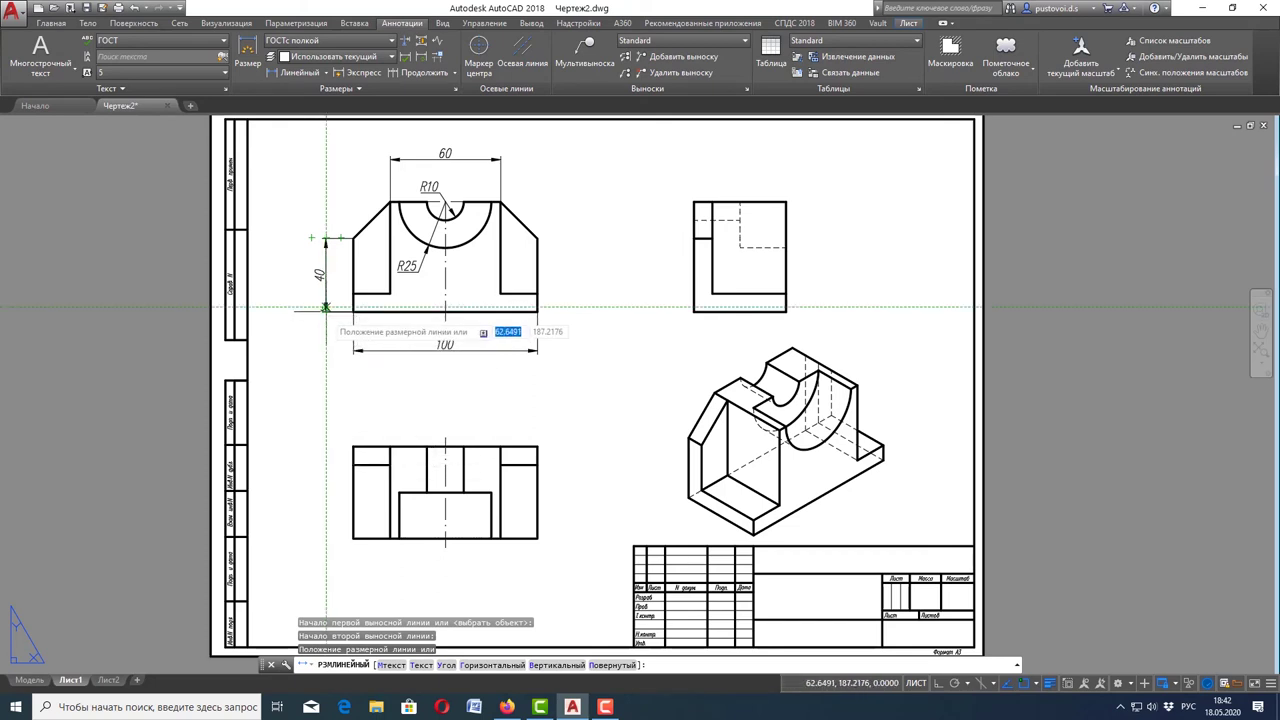
{"action": "left_click", "coordinate": [327, 411]}
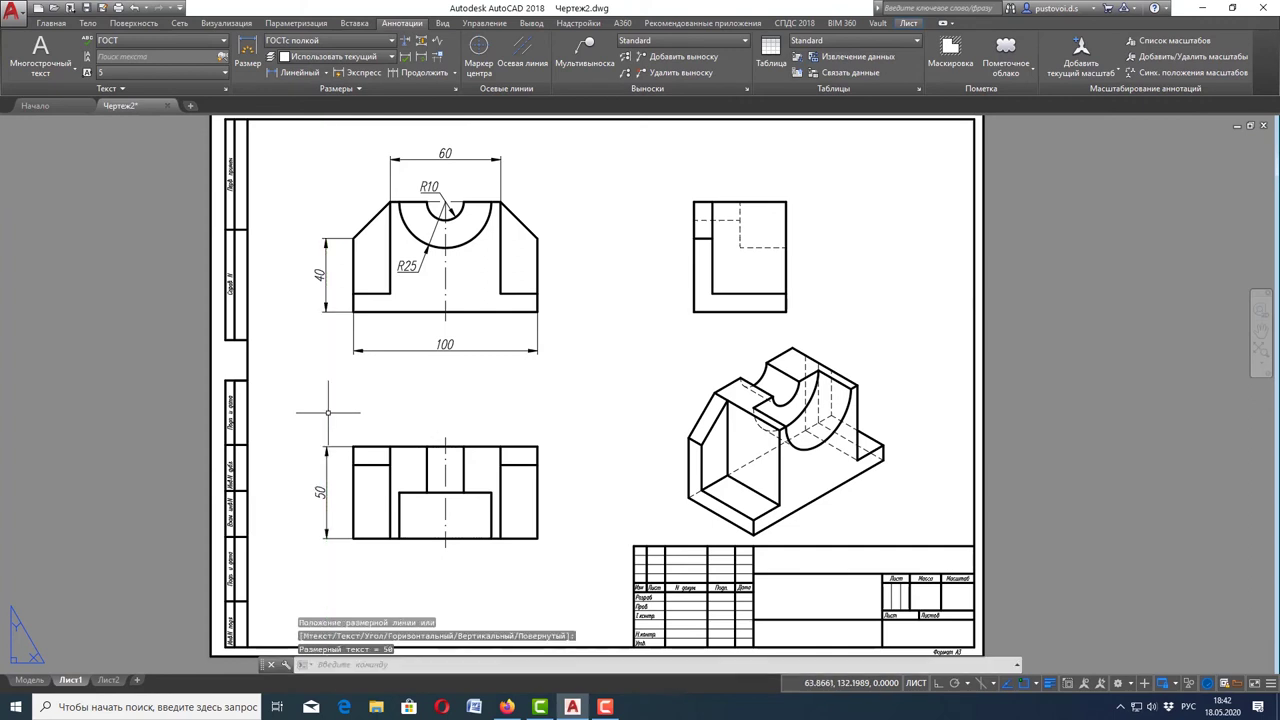
{"action": "left_click", "coordinate": [295, 73]}
{"action": "left_click", "coordinate": [491, 492]}
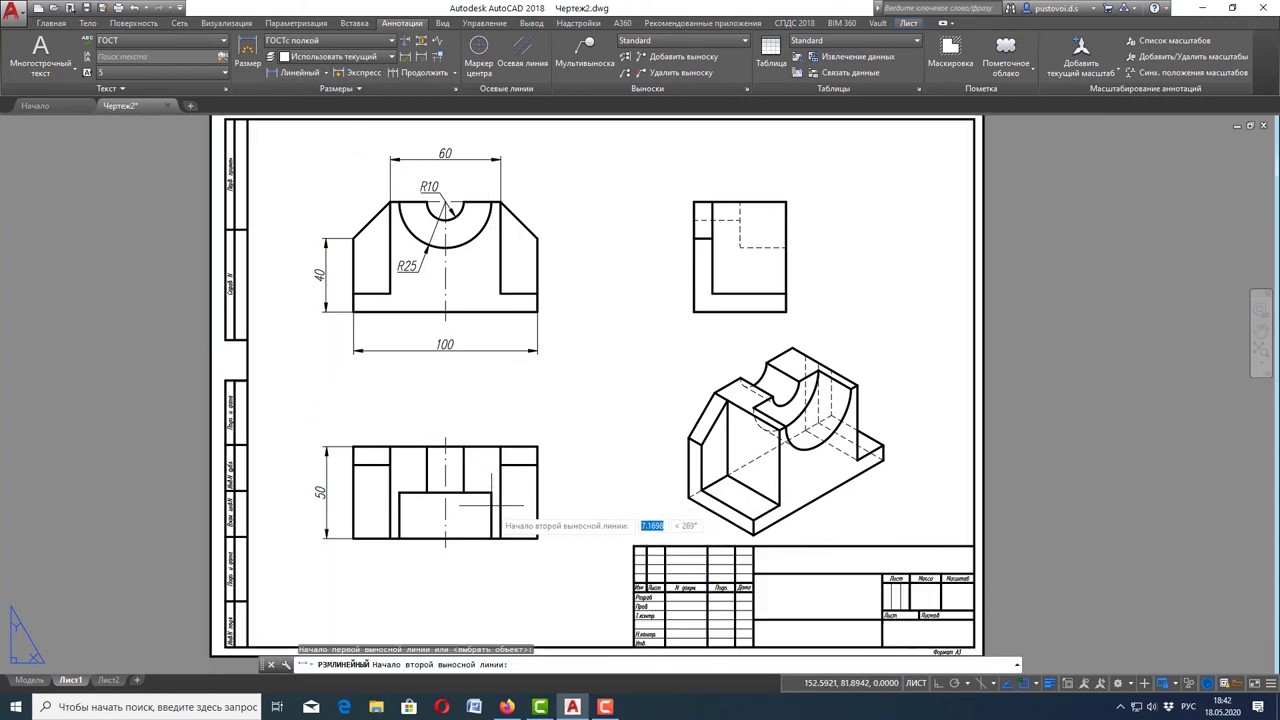
{"action": "left_click", "coordinate": [491, 538]}
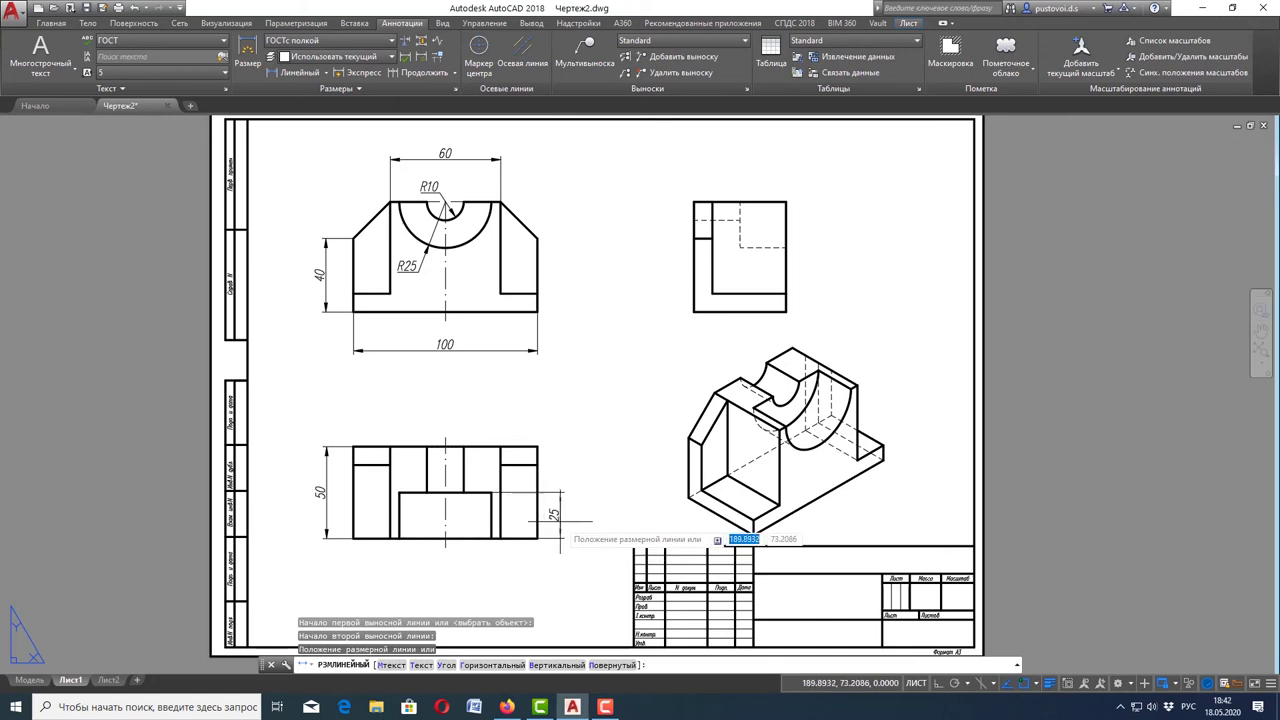
{"action": "left_click", "coordinate": [569, 520]}
{"action": "key", "text": "Escape"}
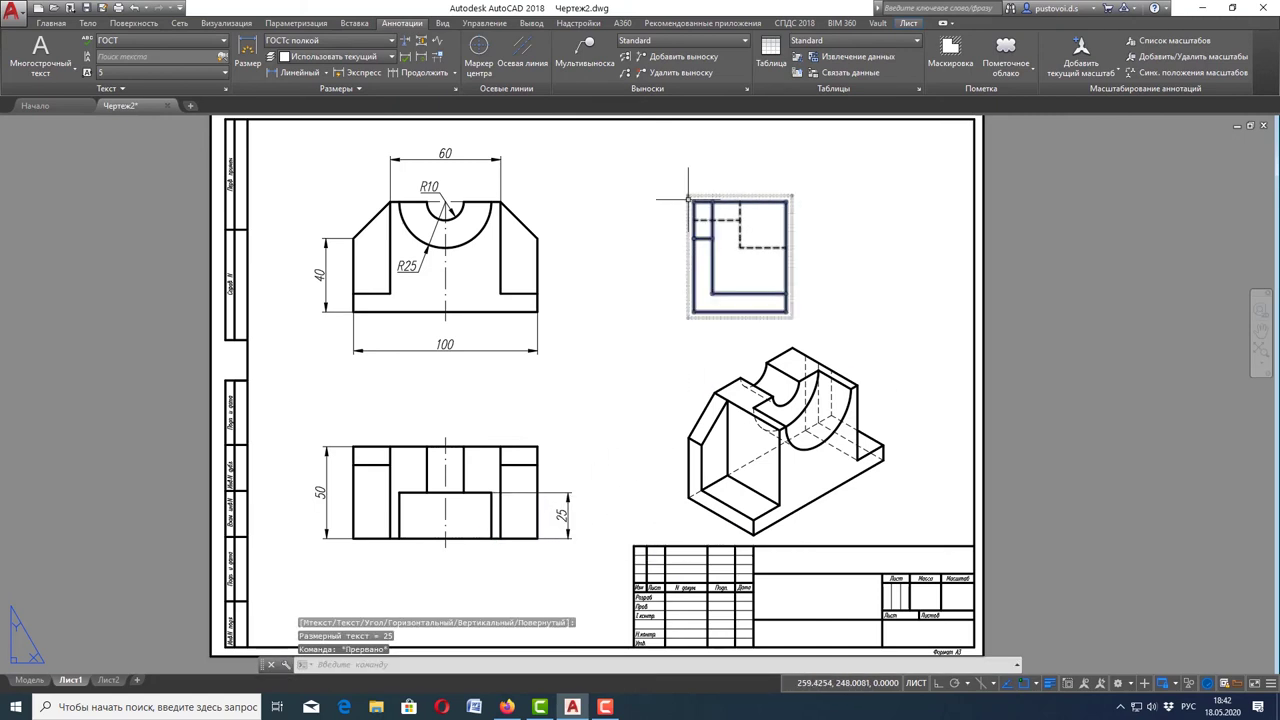
{"action": "left_click", "coordinate": [308, 78]}
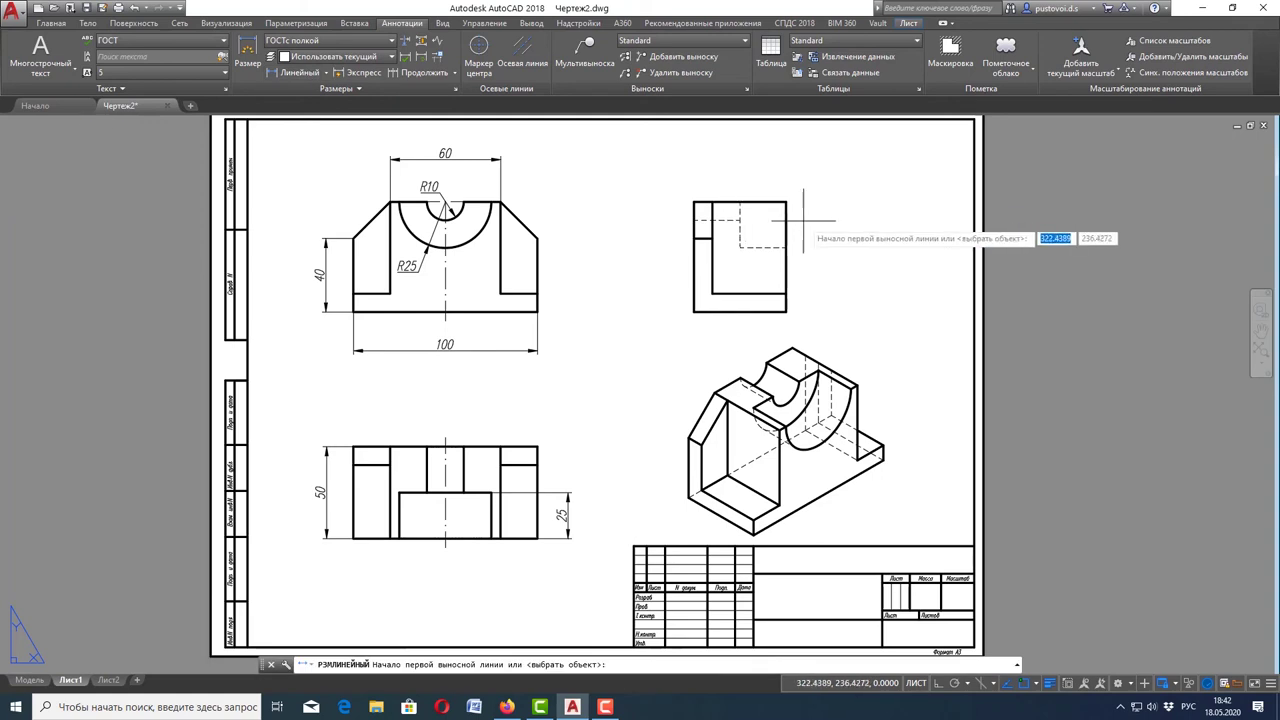
- Add a 10 width dimension below the side view and a 60 height on its right
{"action": "left_click", "coordinate": [712, 285]}
{"action": "left_click", "coordinate": [694, 308]}
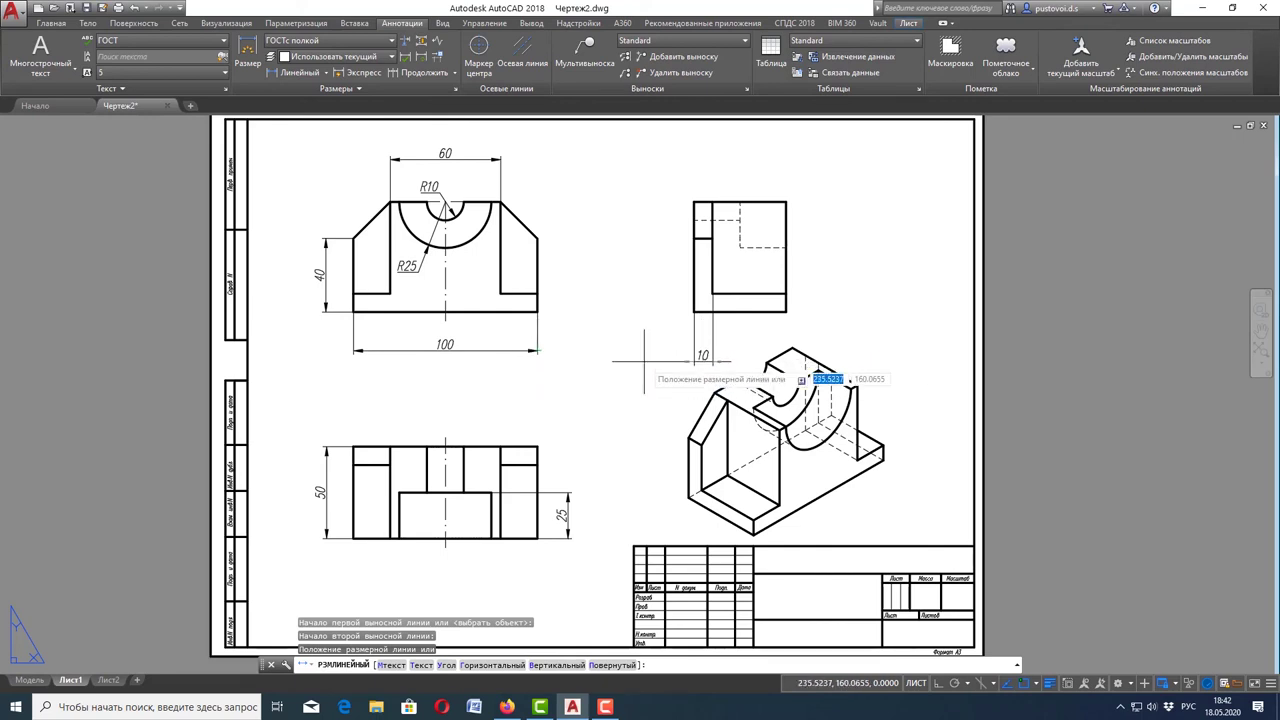
{"action": "left_click", "coordinate": [660, 348]}
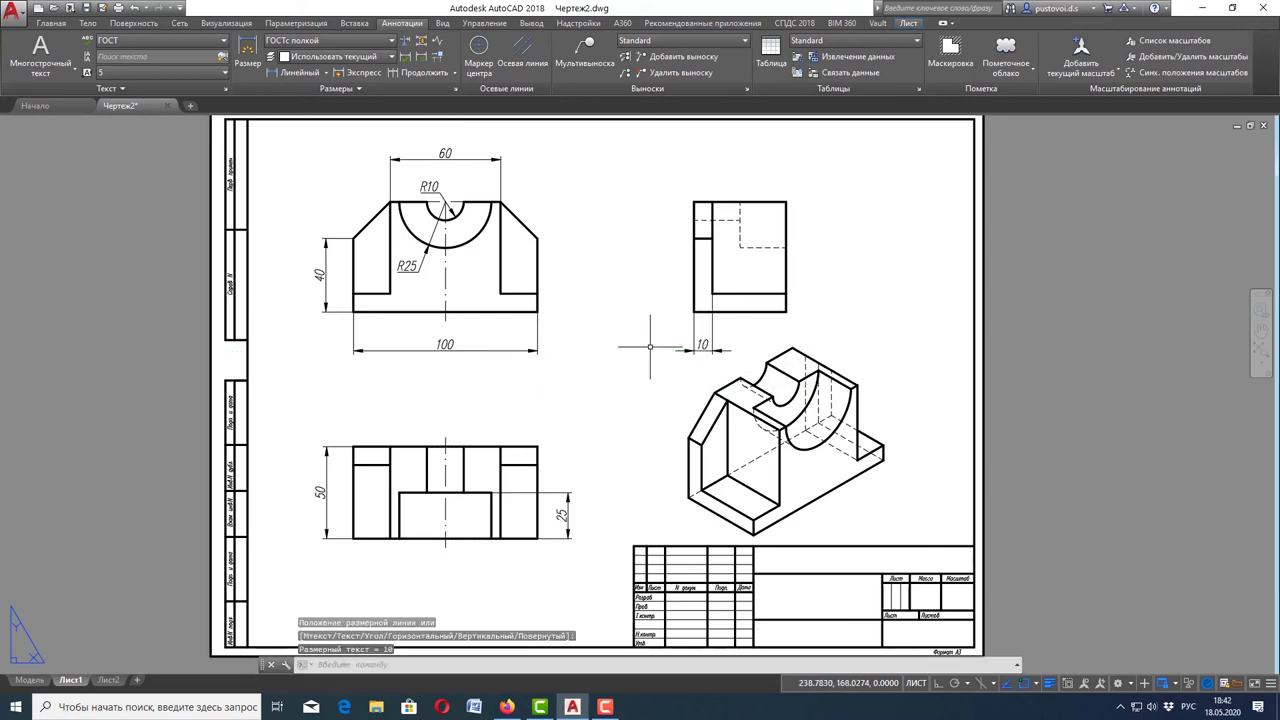
{"action": "left_click", "coordinate": [296, 73]}
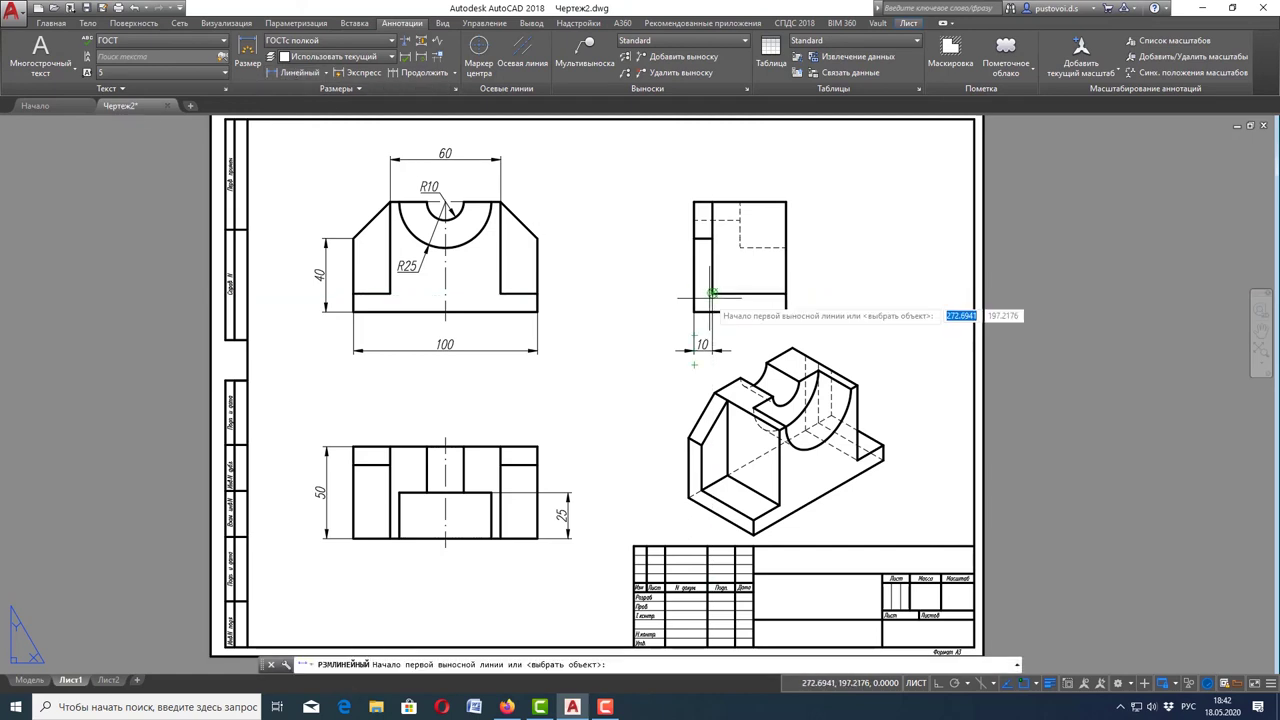
{"action": "left_click", "coordinate": [786, 311]}
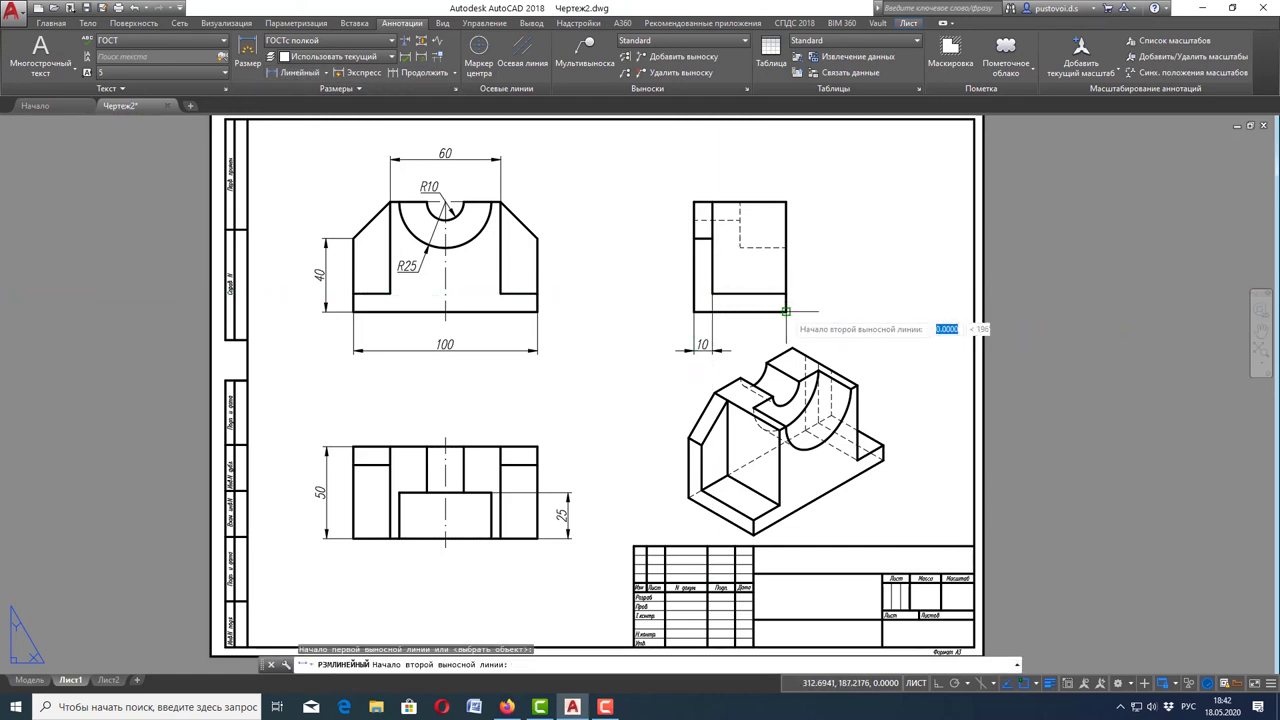
{"action": "left_click", "coordinate": [786, 201]}
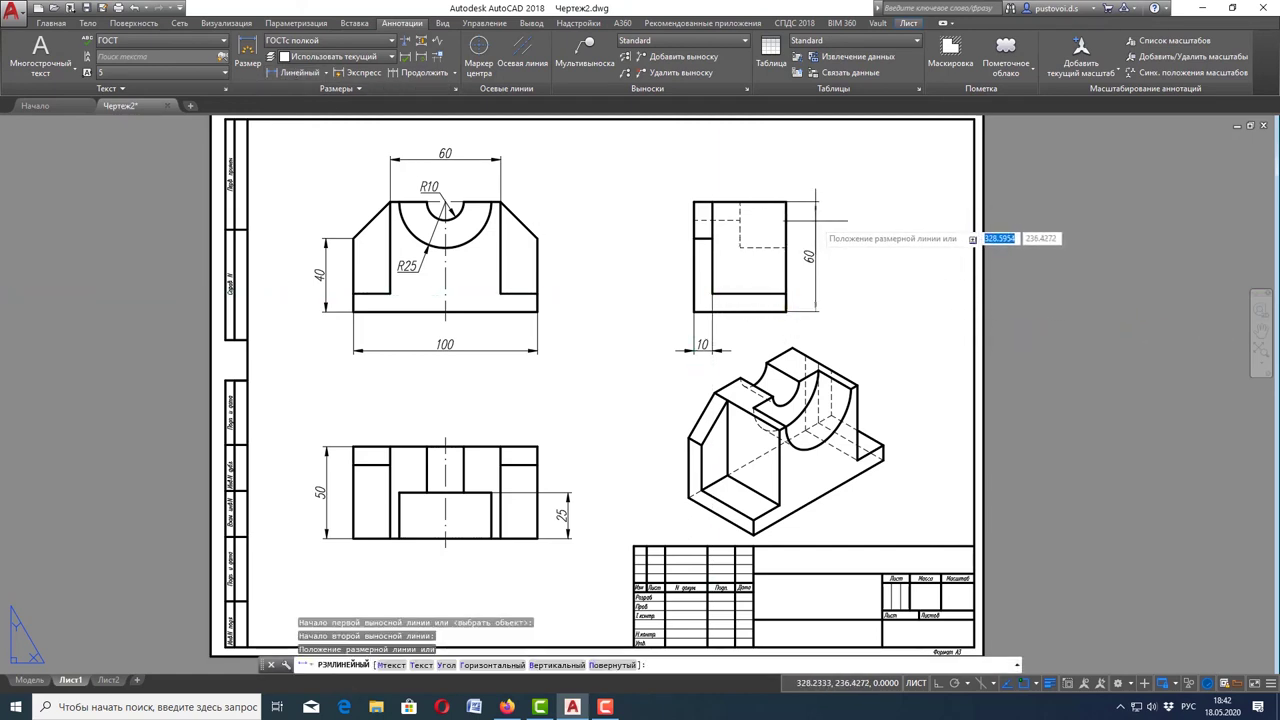
{"action": "left_click", "coordinate": [818, 218]}
{"action": "key", "text": "Escape"}
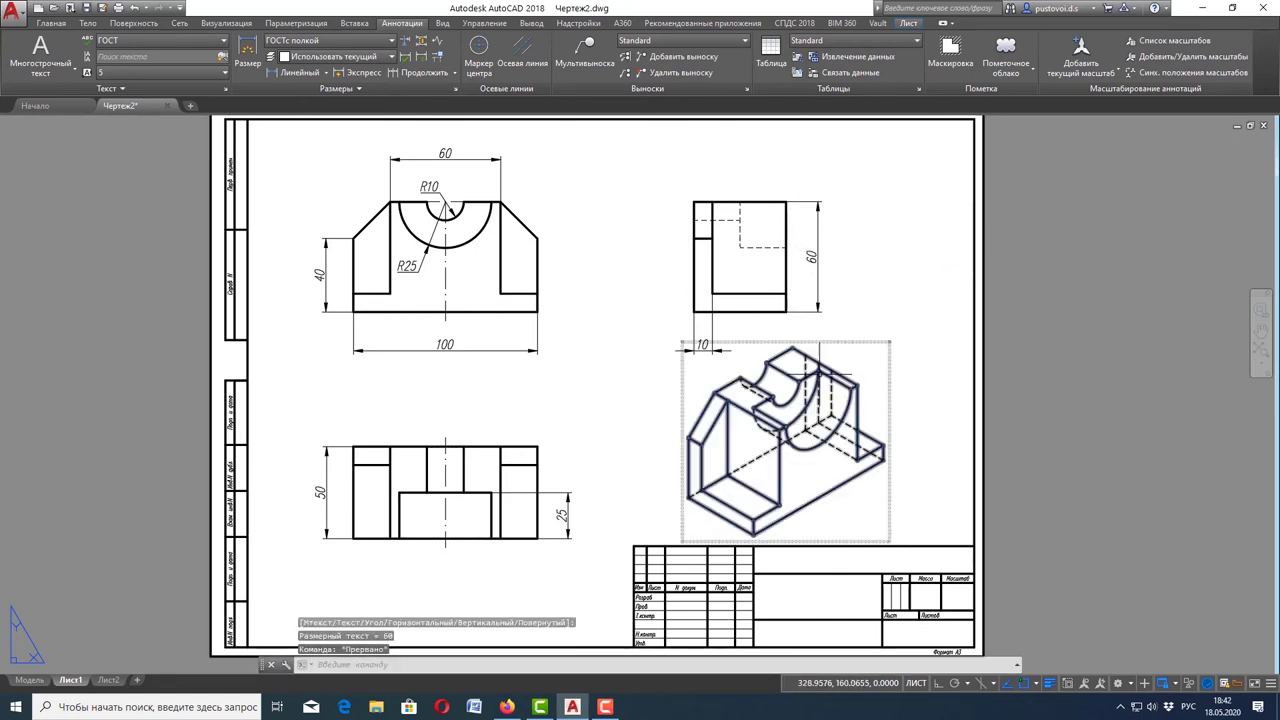
- Shift the isometric view further to the right by dragging its grip
{"action": "left_click", "coordinate": [860, 478]}
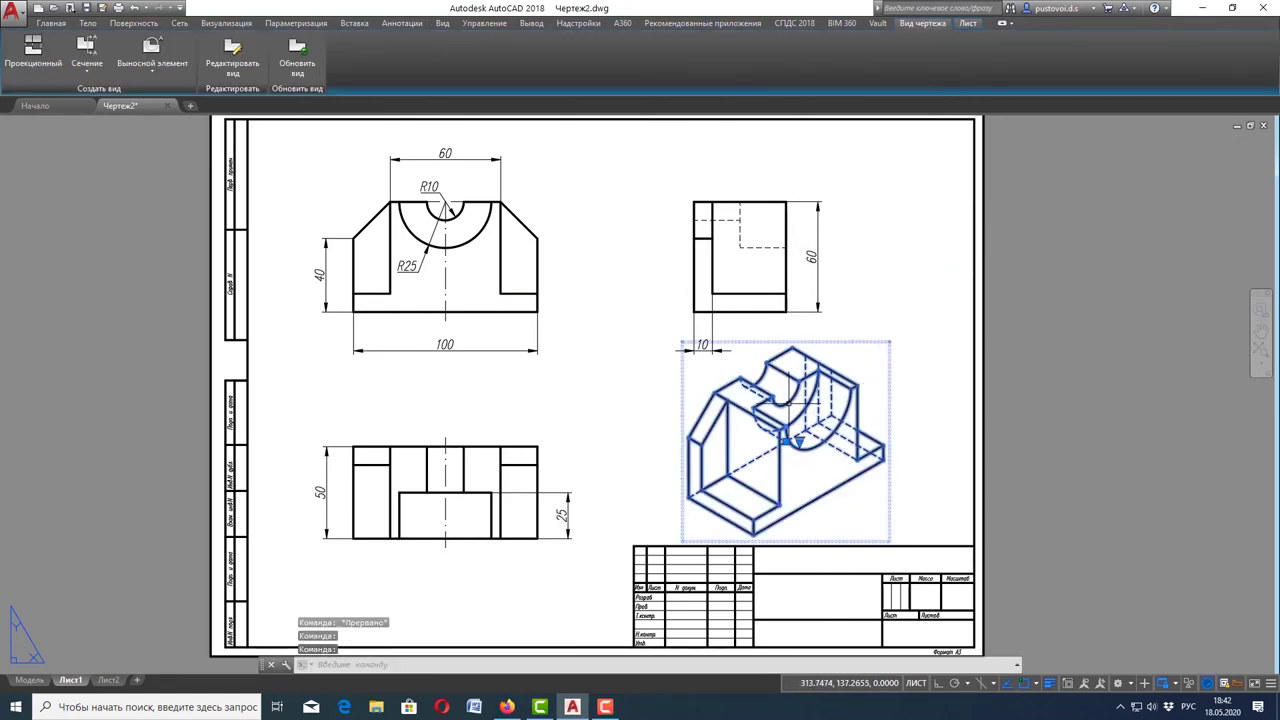
{"action": "left_click", "coordinate": [786, 434]}
{"action": "left_click", "coordinate": [848, 411]}
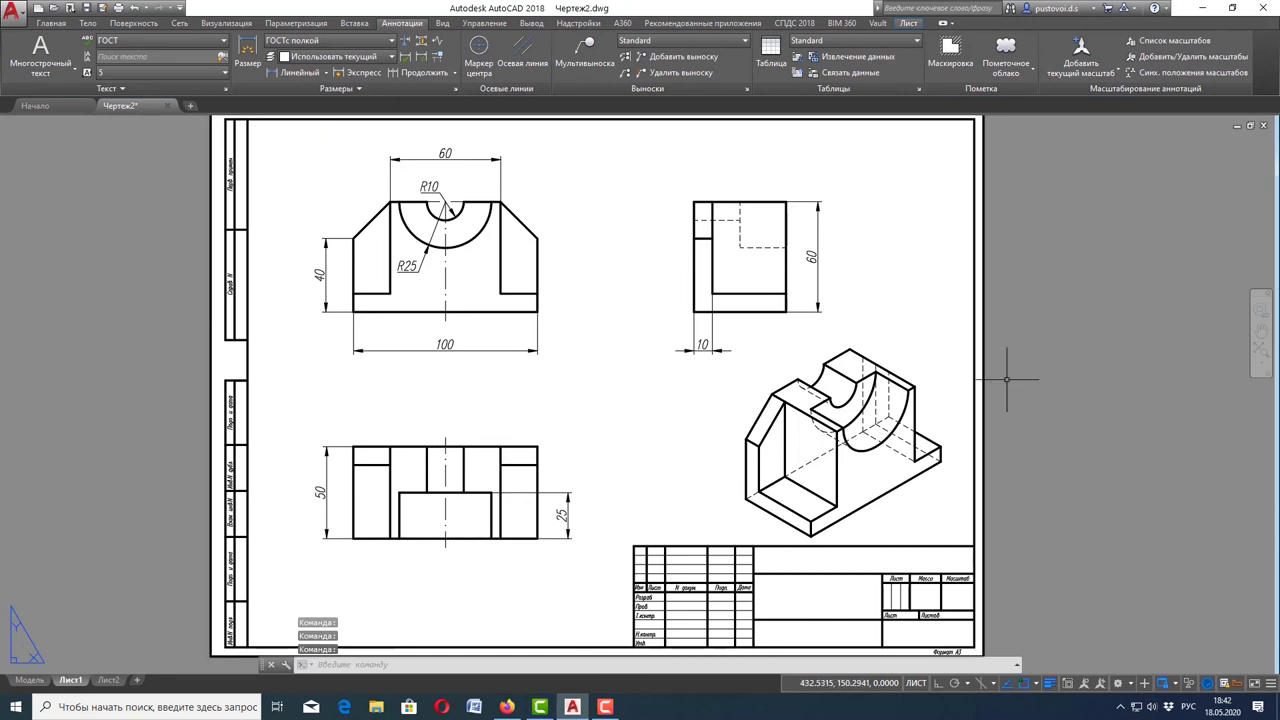
{"action": "key", "text": "Escape"}
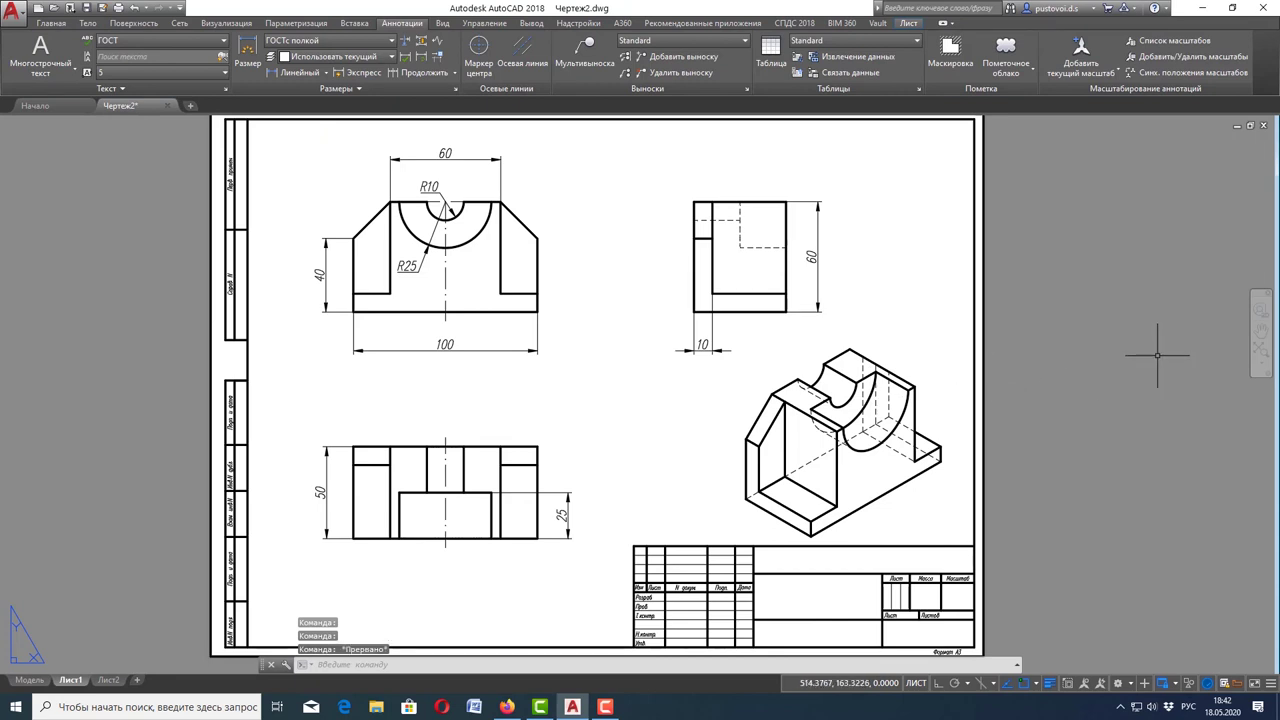
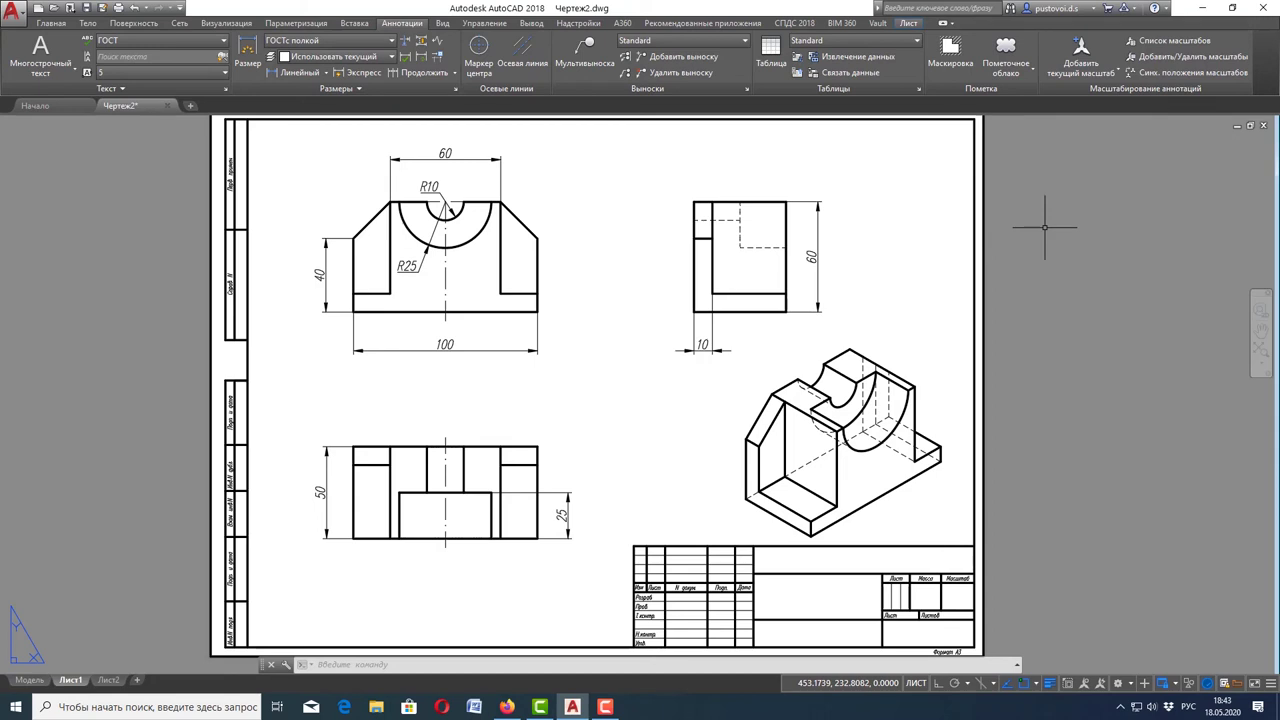
- Start the Single Line text command from the Annotate tab's Text dropdown
{"action": "left_click", "coordinate": [52, 22]}
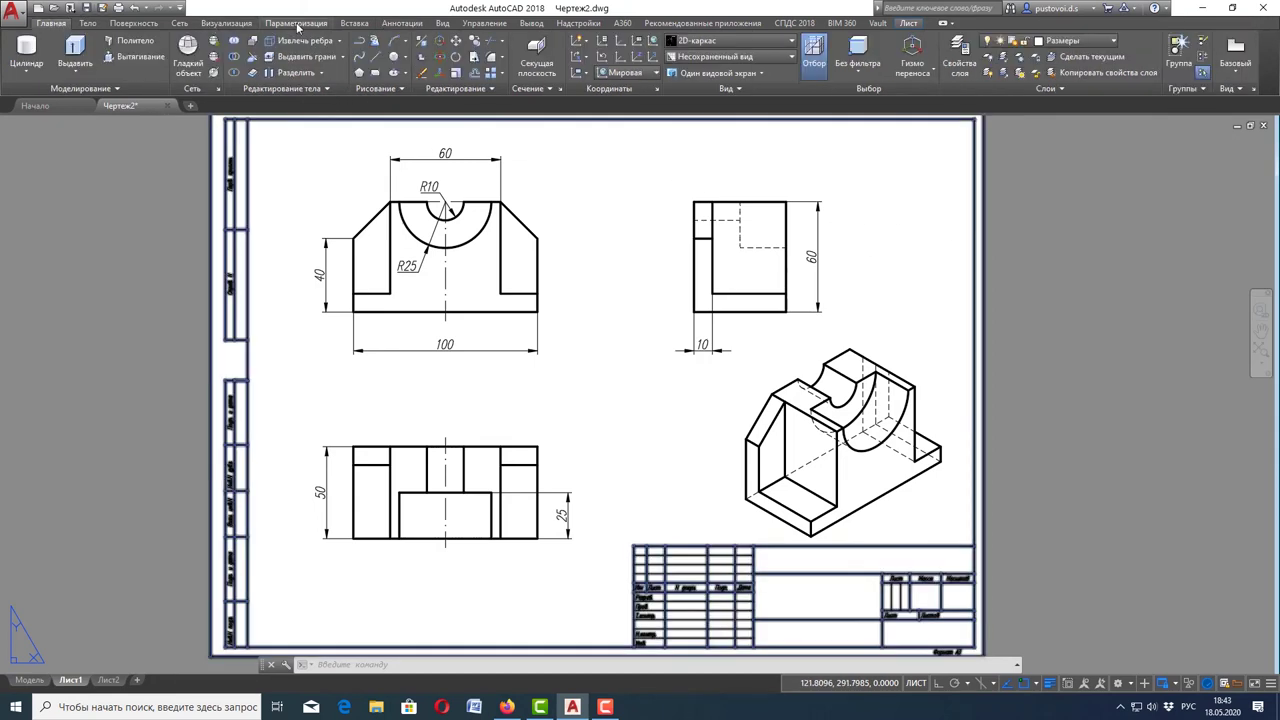
{"action": "left_click", "coordinate": [395, 24]}
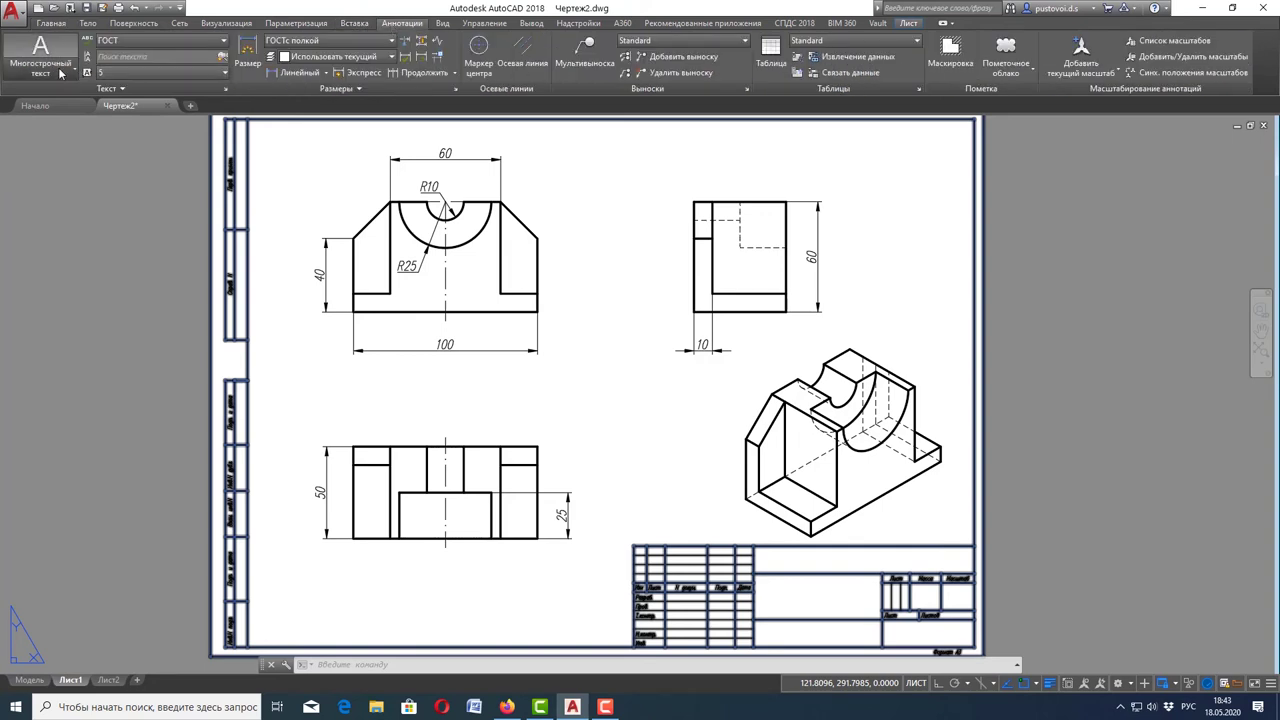
{"action": "left_click", "coordinate": [40, 68]}
{"action": "left_click", "coordinate": [47, 122]}
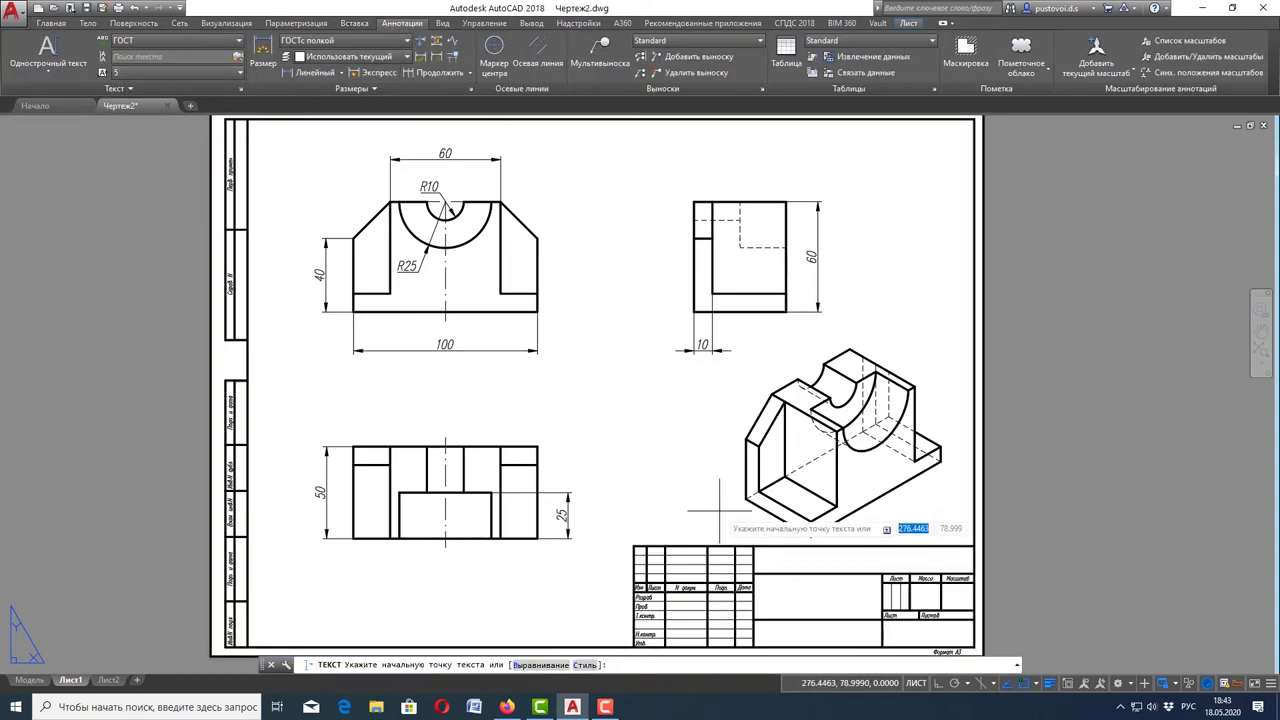
{"action": "scroll", "coordinate": [860, 470], "scroll_direction": "down", "scroll_amount": 2}
{"action": "scroll", "coordinate": [791, 589], "scroll_direction": "up", "scroll_amount": 2}
{"action": "scroll", "coordinate": [791, 589], "scroll_direction": "up", "scroll_amount": 2}
{"action": "scroll", "coordinate": [730, 509], "scroll_direction": "up", "scroll_amount": 1}
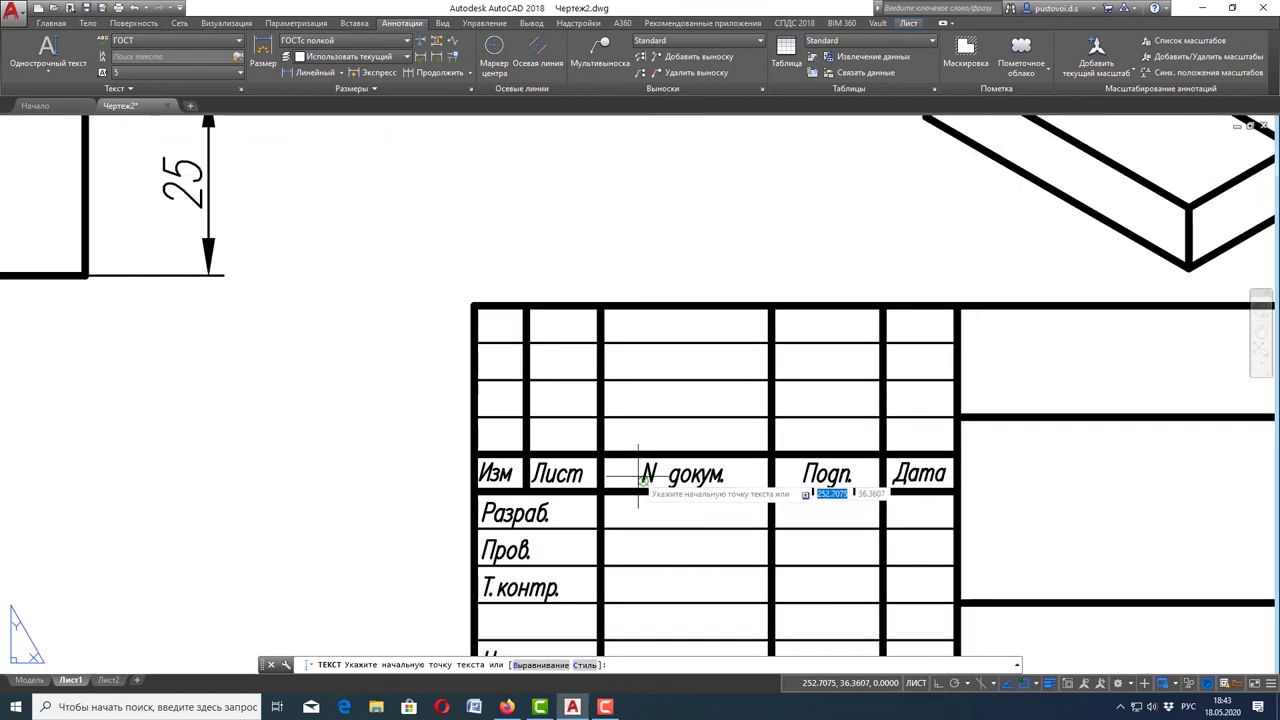
{"action": "scroll", "coordinate": [645, 500], "scroll_direction": "down", "scroll_amount": 1}
{"action": "scroll", "coordinate": [663, 531], "scroll_direction": "up", "scroll_amount": 1}
{"action": "scroll", "coordinate": [631, 495], "scroll_direction": "up", "scroll_amount": 1}
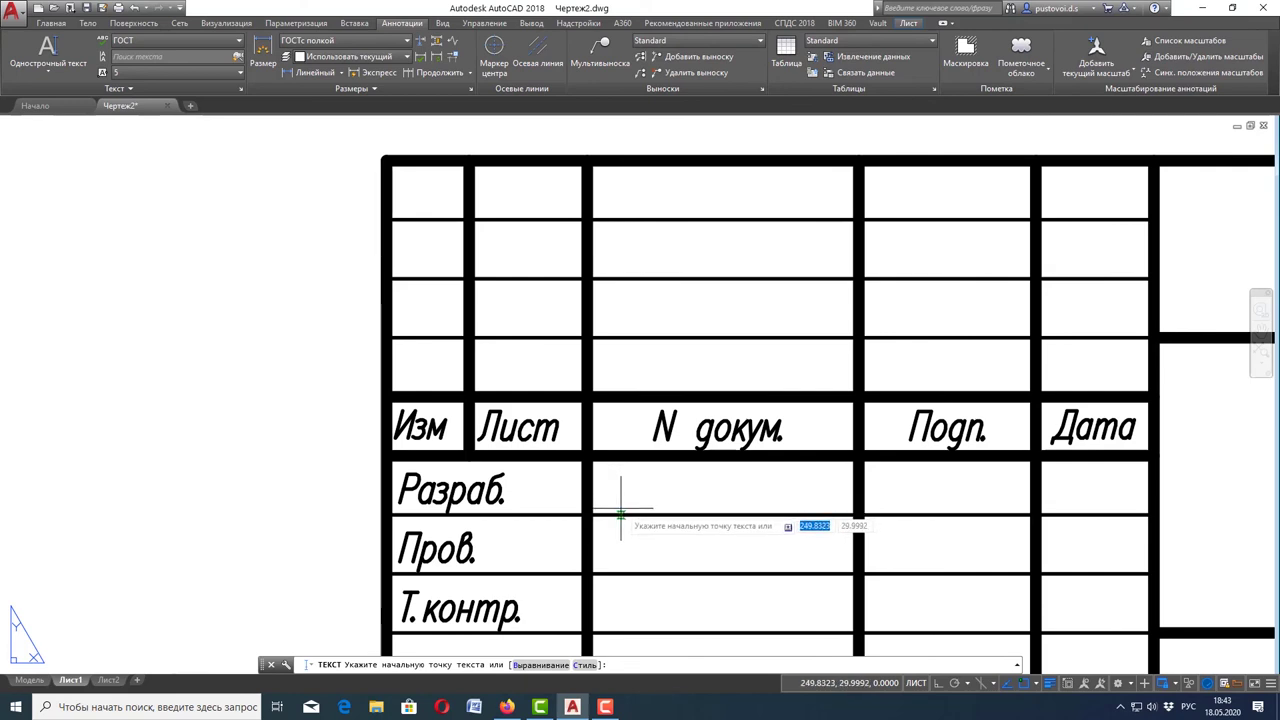
- Write the developer's surname in the Разраб. row at height 3.5, rotation 0
{"action": "left_click", "coordinate": [620, 506]}
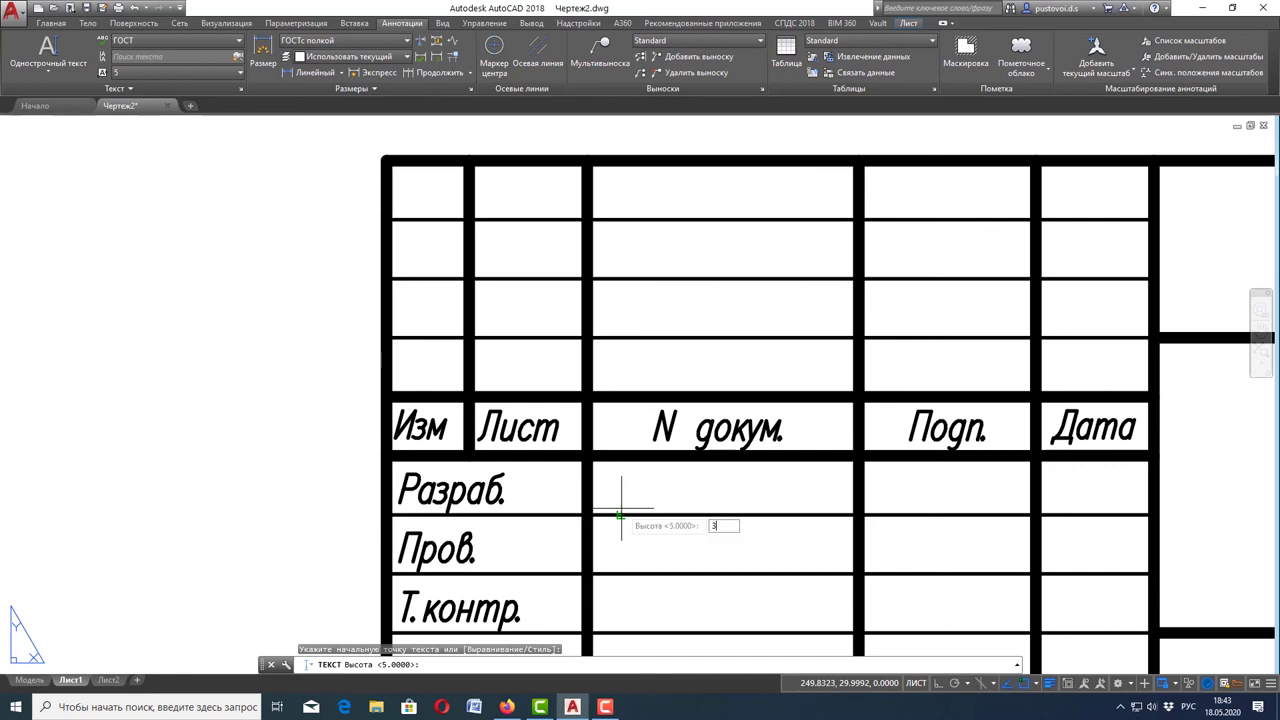
{"action": "type", "text": "3.5"}
{"action": "key", "text": "Return"}
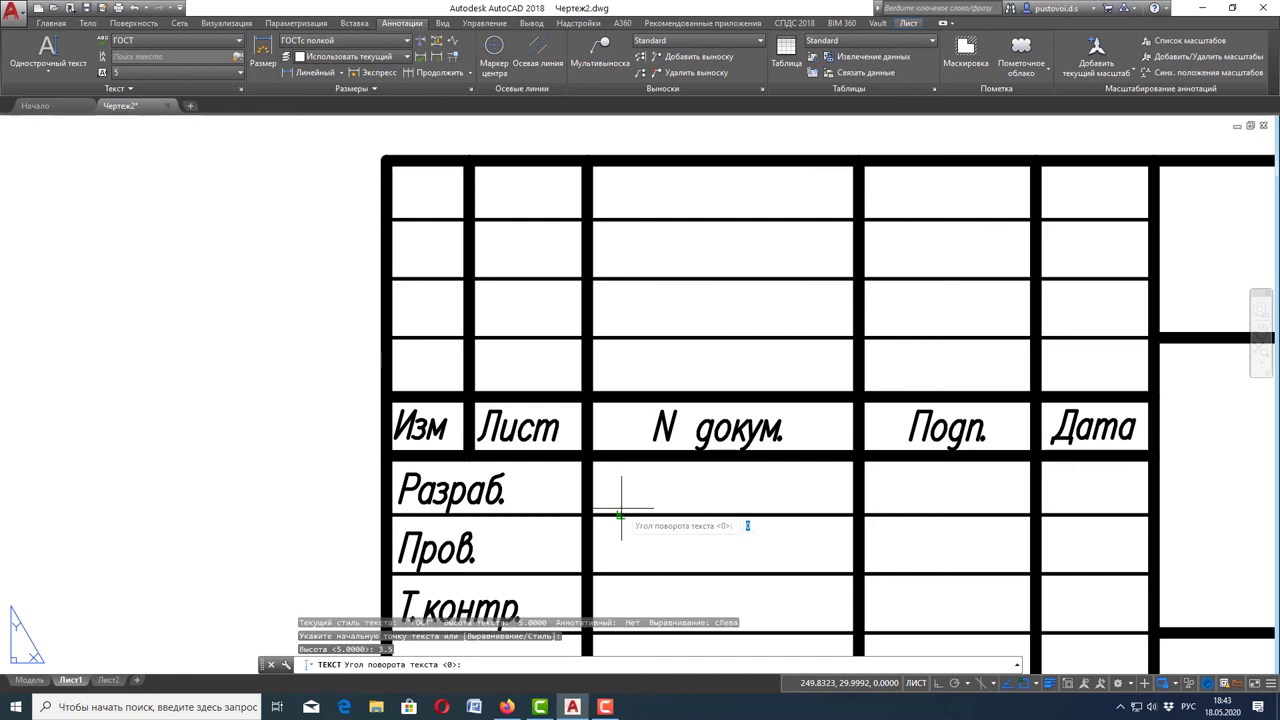
{"action": "key", "text": "Return"}
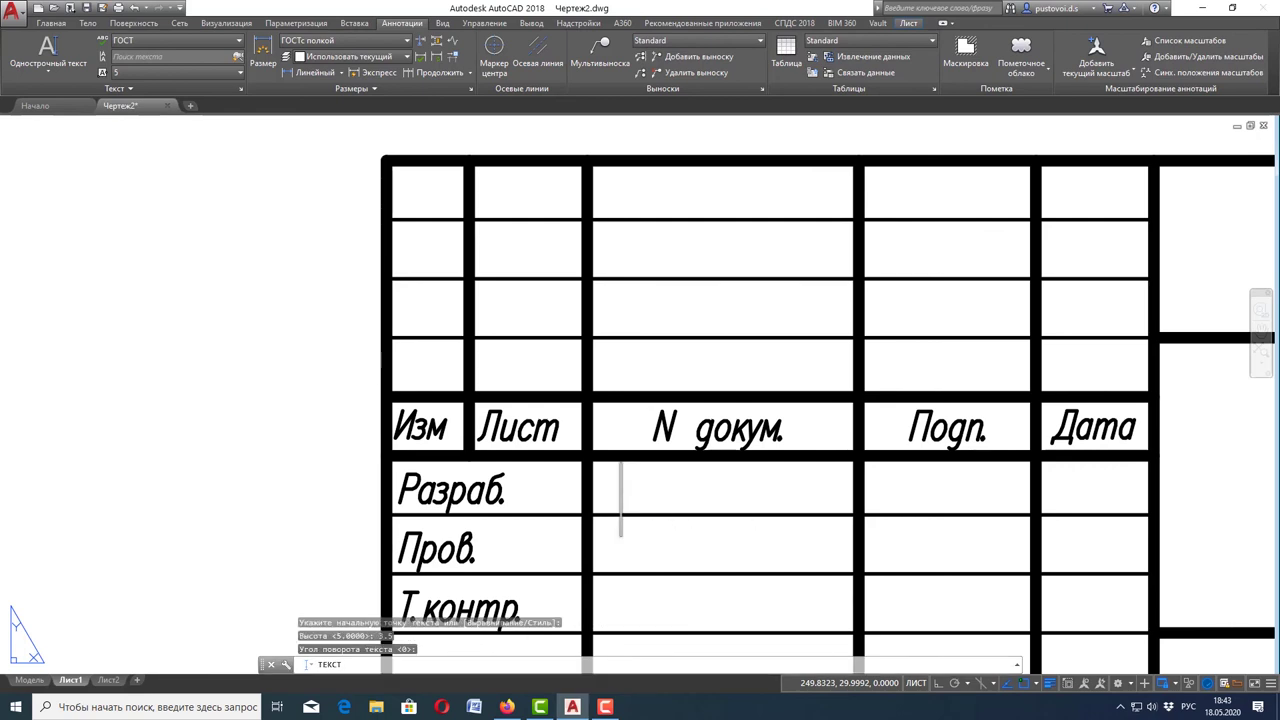
{"action": "type", "text": "Ше"}
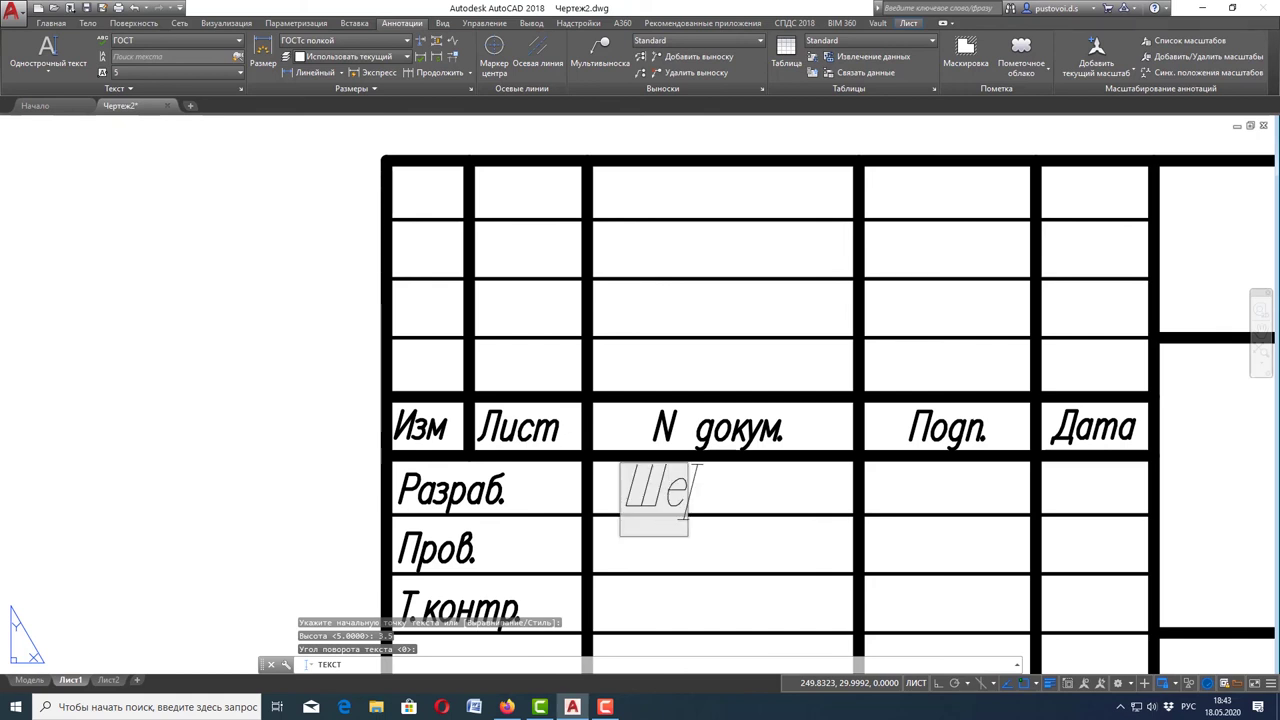
{"action": "type", "text": "вченко"}
{"action": "key", "text": "Return"}
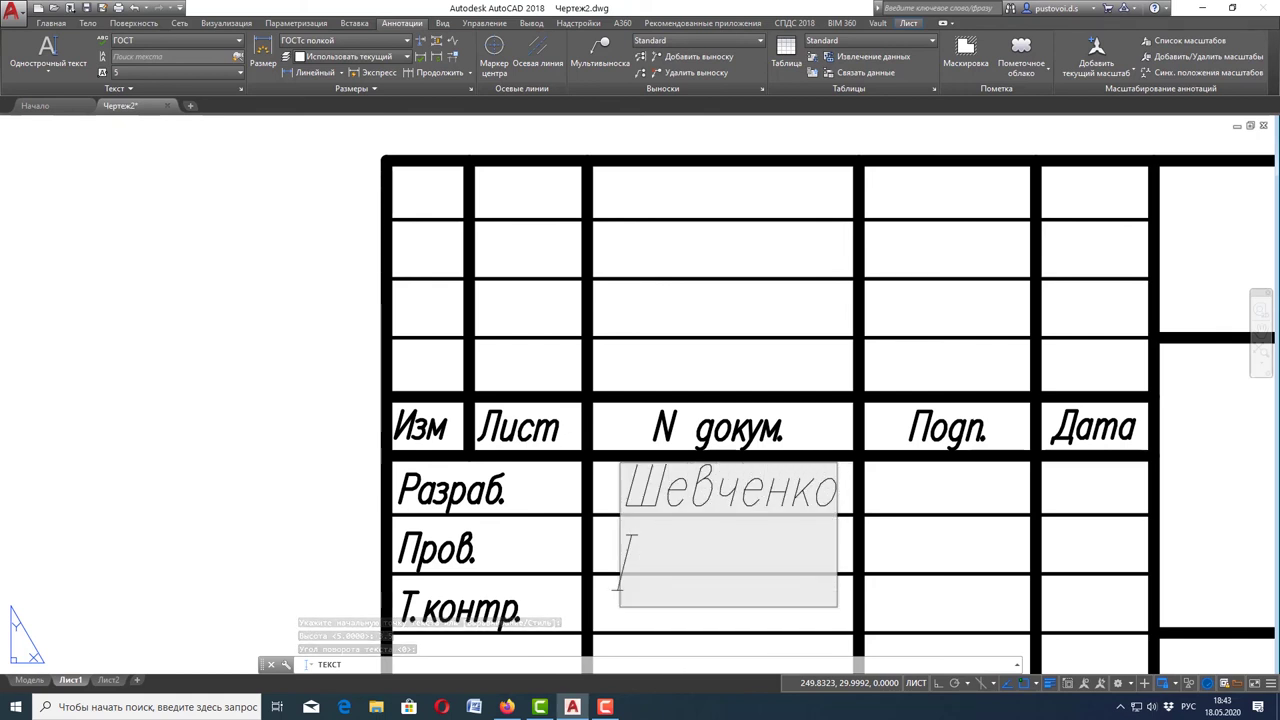
{"action": "key", "text": "Return"}
{"action": "key", "text": "Escape"}
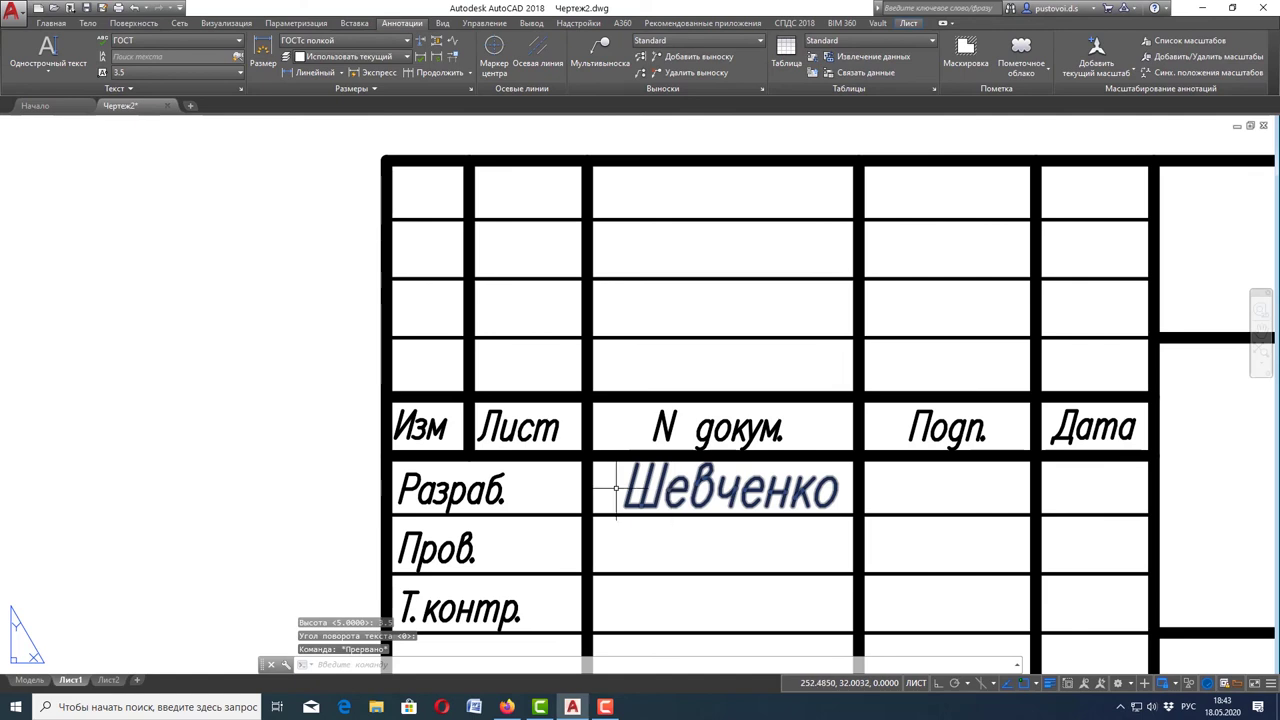
- Move the surname text onto the Надпись Тонкие layer
{"action": "left_click", "coordinate": [50, 24]}
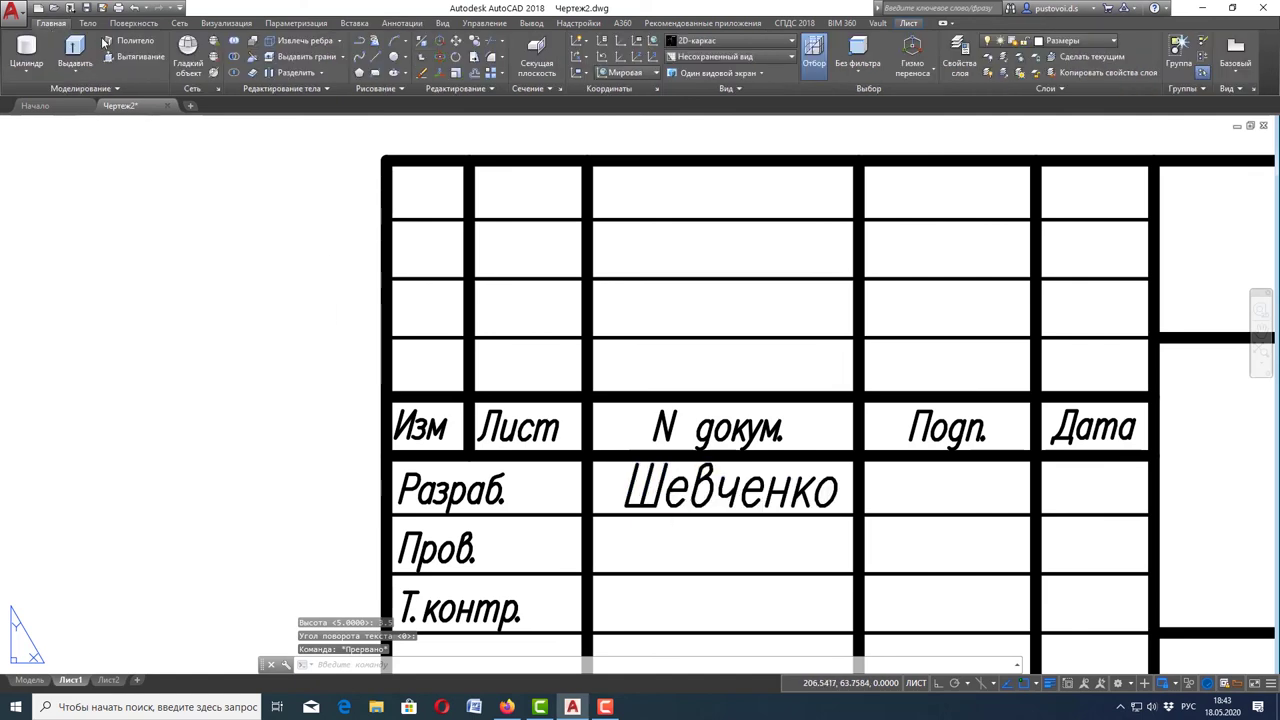
{"action": "left_click", "coordinate": [810, 498]}
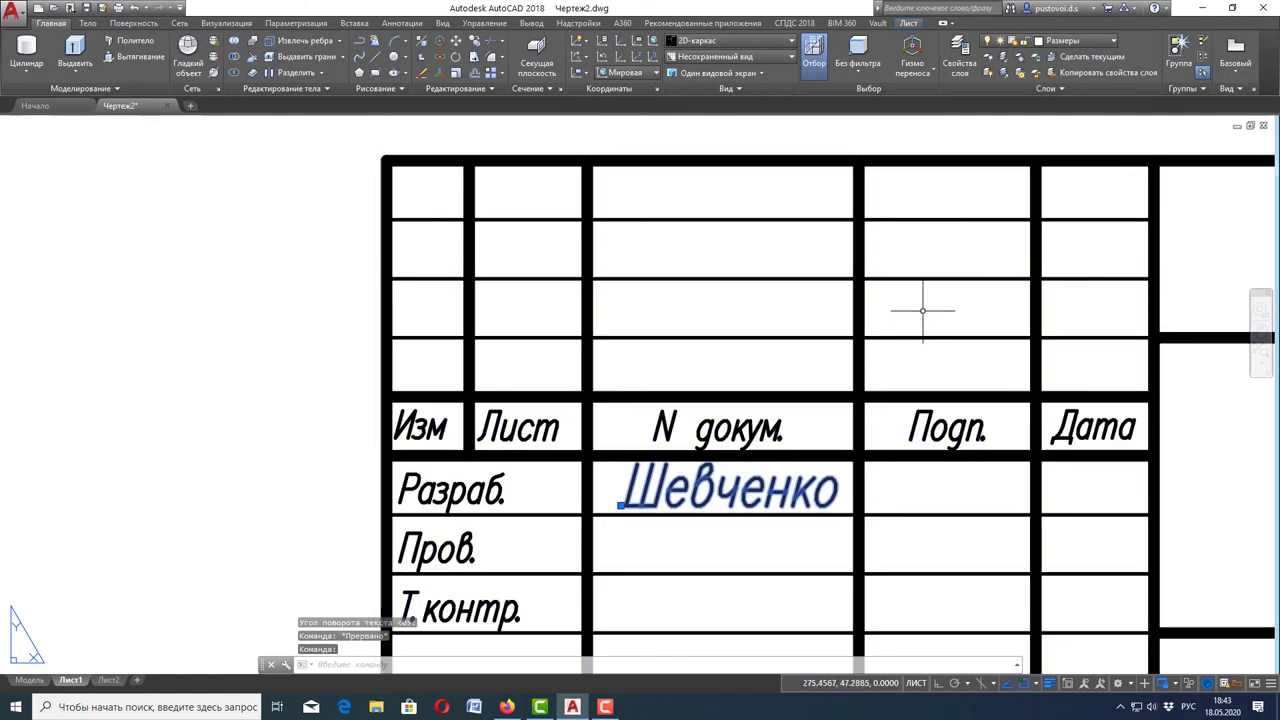
{"action": "left_click", "coordinate": [1075, 41]}
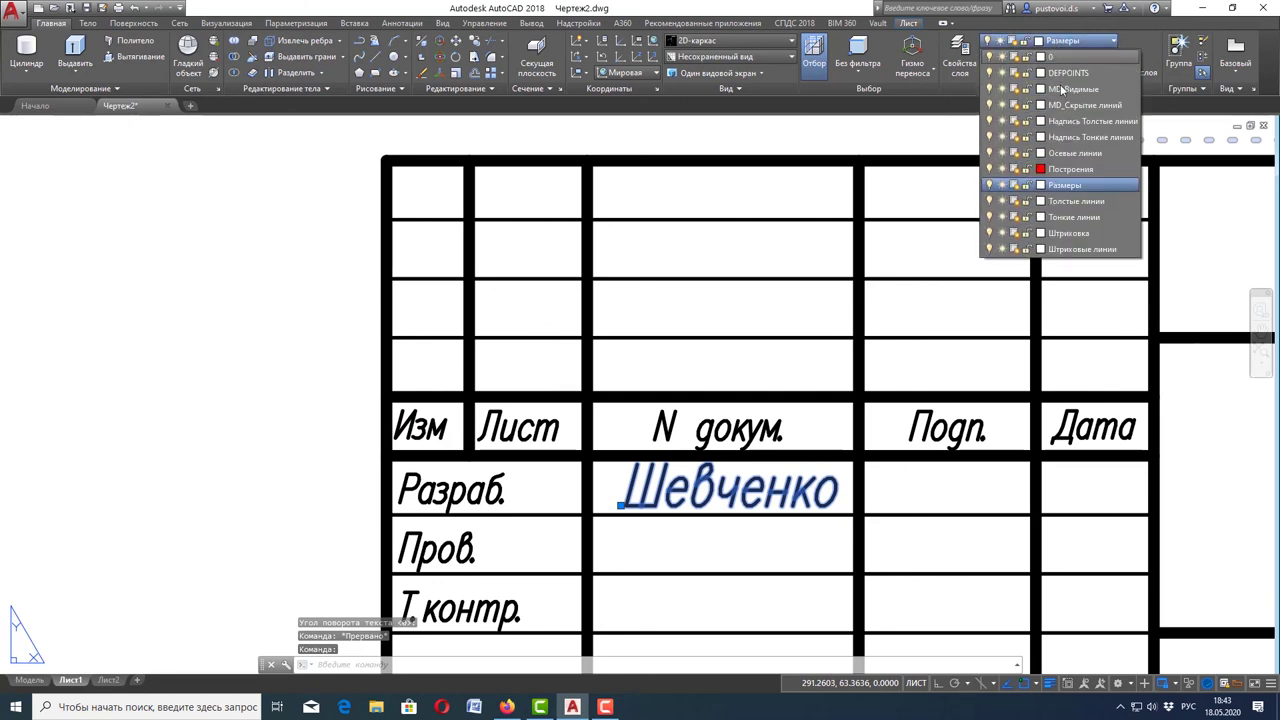
{"action": "left_click", "coordinate": [1085, 137]}
{"action": "key", "text": "Escape"}
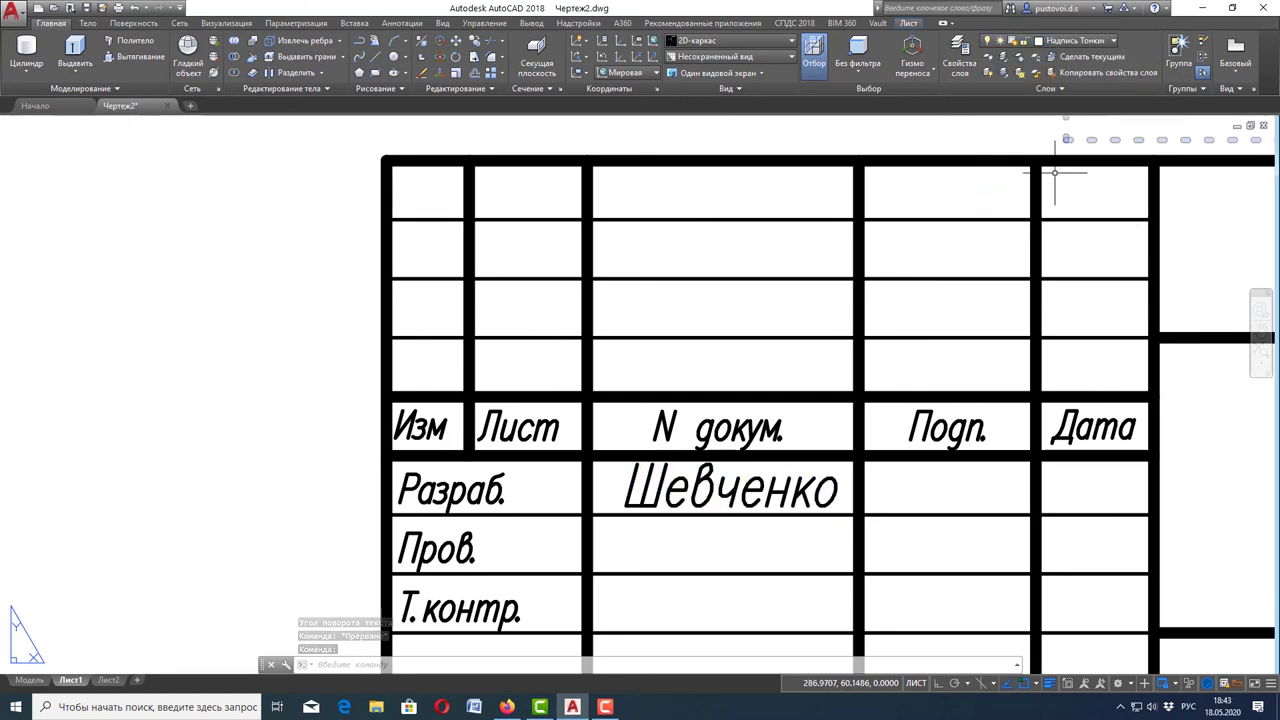
- Check the surname's layer and make Надпись Тонкие the current layer
{"action": "scroll", "coordinate": [930, 243], "scroll_direction": "down", "scroll_amount": 2}
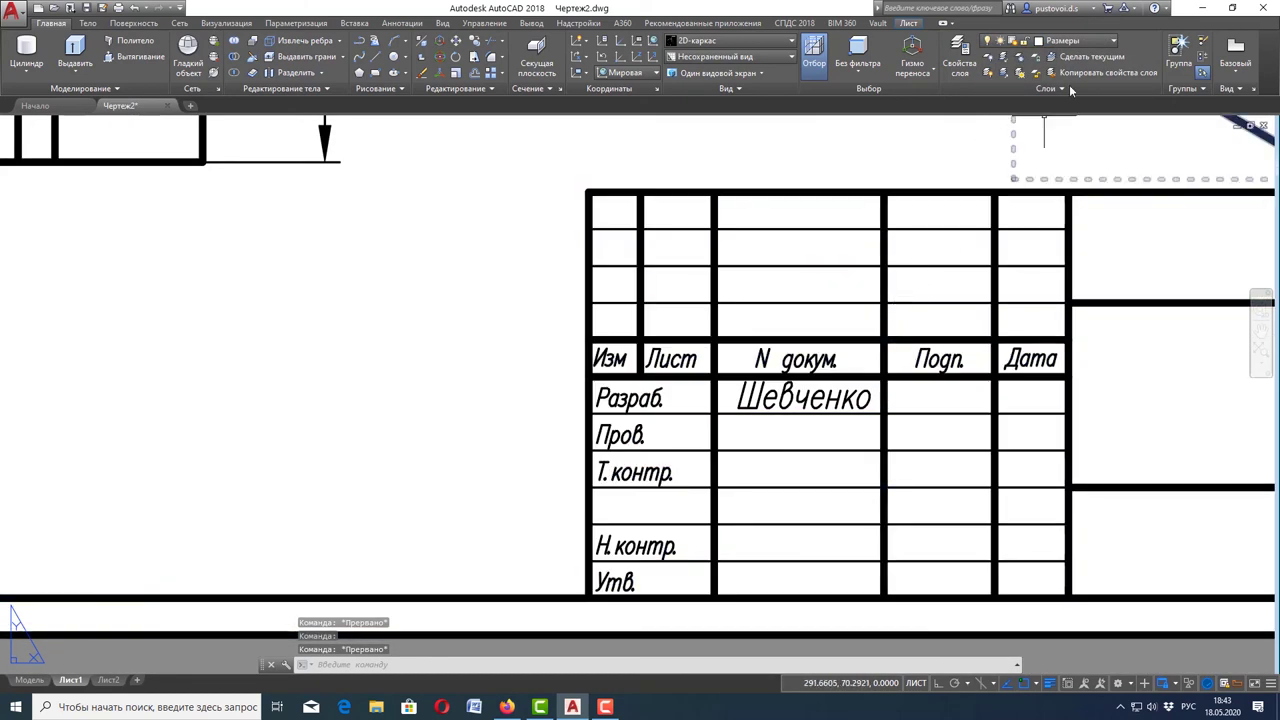
{"action": "left_click", "coordinate": [778, 392]}
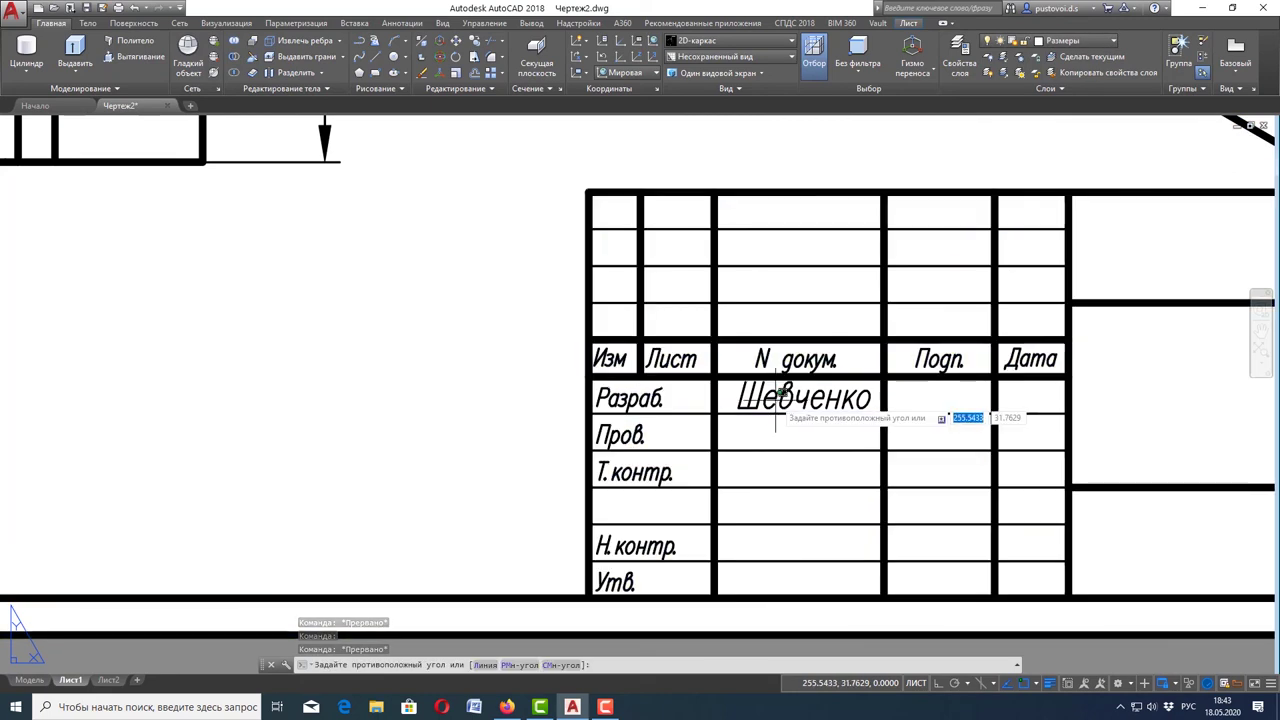
{"action": "left_click", "coordinate": [776, 408]}
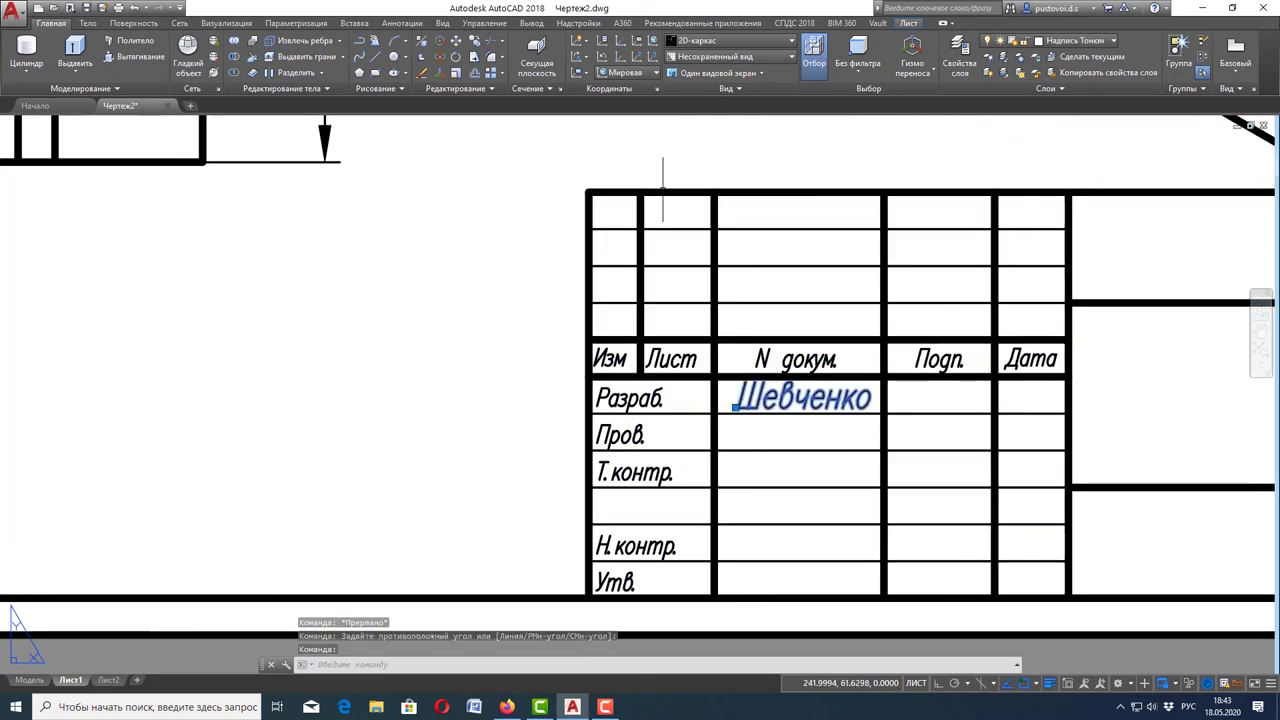
{"action": "key", "text": "Escape"}
{"action": "left_click", "coordinate": [1118, 42]}
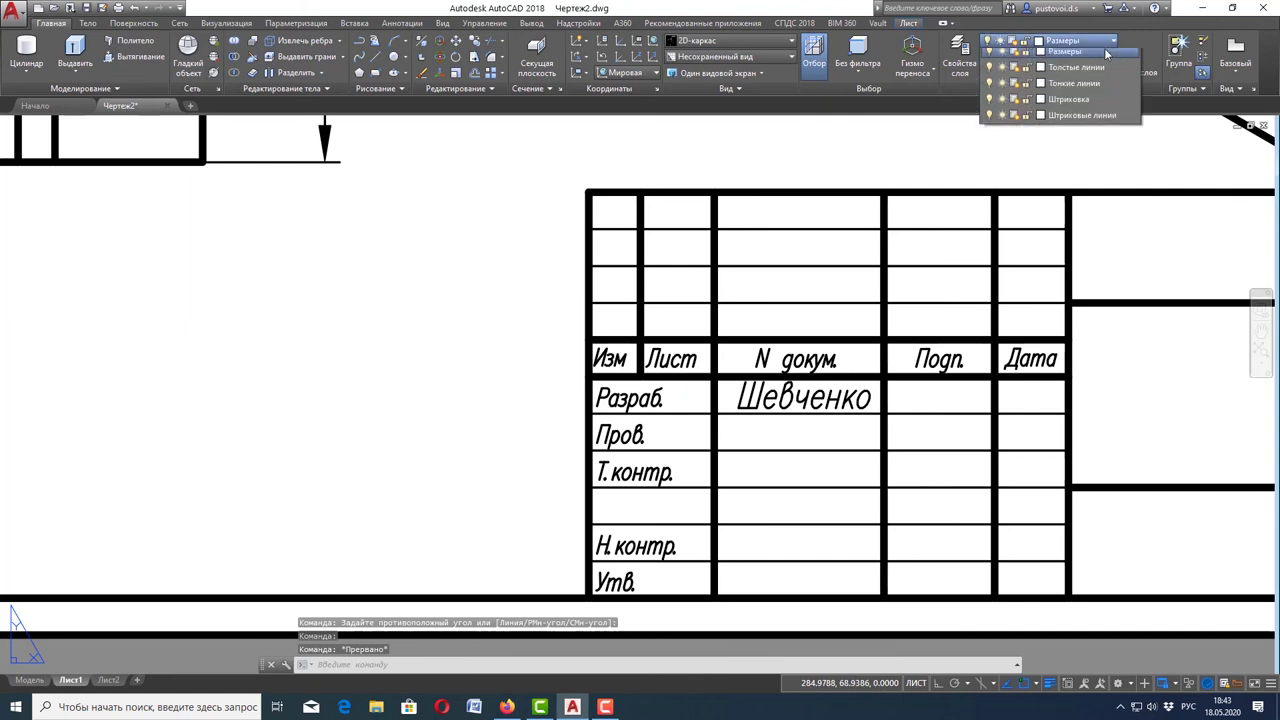
{"action": "left_click", "coordinate": [1103, 137]}
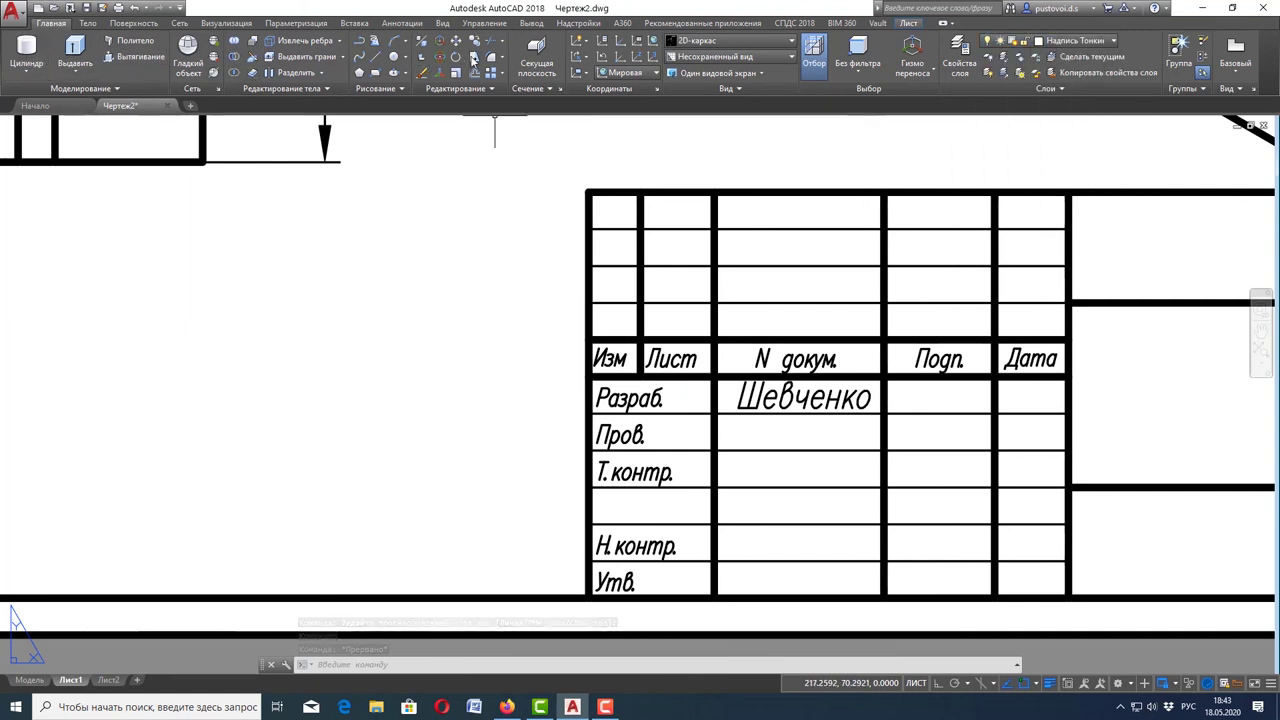
- Write the checker's surname in the Пров. row at height 3.5, rotation 0
{"action": "left_click", "coordinate": [421, 23]}
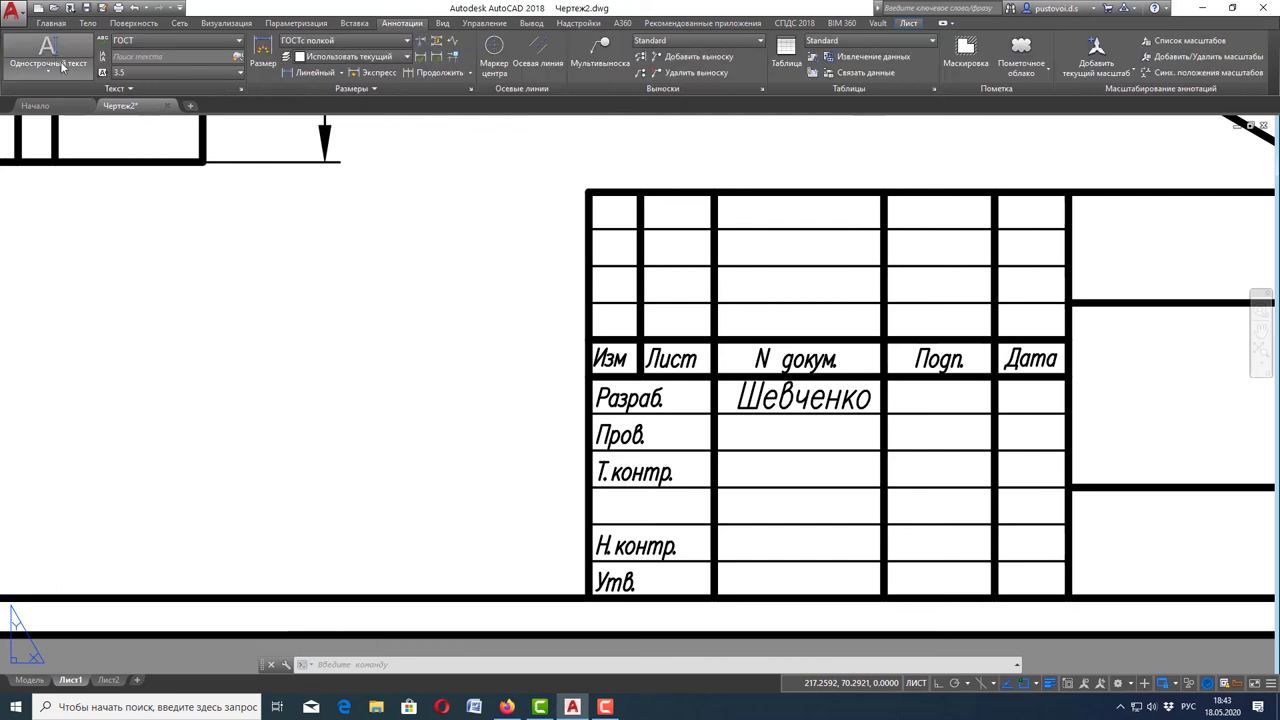
{"action": "left_click", "coordinate": [47, 48]}
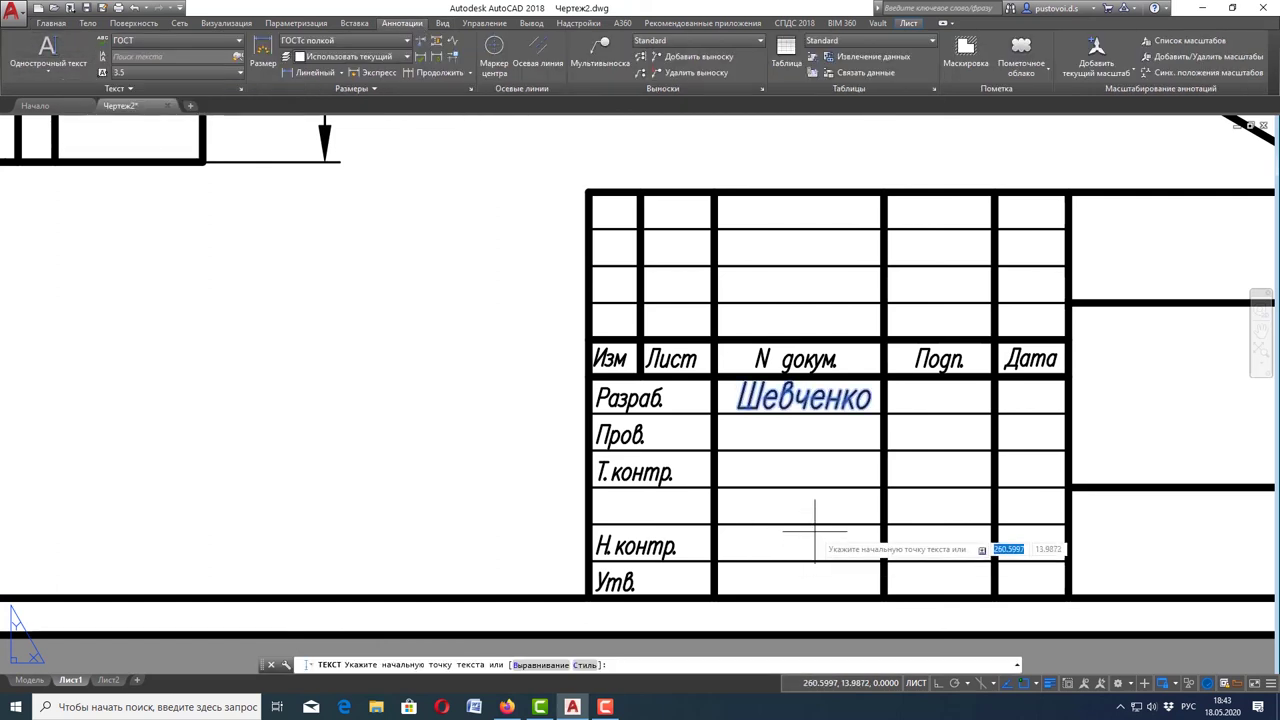
{"action": "left_click", "coordinate": [741, 447]}
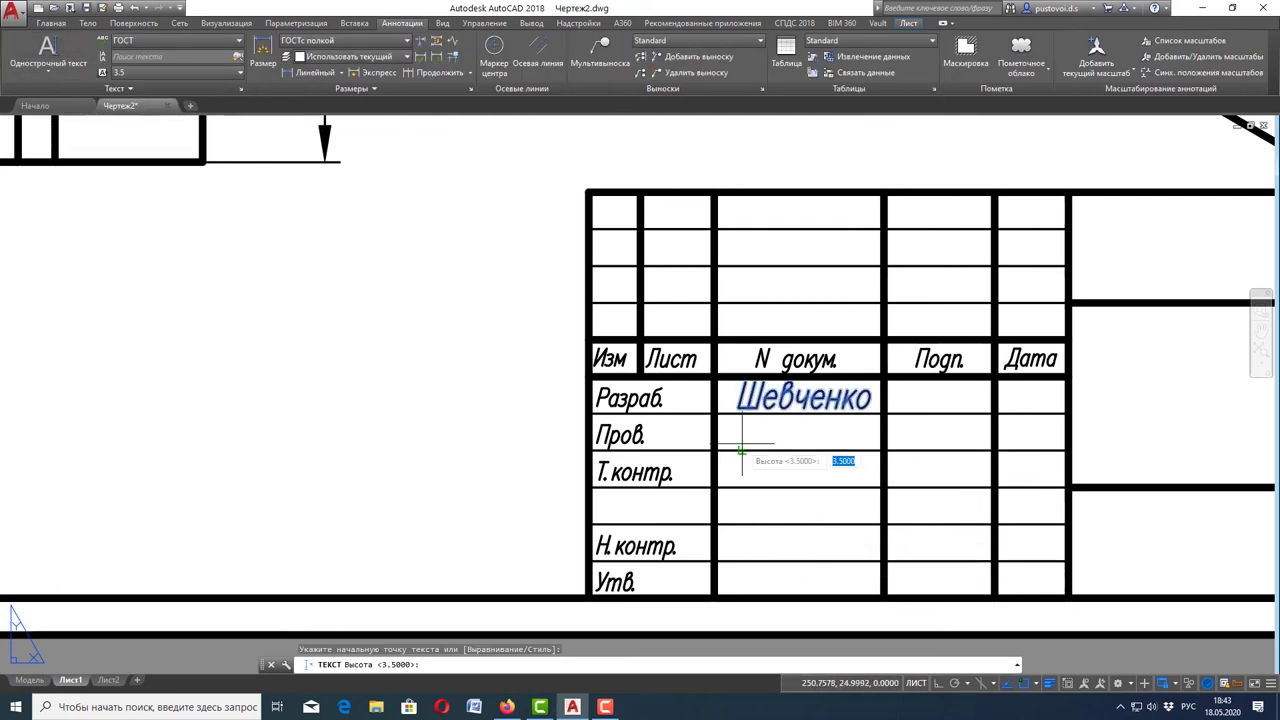
{"action": "key", "text": "Return"}
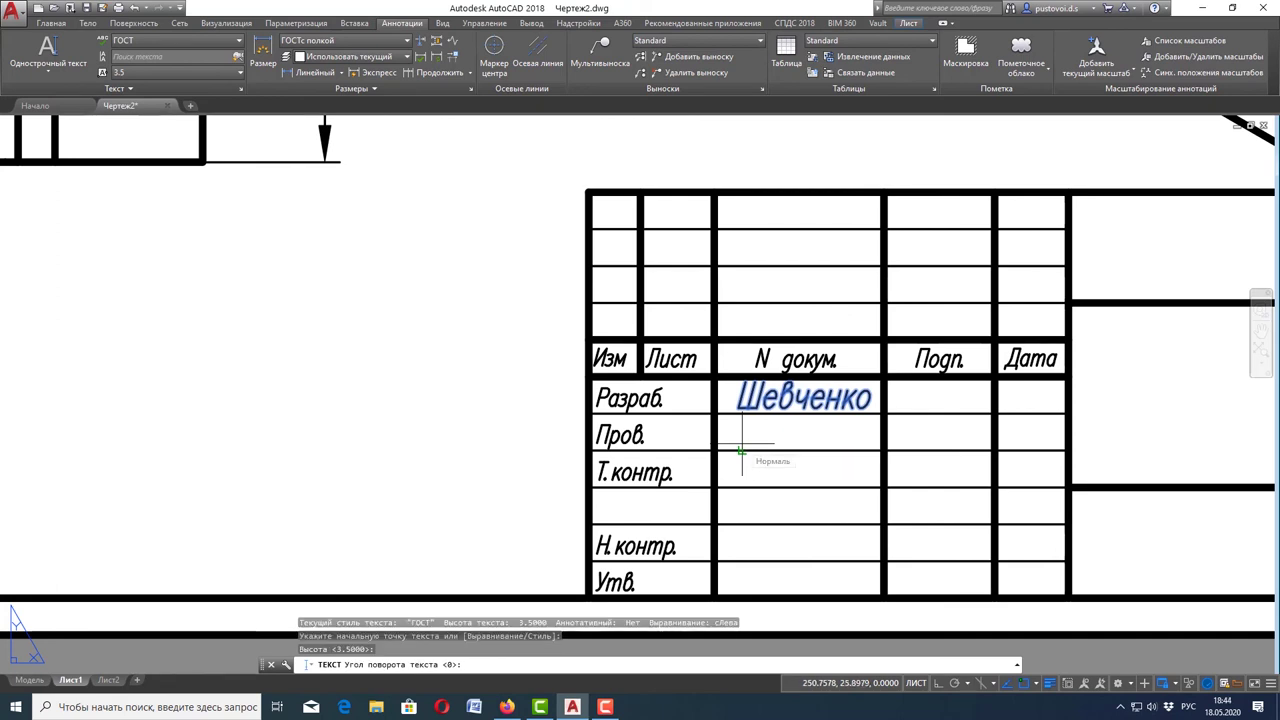
{"action": "key", "text": "Return"}
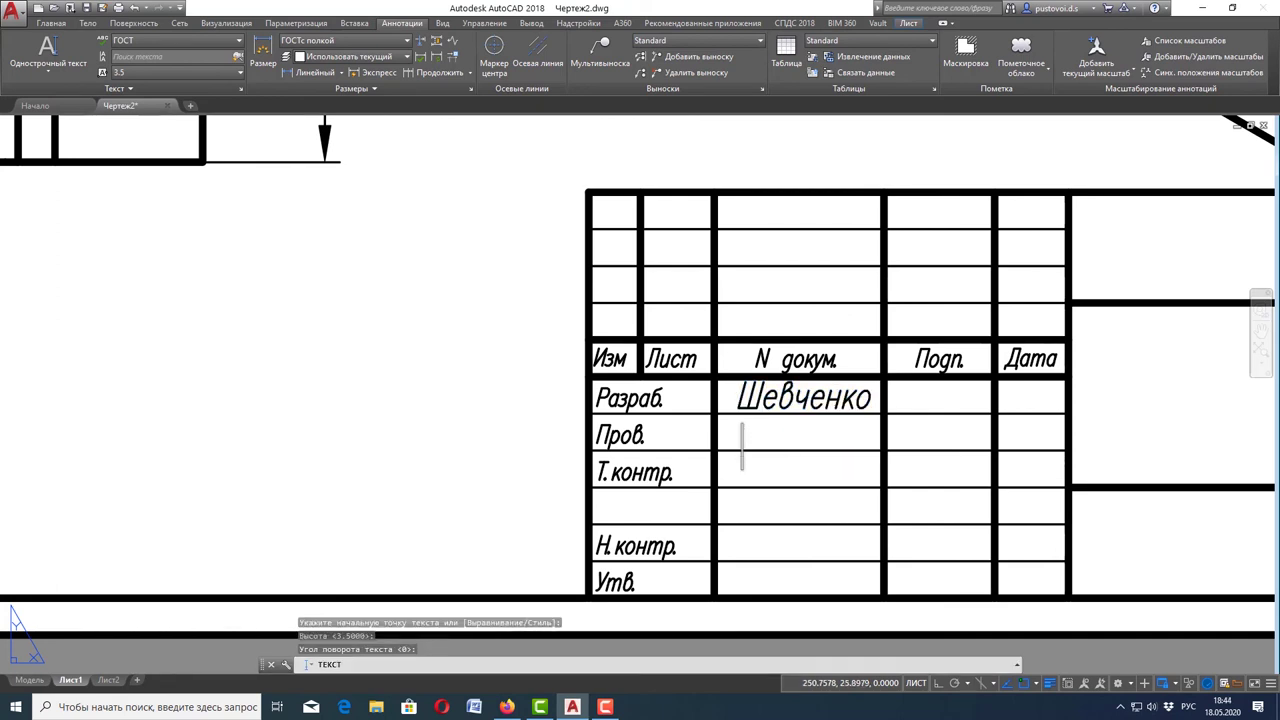
{"action": "type", "text": "Пустовой"}
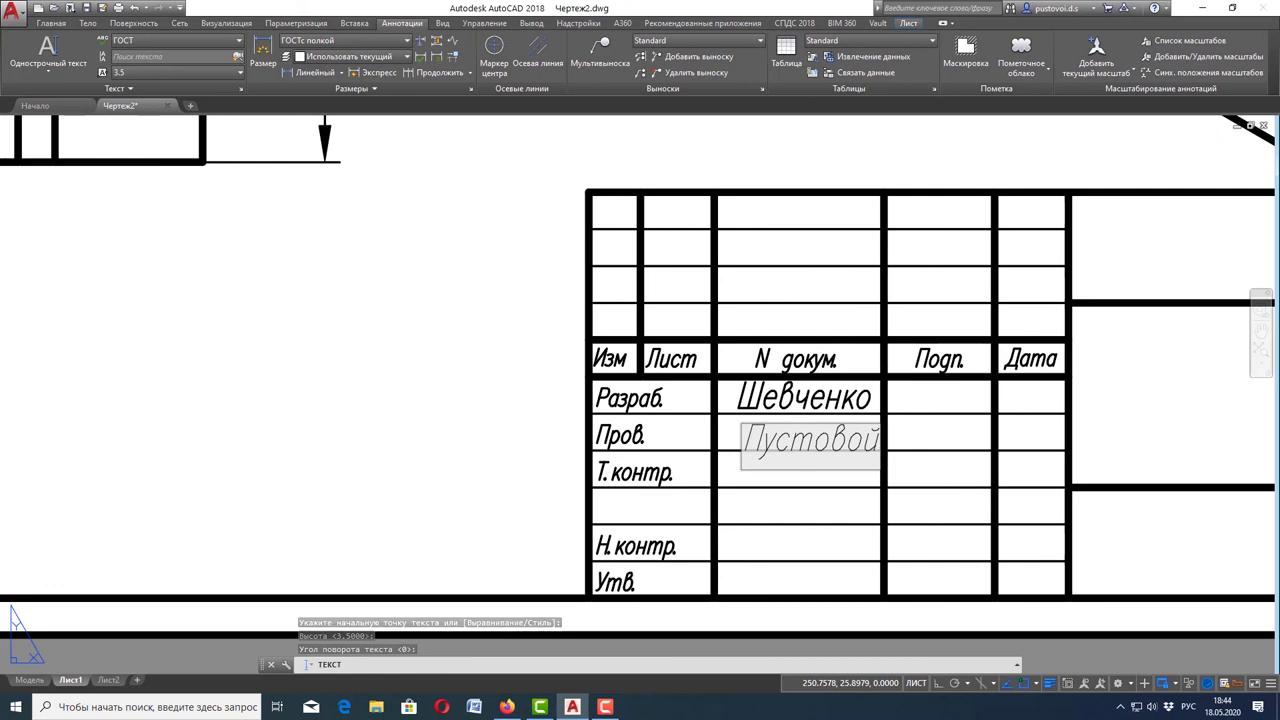
{"action": "key", "text": "Return"}
{"action": "key", "text": "Return"}
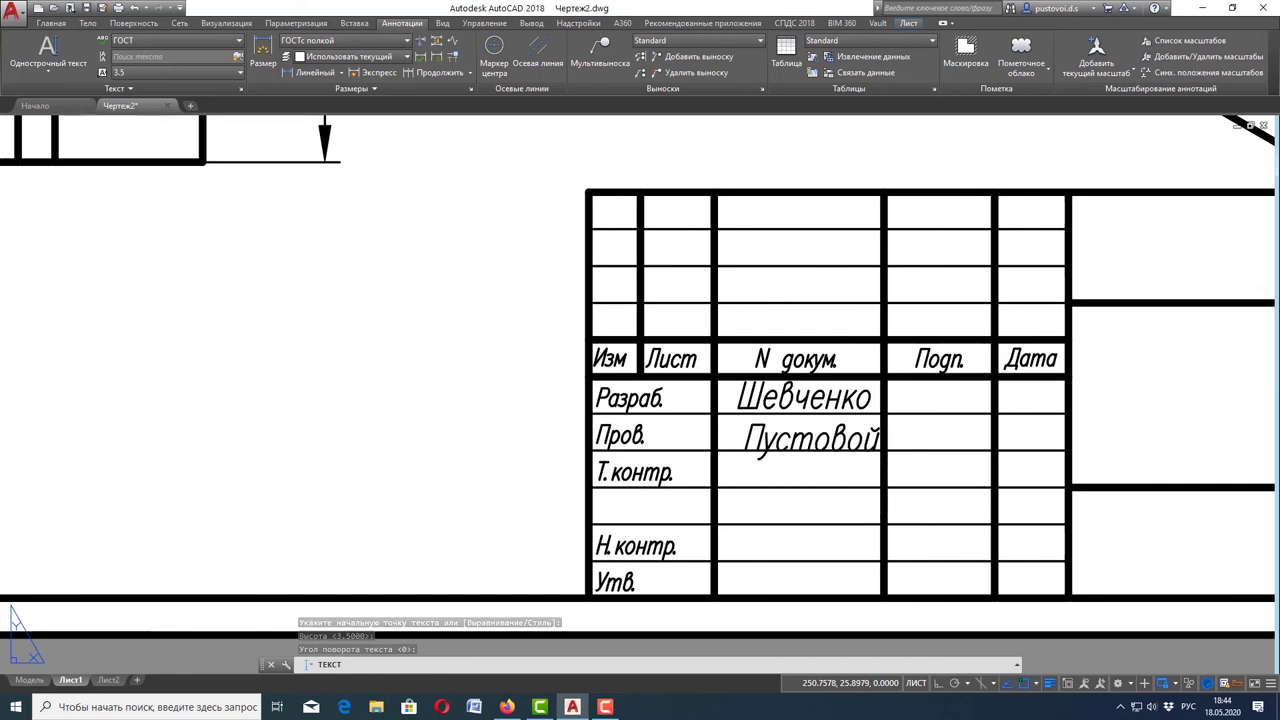
{"action": "key", "text": "Escape"}
- Check the checker's surname placement, leaving it where it is
{"action": "scroll", "coordinate": [1200, 603], "scroll_direction": "up", "scroll_amount": 1}
{"action": "left_click", "coordinate": [490, 338]}
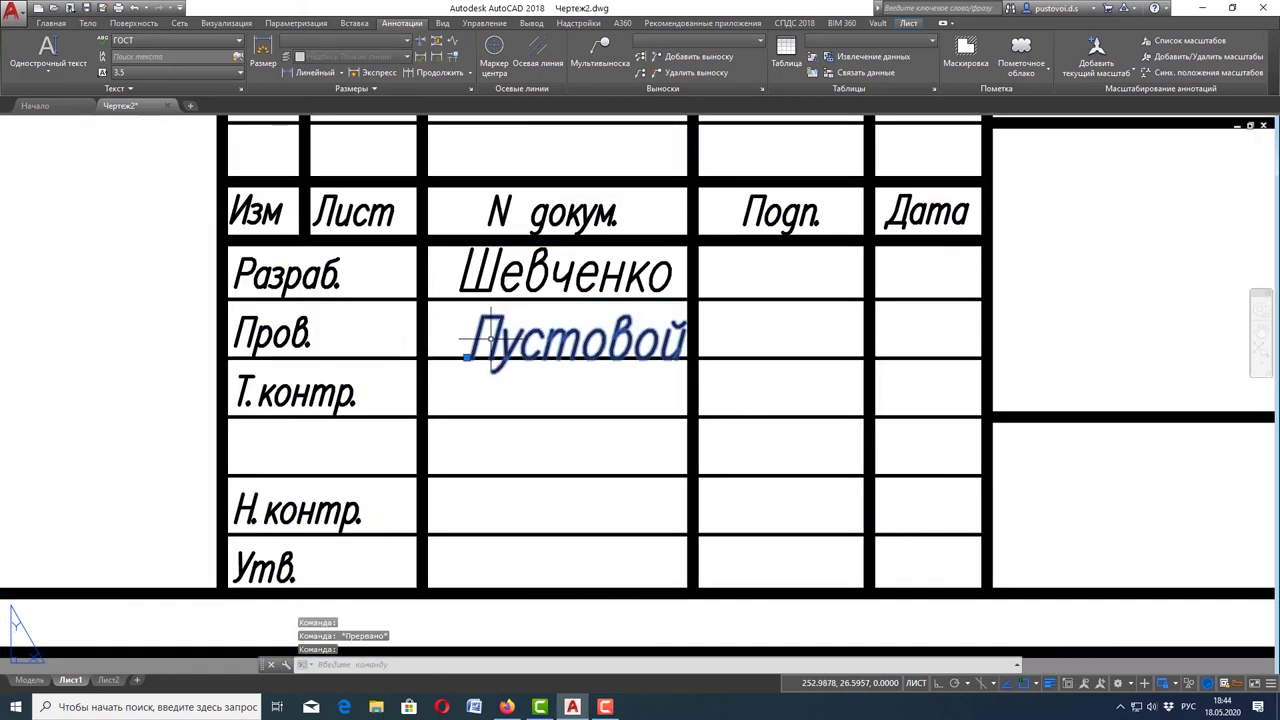
{"action": "left_click", "coordinate": [466, 355]}
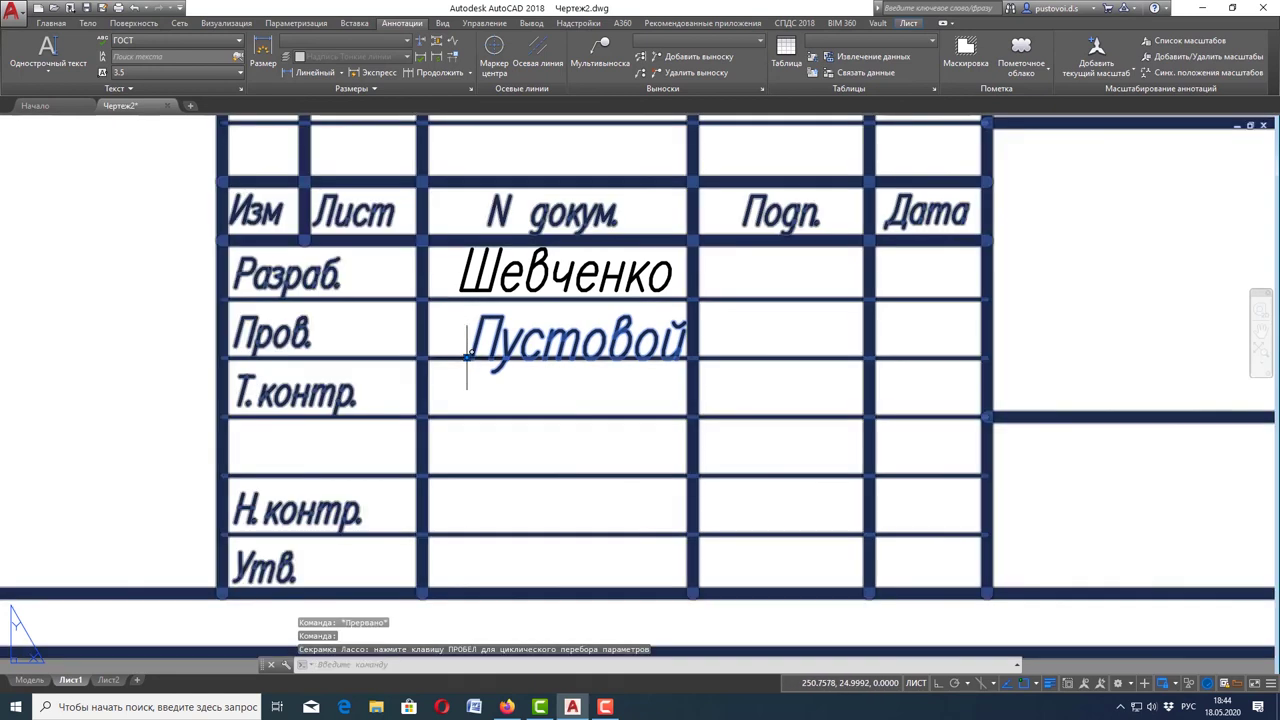
{"action": "key", "text": "Escape"}
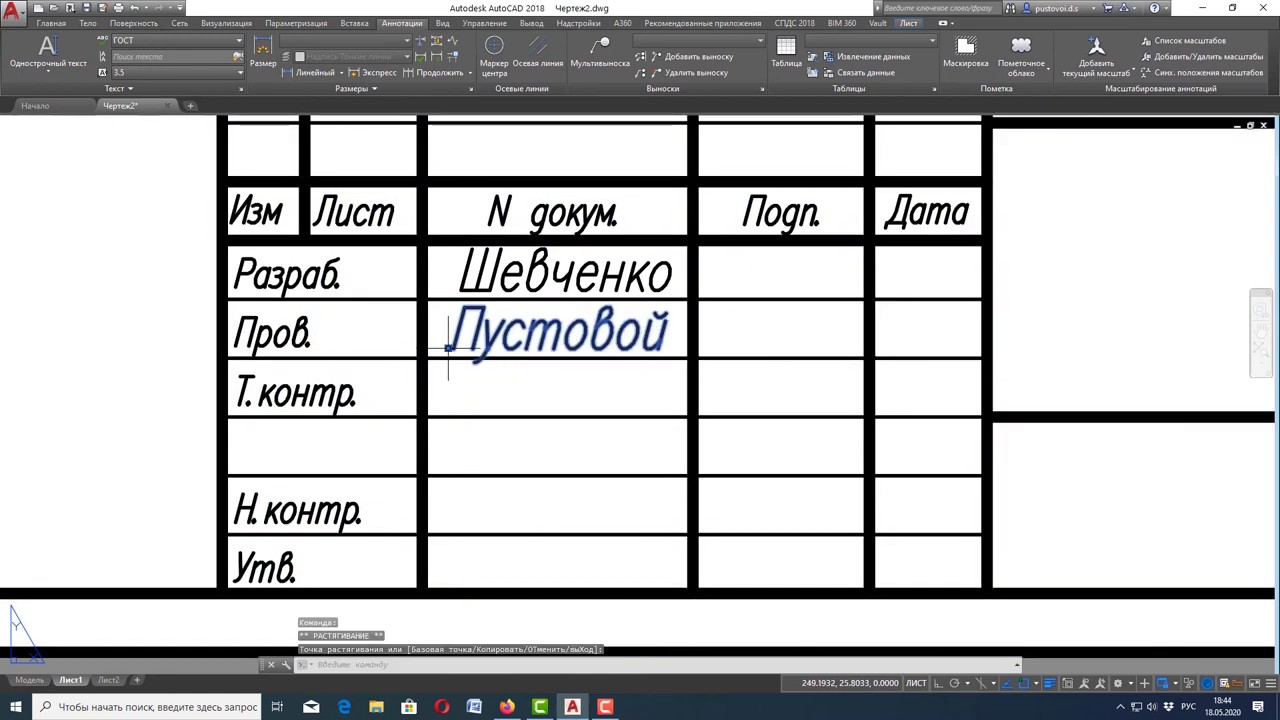
{"action": "scroll", "coordinate": [653, 411], "scroll_direction": "down", "scroll_amount": 1}
{"action": "scroll", "coordinate": [653, 411], "scroll_direction": "down", "scroll_amount": 3}
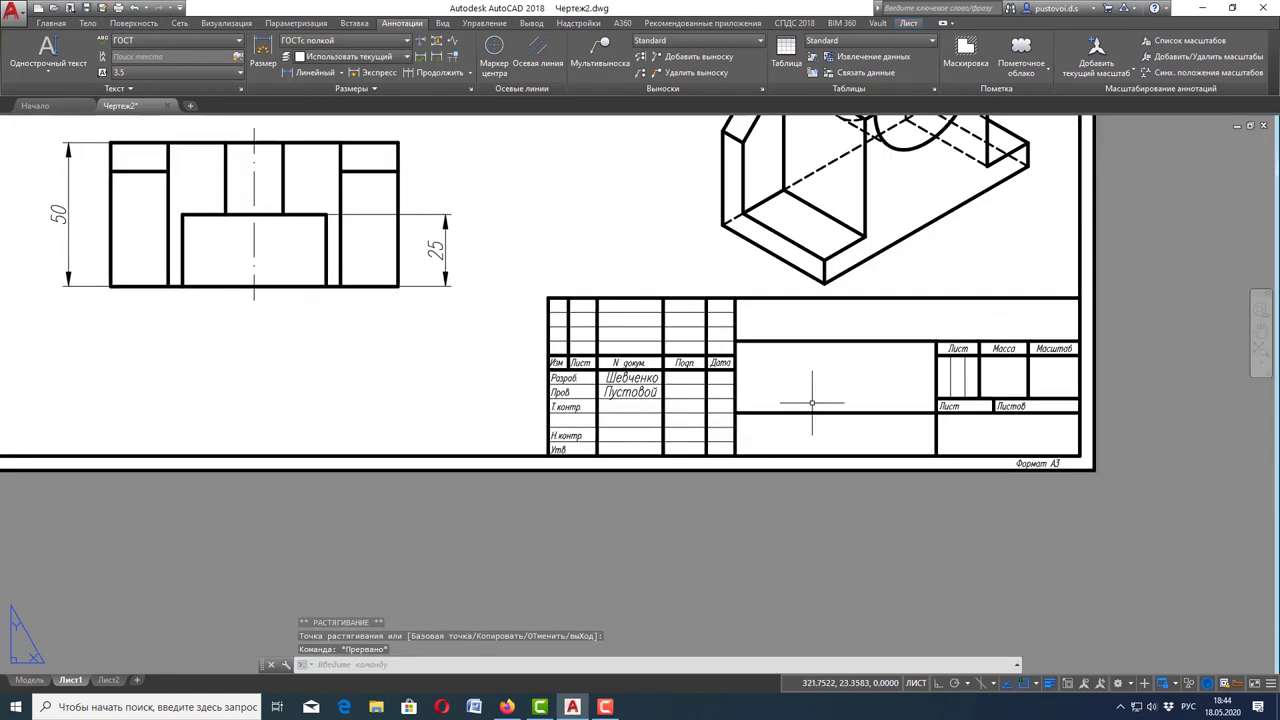
- Write 'Корпус' as height-7 single-line text in the name field
{"action": "scroll", "coordinate": [812, 403], "scroll_direction": "down", "scroll_amount": 1}
{"action": "scroll", "coordinate": [812, 403], "scroll_direction": "up", "scroll_amount": 2}
{"action": "scroll", "coordinate": [835, 411], "scroll_direction": "up", "scroll_amount": 2}
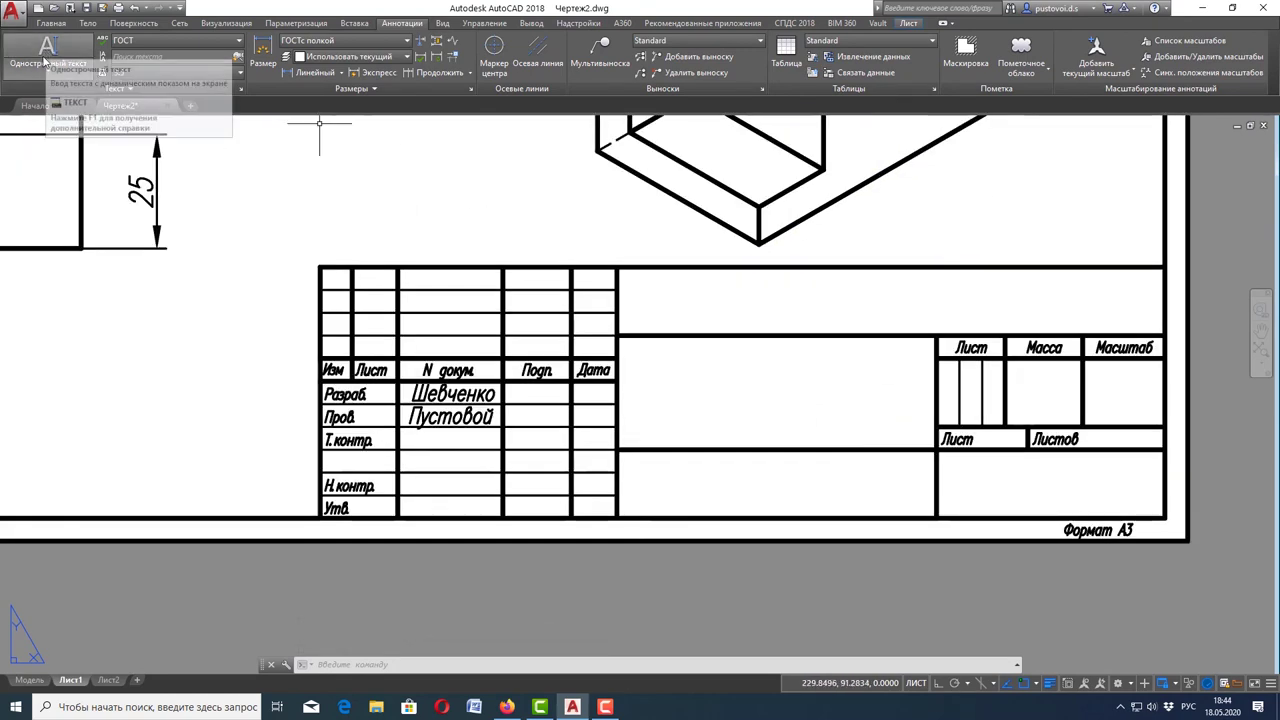
{"action": "left_click", "coordinate": [45, 47]}
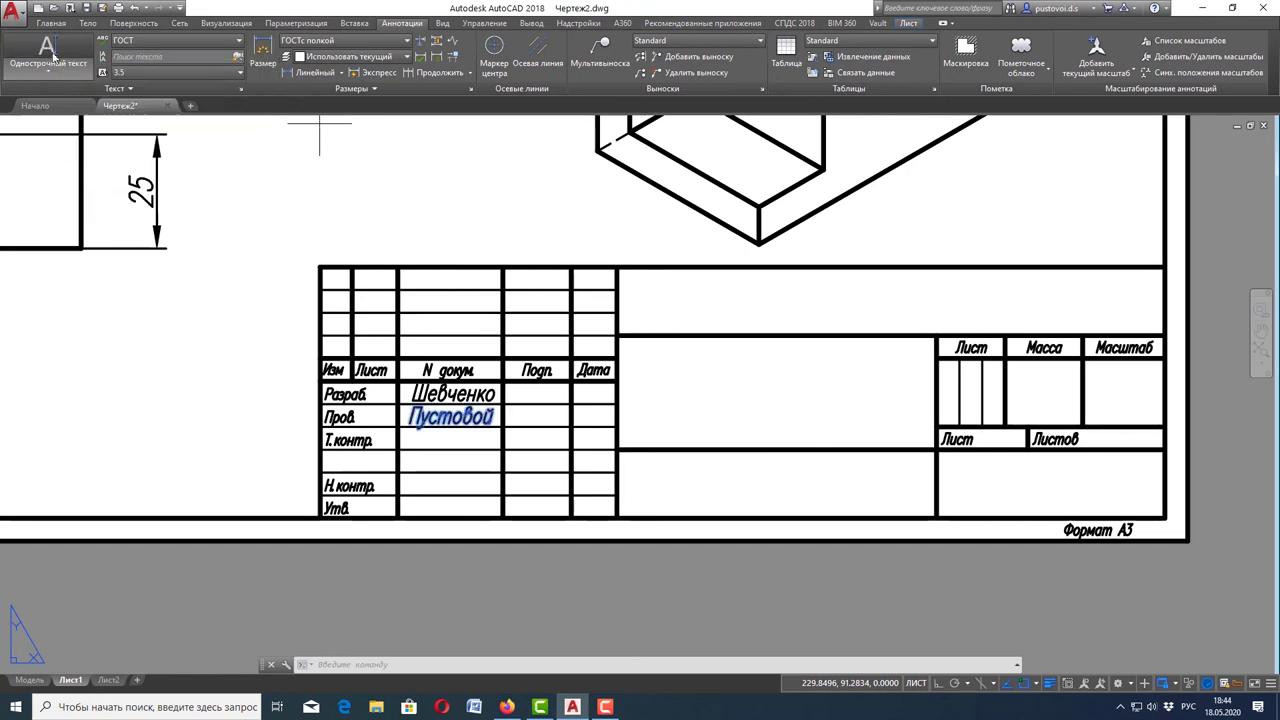
{"action": "left_click", "coordinate": [696, 410]}
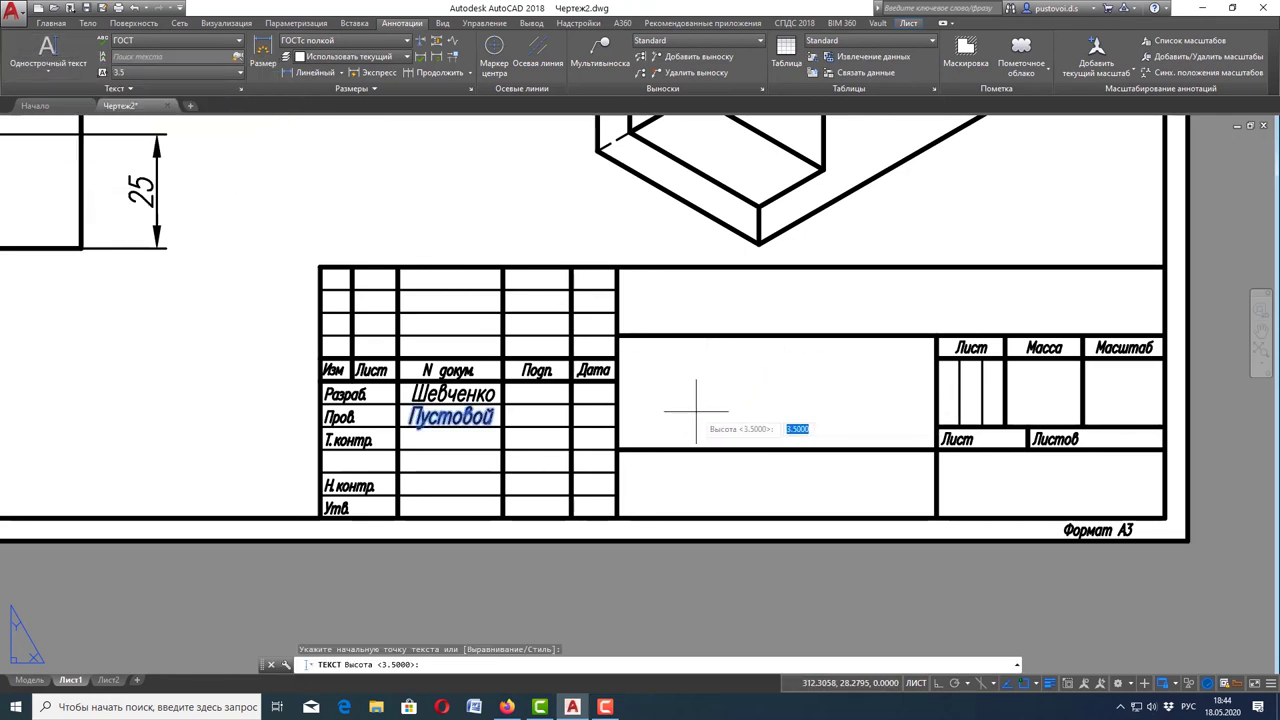
{"action": "type", "text": "7"}
{"action": "key", "text": "Return"}
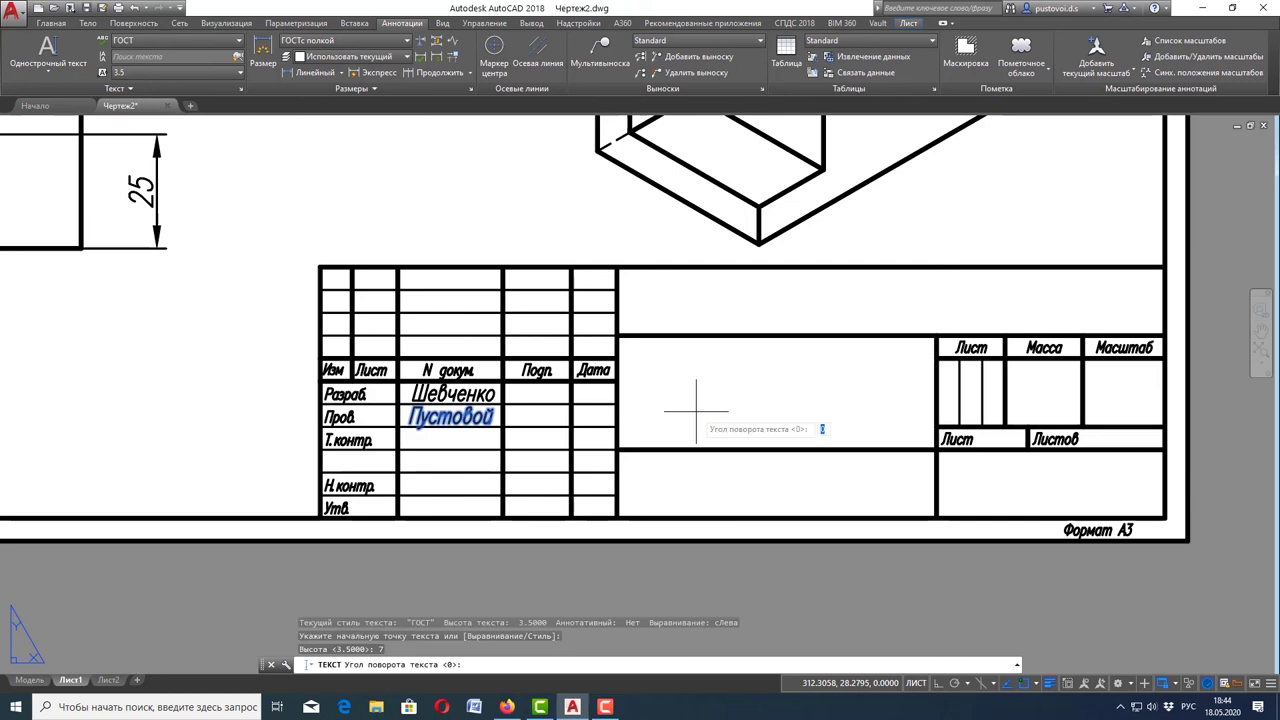
{"action": "key", "text": "Return"}
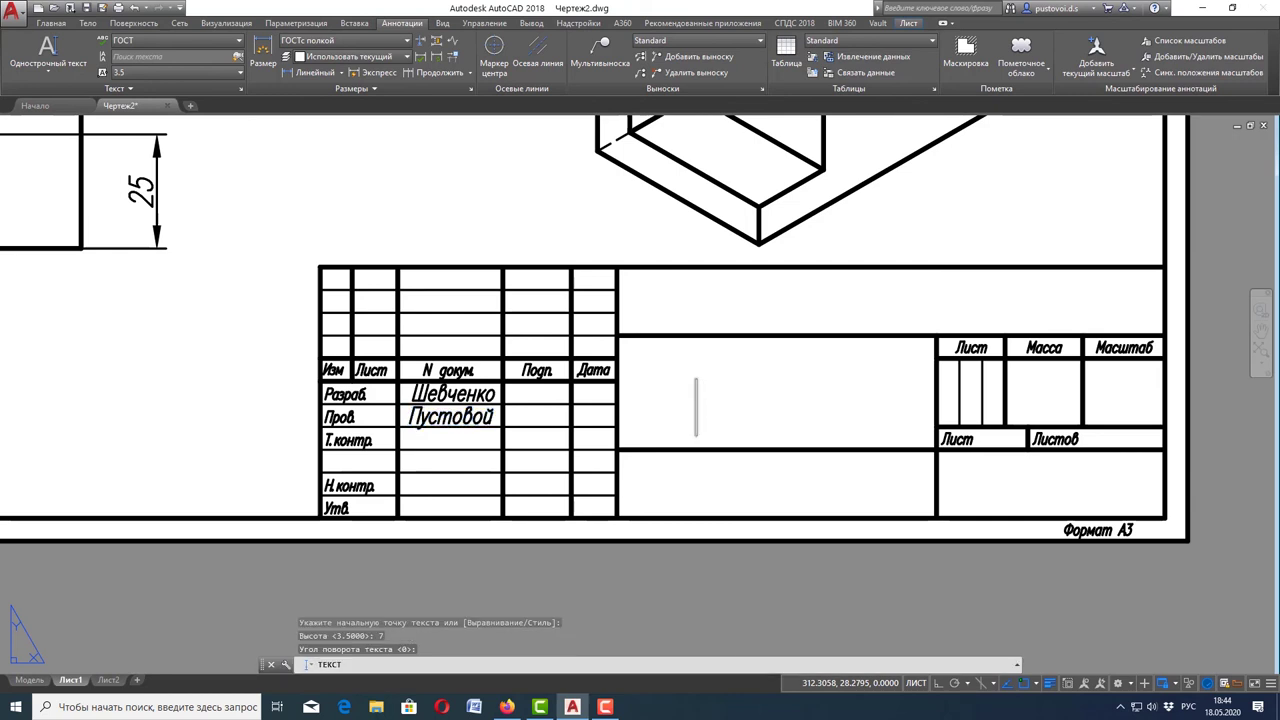
{"action": "type", "text": "Кор"}
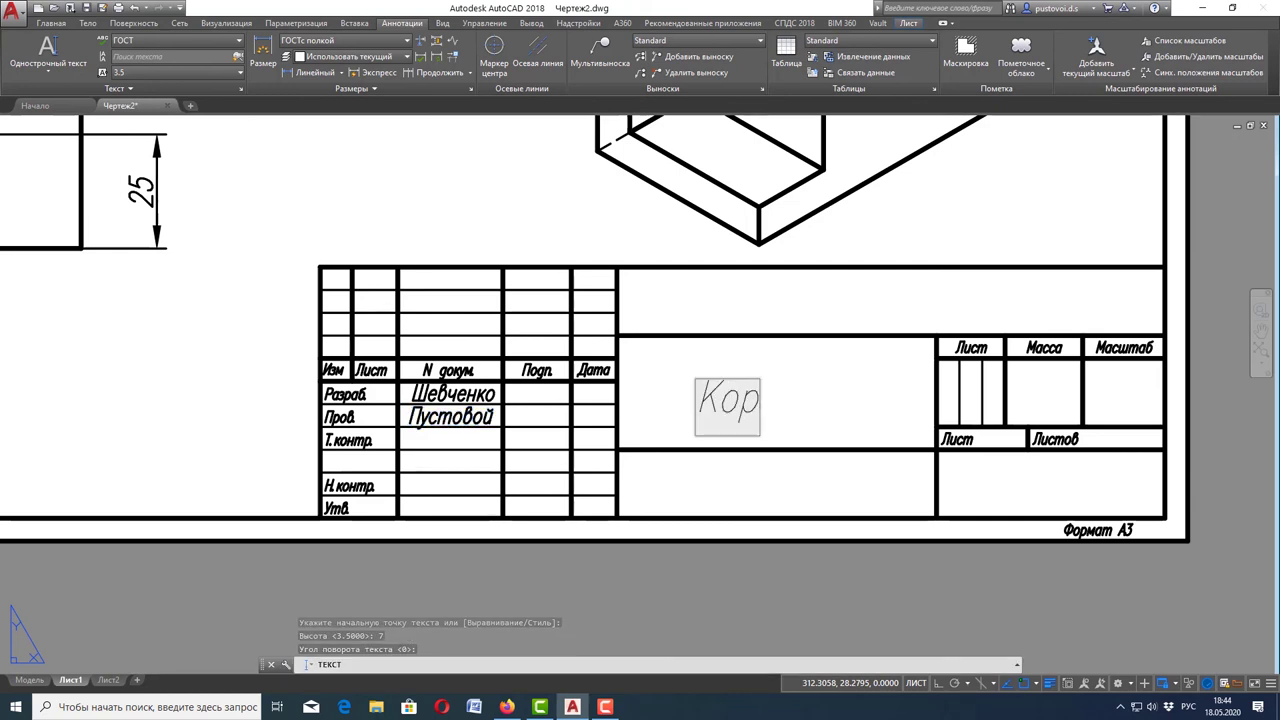
{"action": "type", "text": "пус"}
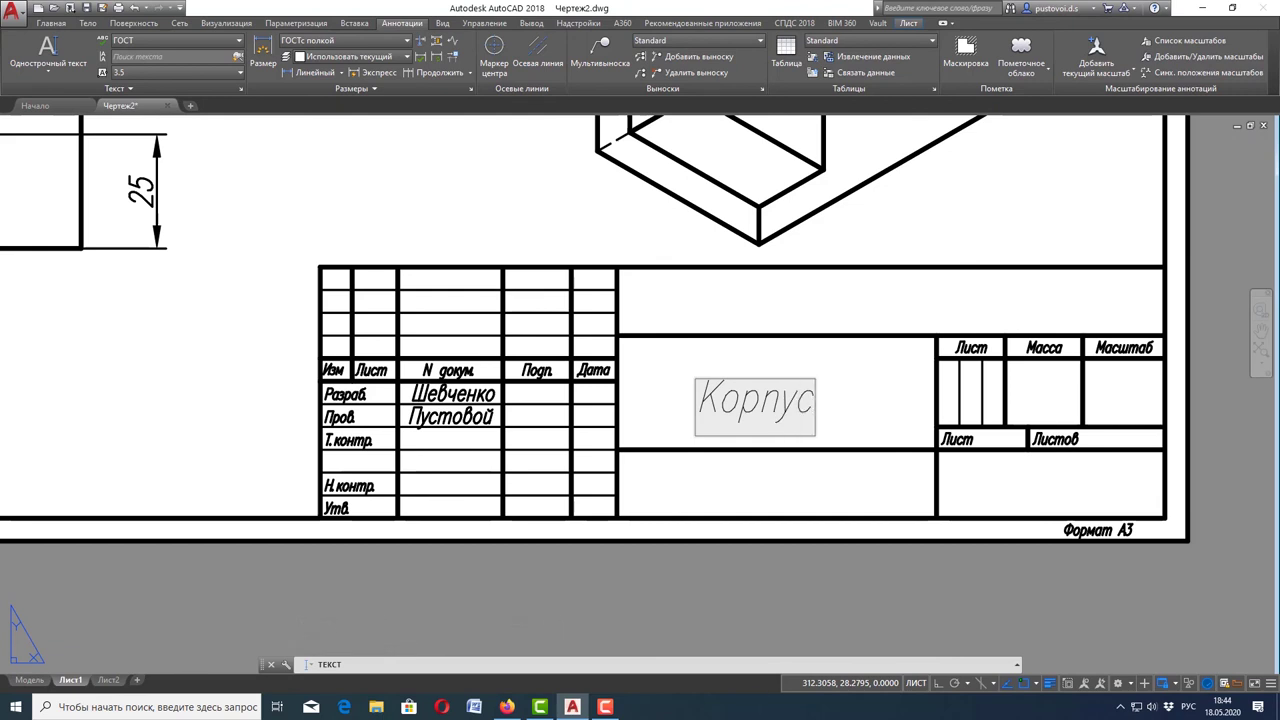
{"action": "key", "text": "Escape"}
- Move 'Корпус' to the centre of the name field
{"action": "left_click", "coordinate": [775, 392]}
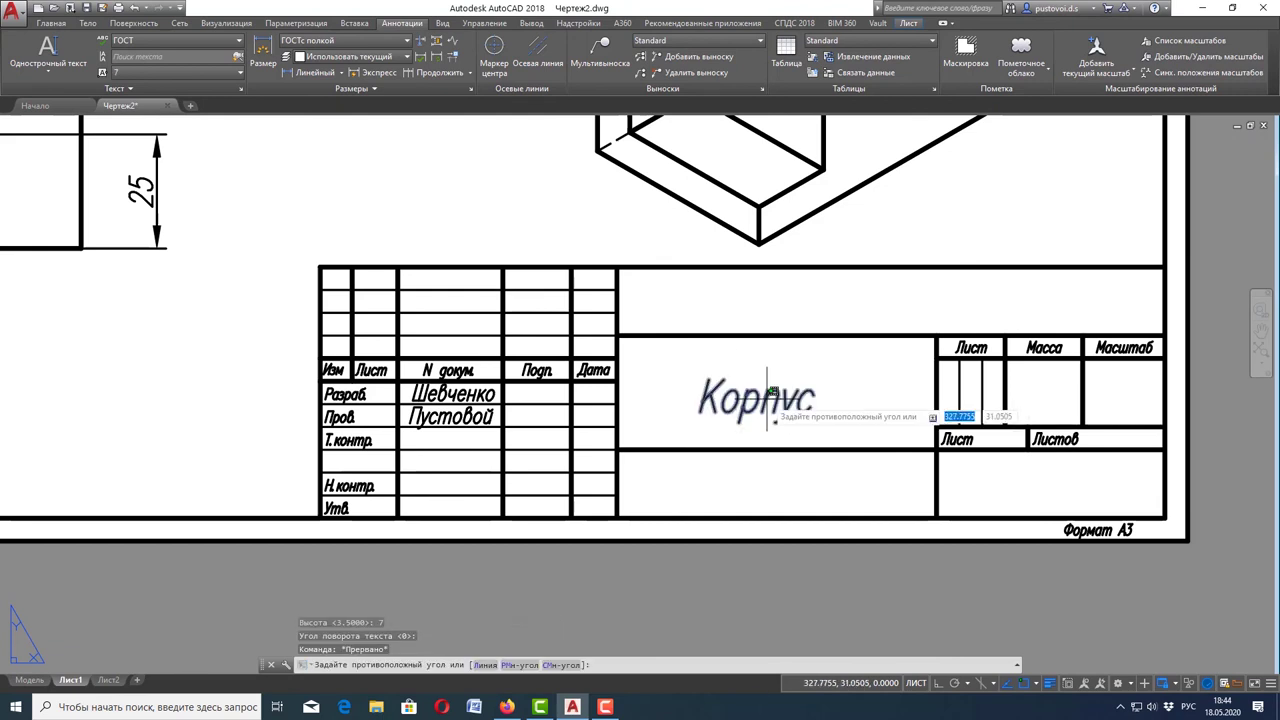
{"action": "left_click", "coordinate": [757, 405]}
{"action": "left_click_drag", "start_coordinate": [735, 400], "coordinate": [802, 388]}
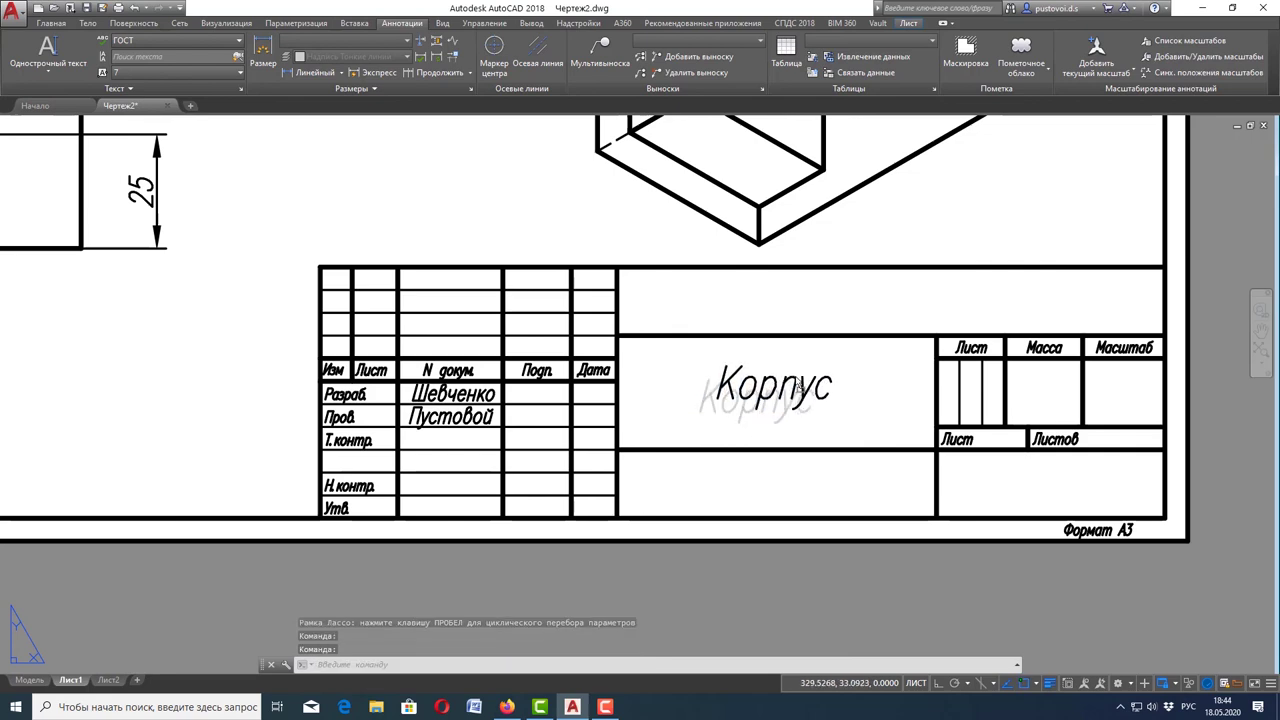
{"action": "key", "text": "Escape"}
{"action": "scroll", "coordinate": [802, 388], "scroll_direction": "down", "scroll_amount": 2}
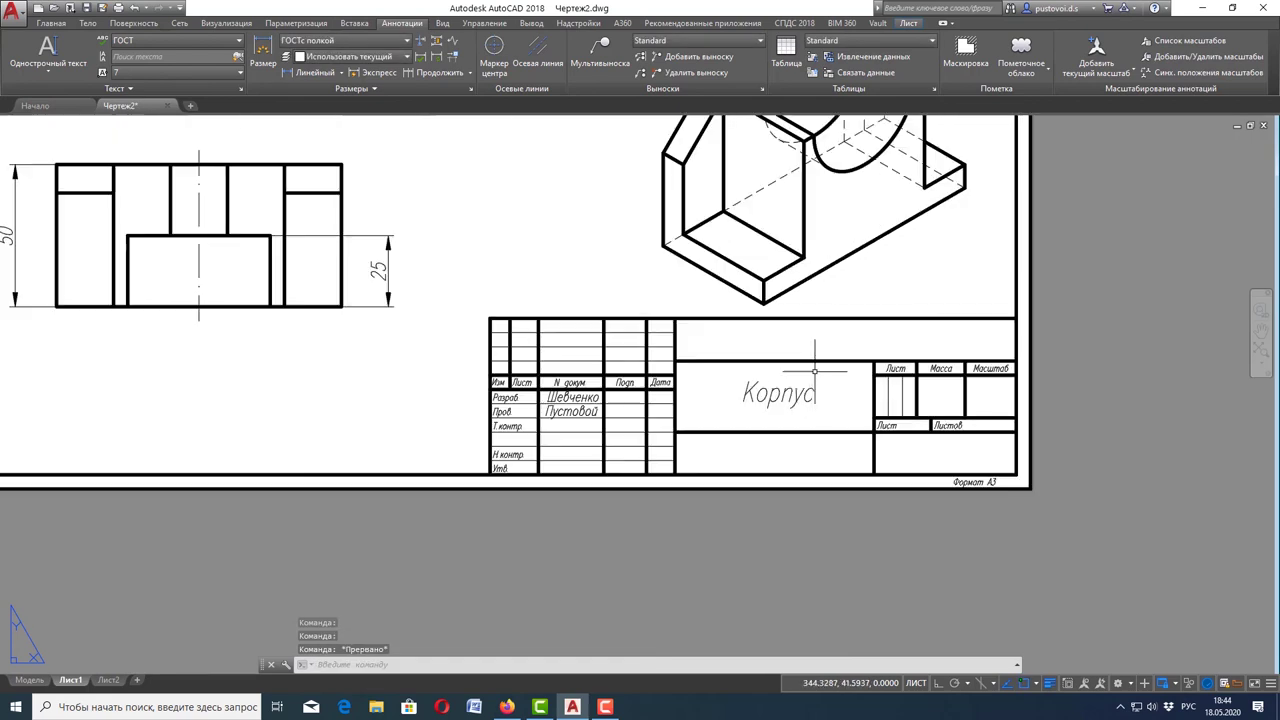
{"action": "scroll", "coordinate": [814, 366], "scroll_direction": "up", "scroll_amount": 2}
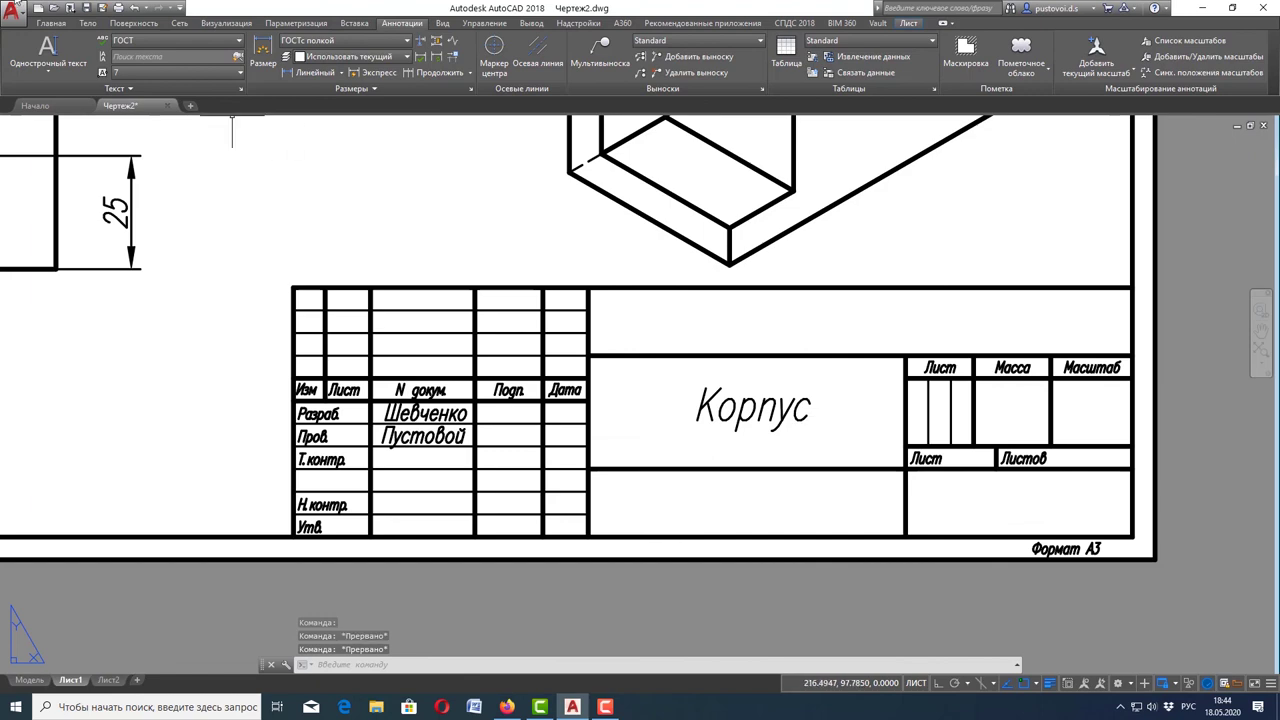
- Move the 'Корпус' text onto the Надпись Толстые линии layer
{"action": "left_click", "coordinate": [50, 20]}
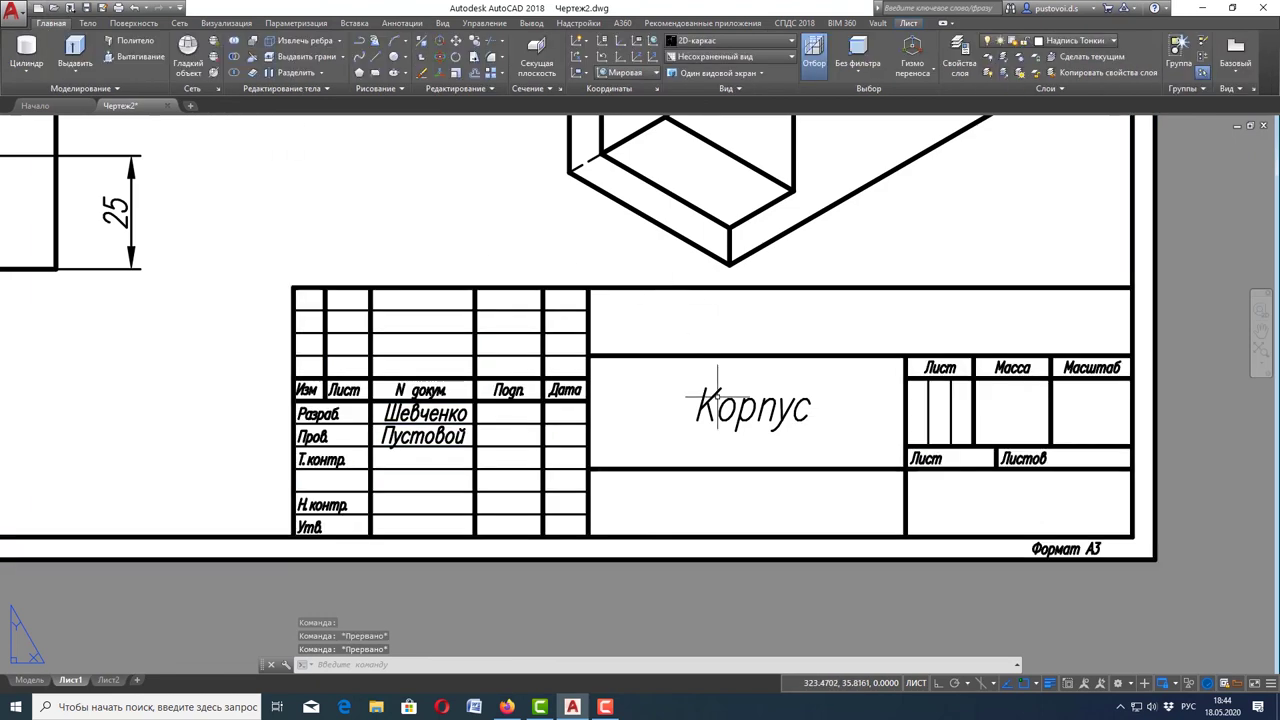
{"action": "left_click", "coordinate": [718, 399]}
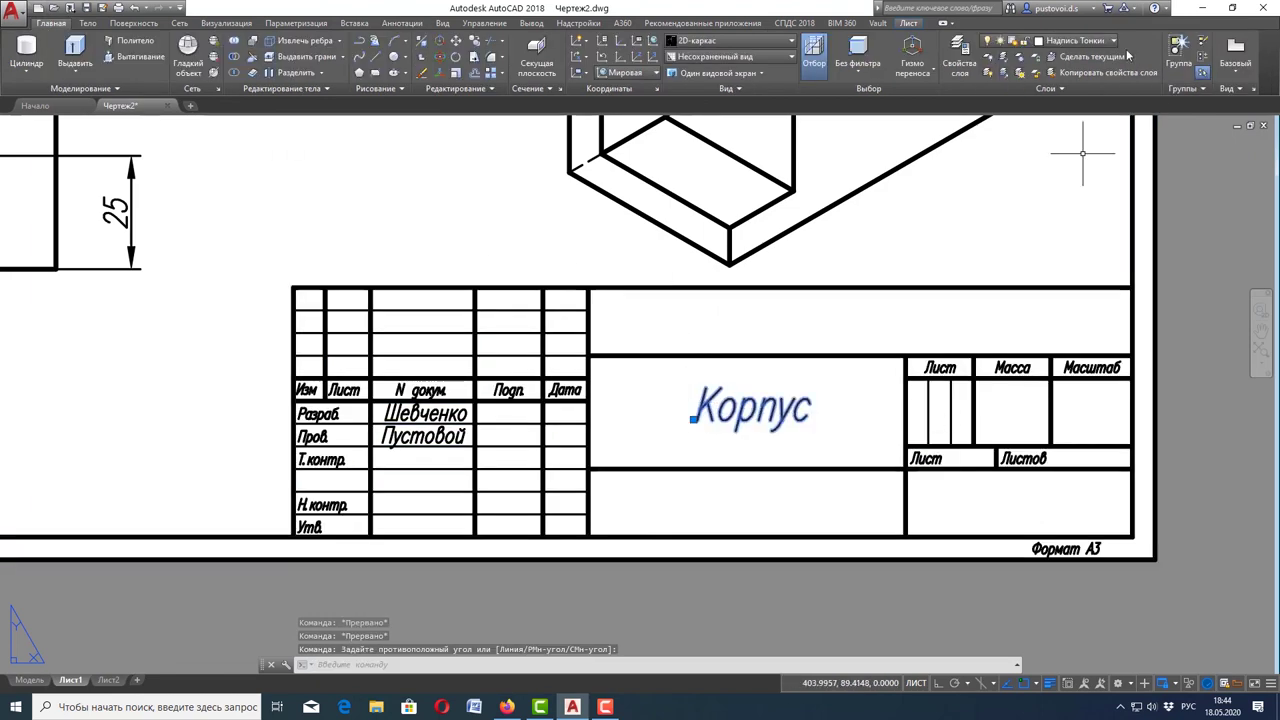
{"action": "left_click", "coordinate": [1110, 41]}
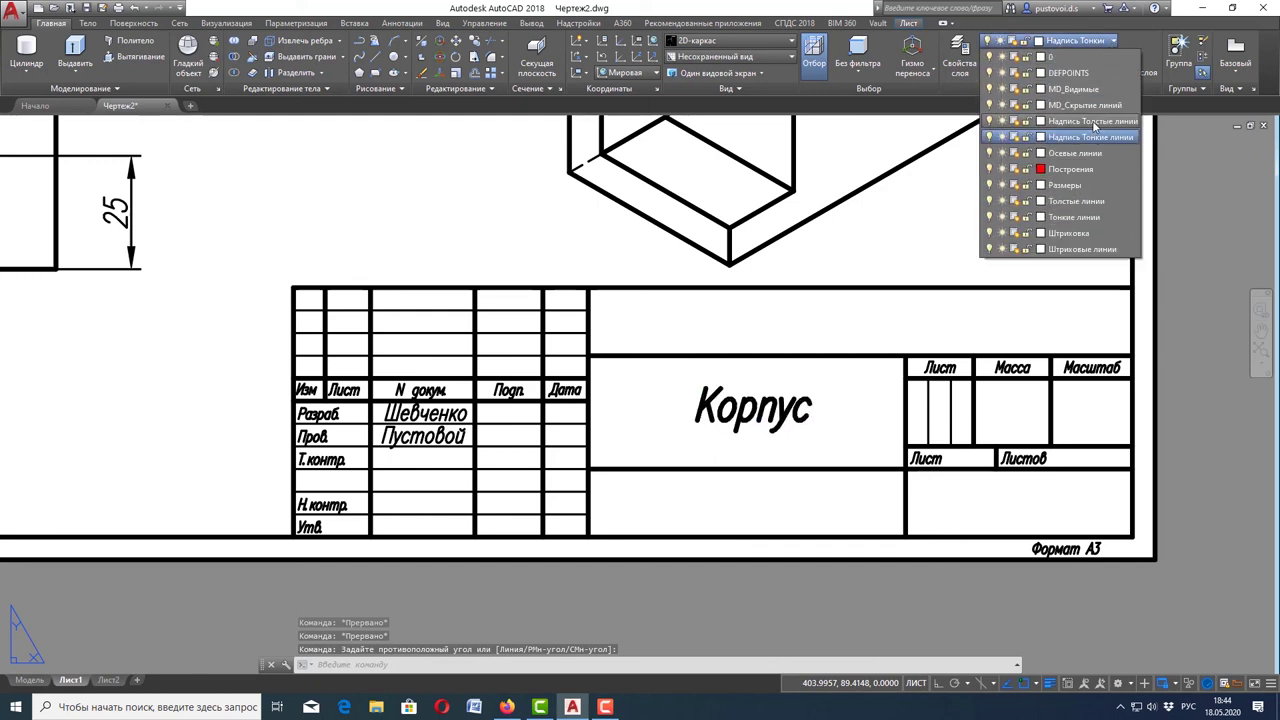
{"action": "key", "text": "Escape"}
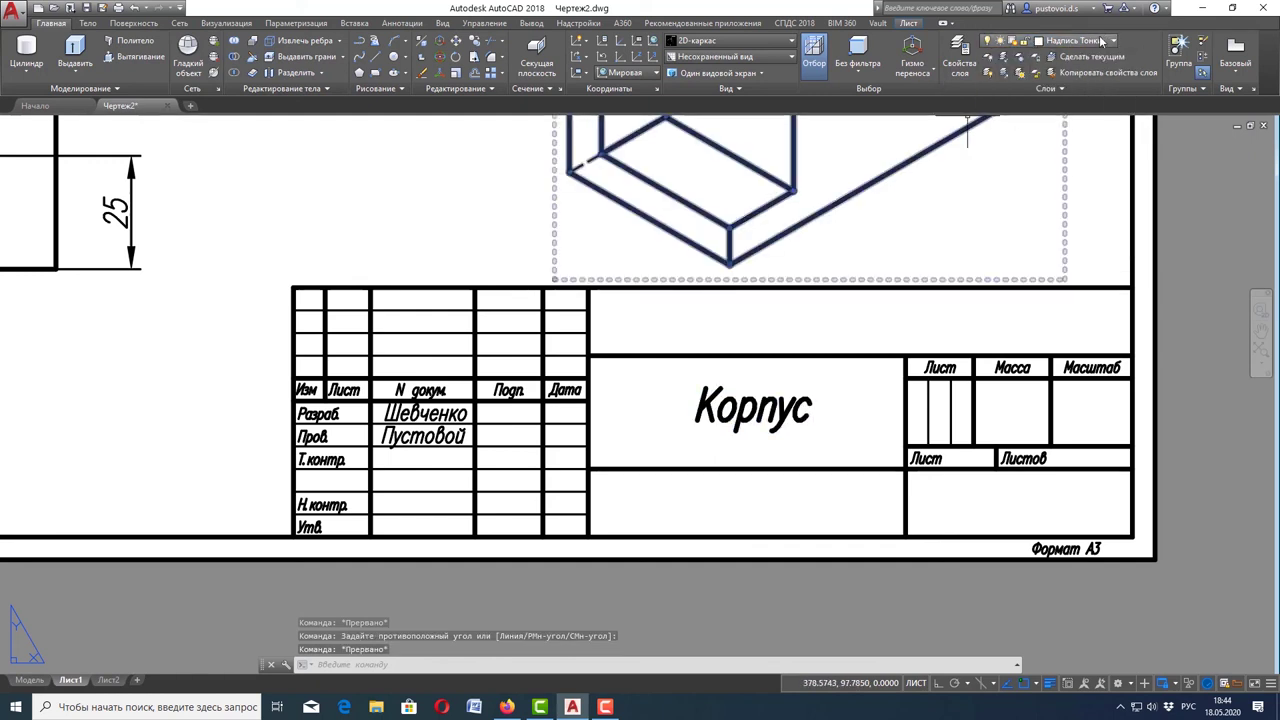
{"action": "left_click", "coordinate": [1101, 40]}
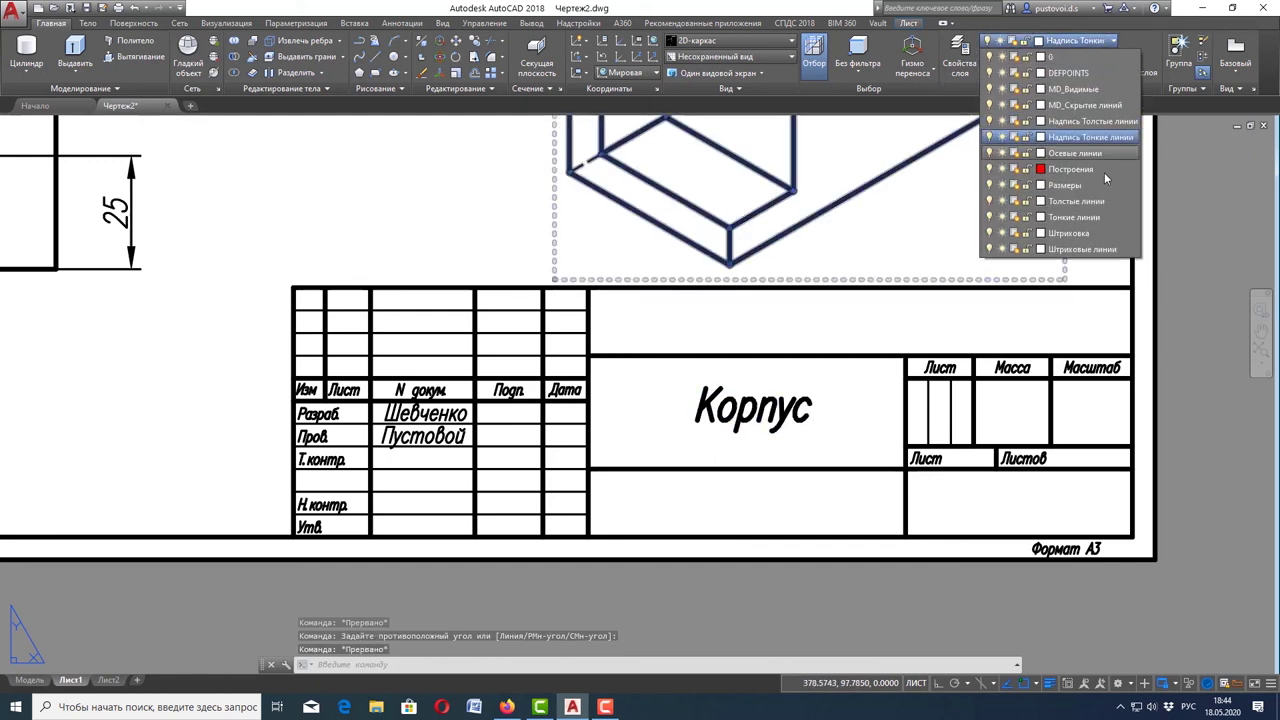
{"action": "left_click", "coordinate": [1098, 121]}
{"action": "key", "text": "Escape"}
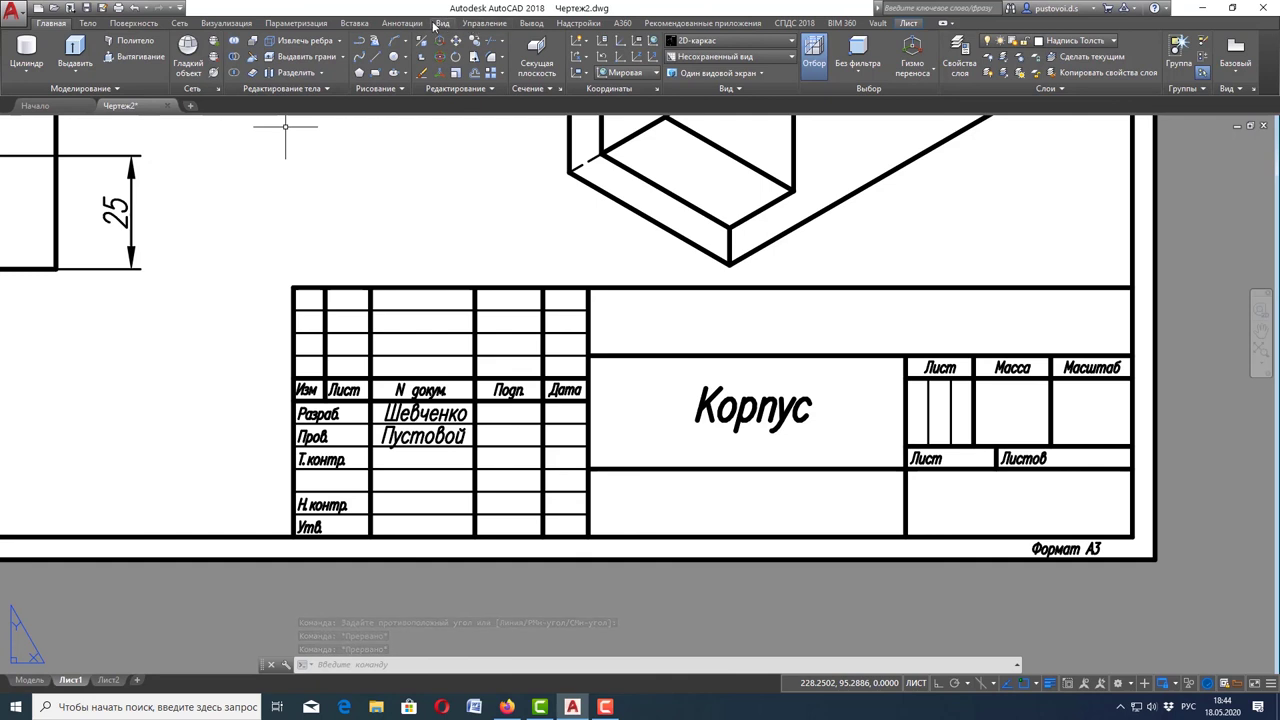
- Write 'Вариант 30' at height 7, rotation 0, in the row above Корпус
{"action": "left_click", "coordinate": [401, 23]}
{"action": "left_click", "coordinate": [47, 50]}
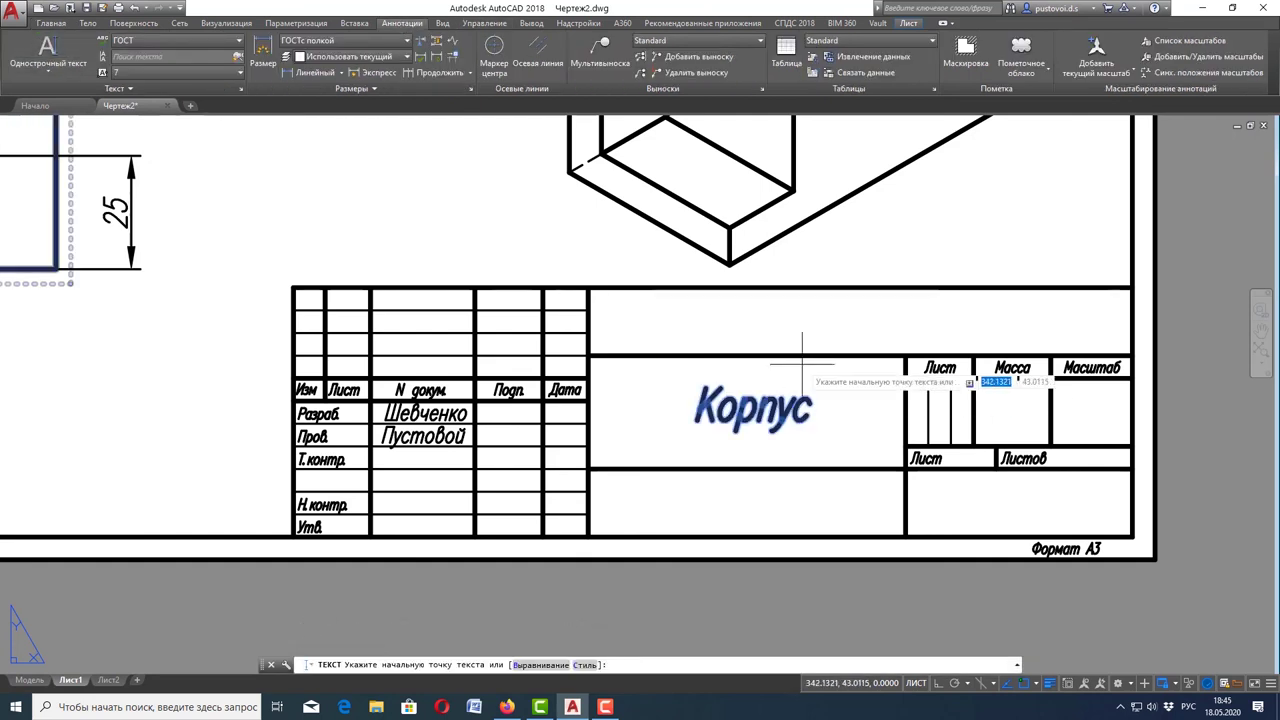
{"action": "left_click", "coordinate": [749, 338]}
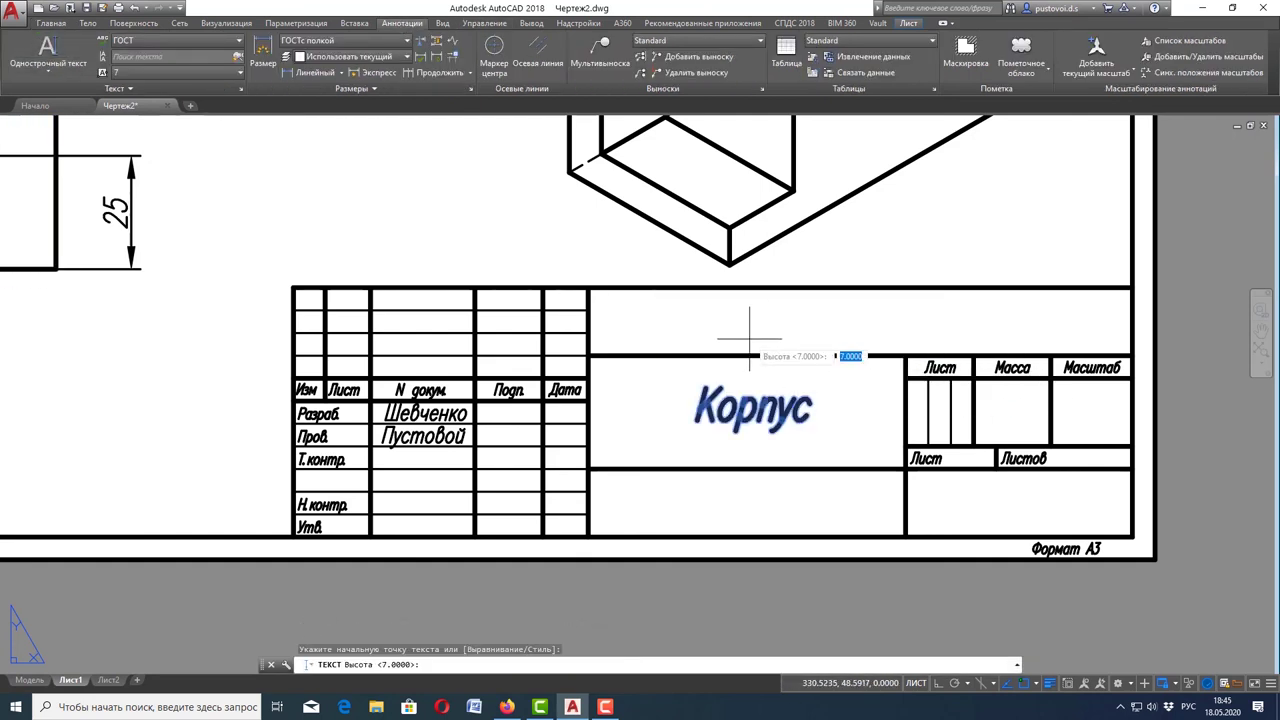
{"action": "key", "text": "Return"}
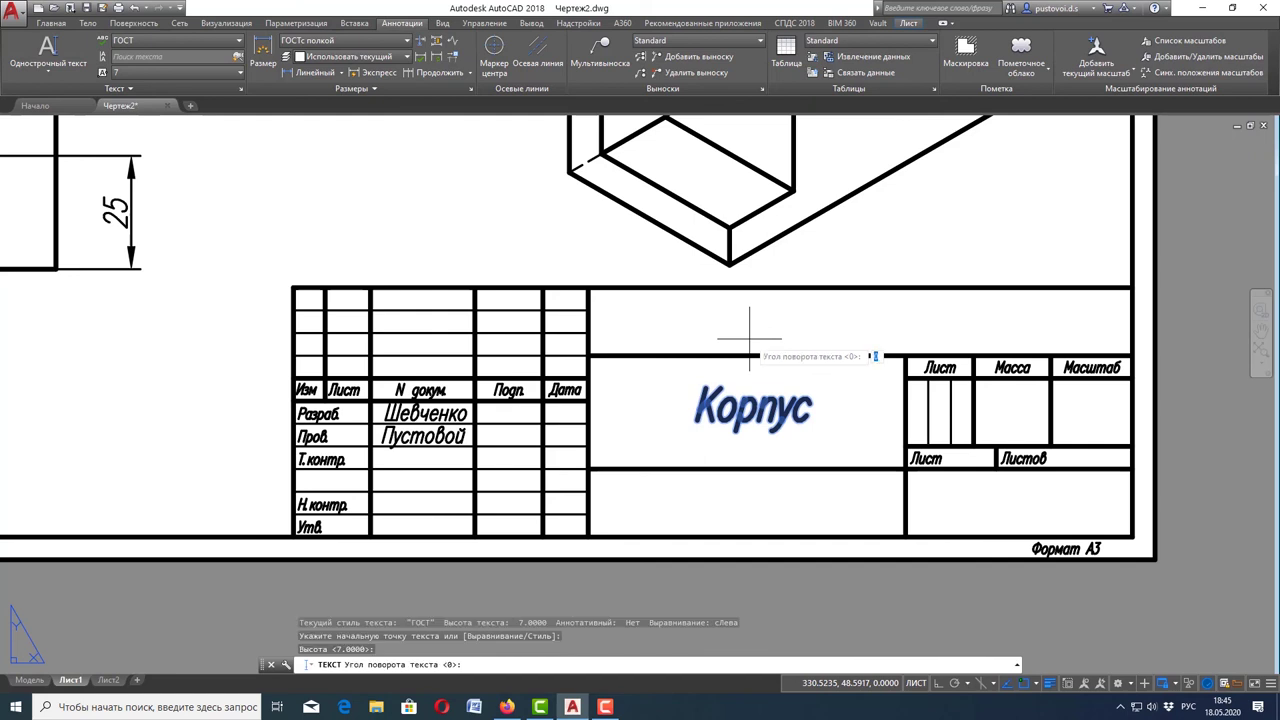
{"action": "key", "text": "Return"}
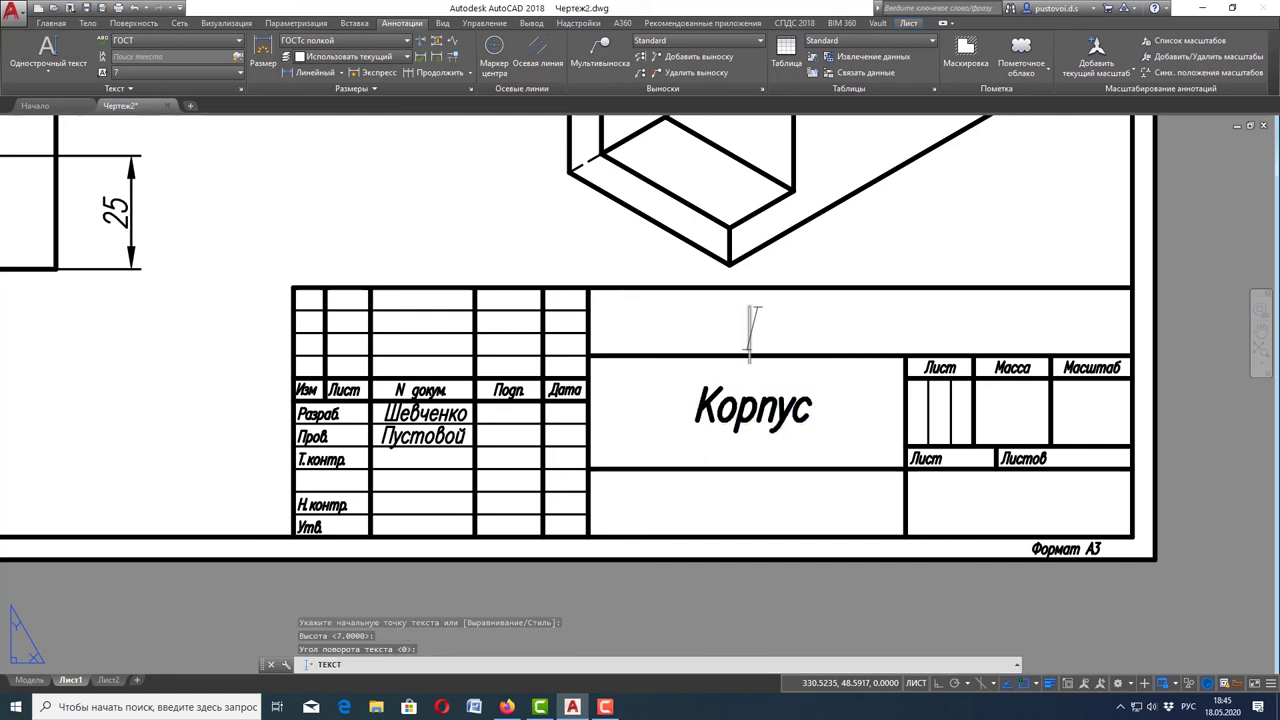
{"action": "type", "text": "Вариа"}
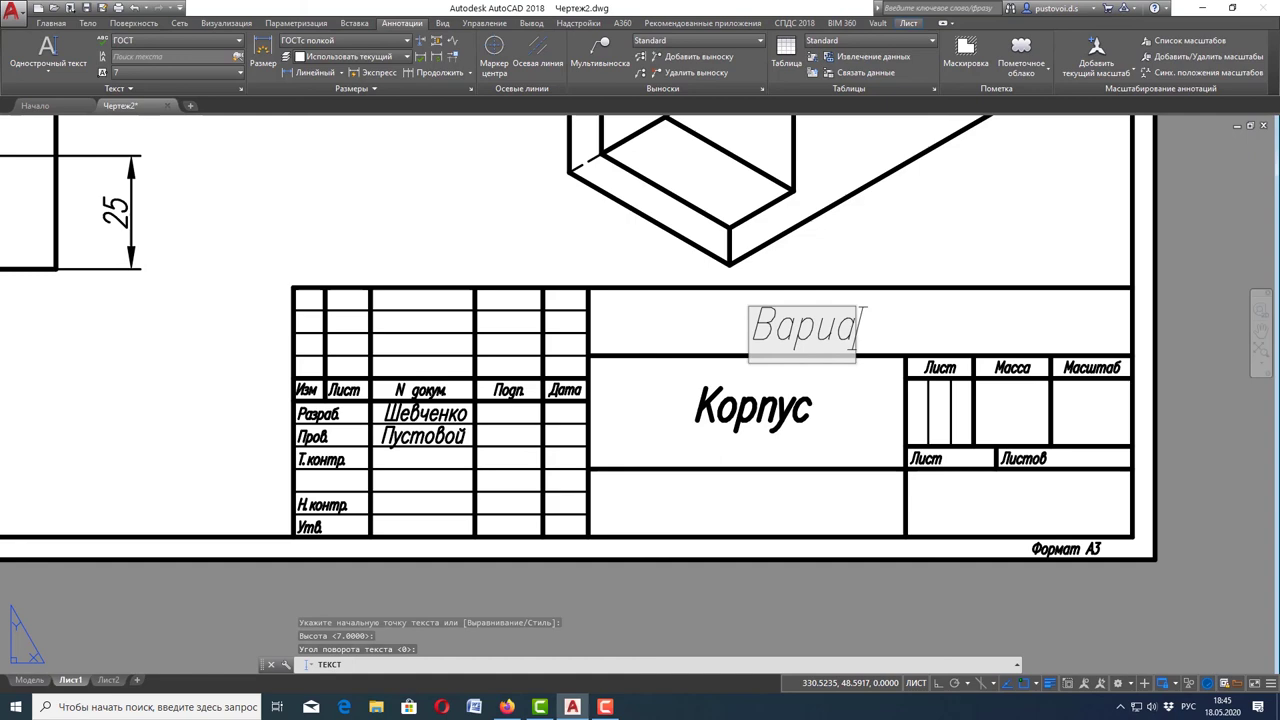
{"action": "type", "text": "нт 30"}
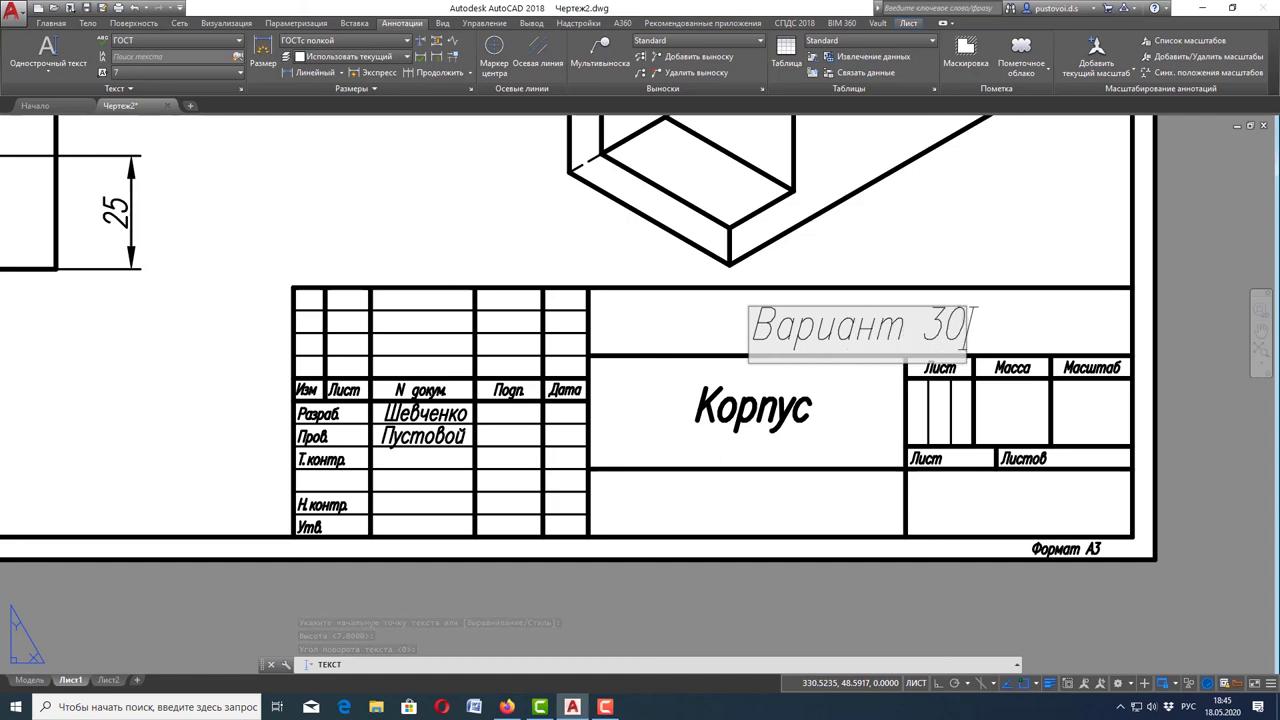
{"action": "key", "text": "Return"}
{"action": "key", "text": "Return"}
{"action": "scroll", "coordinate": [860, 600], "scroll_direction": "down", "scroll_amount": 2}
{"action": "scroll", "coordinate": [1129, 440], "scroll_direction": "up", "scroll_amount": 2}
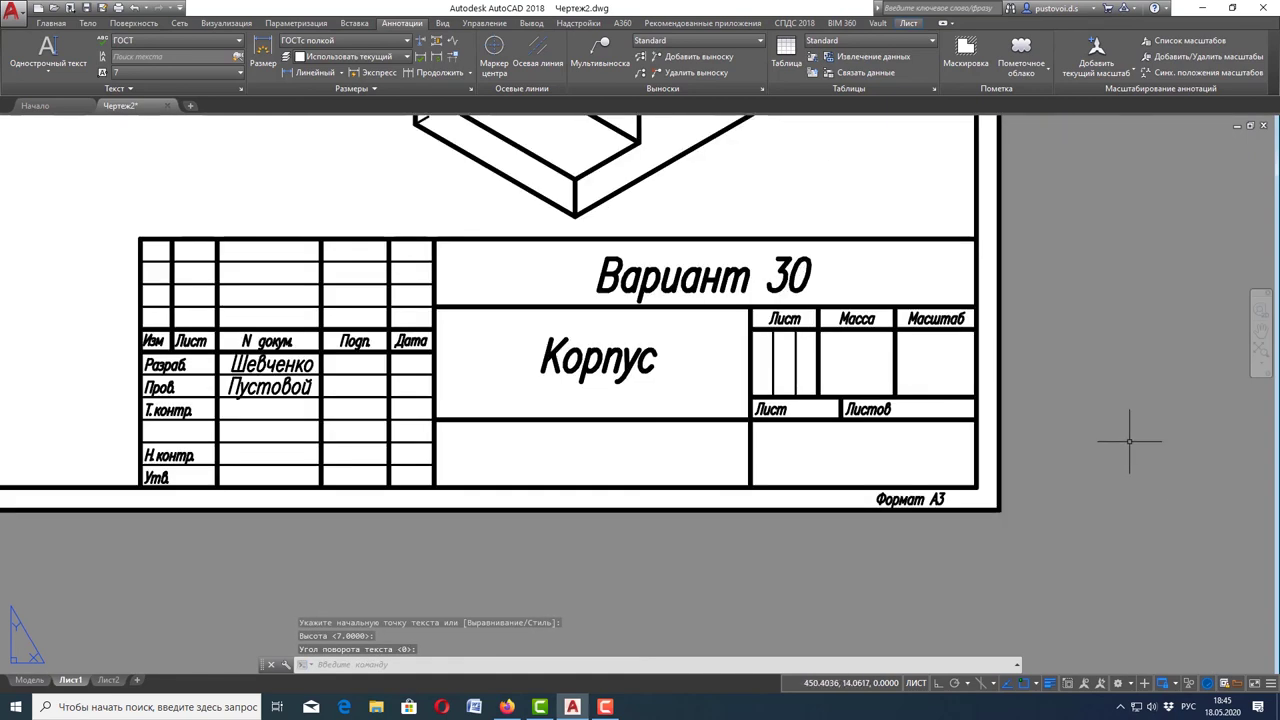
{"action": "key", "text": "Return"}
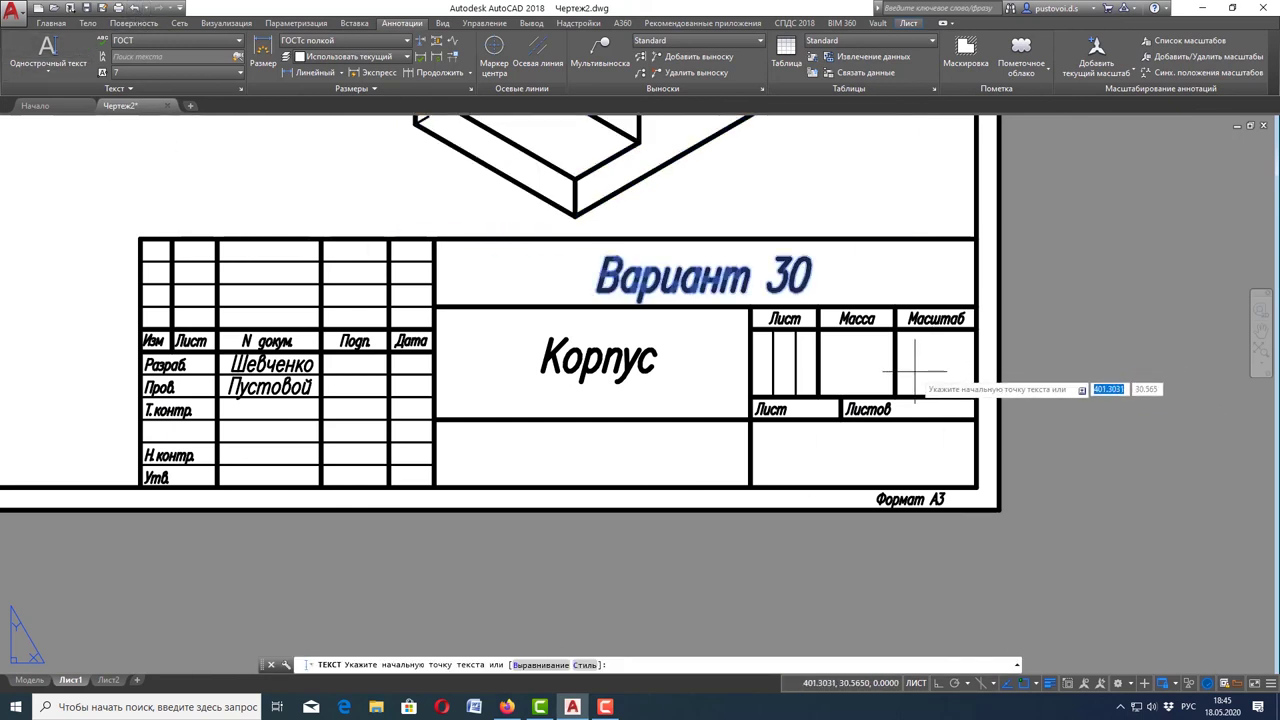
- Set text height 5 and write the scale '1:1' in the Масштаб cell
{"action": "left_click", "coordinate": [238, 76]}
{"action": "left_click", "coordinate": [146, 103]}
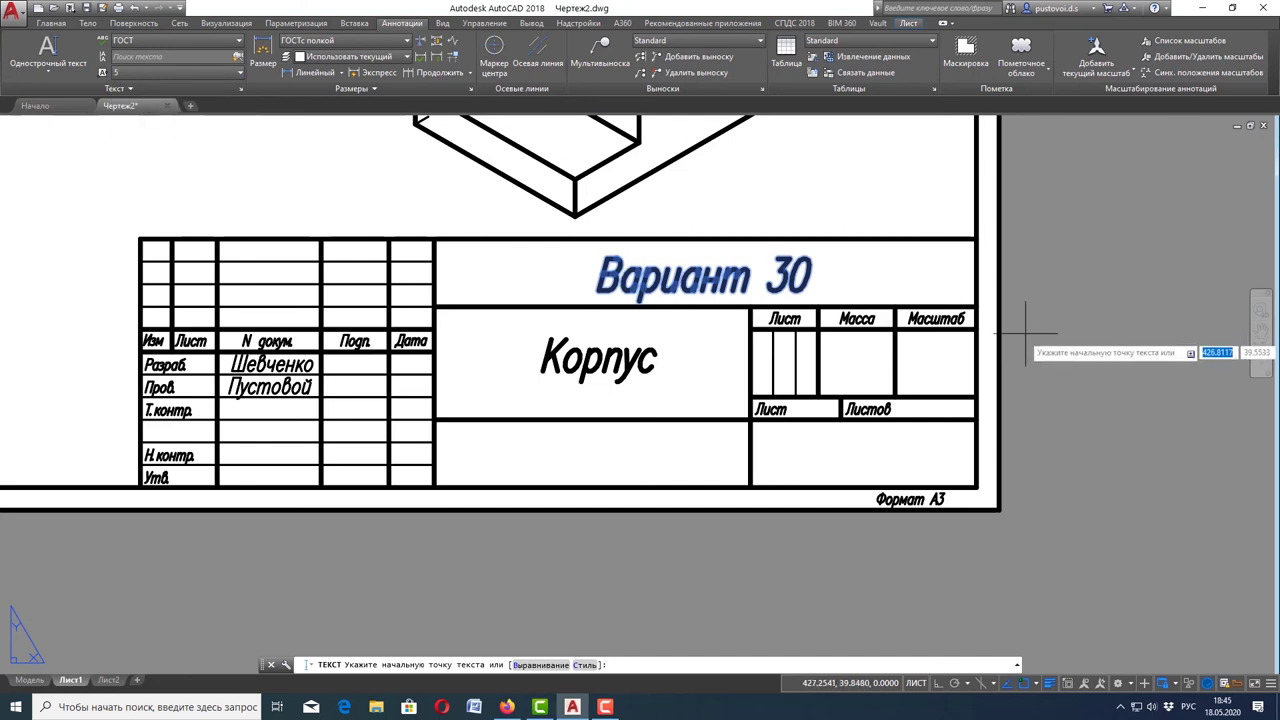
{"action": "left_click", "coordinate": [916, 375]}
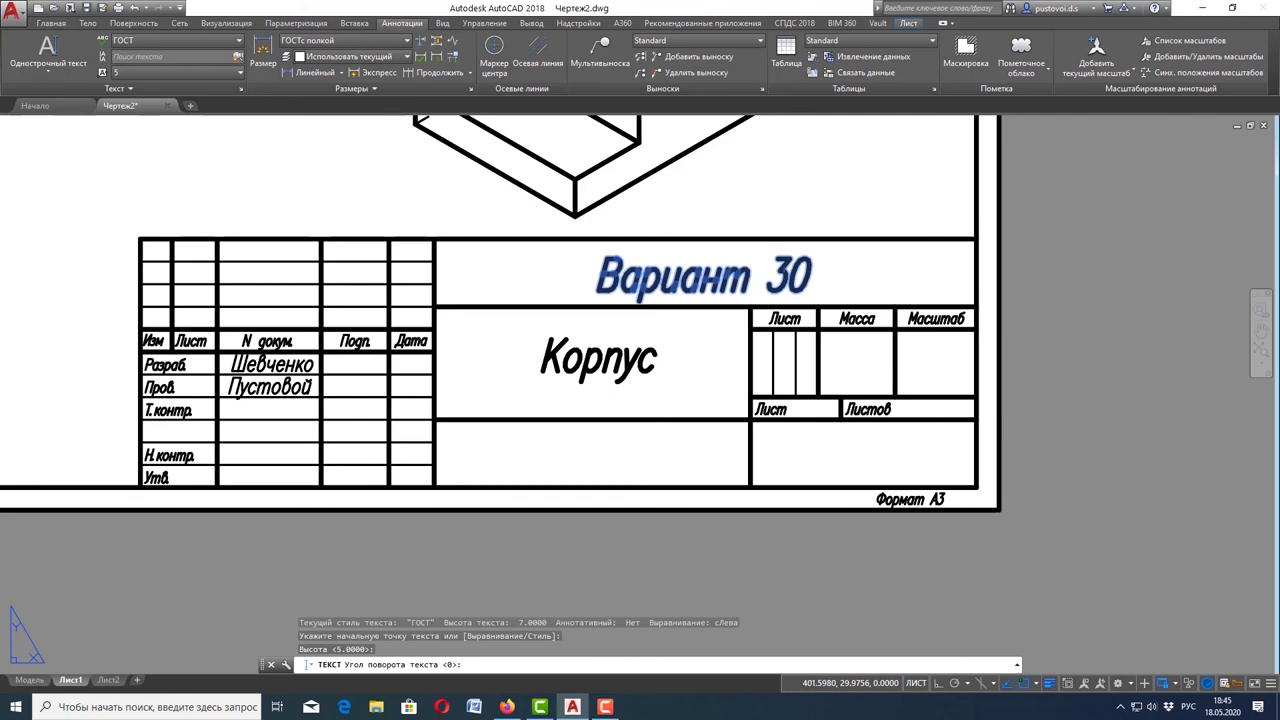
{"action": "key", "text": "Return"}
{"action": "type", "text": "1:1"}
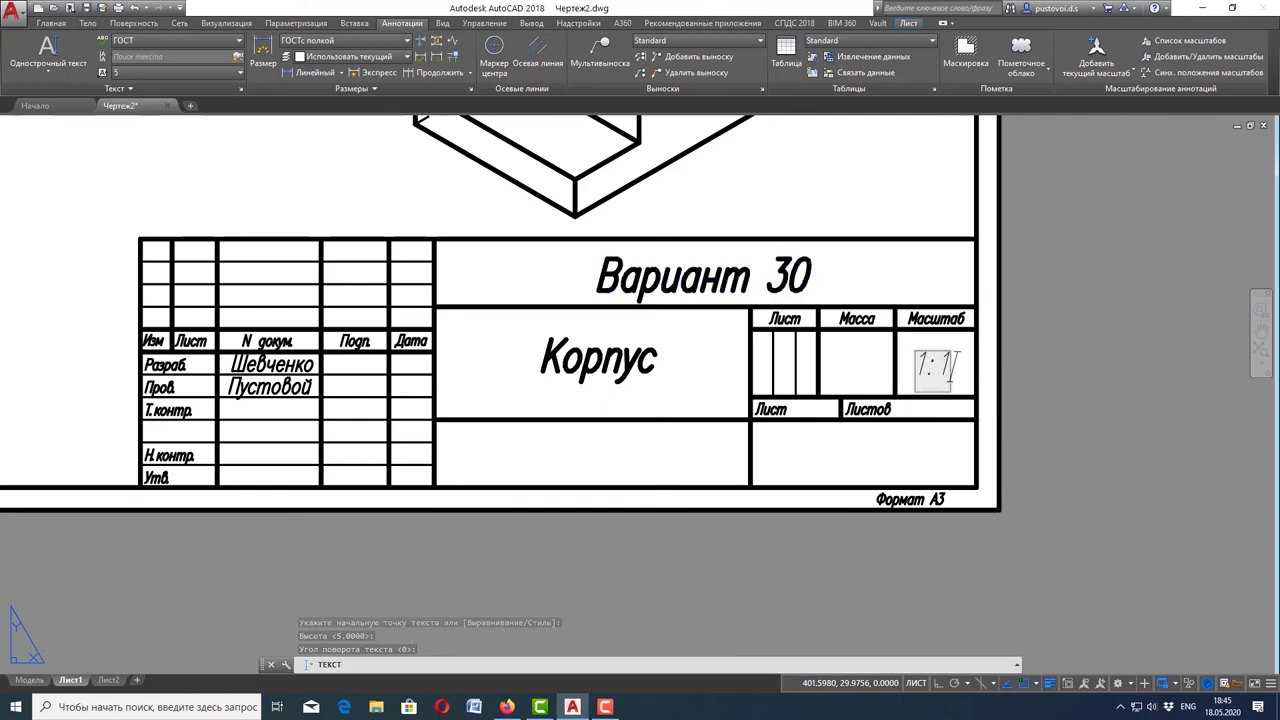
{"action": "key", "text": "Return"}
{"action": "key", "text": "Return"}
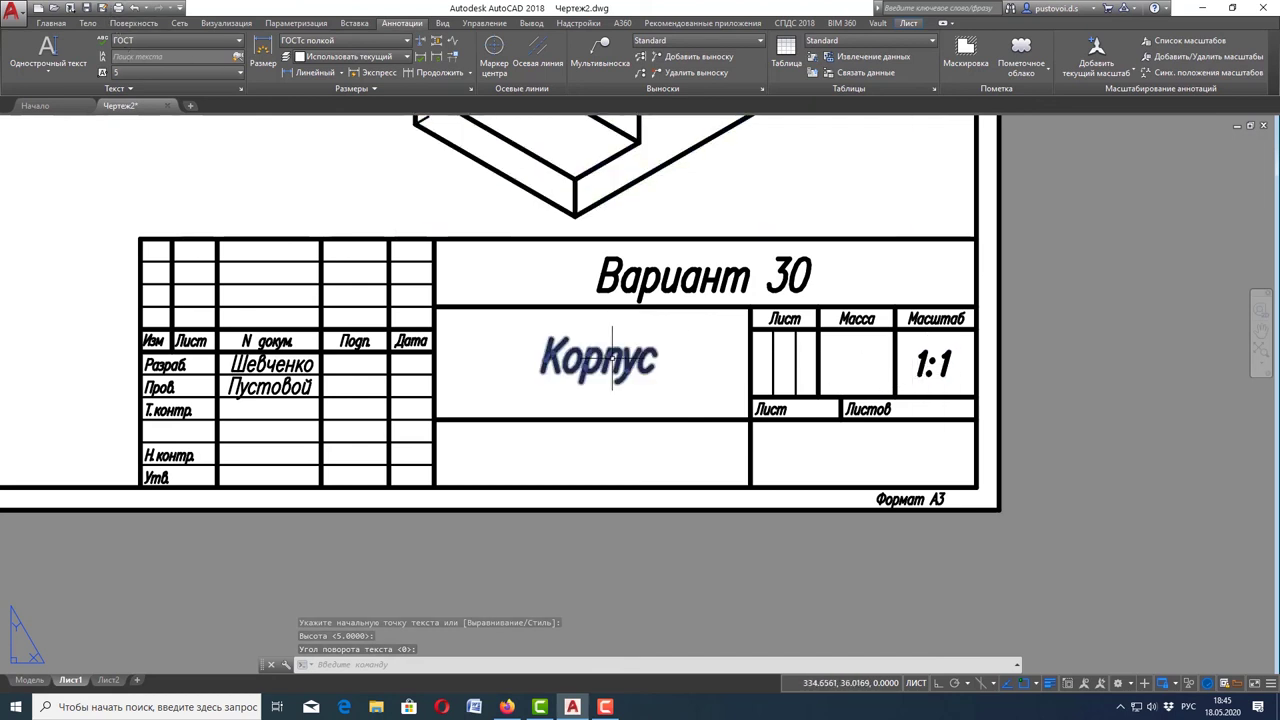
{"action": "left_click", "coordinate": [46, 50]}
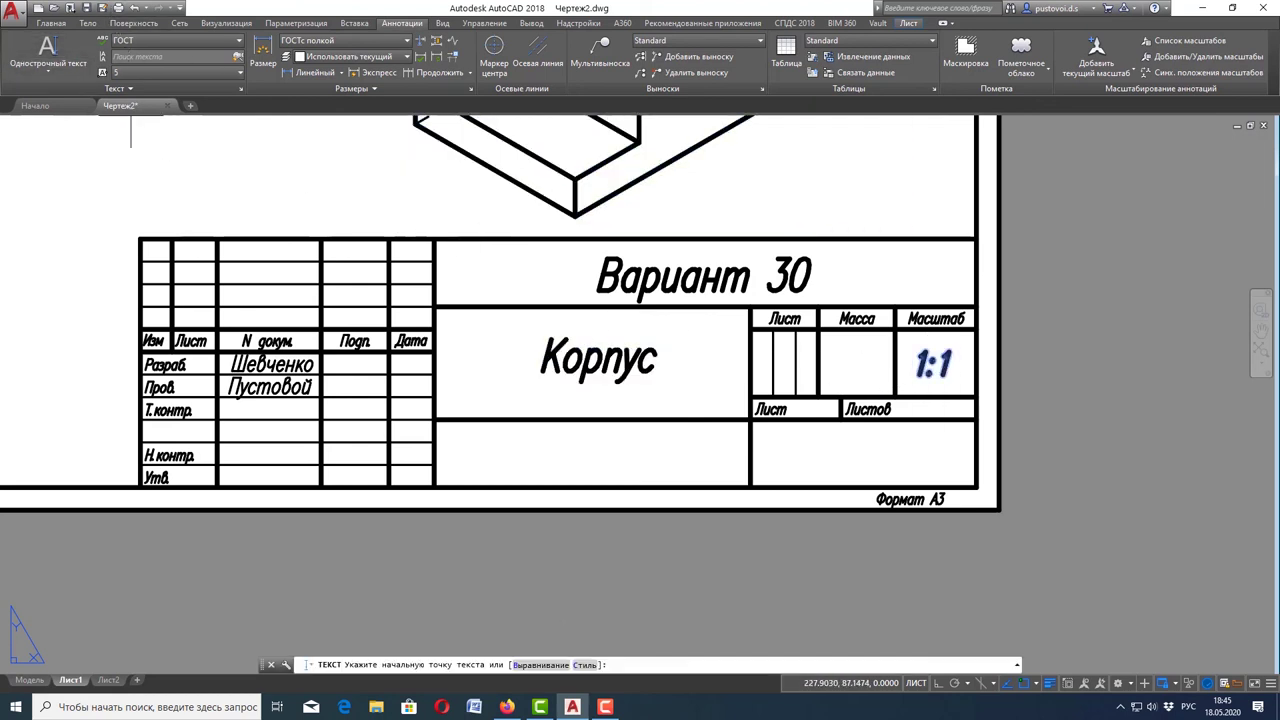
- Write '141-19-1 ЕТФ' at height 5 in the lower-right title-block field, then check it
{"action": "left_click", "coordinate": [794, 465]}
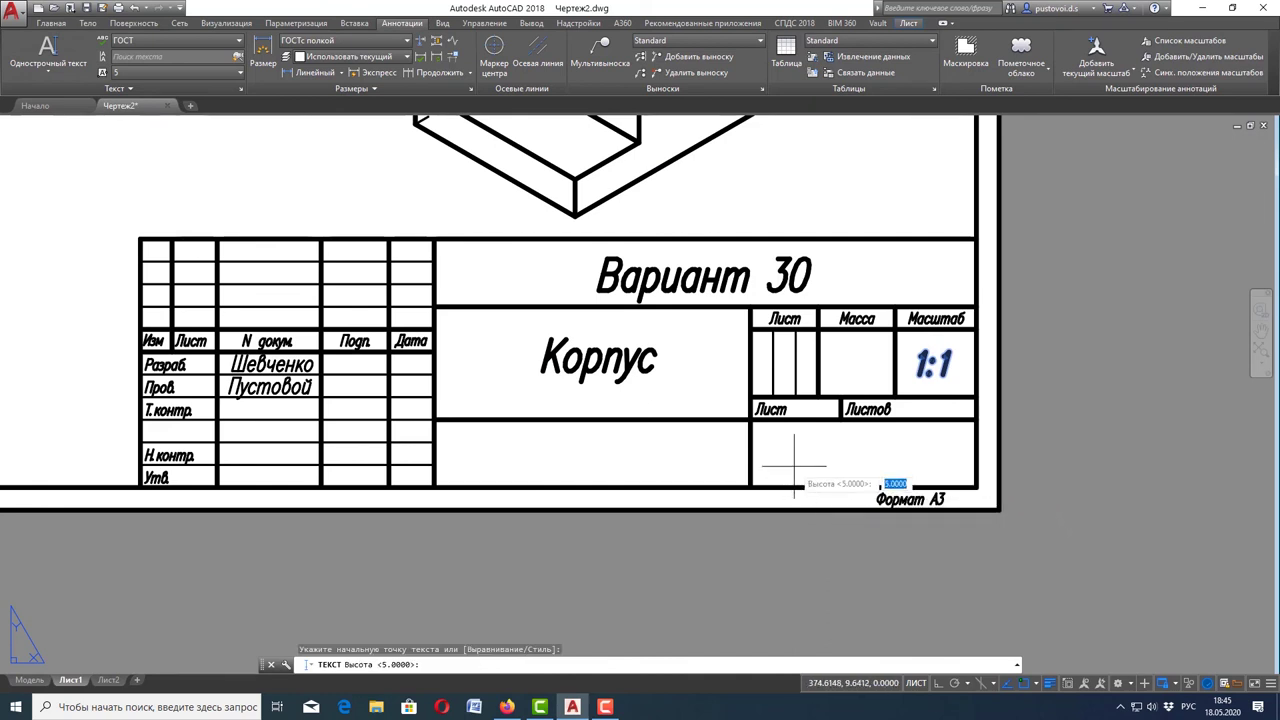
{"action": "key", "text": "Return"}
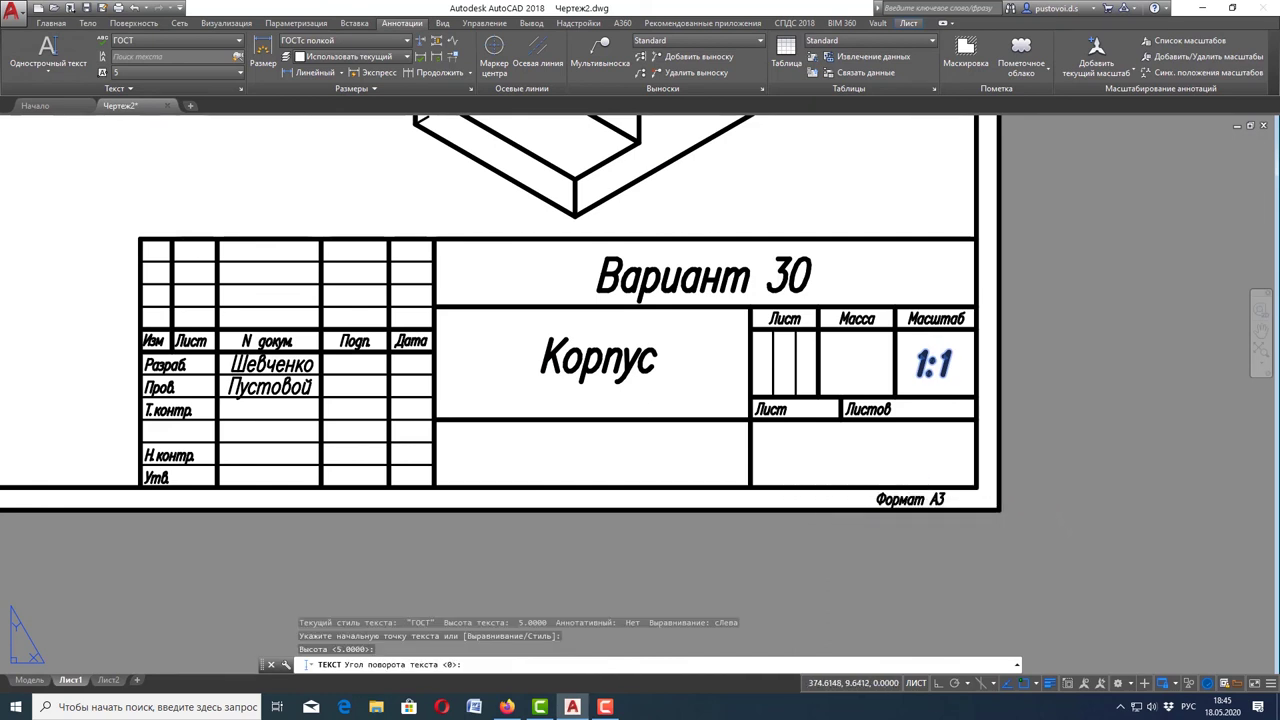
{"action": "key", "text": "Return"}
{"action": "type", "text": "141-19-1 ЕТФ"}
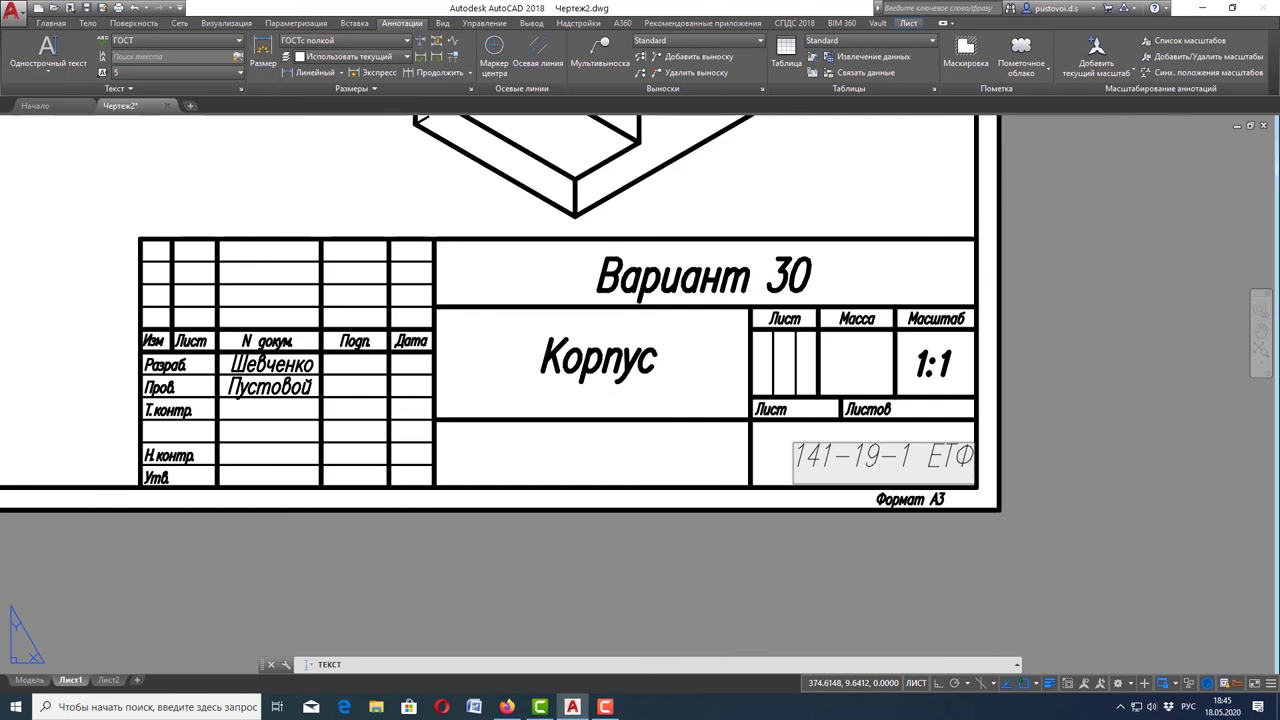
{"action": "key", "text": "Return"}
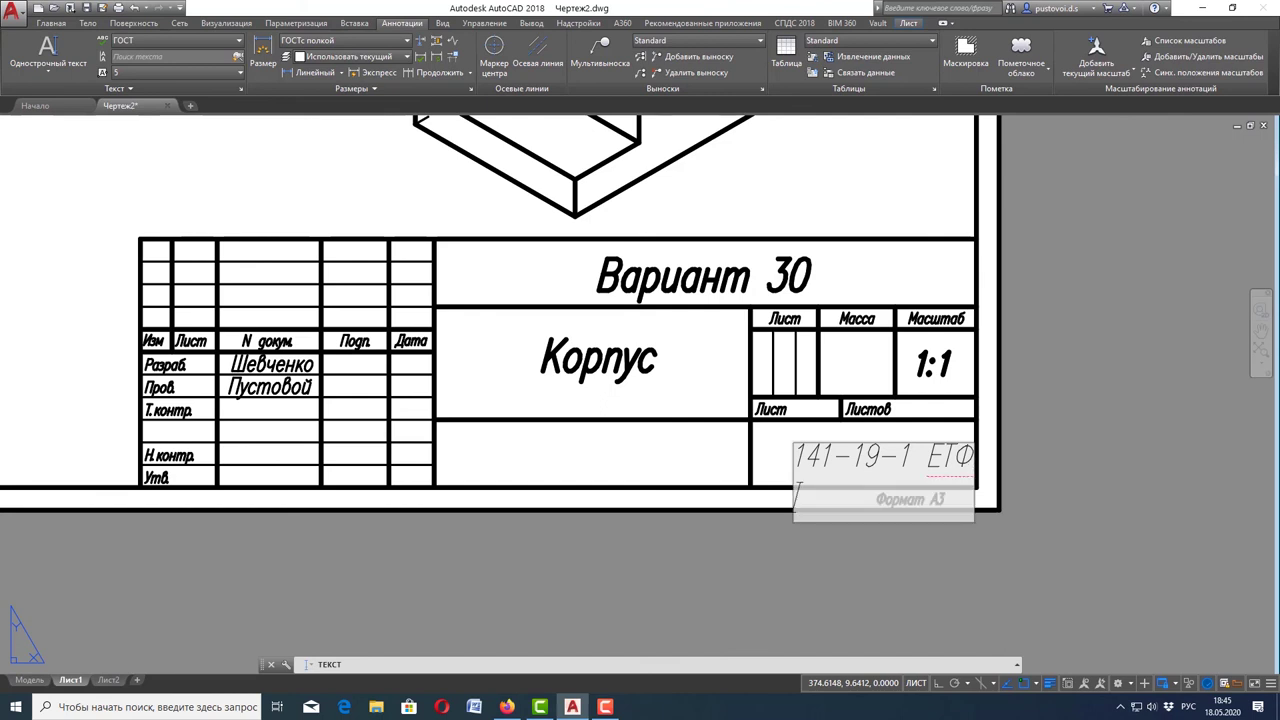
{"action": "key", "text": "Escape"}
{"action": "left_click", "coordinate": [1000, 465]}
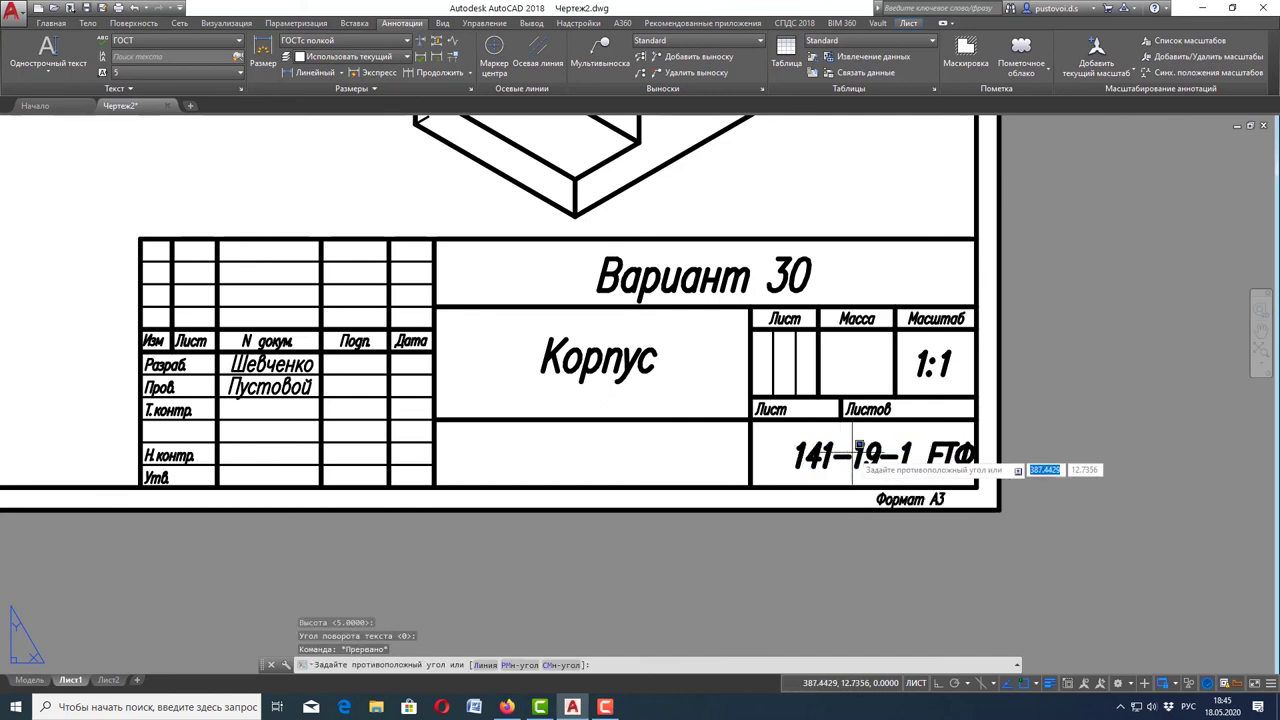
{"action": "left_click", "coordinate": [803, 460]}
{"action": "key", "text": "Escape"}
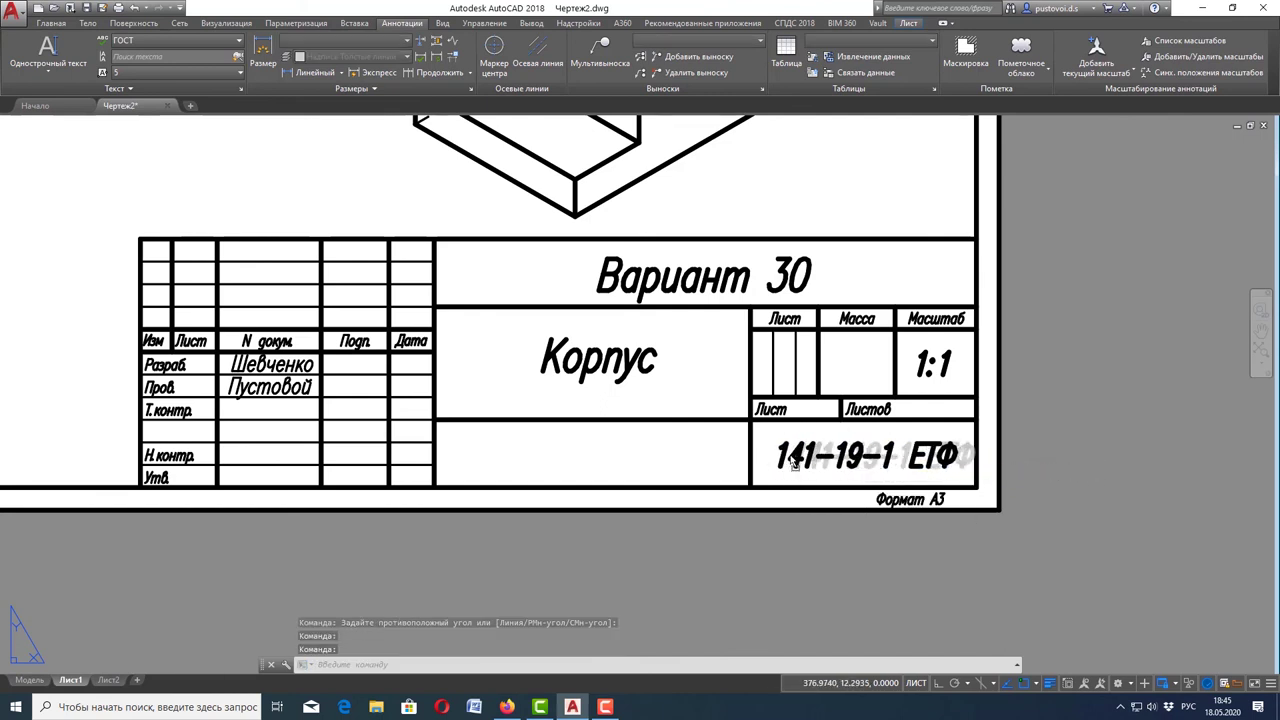
{"action": "scroll", "coordinate": [975, 566], "scroll_direction": "down", "scroll_amount": 2}
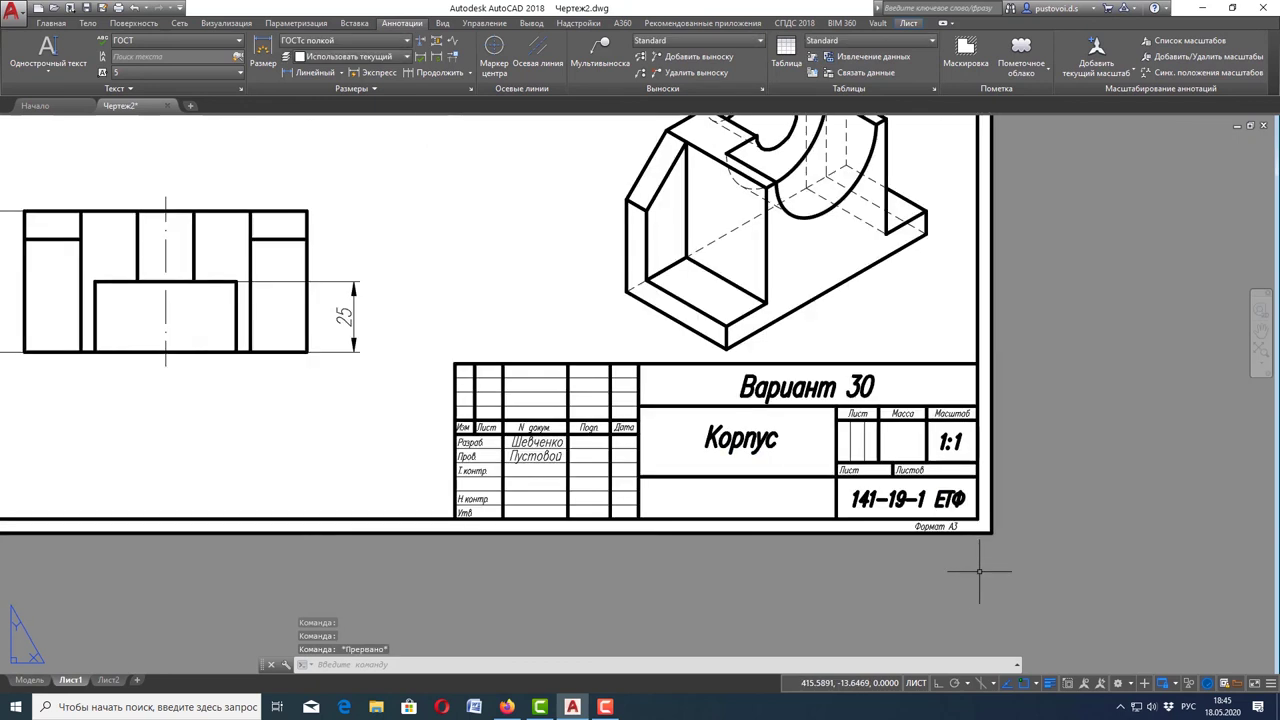
- Zoom to extents to view the whole A3 sheet and the completed title block
{"action": "left_click", "coordinate": [1261, 348]}
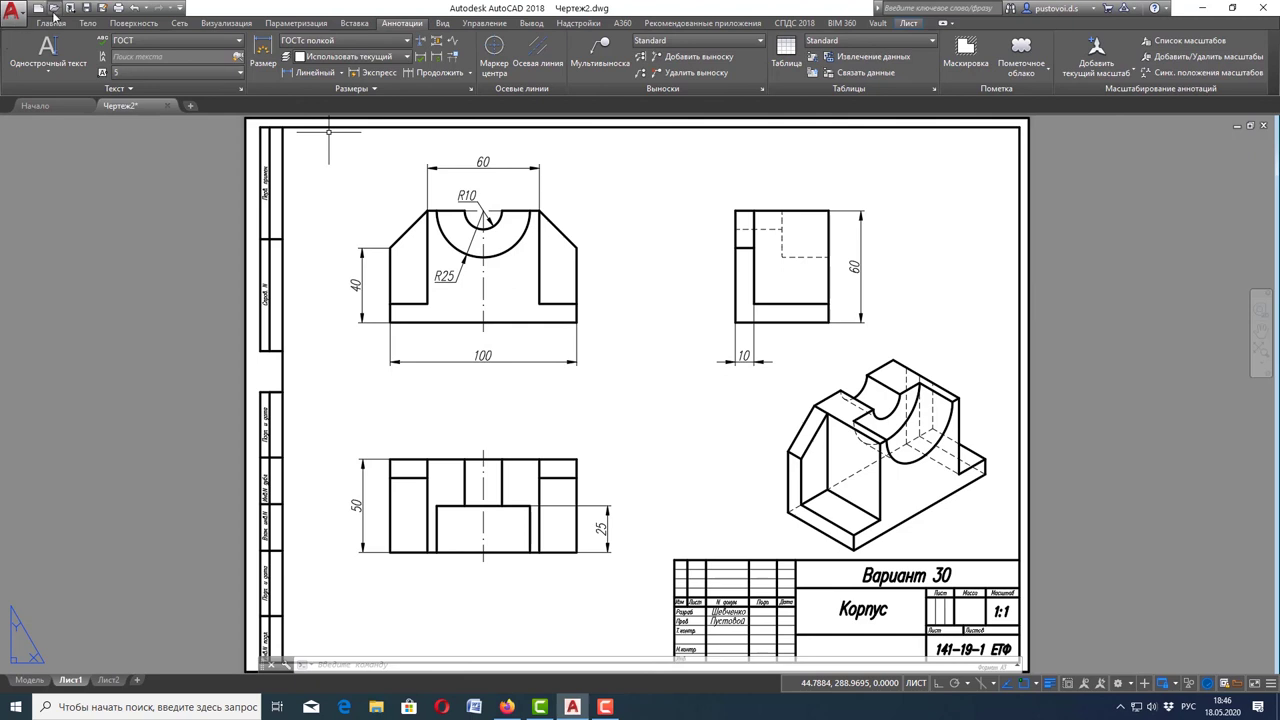
{"action": "left_click", "coordinate": [18, 13]}
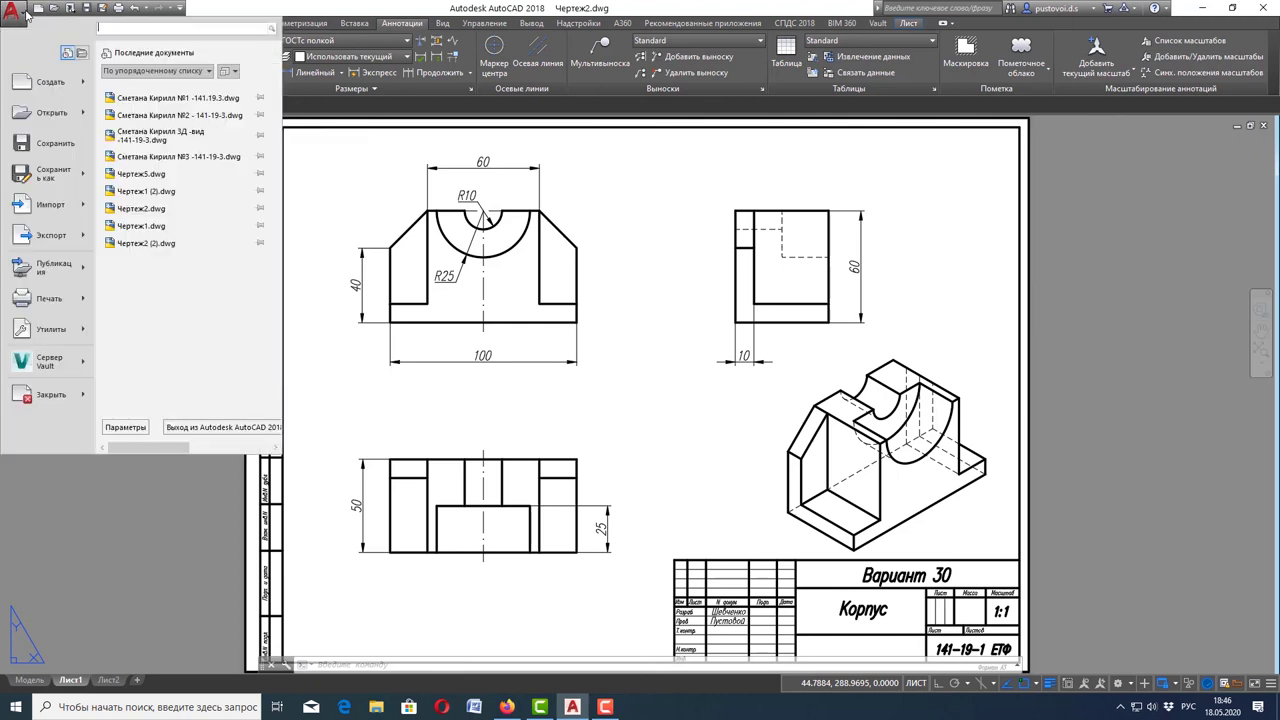
{"action": "mouse_move", "coordinate": [52, 173]}
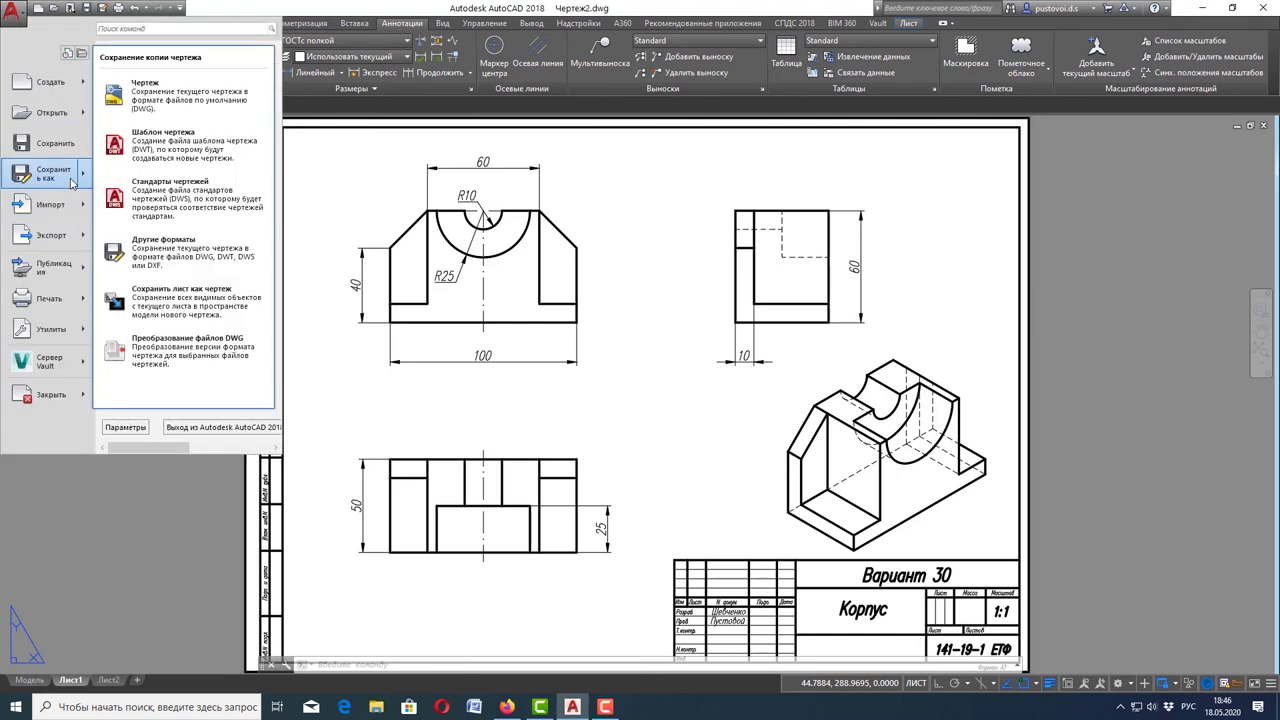
{"action": "left_click", "coordinate": [478, 386]}
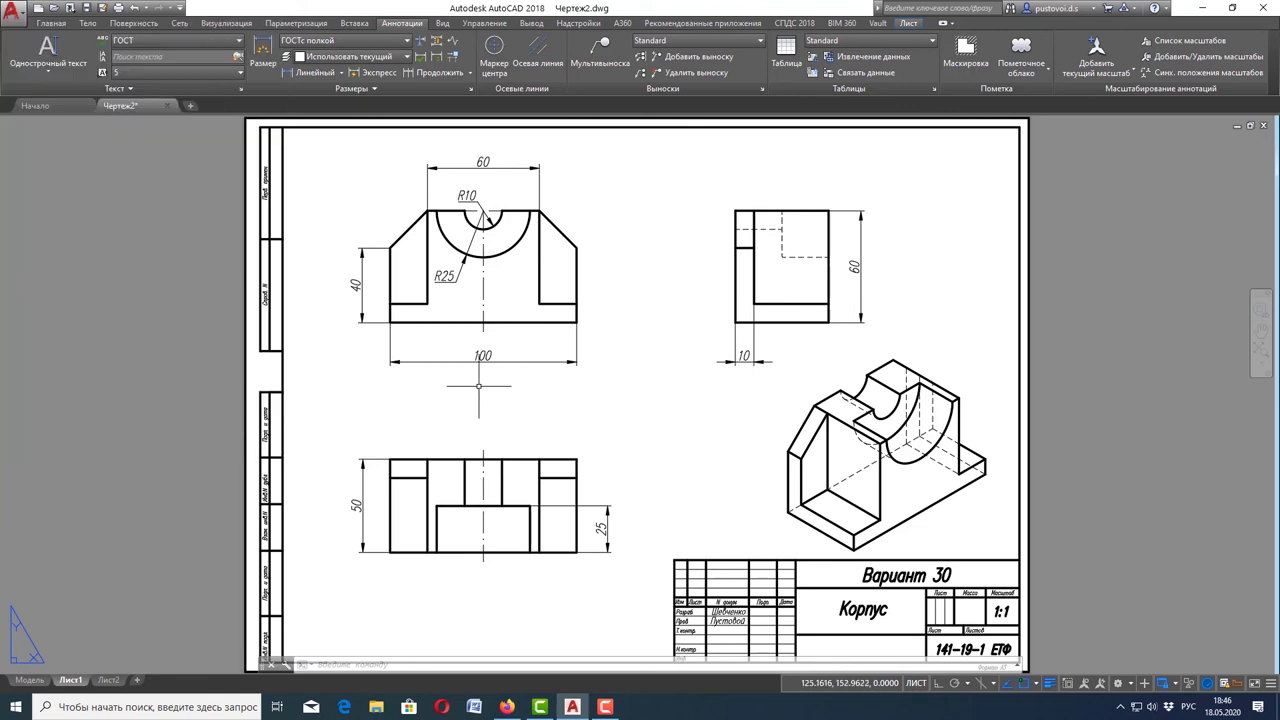